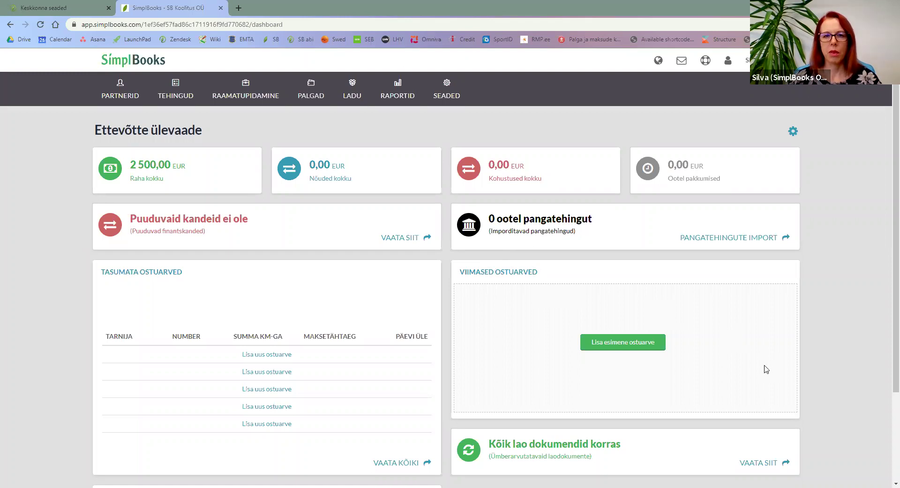
scroll(313, 368, down, 3)
scroll(314, 367, up, 3)
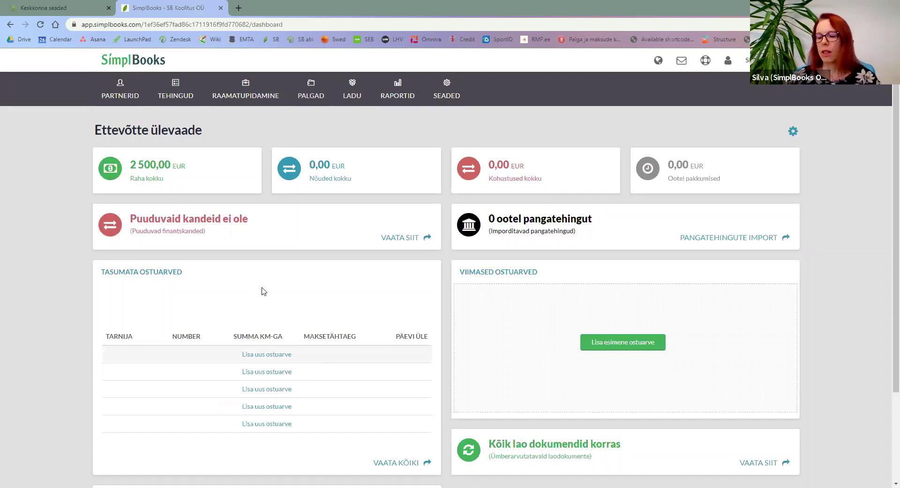
- Open the purchase invoice settings (Ostuarvete seaded) in the environment settings and examine the purchase invoice document number formula
click(458, 90)
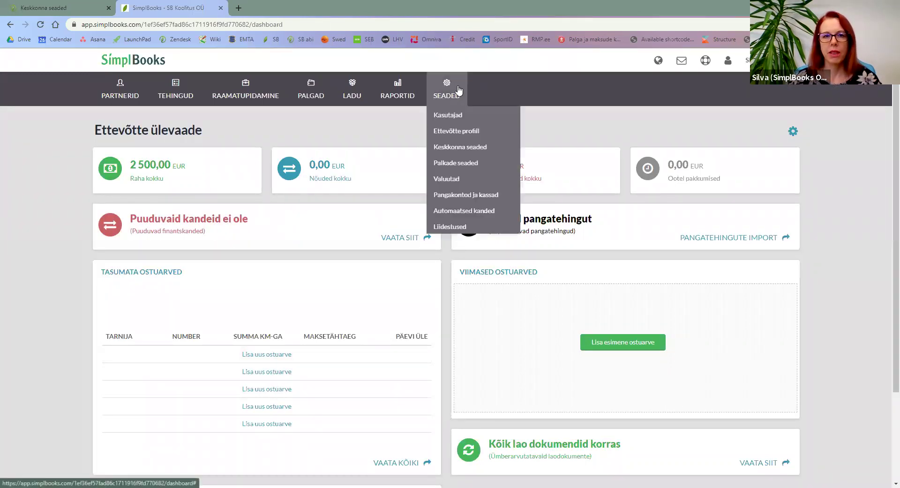
click(467, 147)
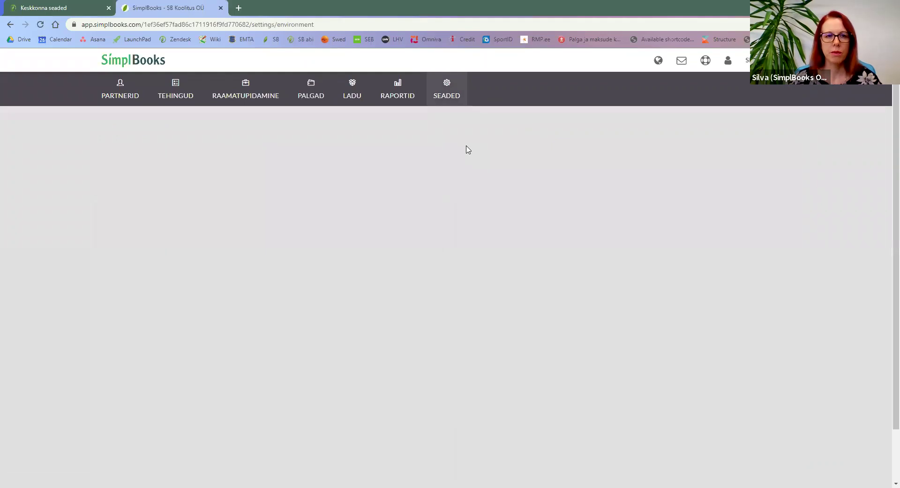
click(150, 262)
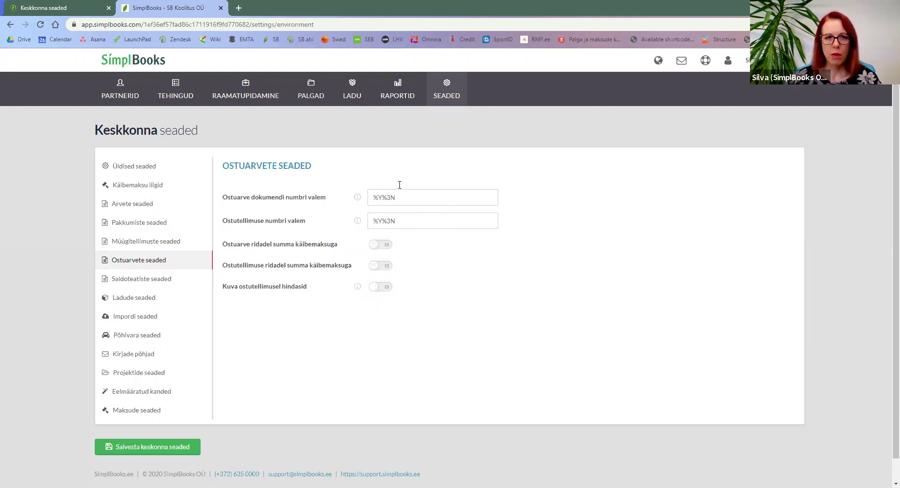
click(384, 201)
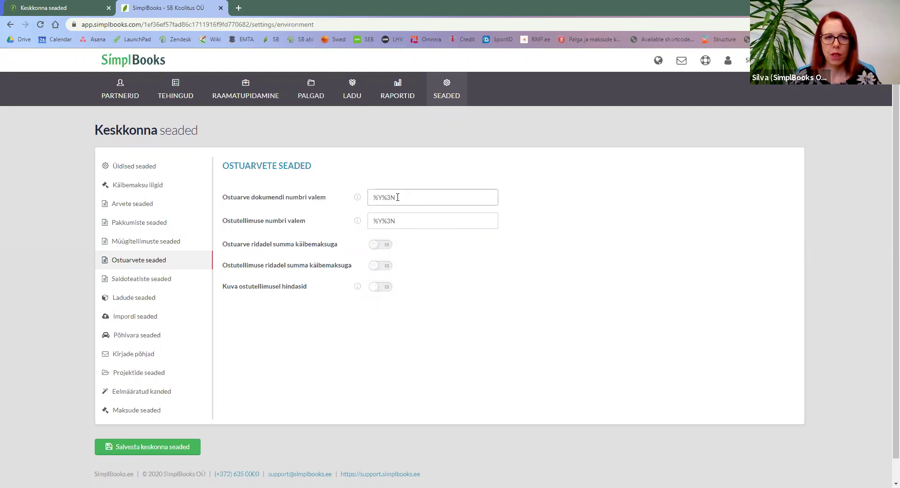
mouse_move(358, 199)
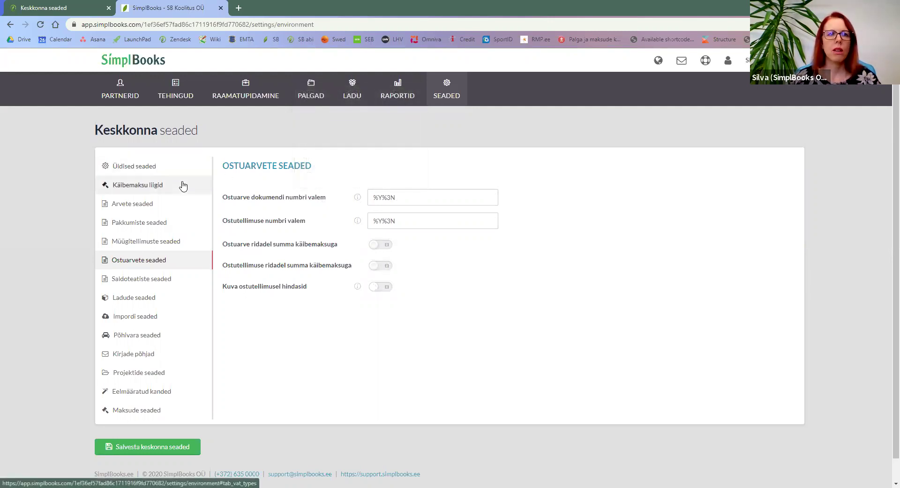
- Switch to the SimplBooks help site and read the number formula explanations in the article "Arvete seaded, üldised seadistused"
click(58, 8)
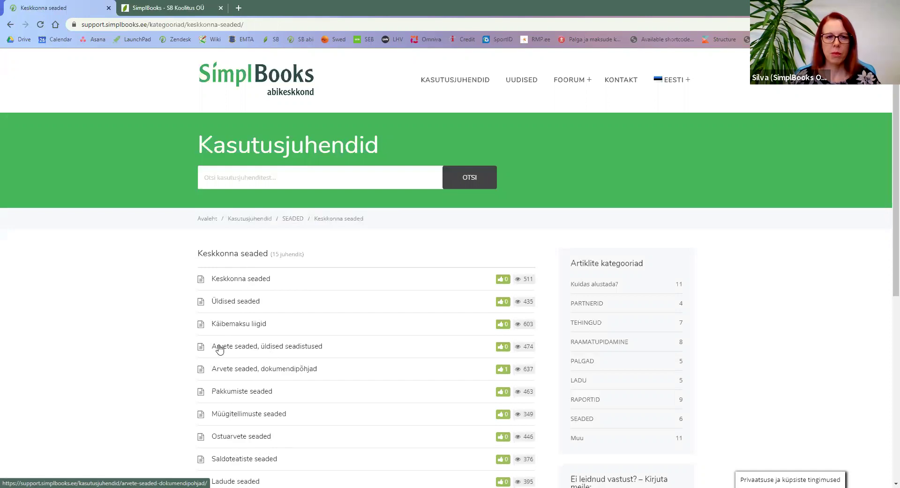
click(236, 349)
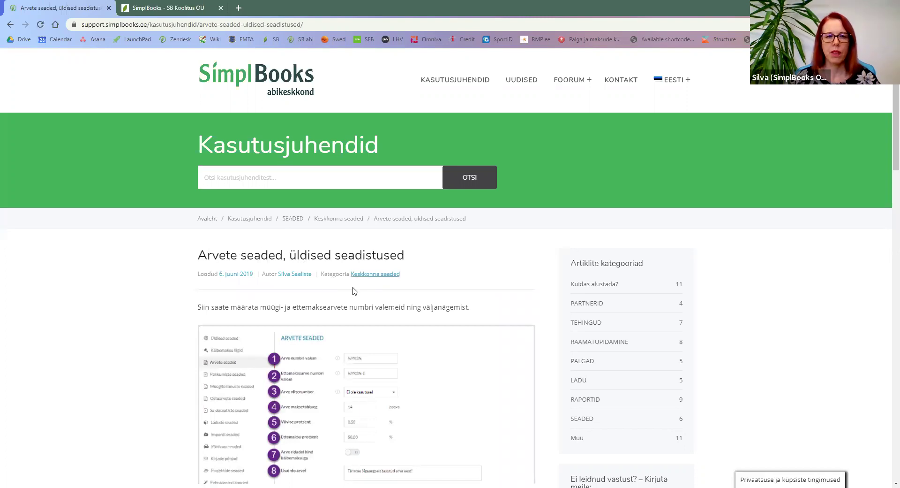
scroll(352, 291, down, 5)
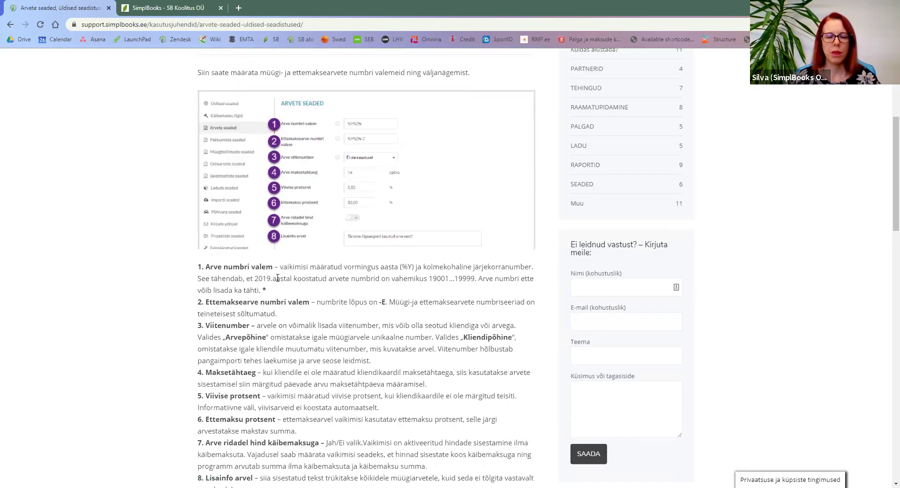
scroll(273, 283, down, 2)
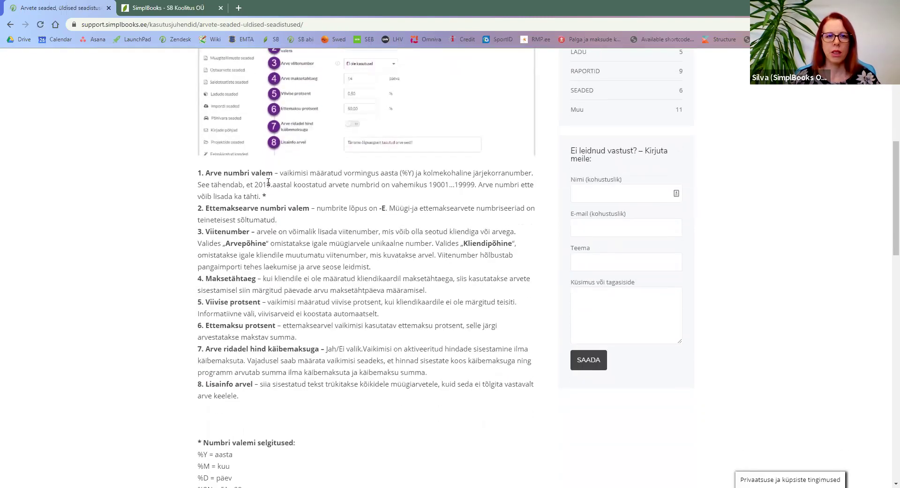
scroll(274, 365, down, 6)
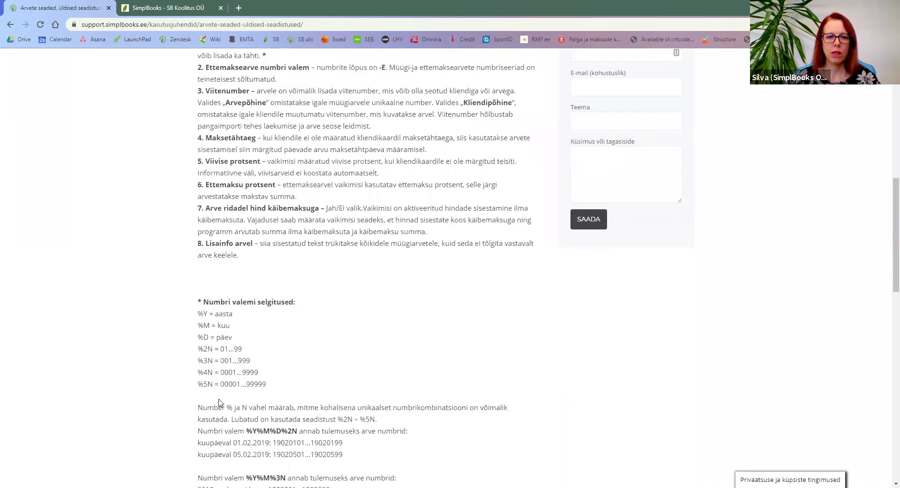
scroll(298, 428, down, 3)
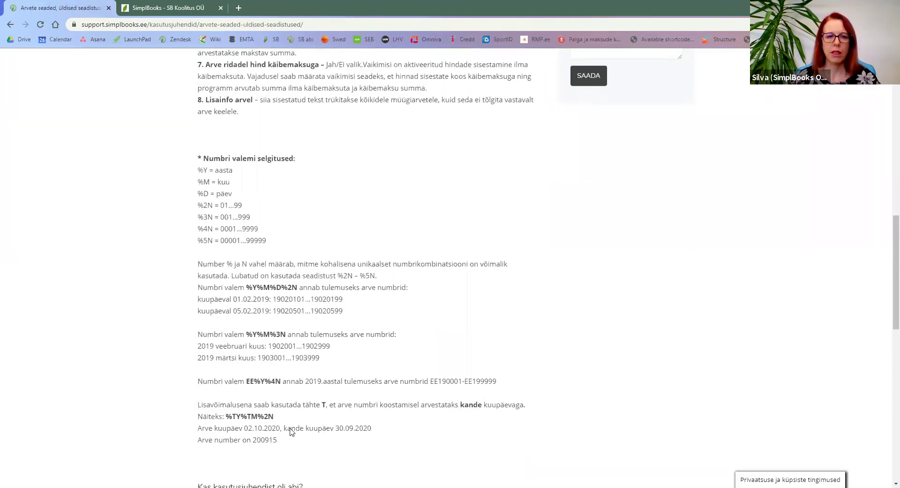
scroll(289, 431, up, 8)
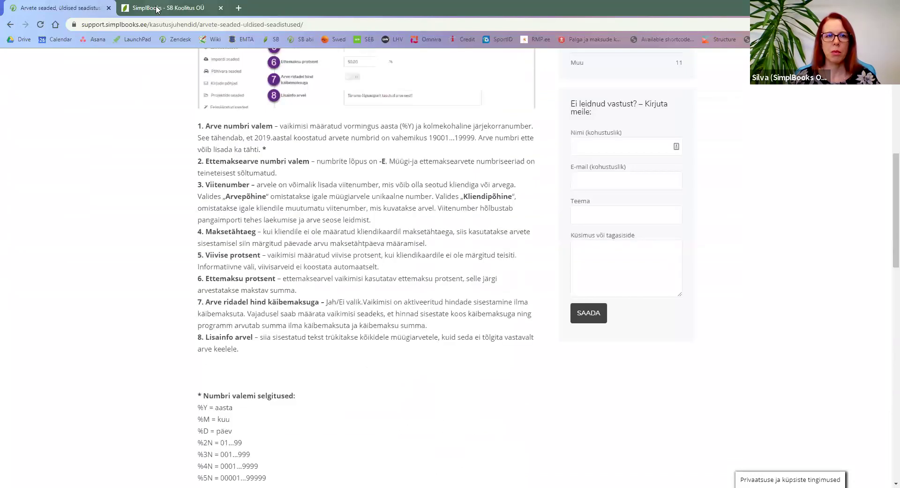
- Return to the SimplBooks environment settings and examine the VAT types, viewing the "20% Eesti" type's accounts without changing it
click(158, 9)
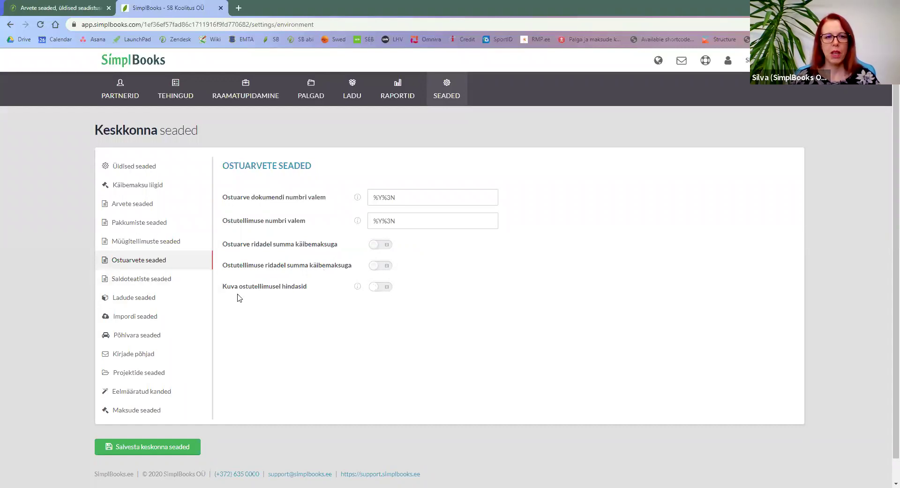
click(145, 187)
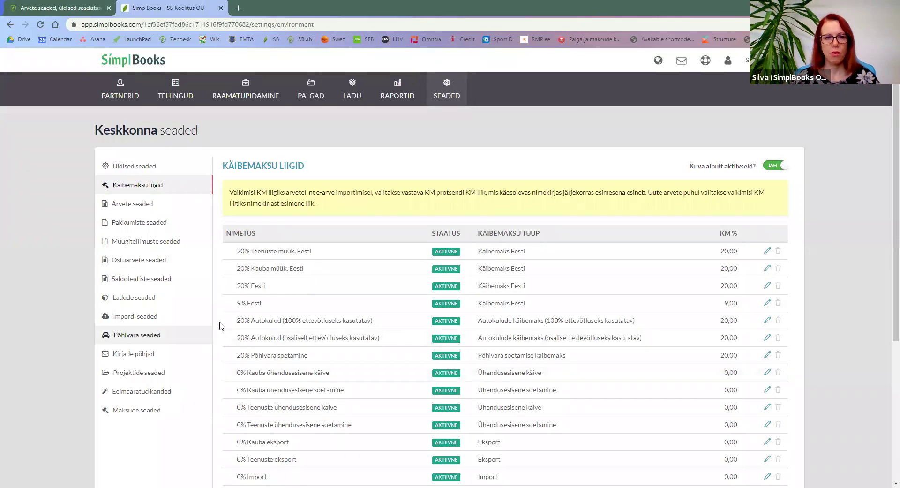
scroll(235, 262, down, 1)
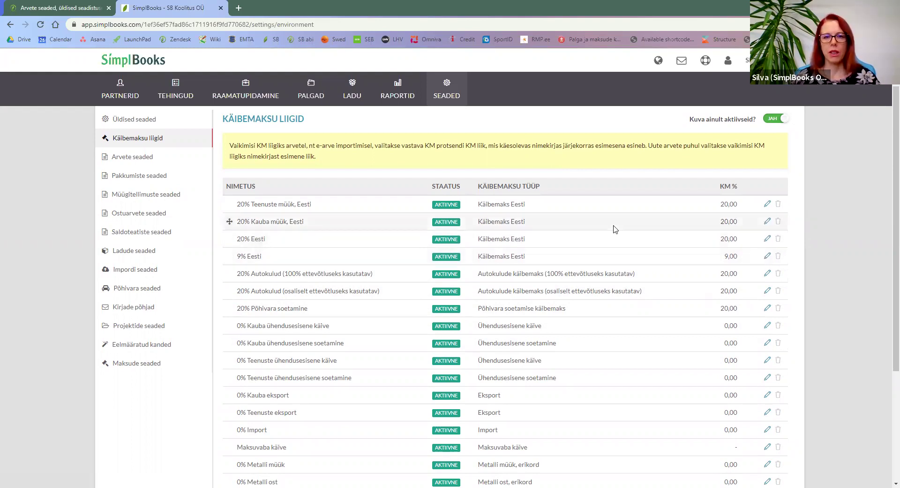
click(770, 239)
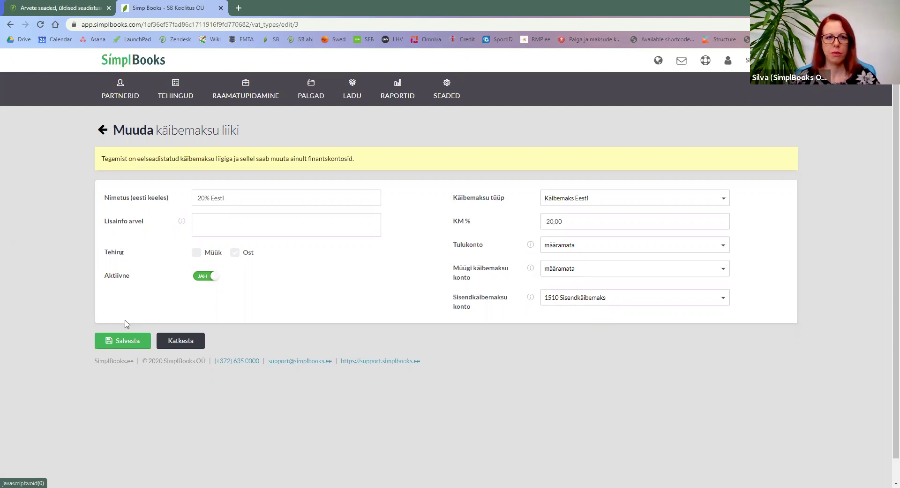
click(192, 341)
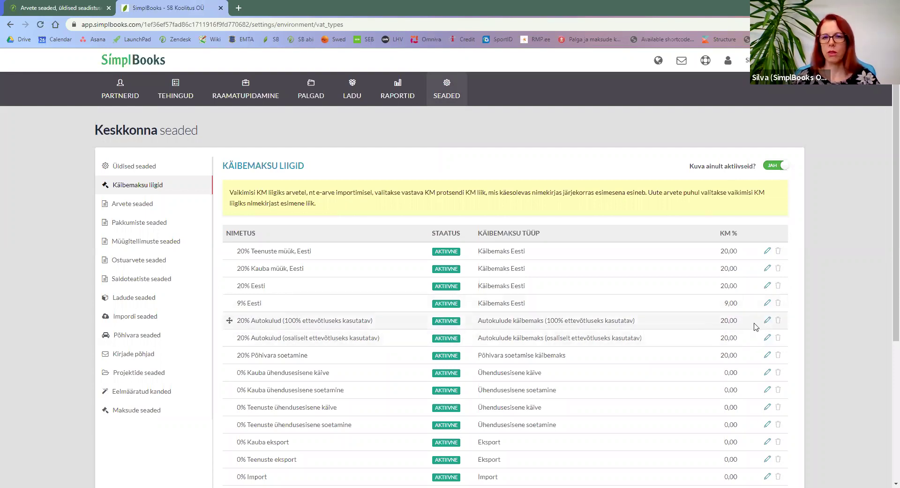
- Check the input VAT accounts of both 20% Autokulud VAT types, fully and partly business use, without saving changes
click(769, 321)
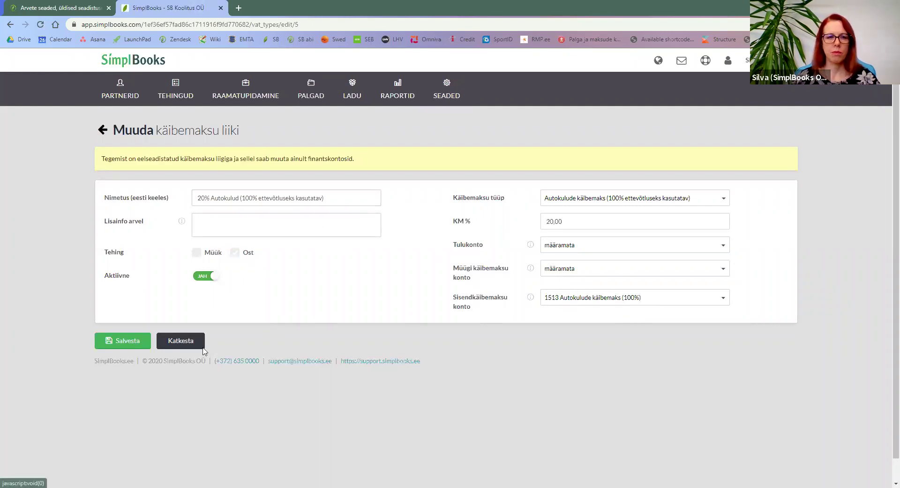
click(181, 341)
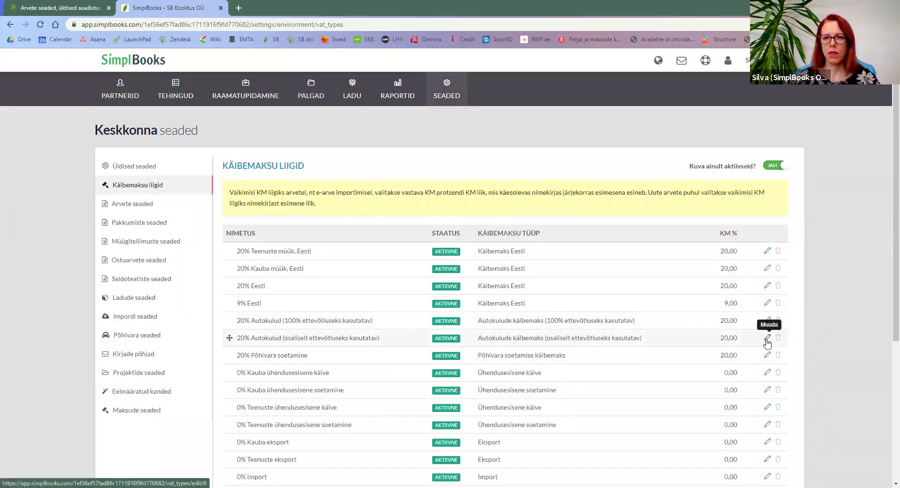
click(767, 338)
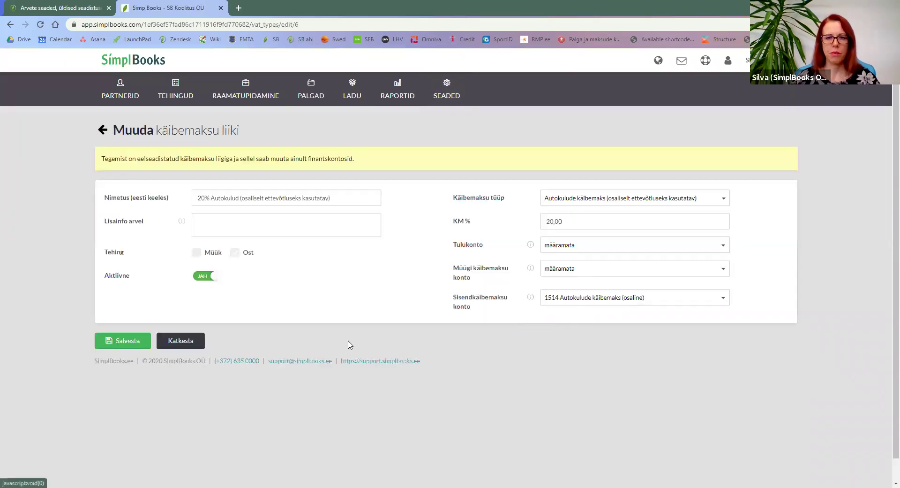
click(184, 345)
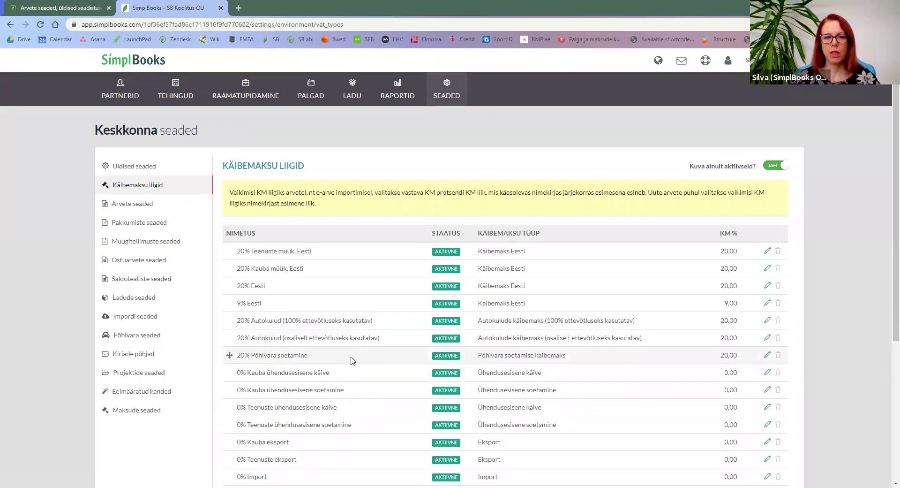
- Check the account settings of the VAT types "20% Põhivara soetamine" and "0% Kauba ühendusesisene soetamine" without saving changes
click(767, 356)
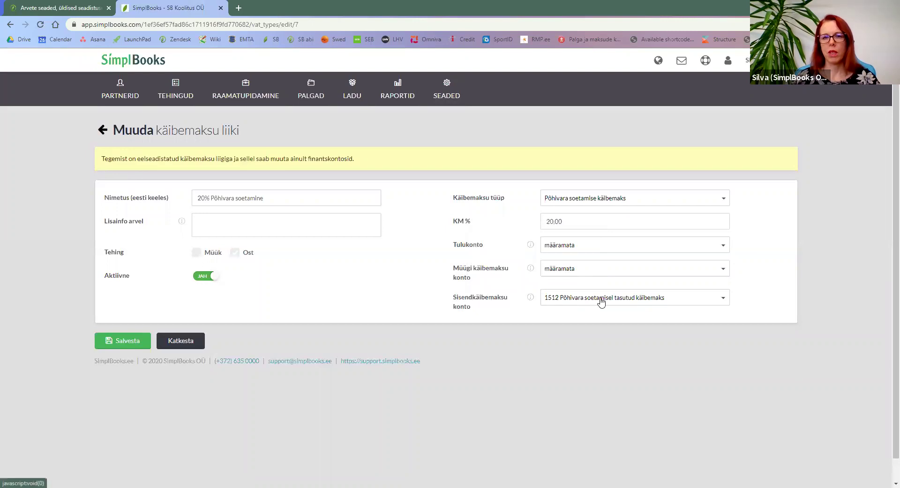
click(190, 340)
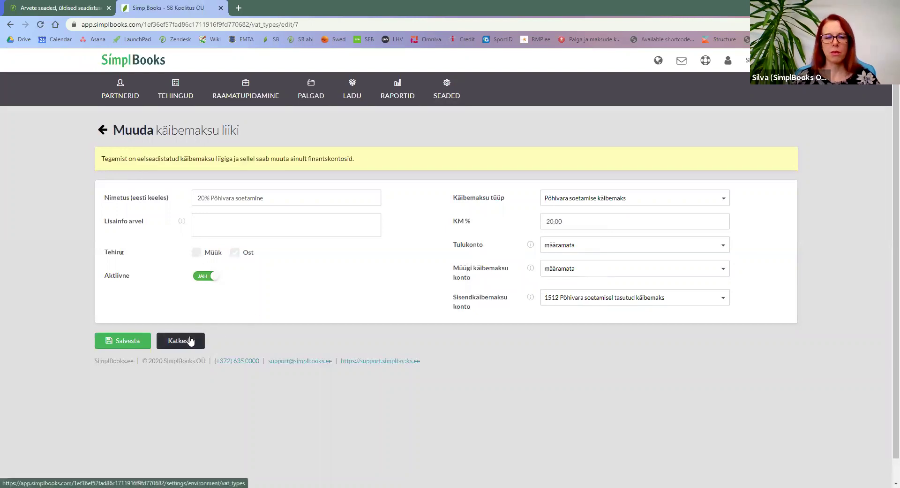
scroll(367, 334, down, 2)
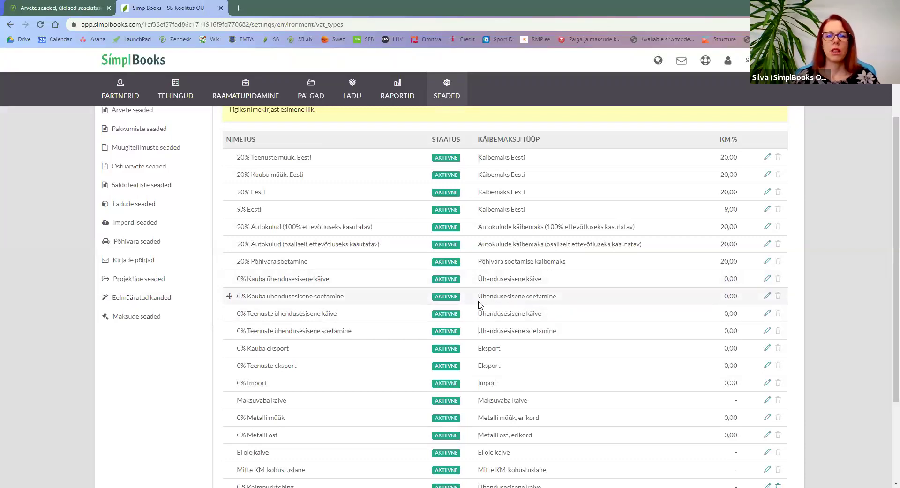
click(768, 295)
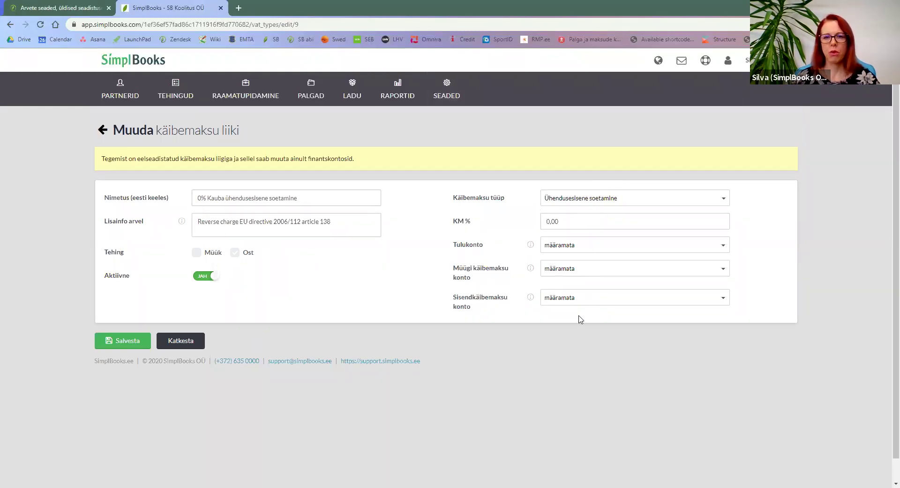
click(183, 346)
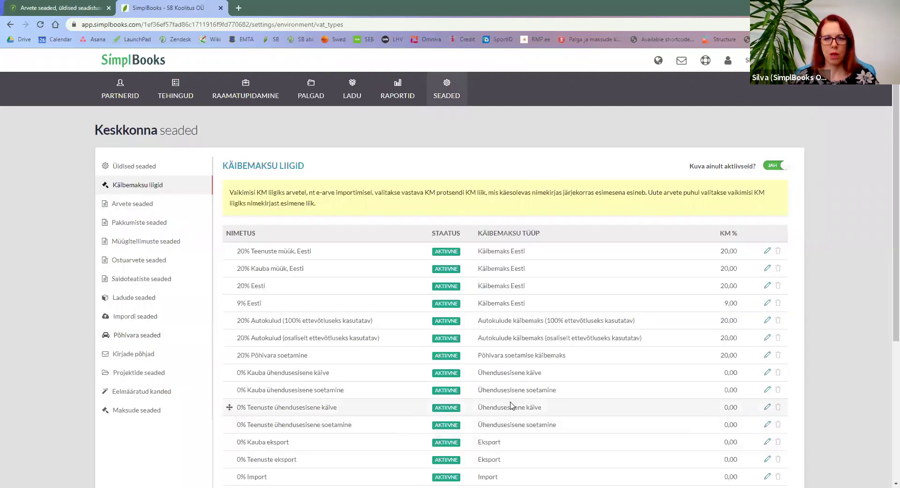
- Check the account settings of the "0% Metalli ost" VAT type, cancel out, and look over the remaining VAT types
scroll(511, 405, down, 1)
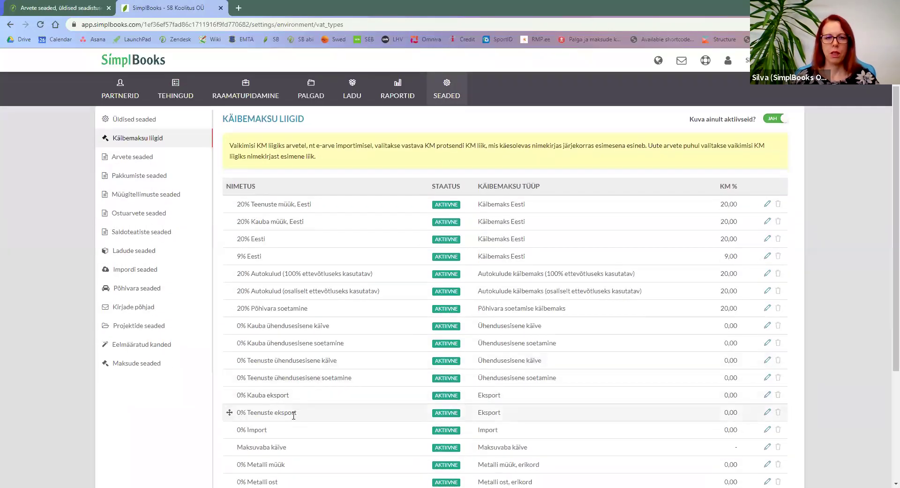
scroll(281, 412, down, 2)
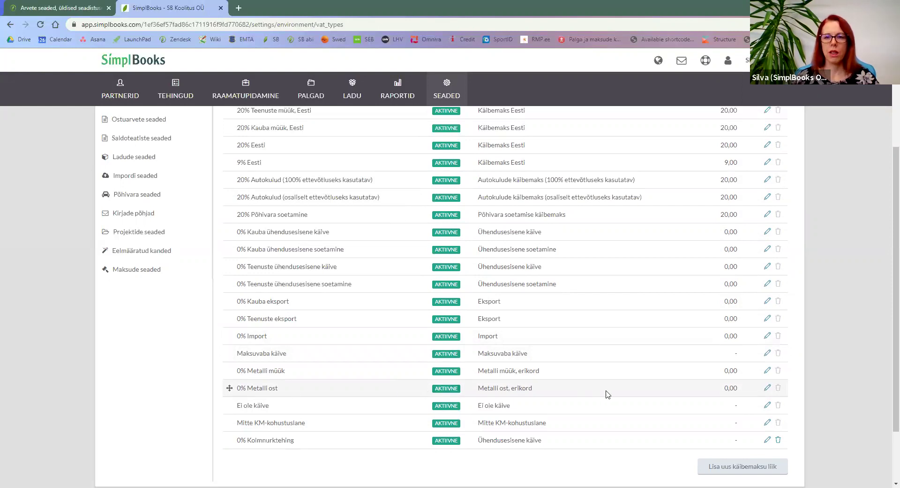
click(767, 389)
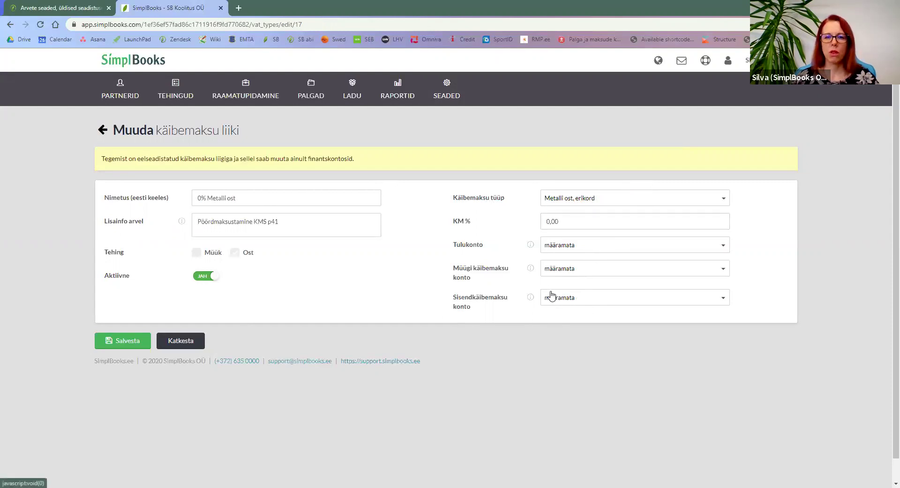
click(182, 343)
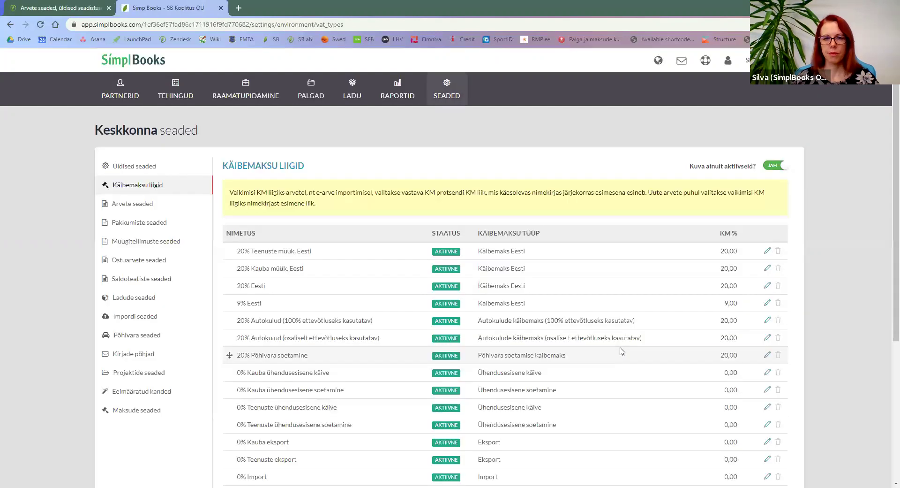
scroll(621, 351, down, 4)
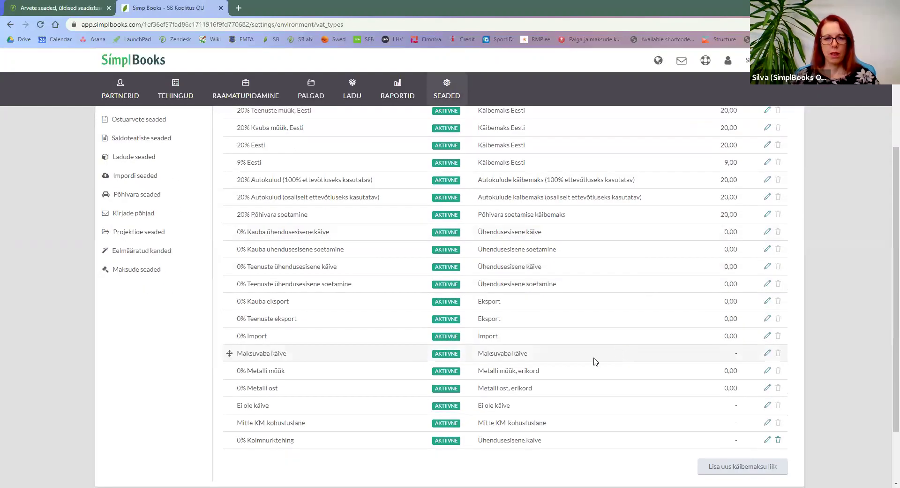
scroll(559, 341, up, 1)
scroll(559, 341, up, 3)
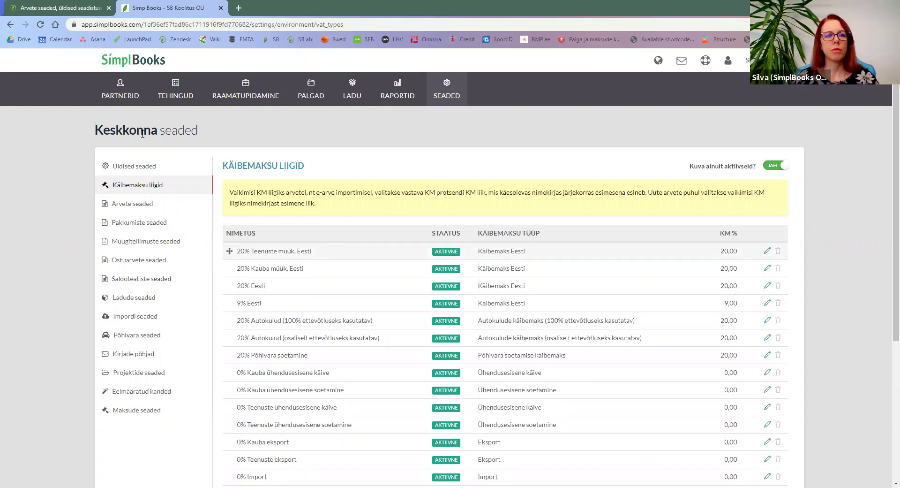
- Open the suppliers list (Tarnijad) among the business partners
mouse_move(128, 90)
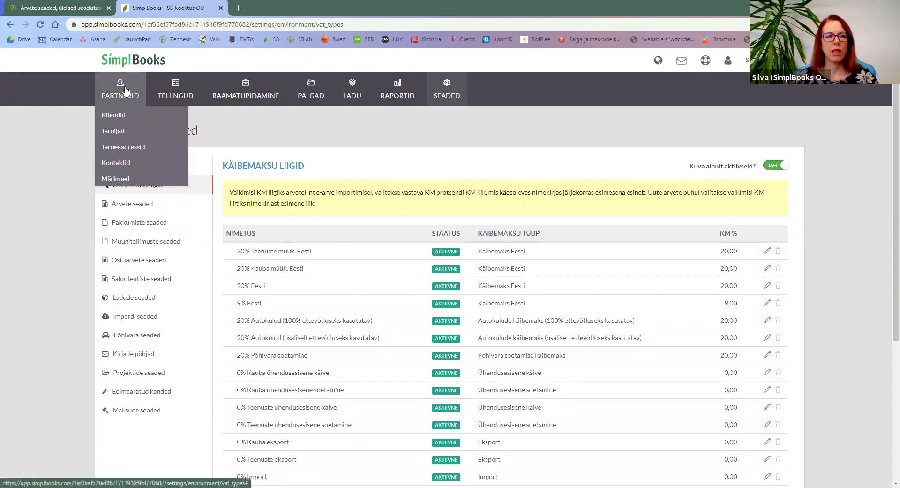
click(124, 133)
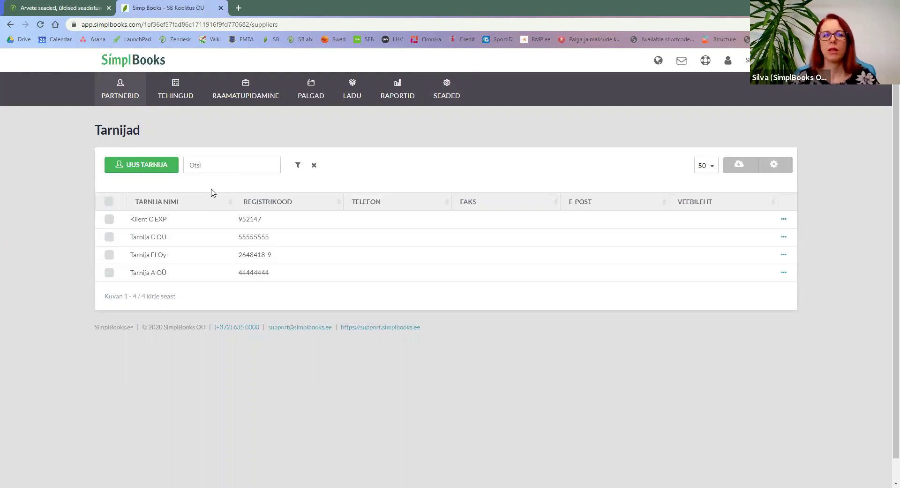
- Start a new supplier and fill in its basic data from the business register entry for SimplBooks OÜ
click(141, 167)
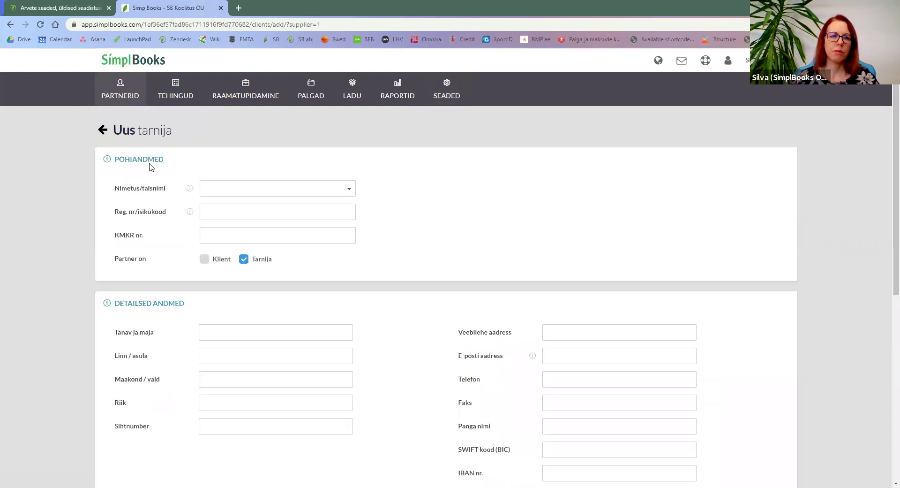
click(220, 185)
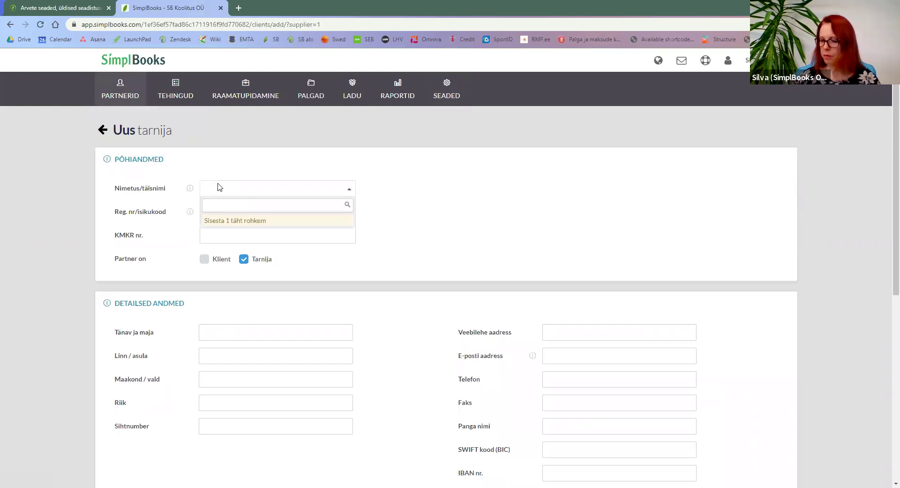
text(simp)
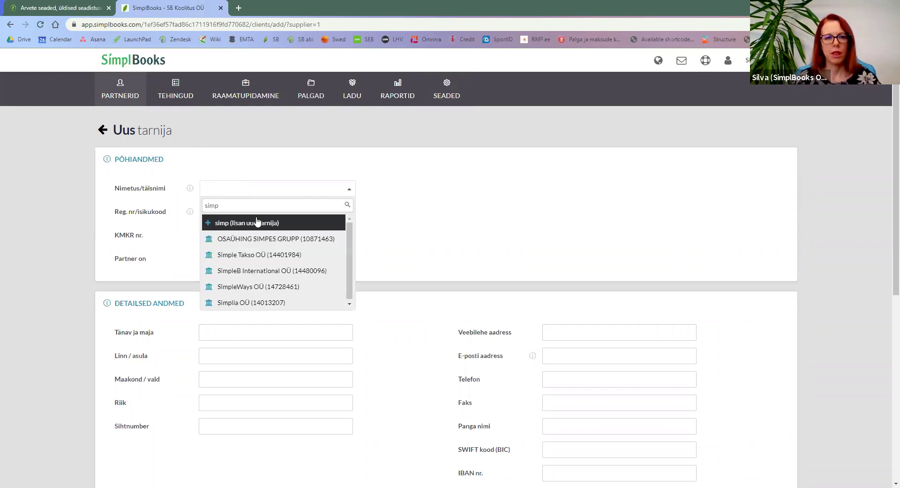
text(lb)
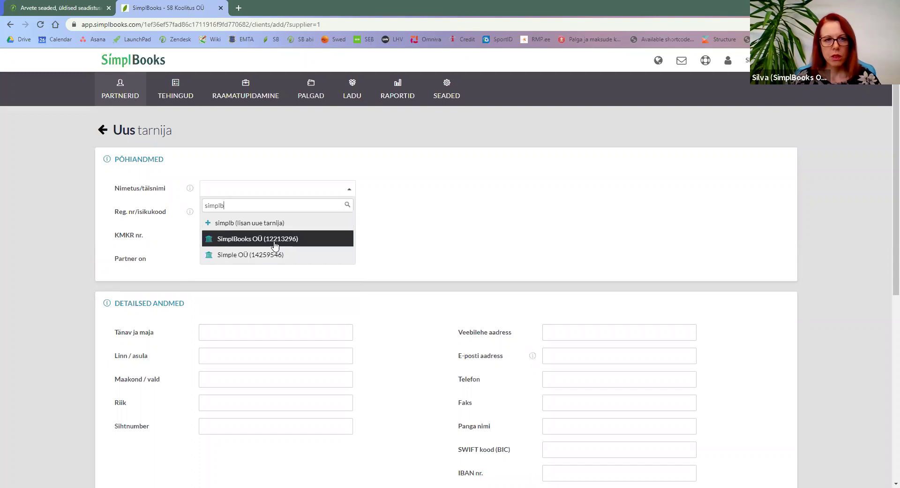
click(275, 243)
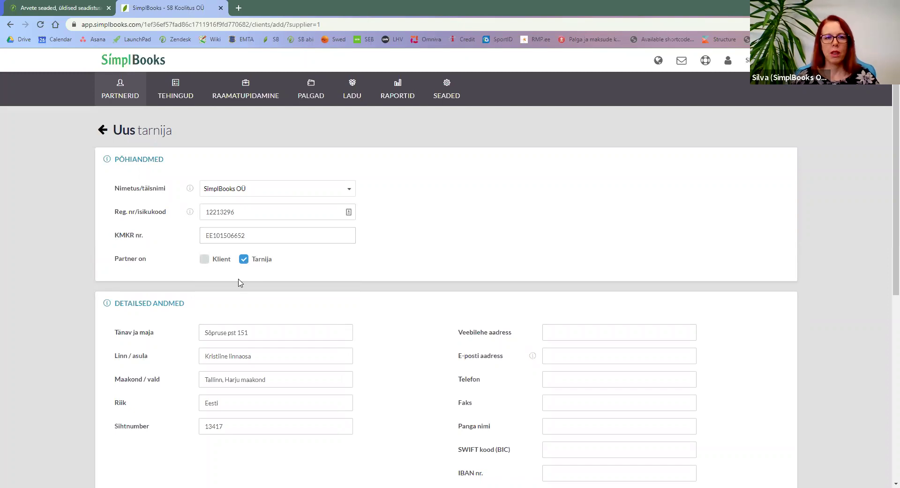
- Set the new supplier's purchase VAT type (Käibemaksu liik ostul) to "20% Autokulud (100% ettevõtluseks kasutatav)"
scroll(241, 279, down, 2)
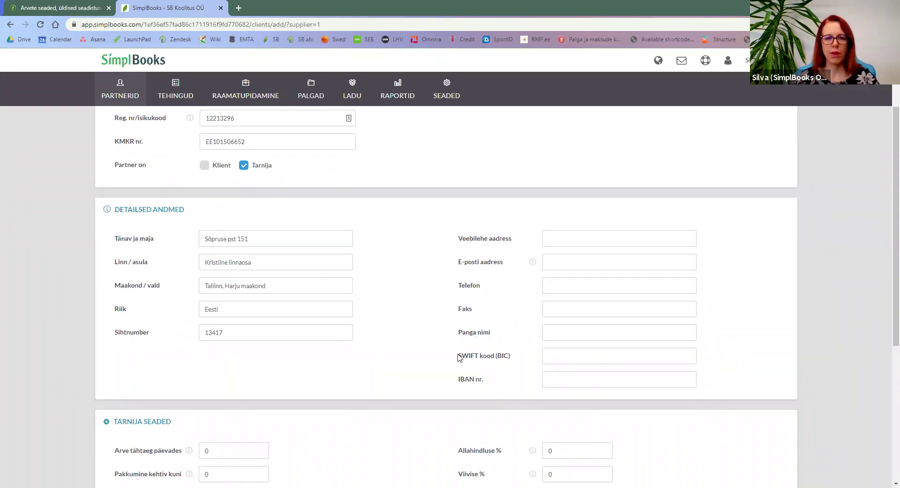
scroll(382, 347, down, 2)
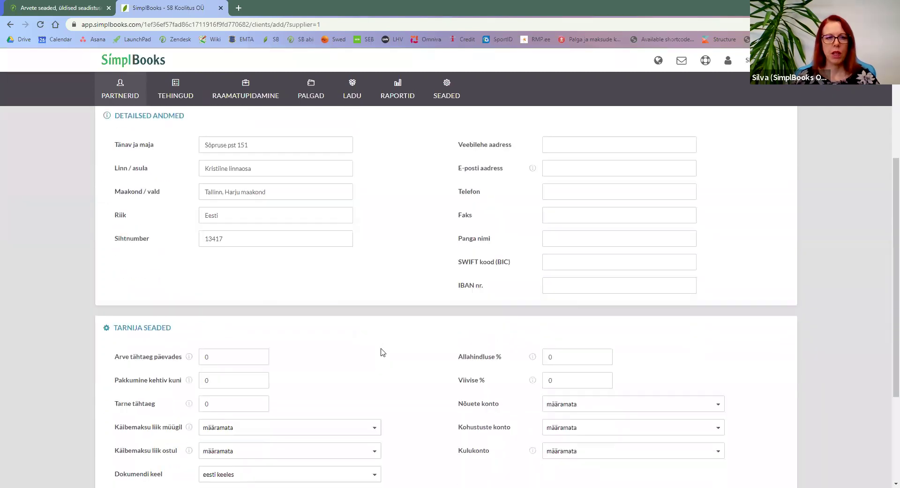
scroll(367, 312, down, 1)
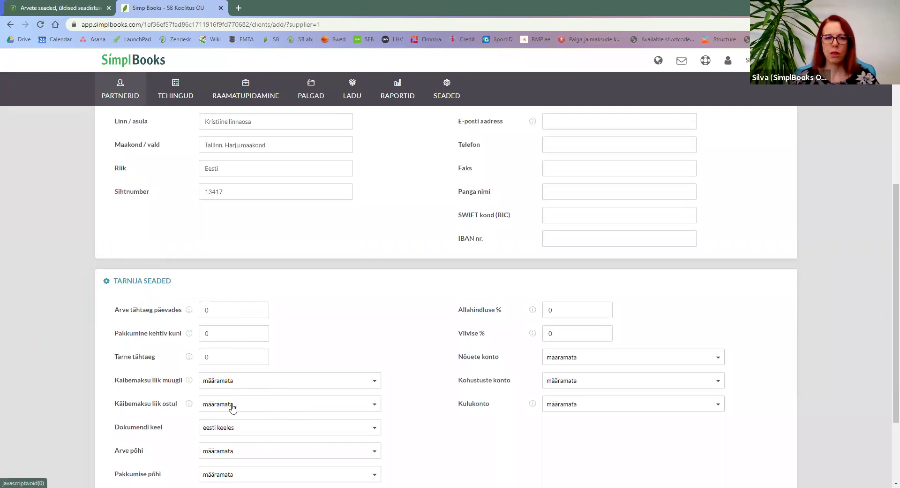
click(236, 406)
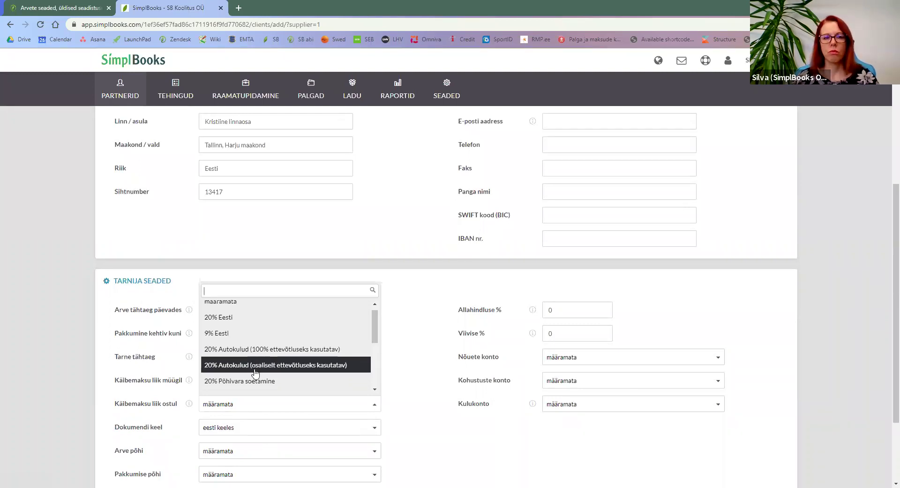
scroll(253, 370, down, 3)
scroll(255, 366, up, 3)
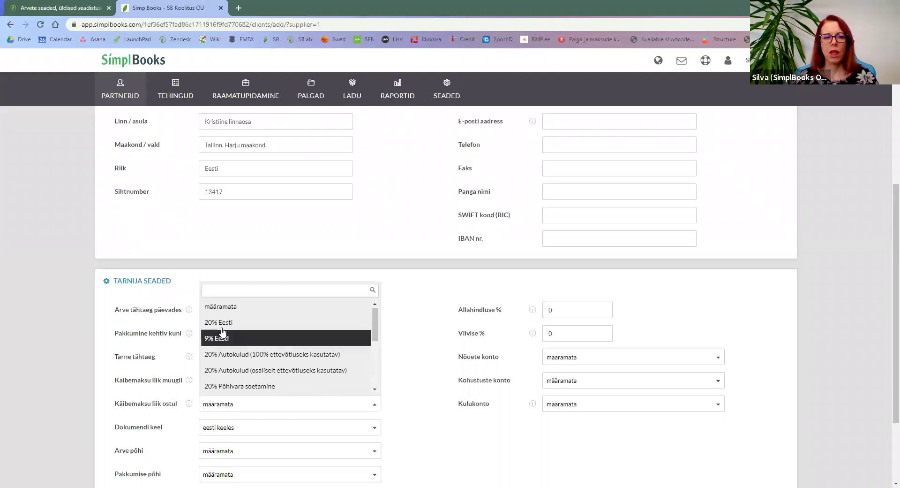
click(276, 353)
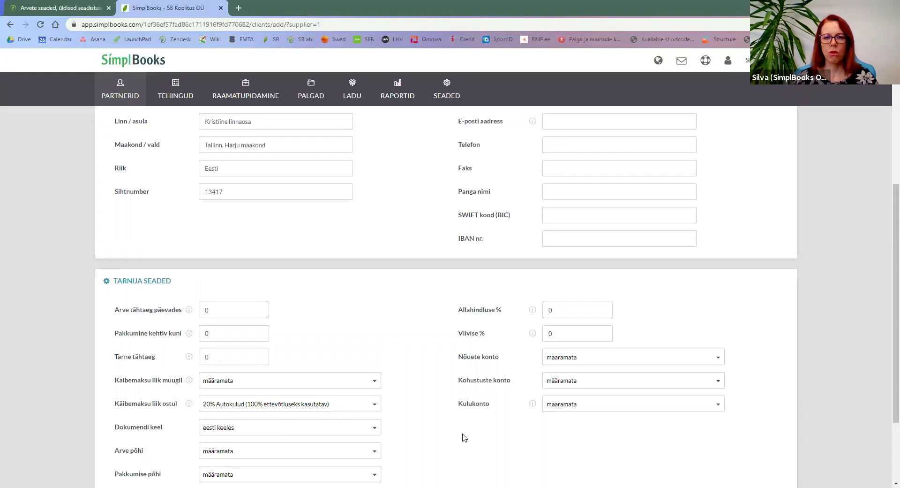
- Set the supplier's expense account (Kulukonto) to "5410 Autokütus" and save the supplier
click(587, 407)
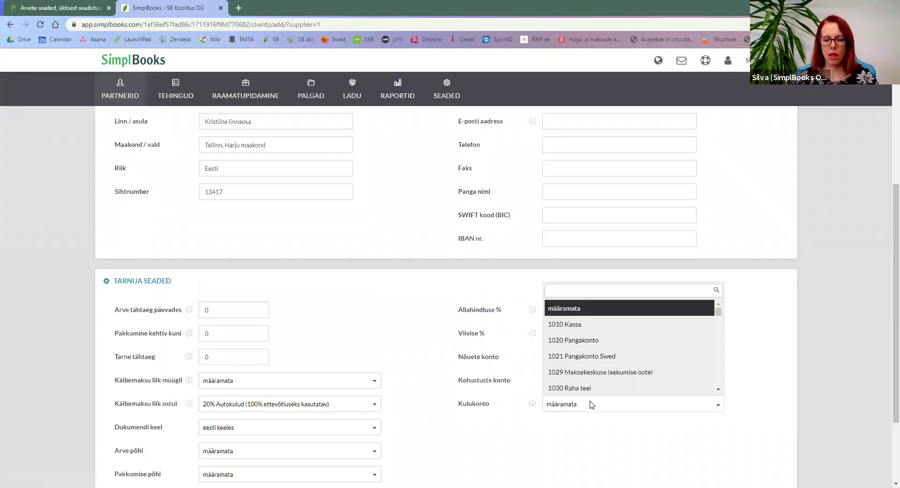
text(auto)
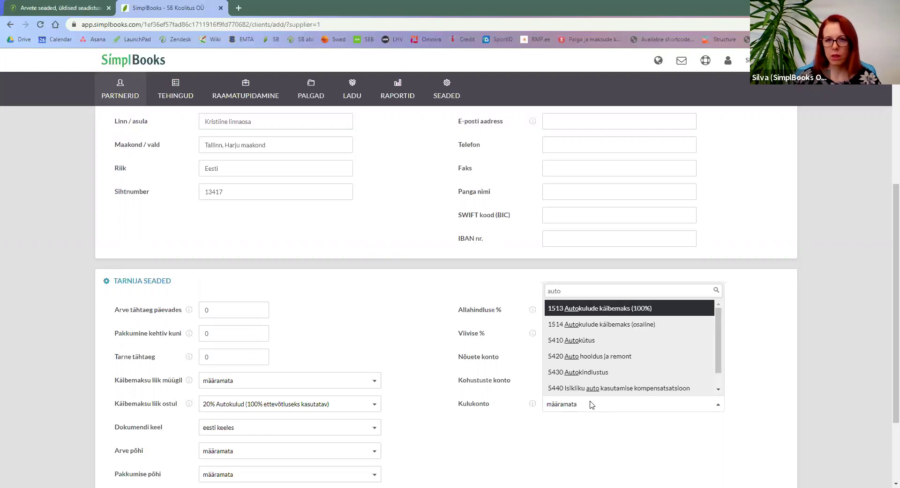
click(588, 340)
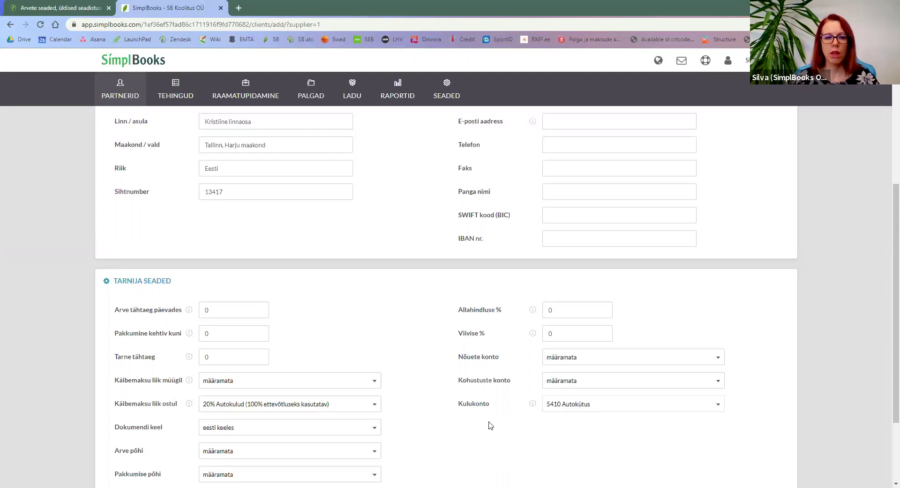
scroll(454, 408, down, 1)
scroll(453, 408, down, 1)
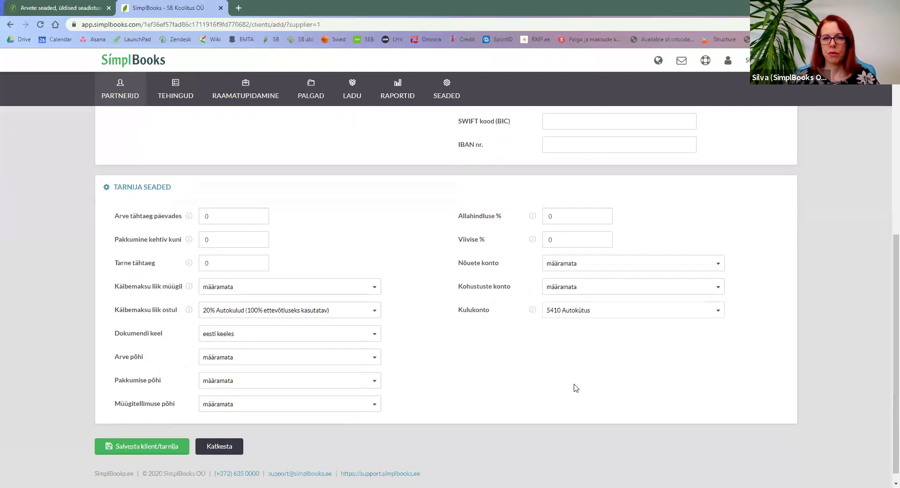
click(121, 450)
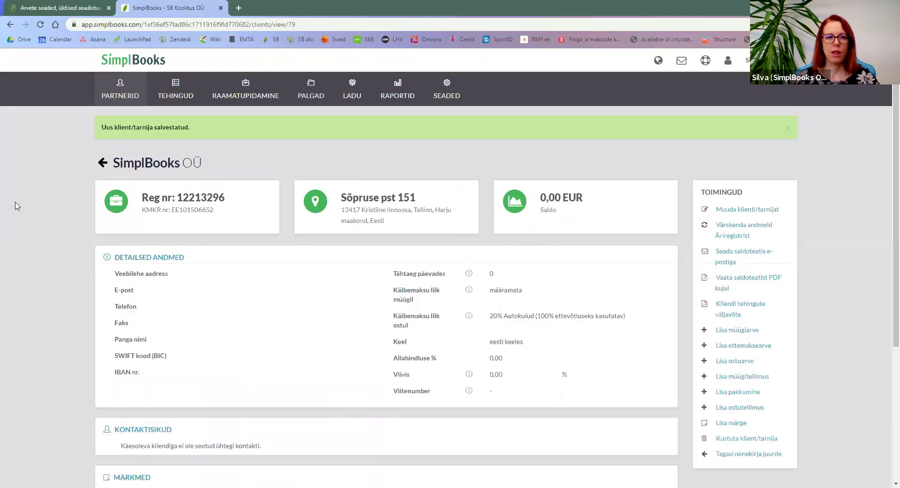
- Start a new contact under Kontaktid and link it to SimplBooks OÜ
mouse_move(107, 99)
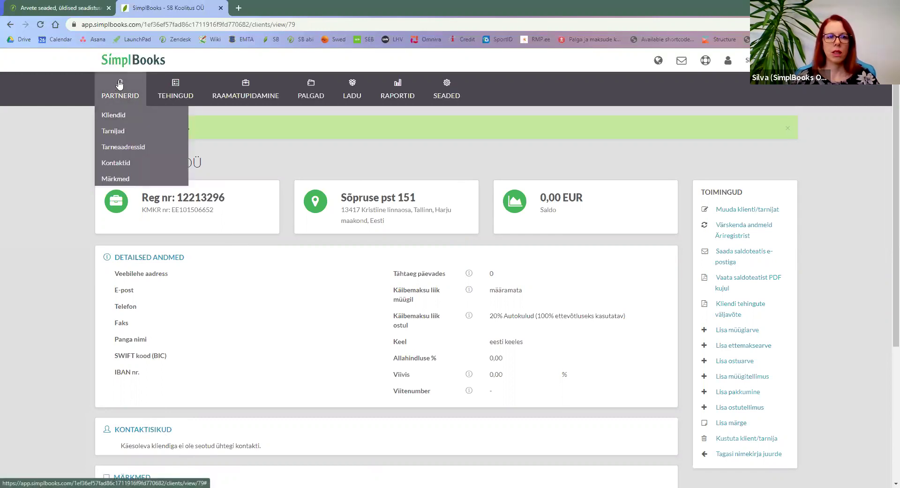
click(121, 167)
click(147, 165)
click(235, 165)
text(simpl)
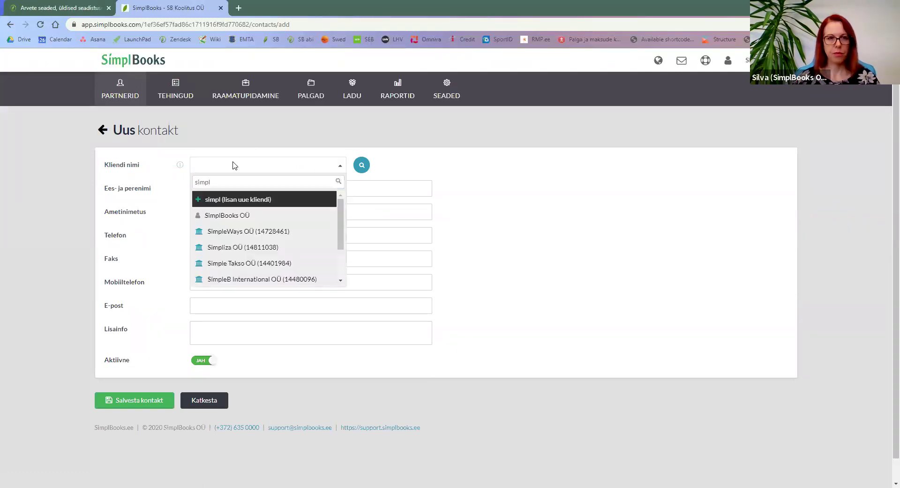
text(b)
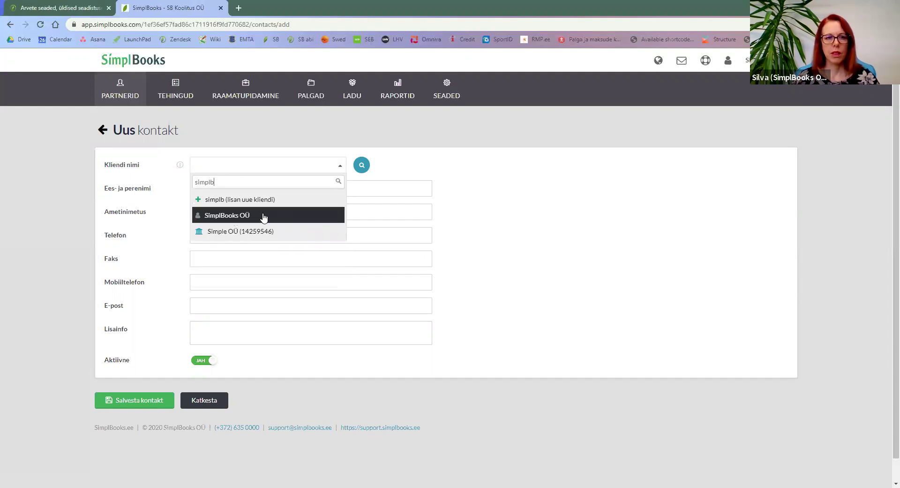
click(238, 219)
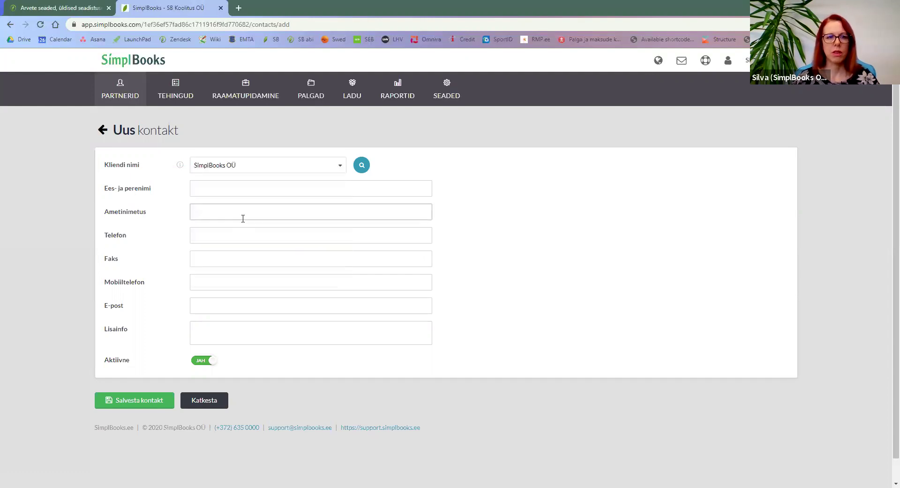
- Enter the contact person's name in Ees- ja perenimi and save the contact
click(204, 191)
text(Silva)
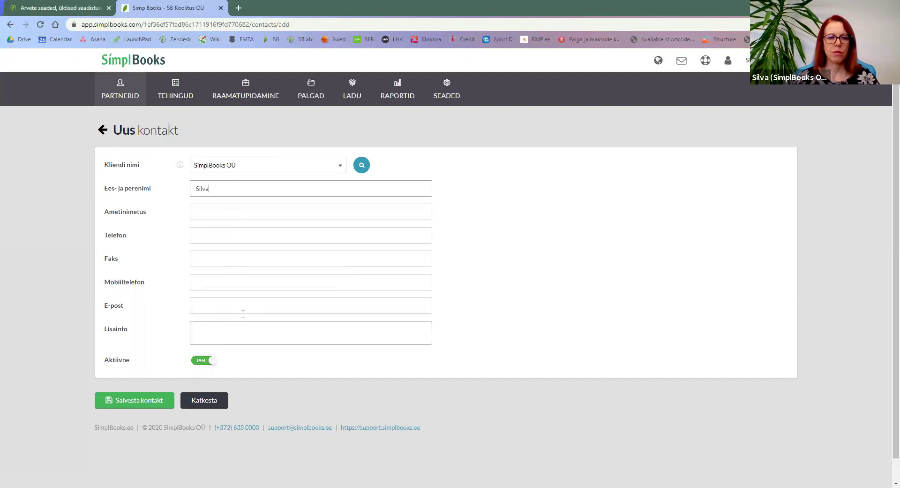
click(126, 406)
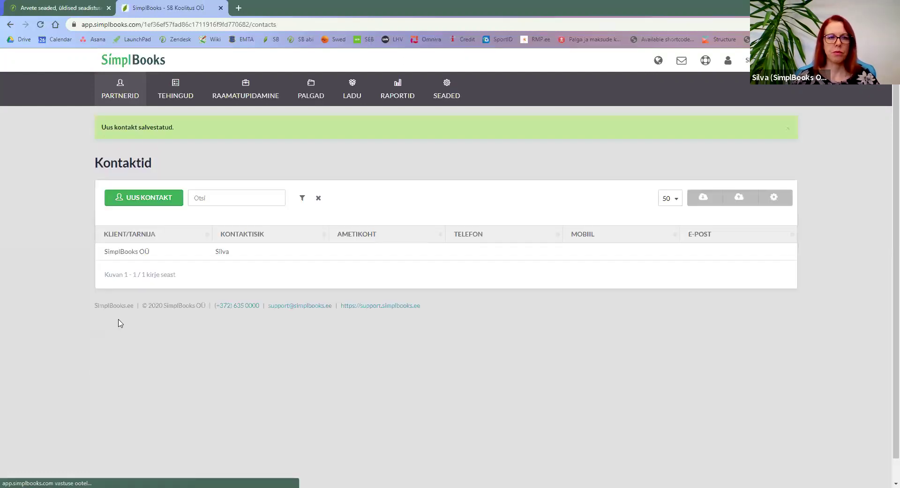
- Open the SimplBooks OÜ supplier card, check its contact persons section, and open the list of all its contacts
mouse_move(119, 95)
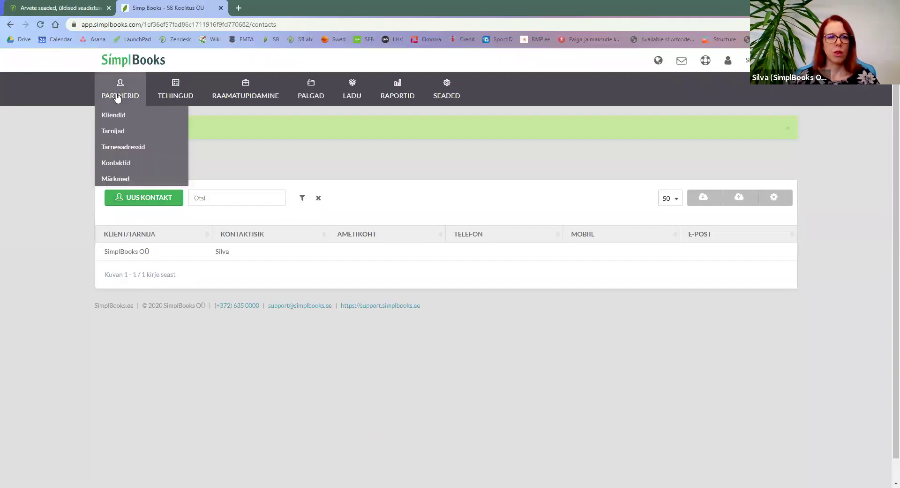
click(117, 132)
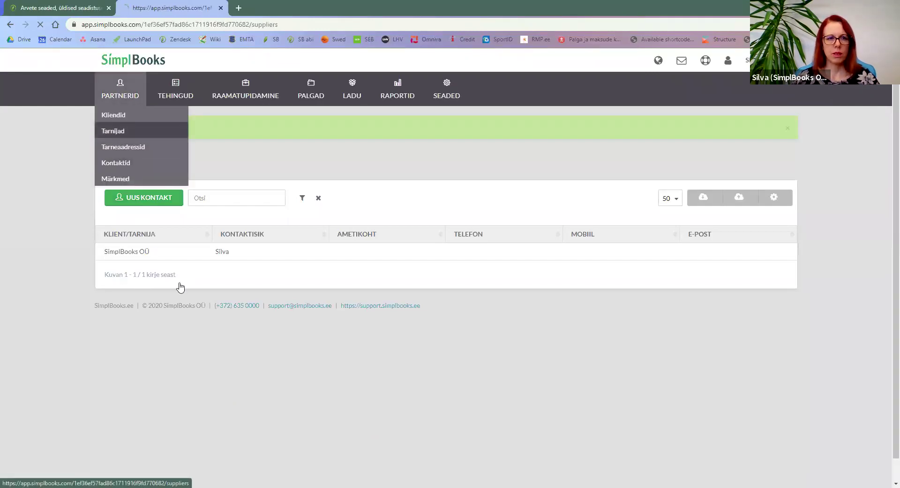
click(149, 220)
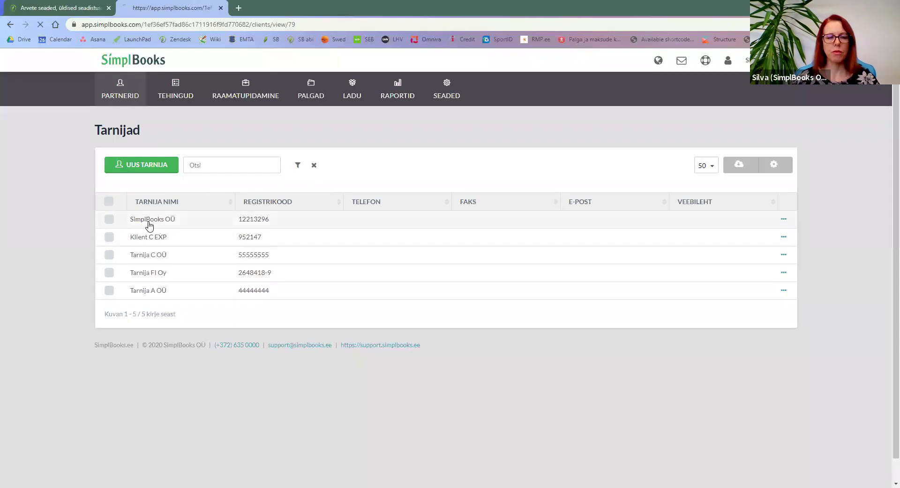
scroll(169, 298, down, 2)
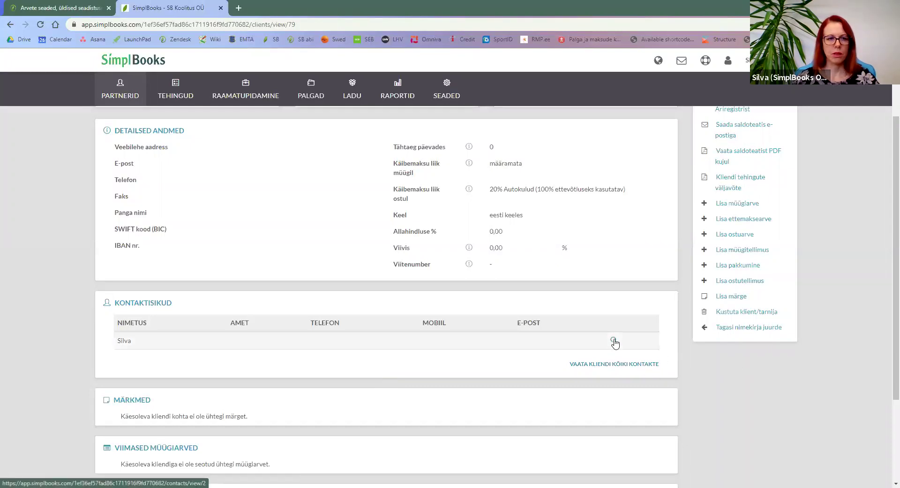
click(608, 365)
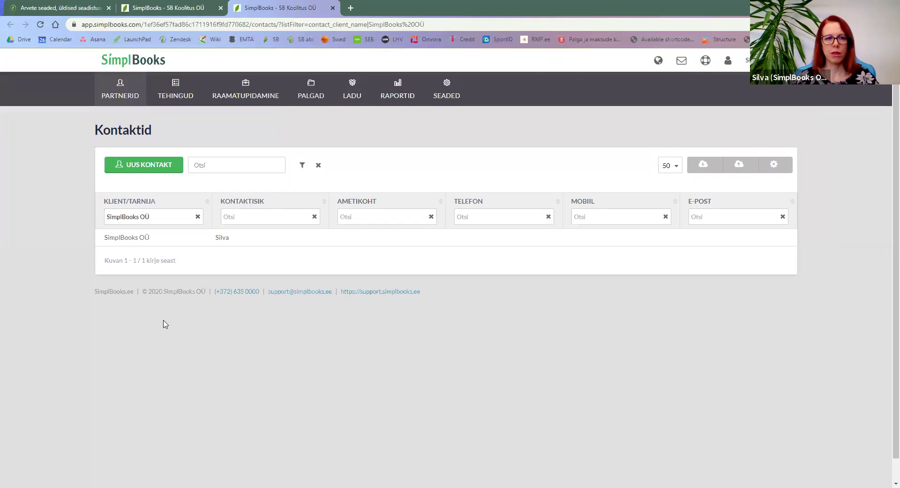
- Return to the suppliers list (Tarnijad) and open a blank new supplier form
mouse_move(123, 91)
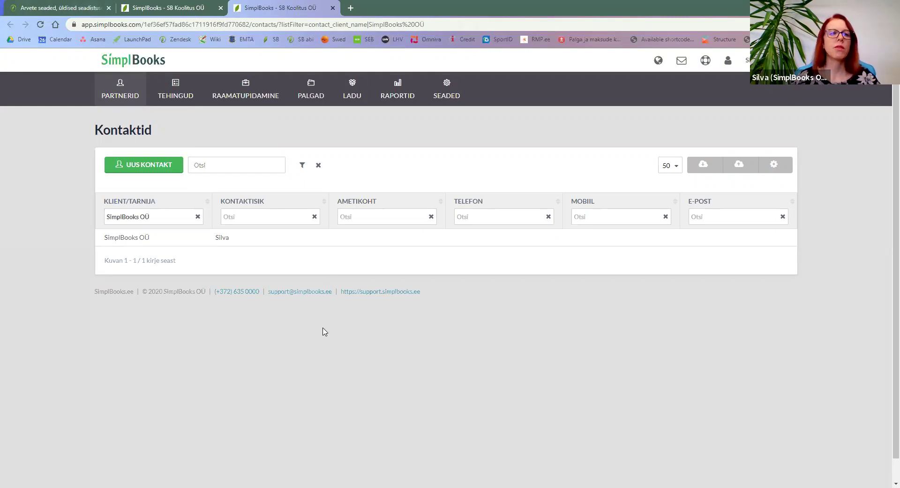
click(114, 133)
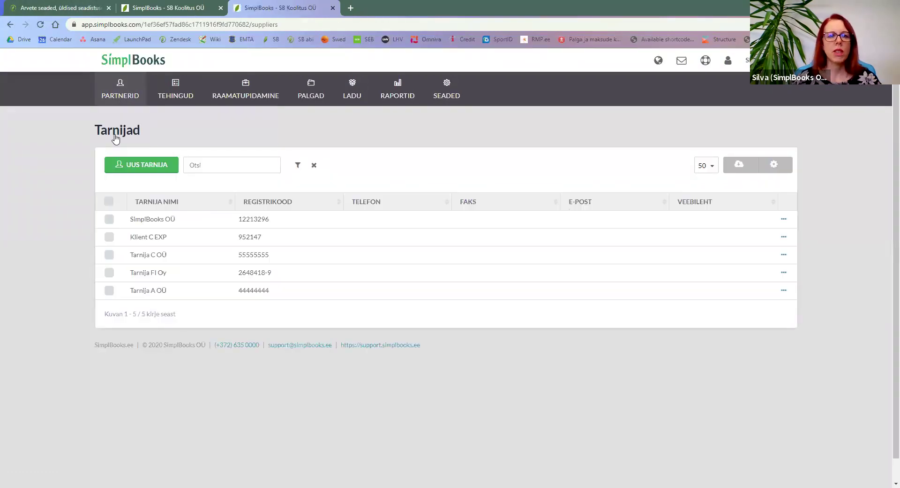
click(140, 169)
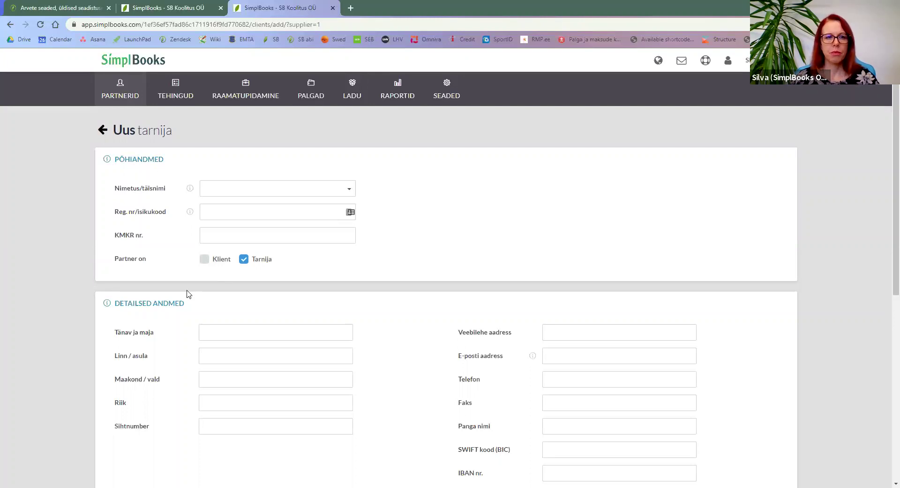
- Look over the blank supplier form and its purchase VAT type options (Käibemaksu liik ostul) without choosing one
scroll(158, 334, down, 5)
scroll(159, 332, up, 4)
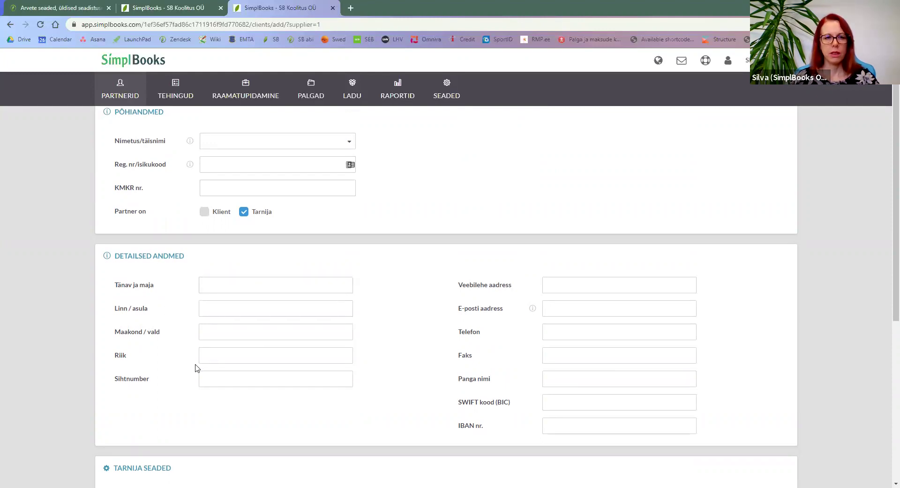
scroll(196, 367, down, 5)
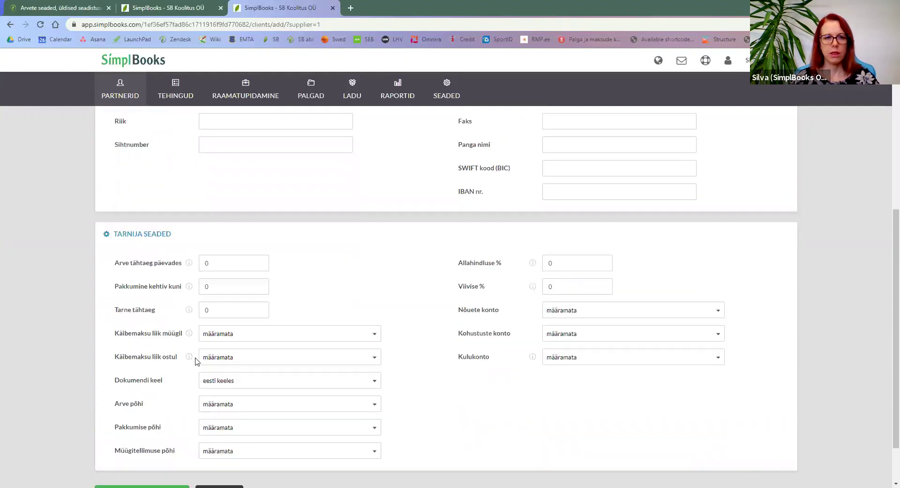
click(227, 359)
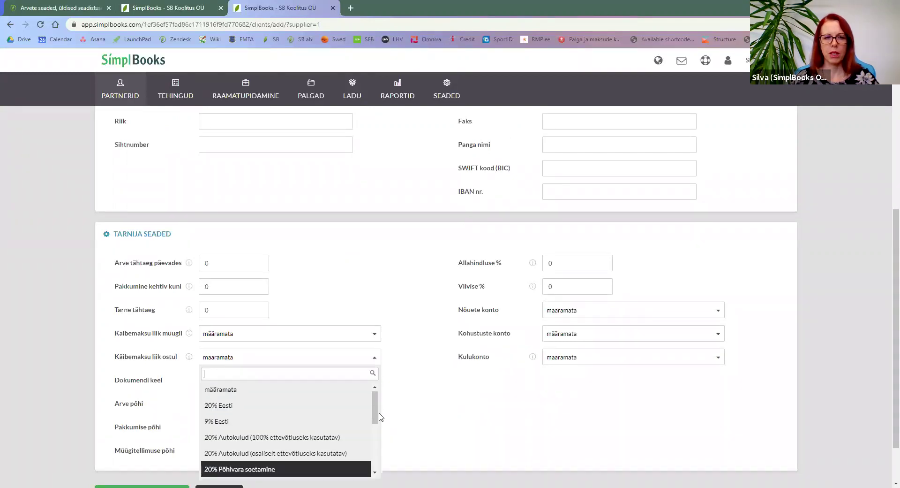
drag(379, 414, 377, 438)
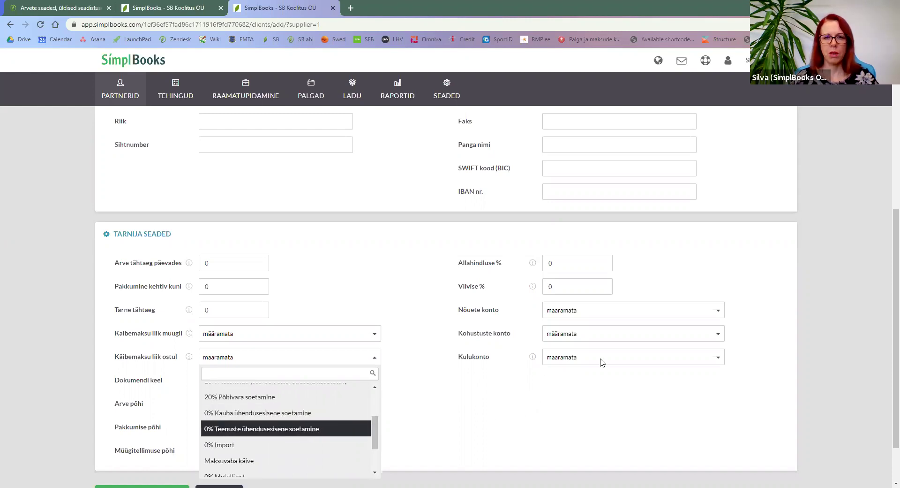
click(547, 406)
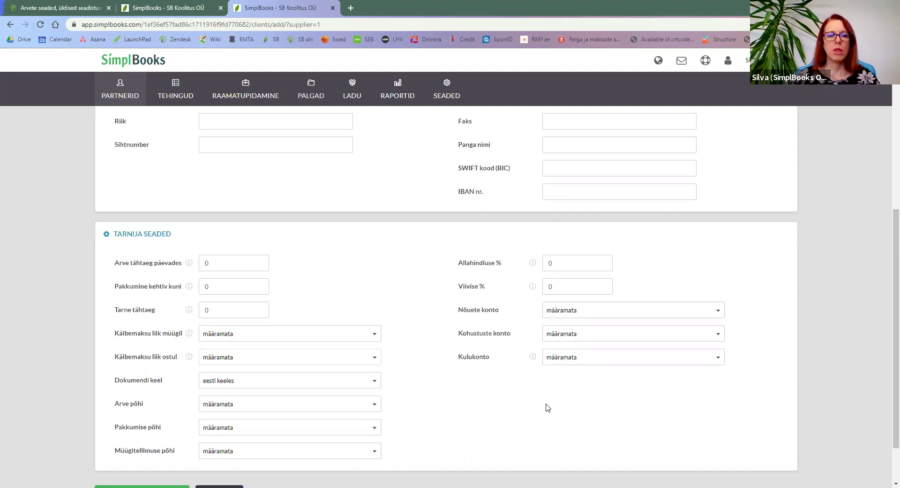
- Leave the supplier form, go to the purchase invoices list (Ostuarved), and start a new purchase invoice
scroll(377, 179, up, 3)
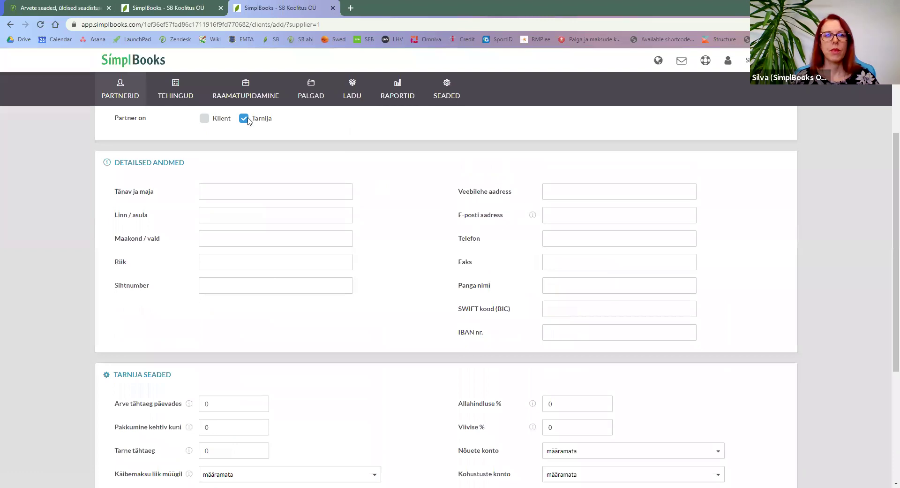
mouse_move(173, 89)
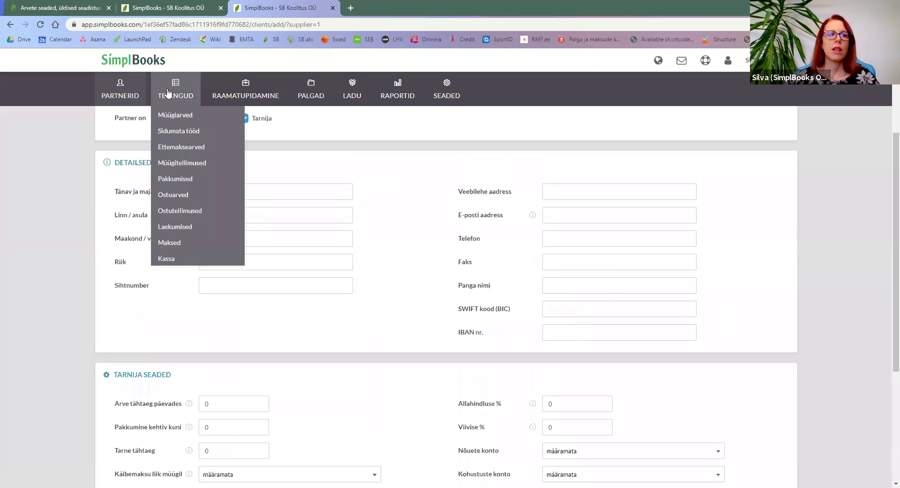
click(174, 198)
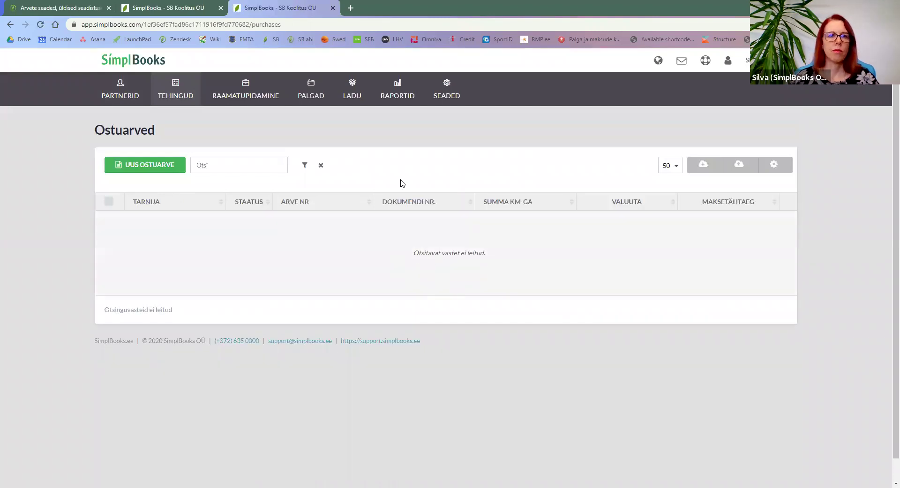
click(132, 167)
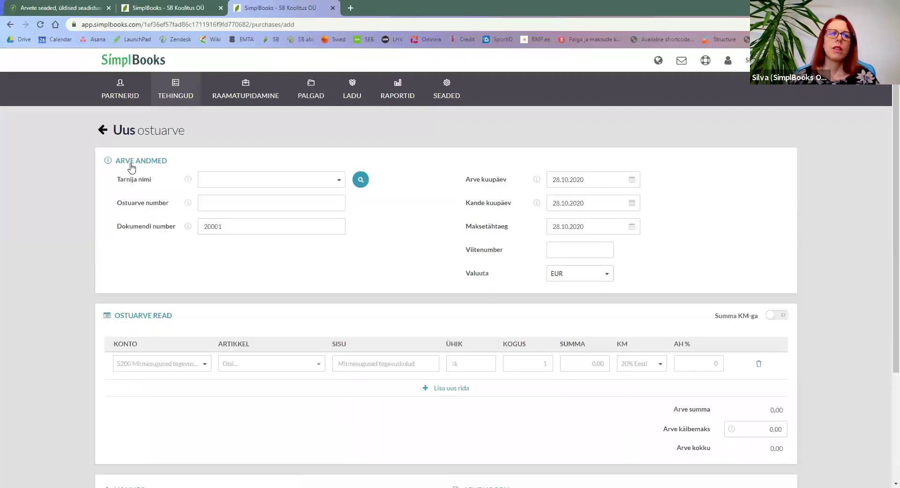
- Choose Tarnija A OÜ as the supplier and enter 5464 as the purchase invoice number (Ostuarve number)
click(212, 182)
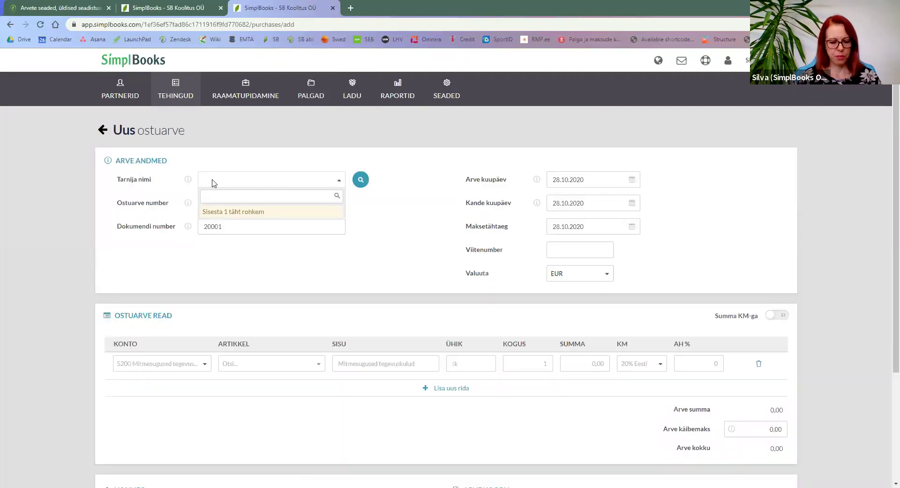
text(tarnija)
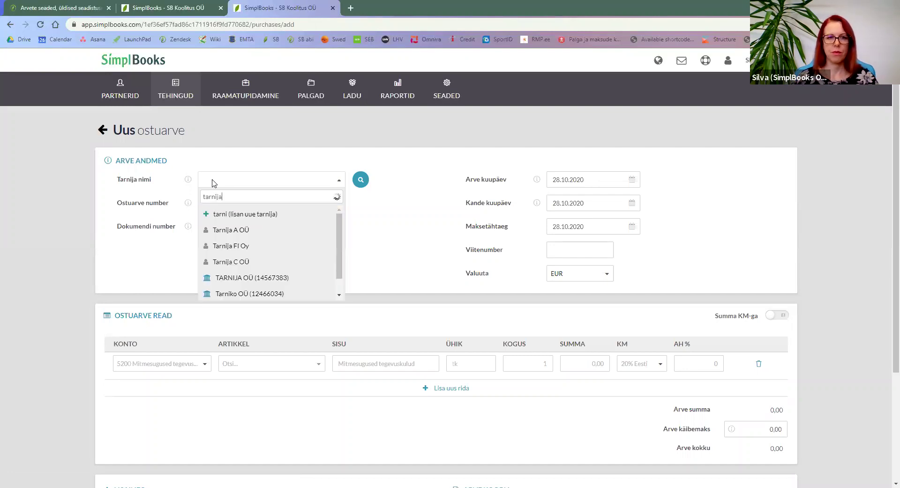
click(239, 229)
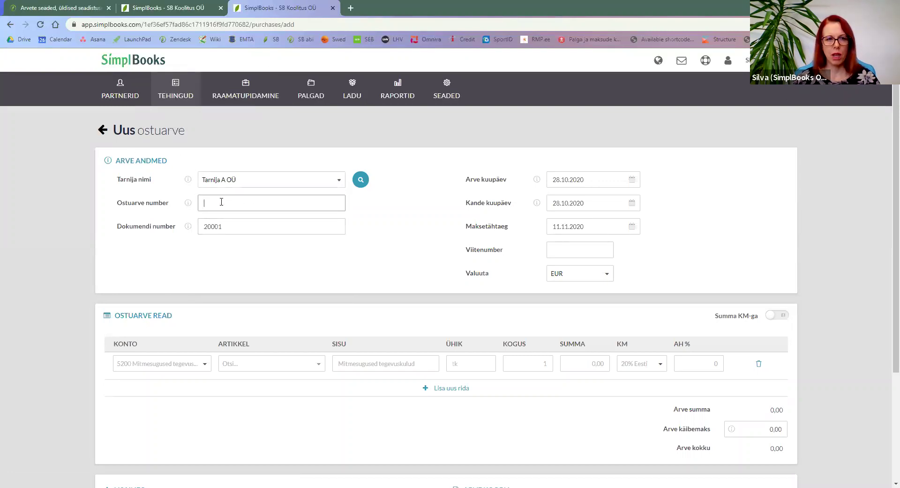
text(5464)
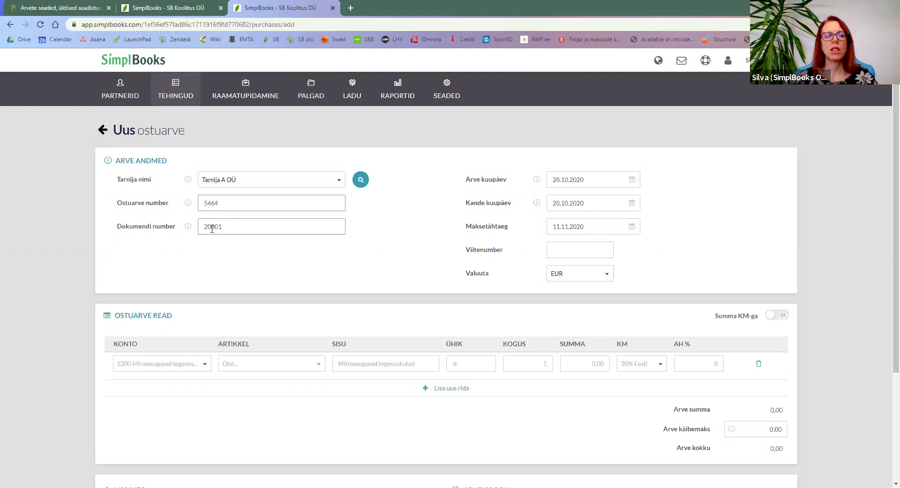
- Check the document number's digits without changing them, and set the invoice date (Arve kuupäev) to 14.10.2020
drag(212, 224, 204, 223)
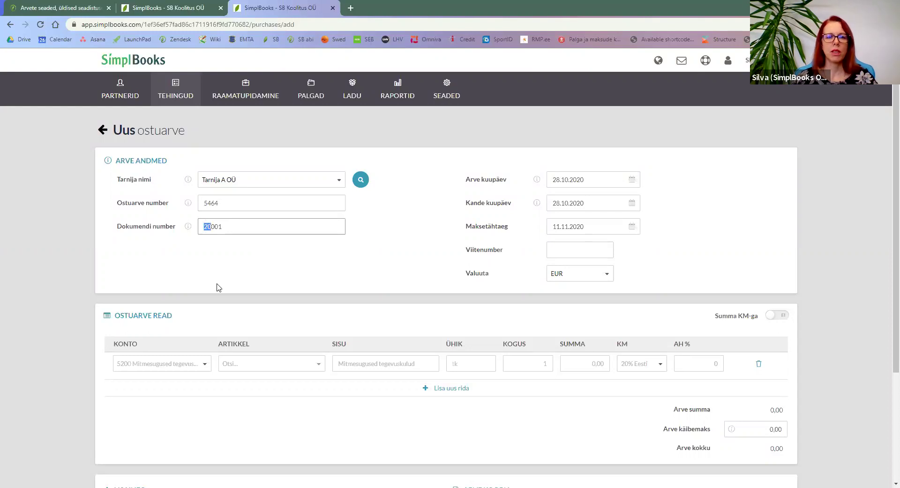
click(218, 227)
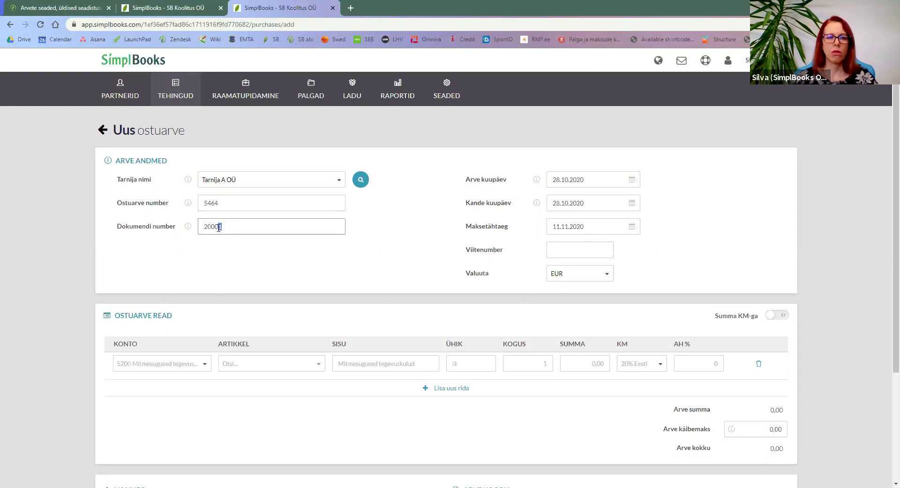
click(232, 302)
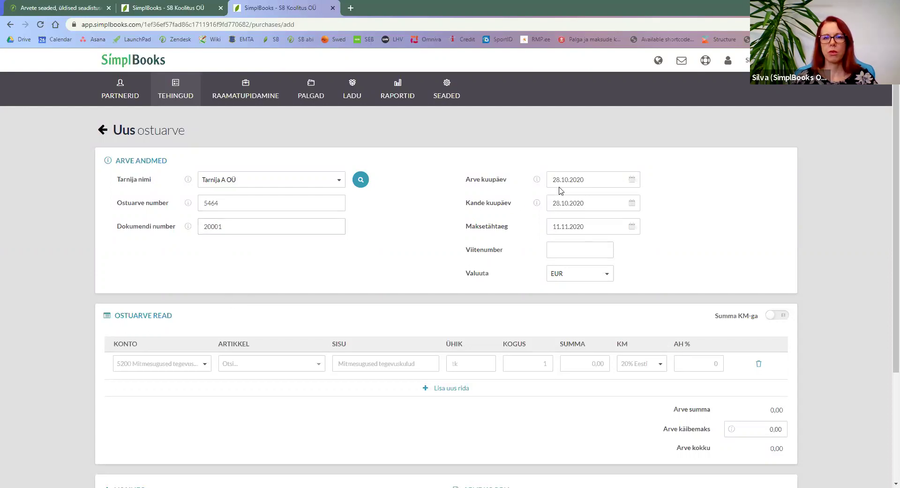
click(605, 179)
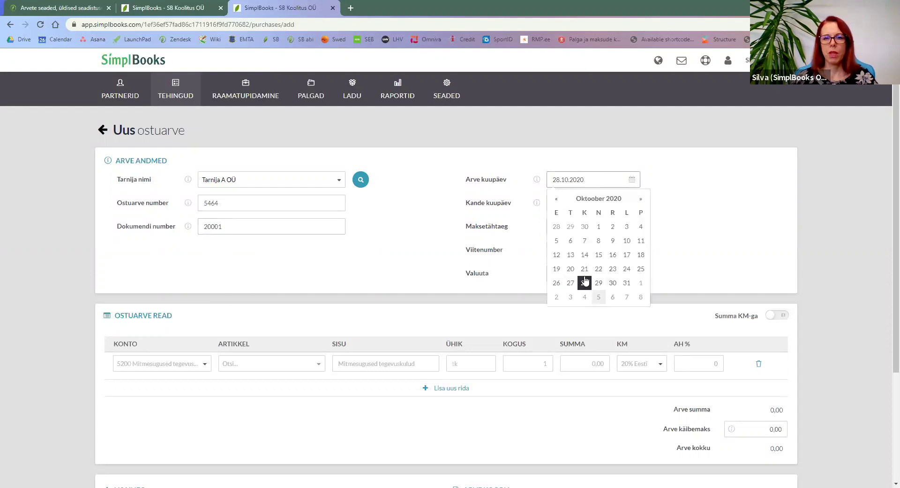
click(585, 256)
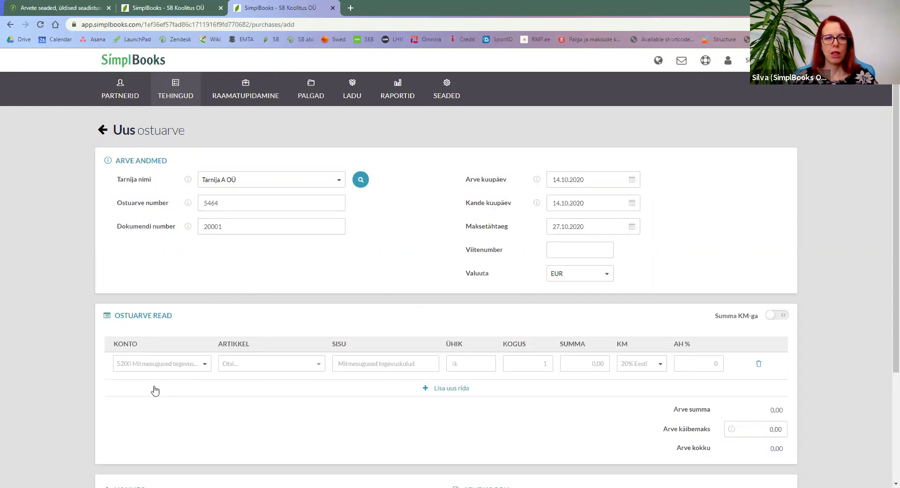
- Set the first invoice row's account (Konto) to 5050 Ostetud teenused
click(169, 367)
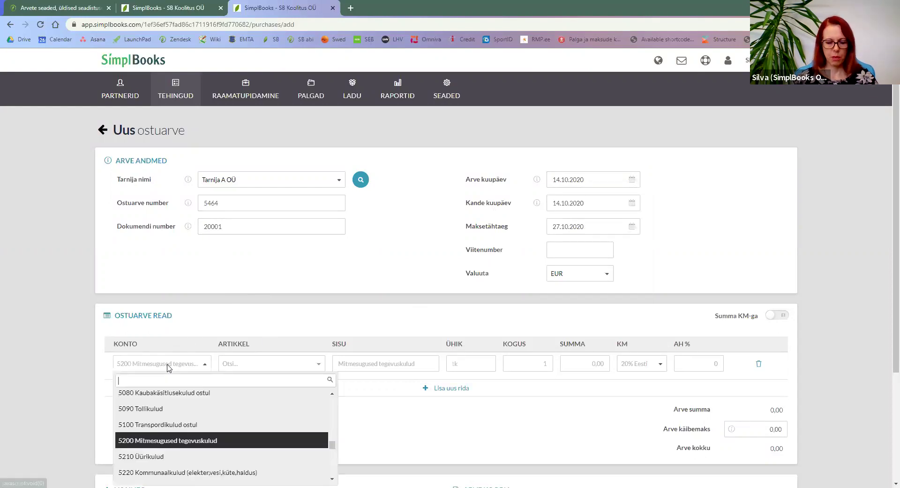
scroll(272, 422, down, 3)
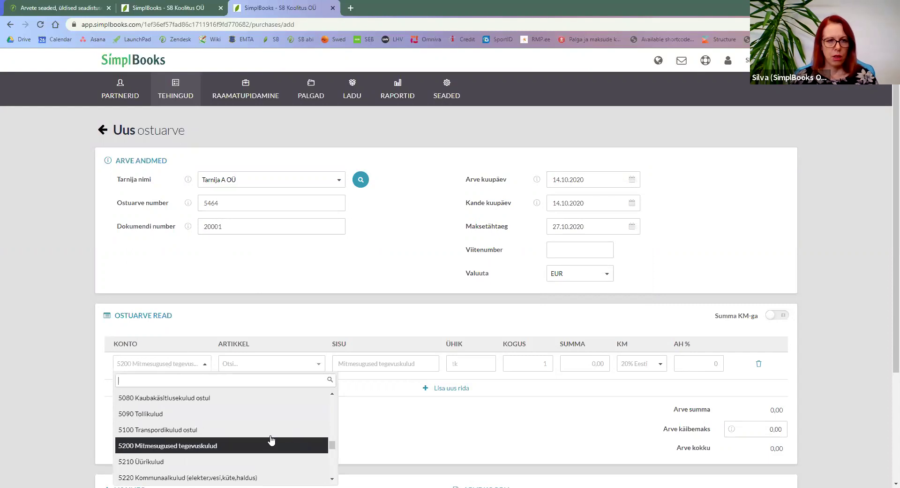
scroll(225, 439, down, 3)
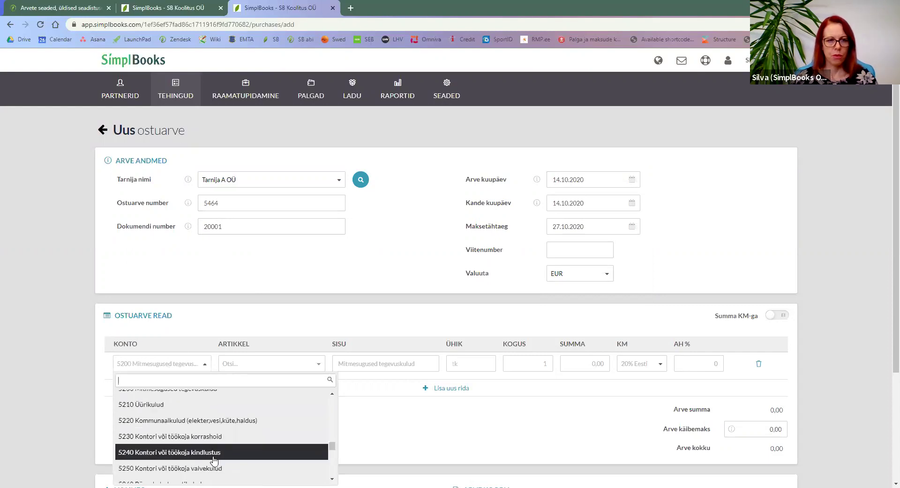
scroll(263, 450, up, 5)
scroll(260, 449, up, 2)
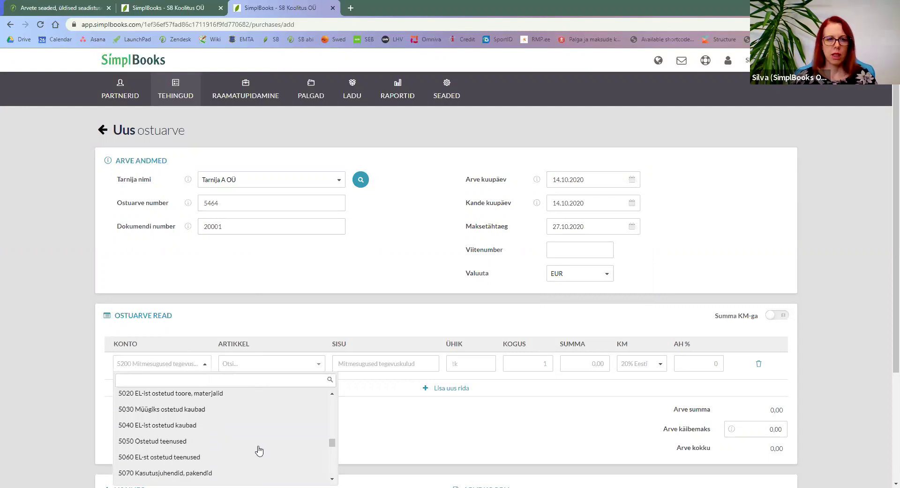
click(149, 446)
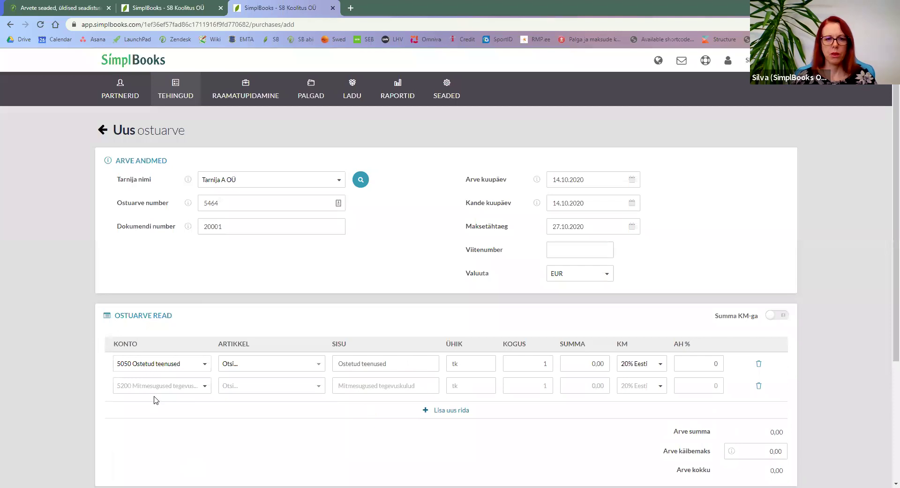
- Enter 450,00 as the amount (Summa) of the Ostetud teenused row and save the purchase invoice
click(578, 364)
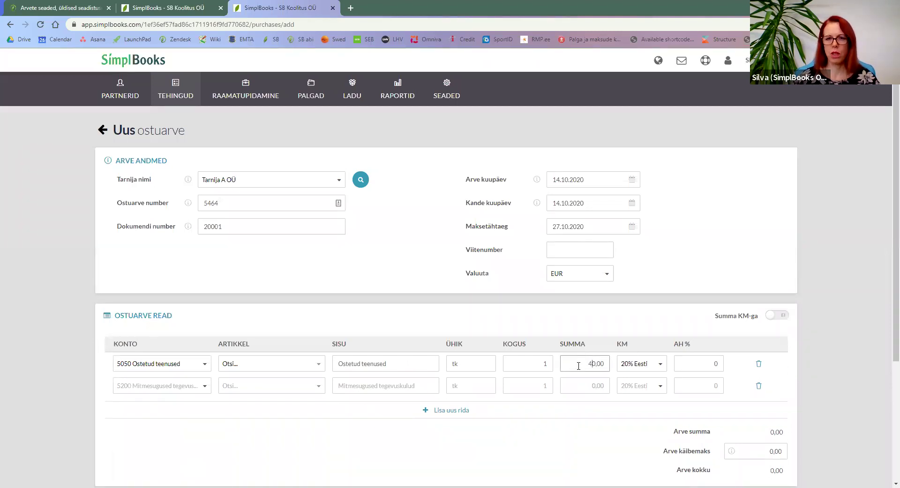
click(531, 450)
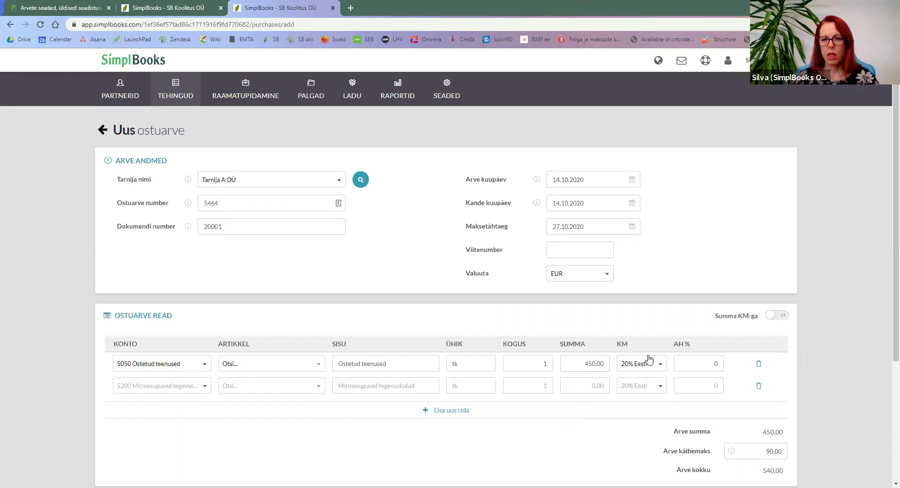
scroll(672, 399, down, 2)
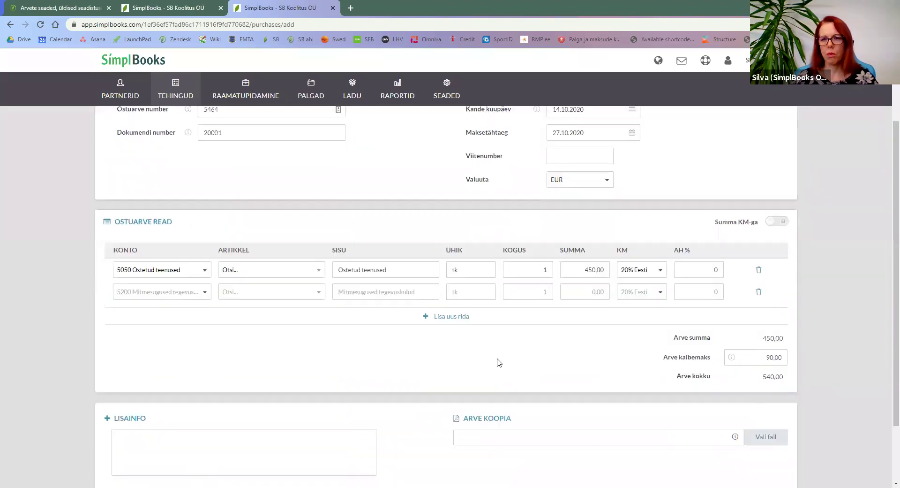
scroll(498, 356, down, 2)
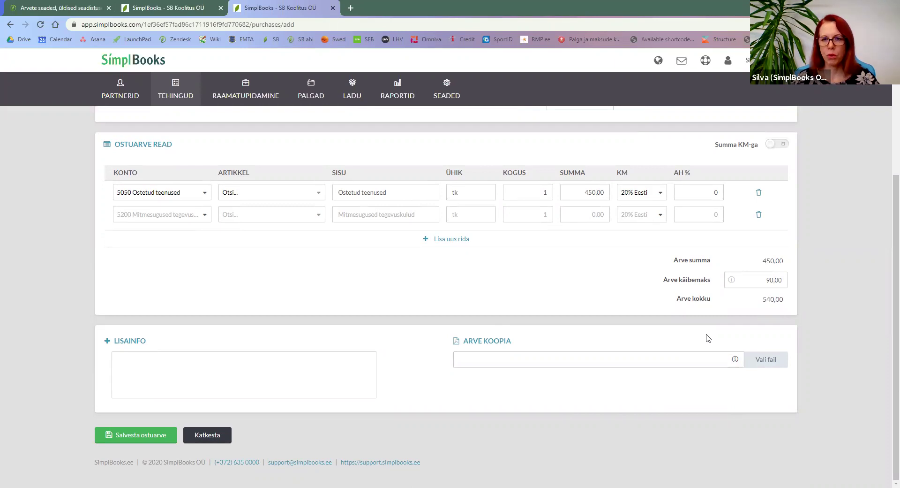
mouse_move(735, 361)
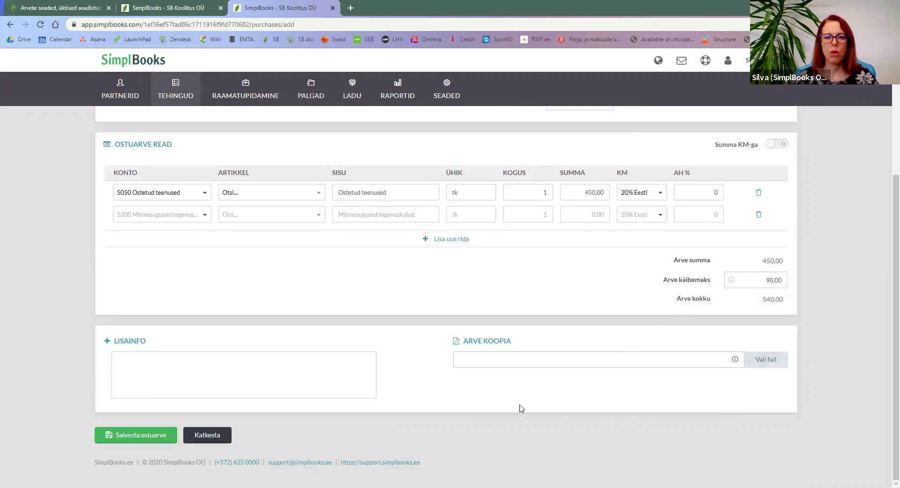
click(151, 435)
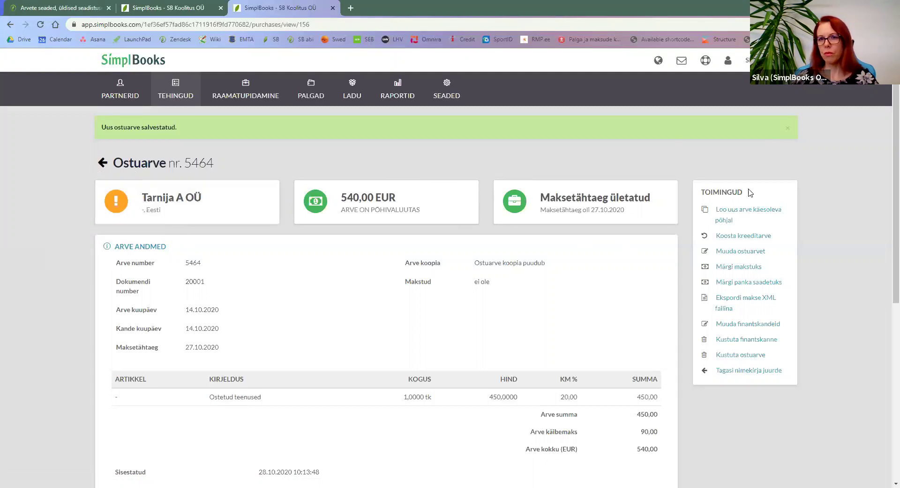
- Mark the invoice as paid in full from Kassa (1010) dated 14.10.2020, and save the payment
click(748, 267)
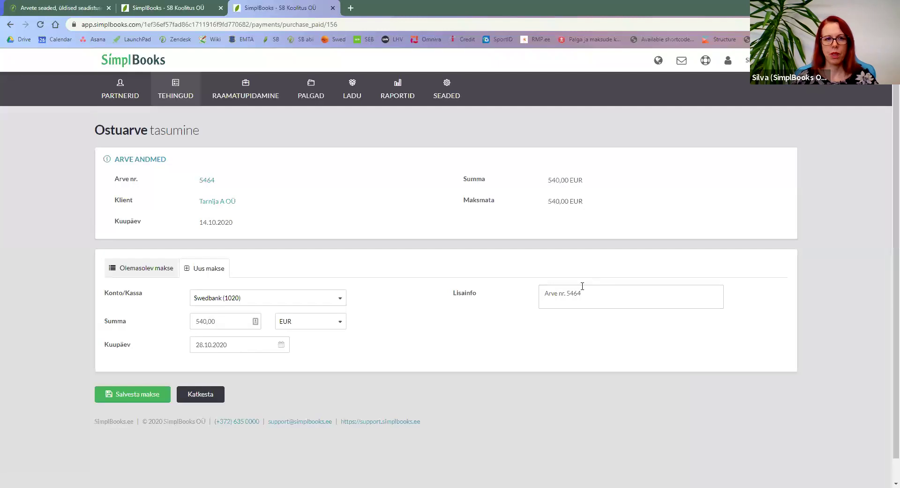
click(230, 299)
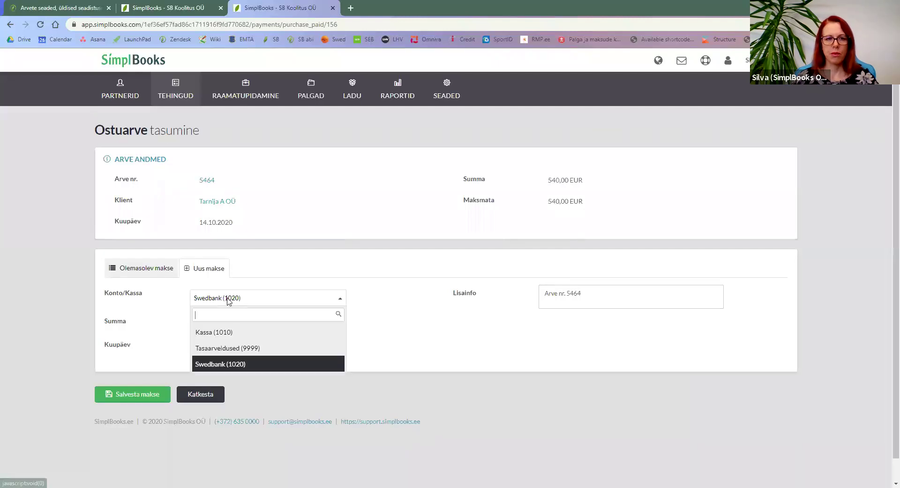
click(242, 336)
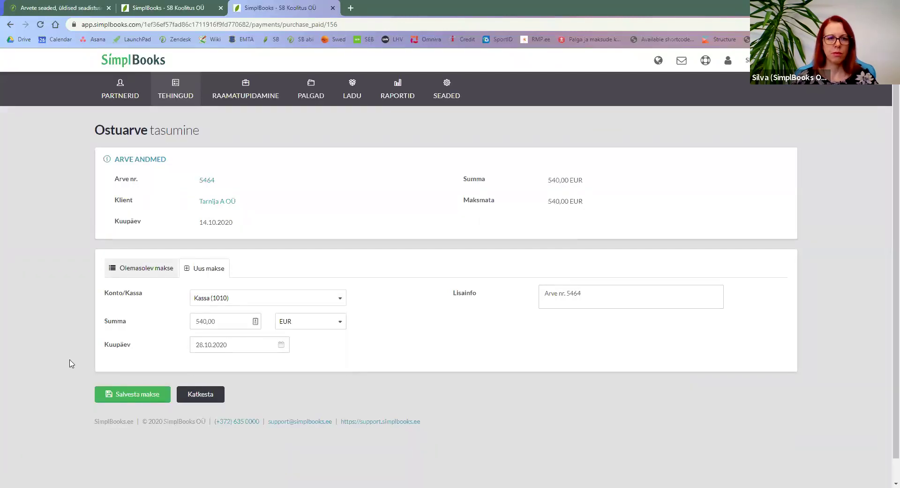
click(220, 344)
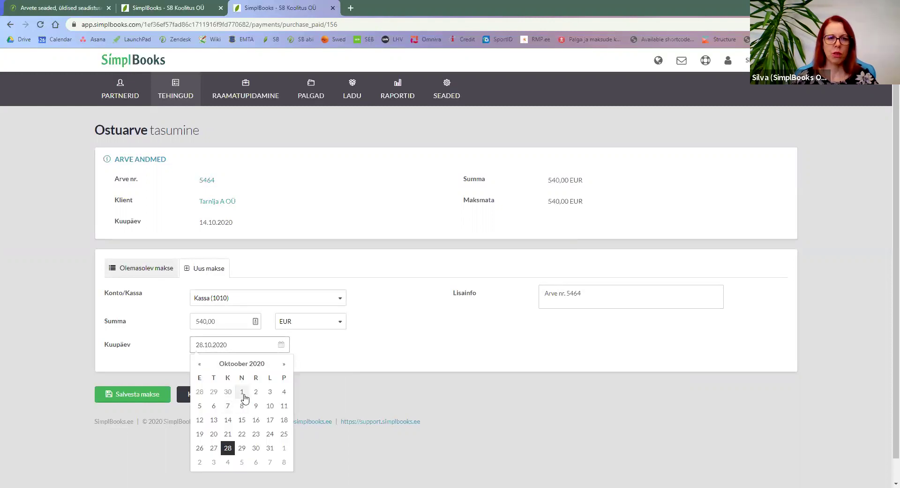
click(228, 420)
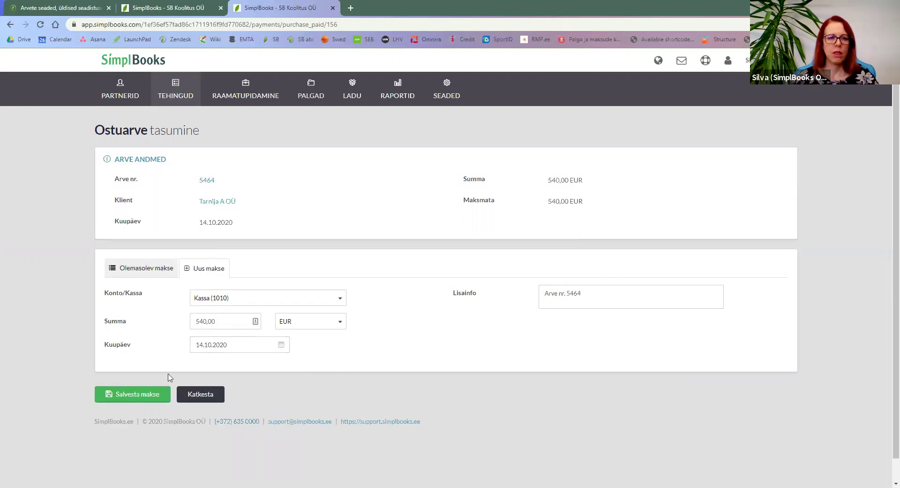
click(154, 393)
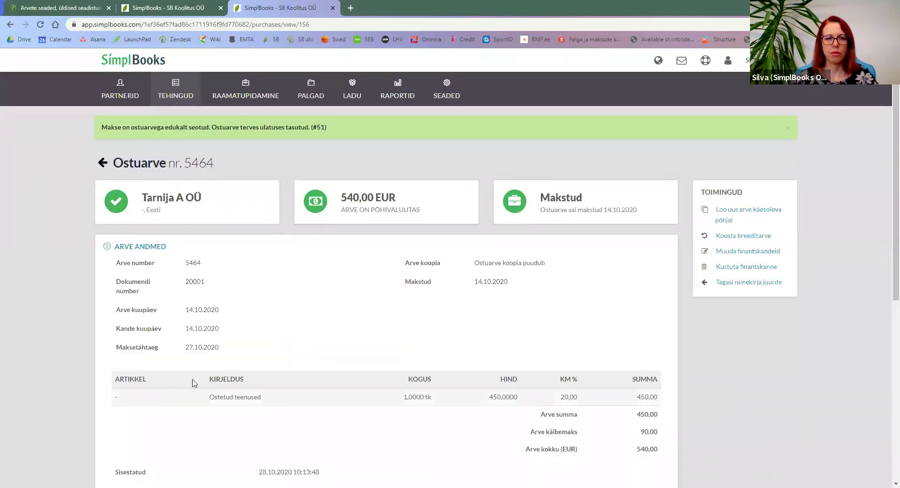
- Return to the purchase invoices list and view the e-invoice import dialog without importing a file
click(102, 162)
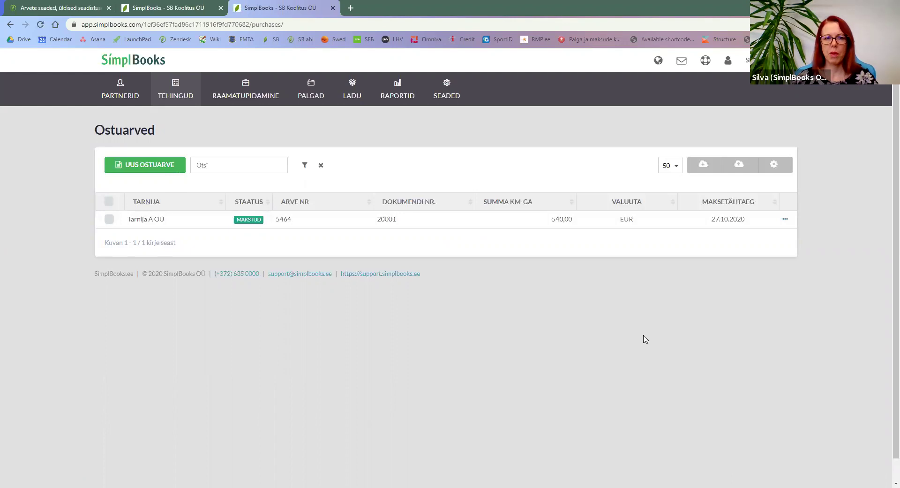
click(740, 166)
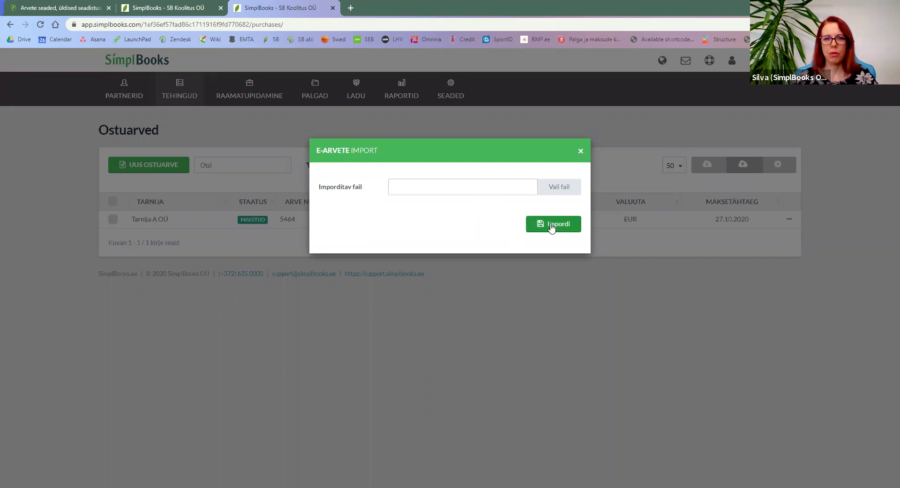
click(690, 131)
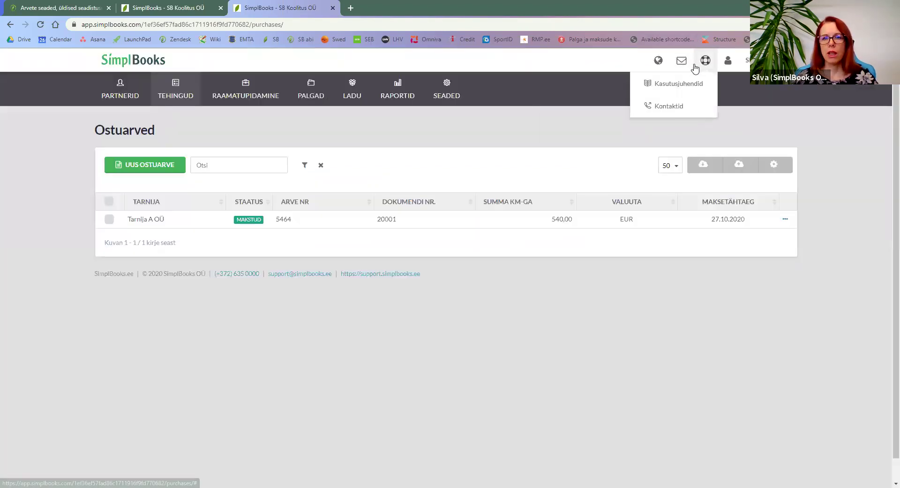
- Open the mailbox (Postkast) with all messages
mouse_move(686, 66)
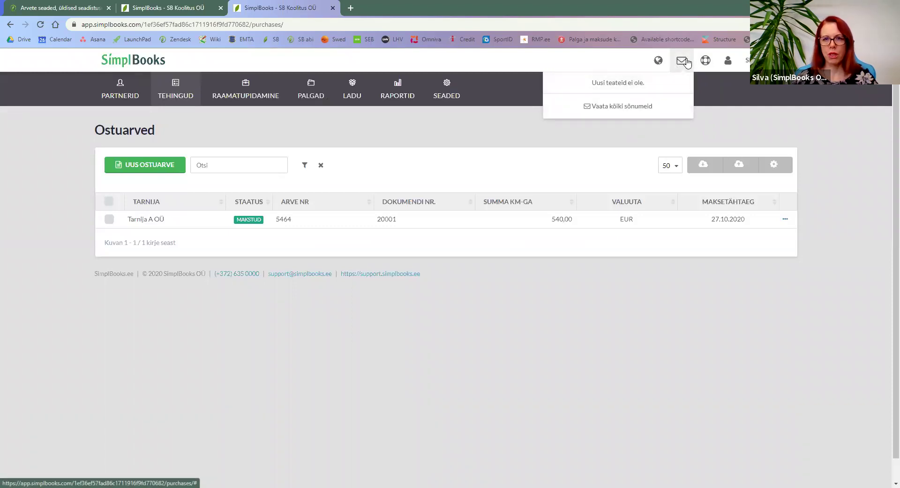
click(624, 106)
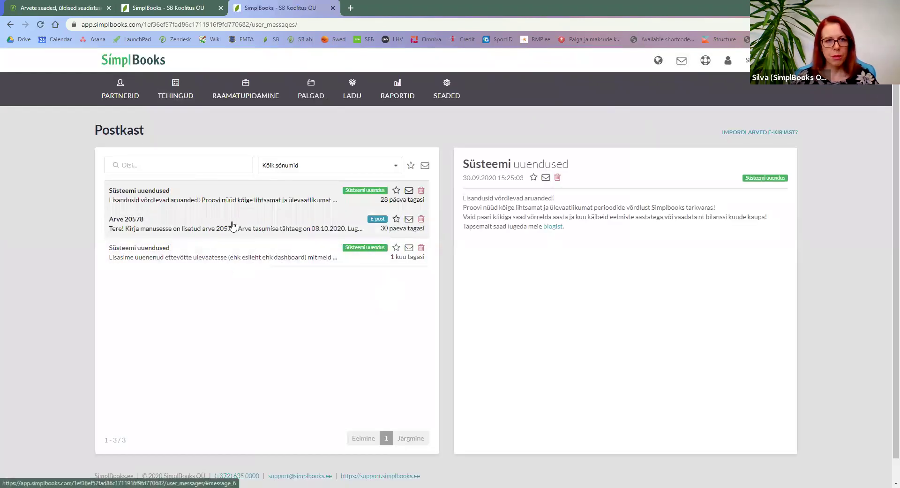
- Mark the Arve 20578 e-mail as unread and open the message with its attachments
click(409, 218)
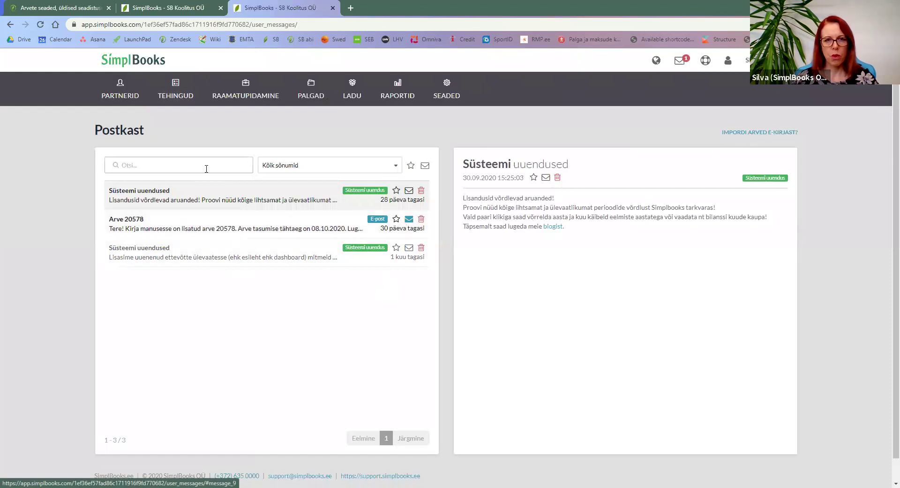
click(679, 60)
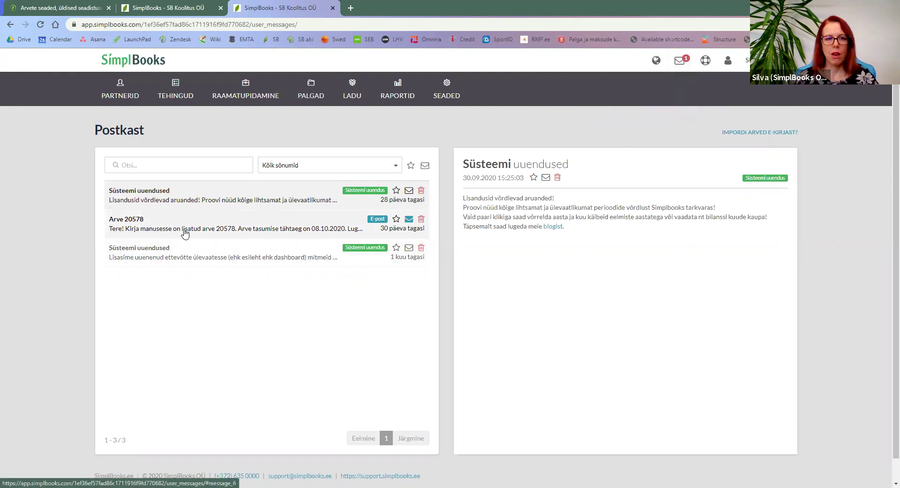
click(226, 227)
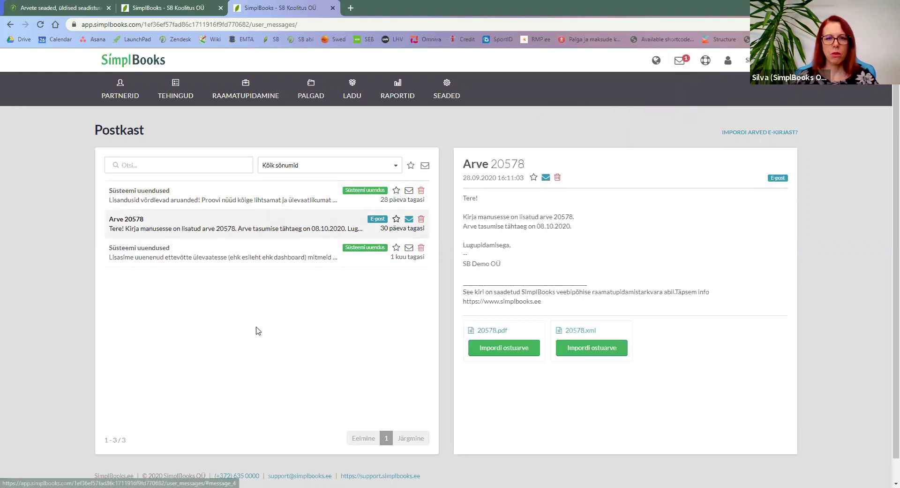
- View the forwarding address for importing invoices from e-mail, highlight it, and close the information dialog
mouse_move(728, 133)
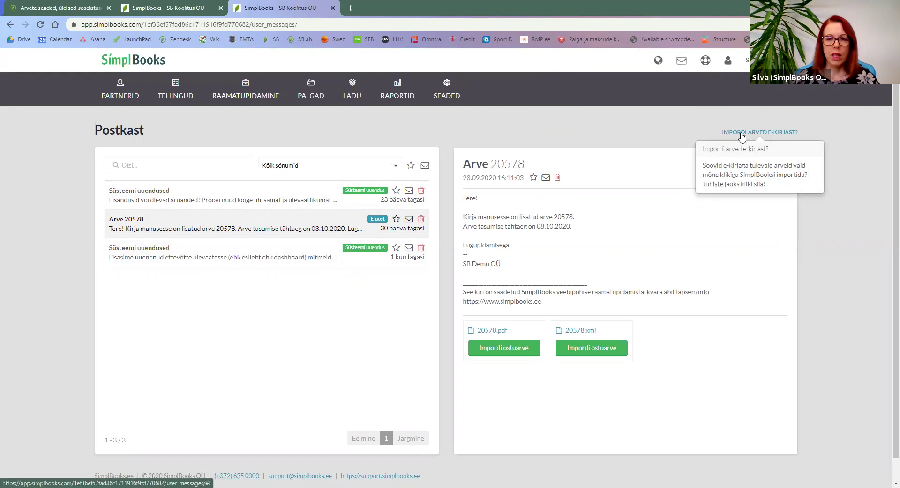
click(741, 135)
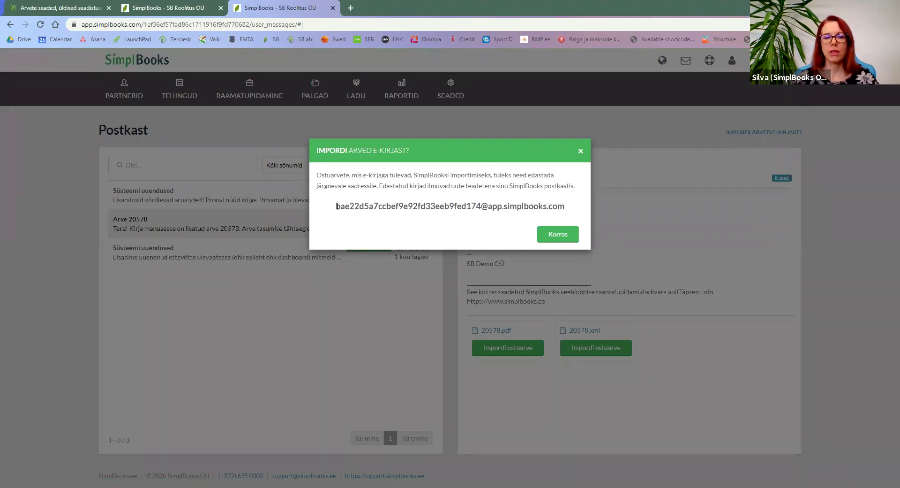
drag(337, 206, 562, 211)
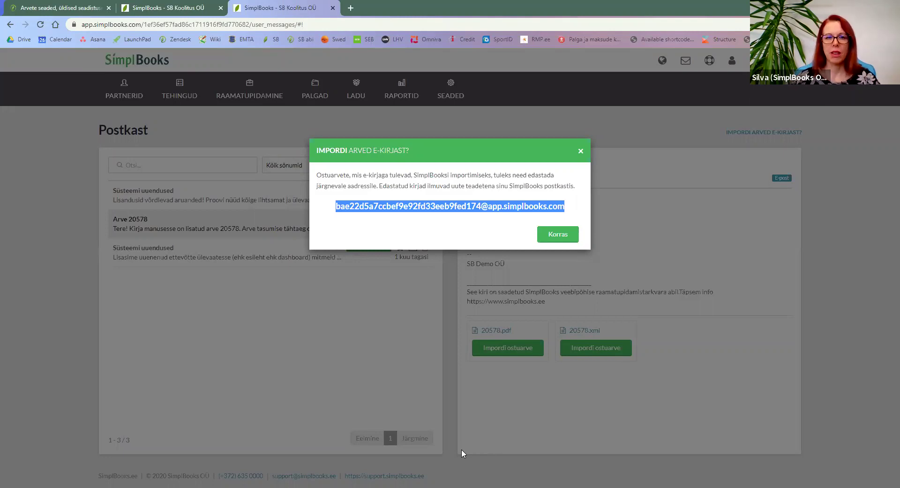
click(580, 151)
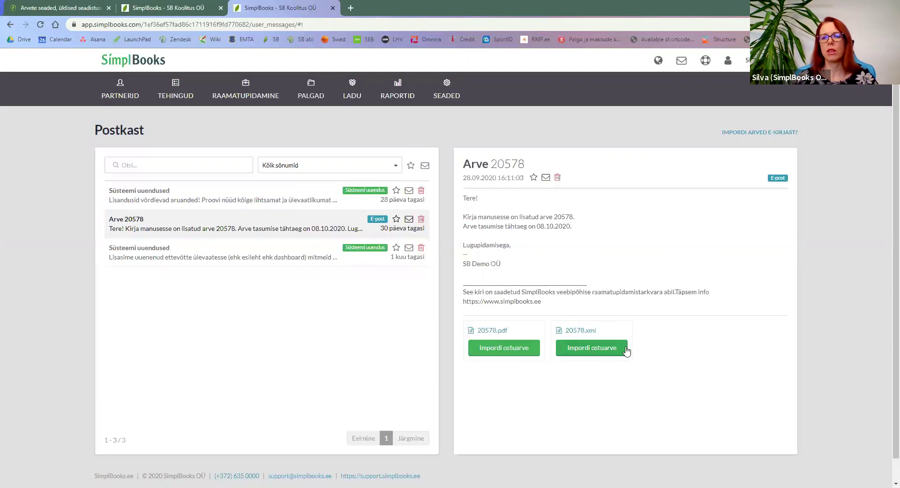
- Import the purchase invoice from the attachment 20578.xml and set its test row's account to 5100 Transpordikulud ostul
click(594, 352)
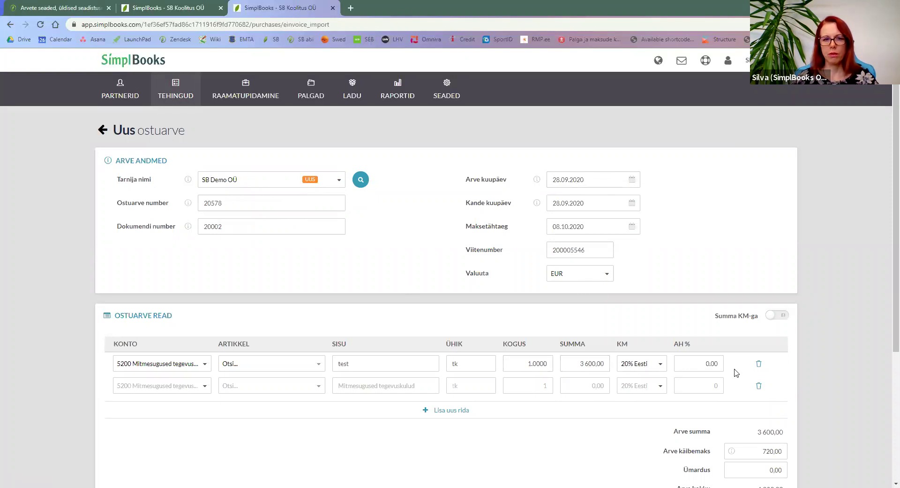
scroll(267, 277, down, 2)
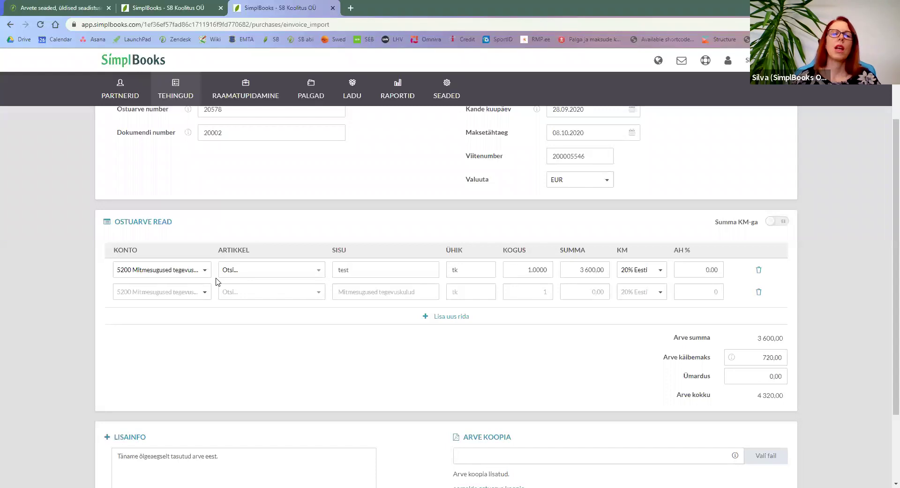
scroll(248, 233, up, 2)
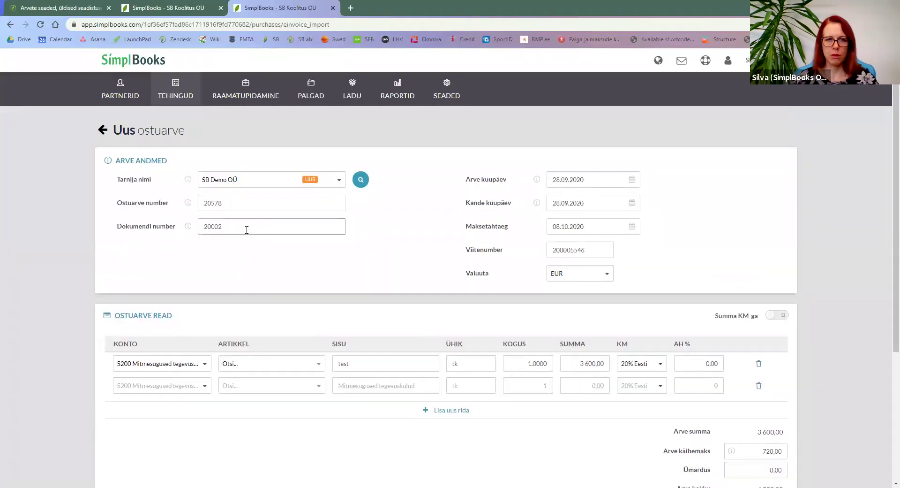
click(137, 367)
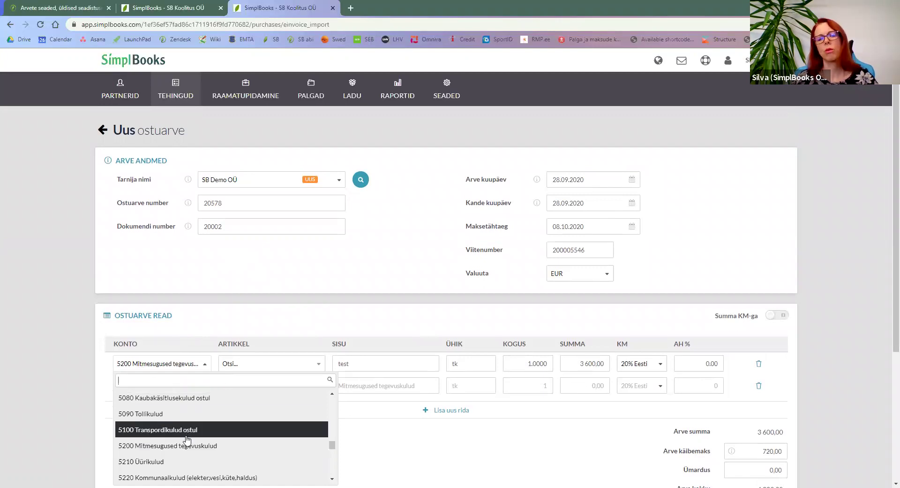
click(188, 434)
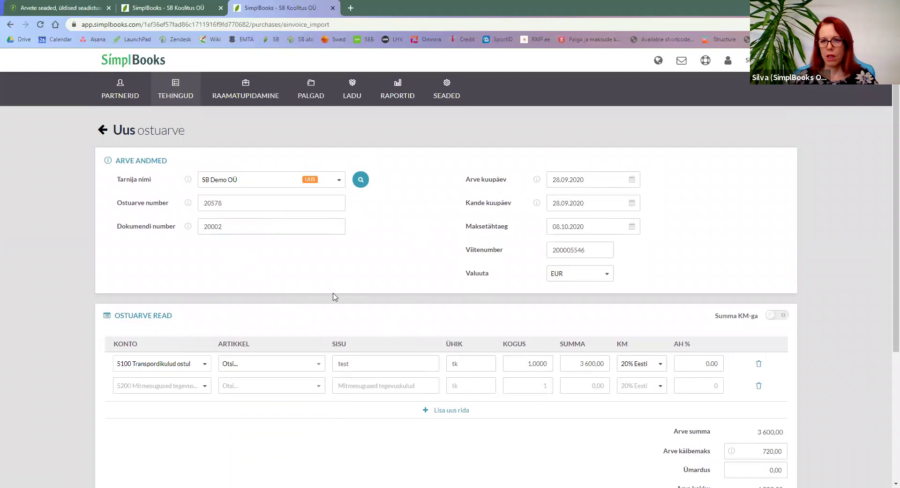
- Set the imported invoice's date (Arve kuupäev) to 01.10.2020 and save the purchase invoice
click(578, 180)
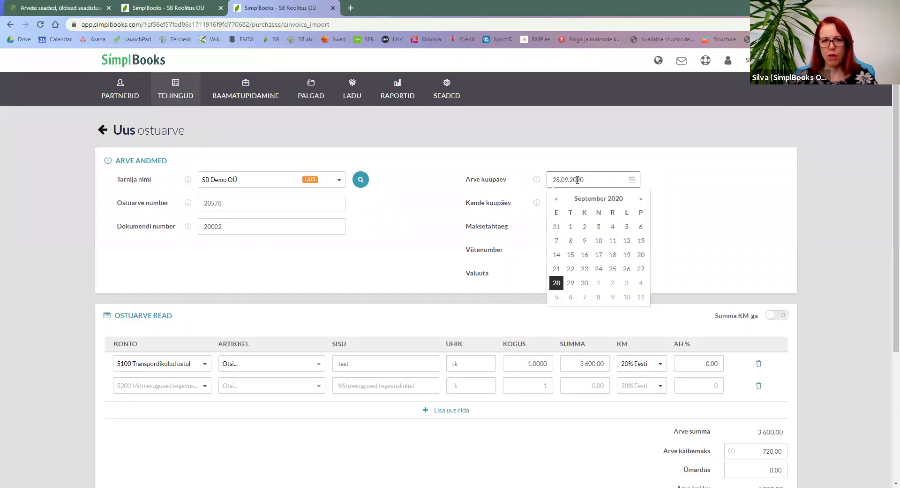
click(599, 284)
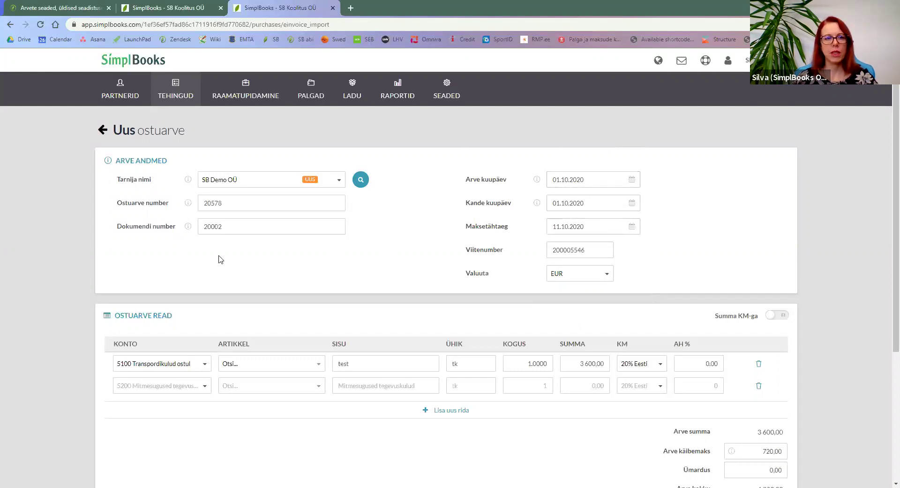
scroll(370, 278, down, 2)
scroll(370, 279, down, 3)
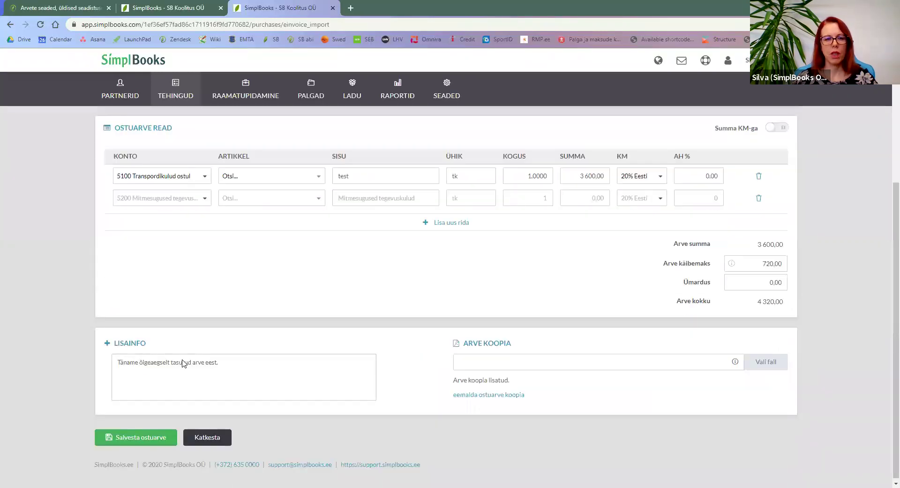
click(145, 438)
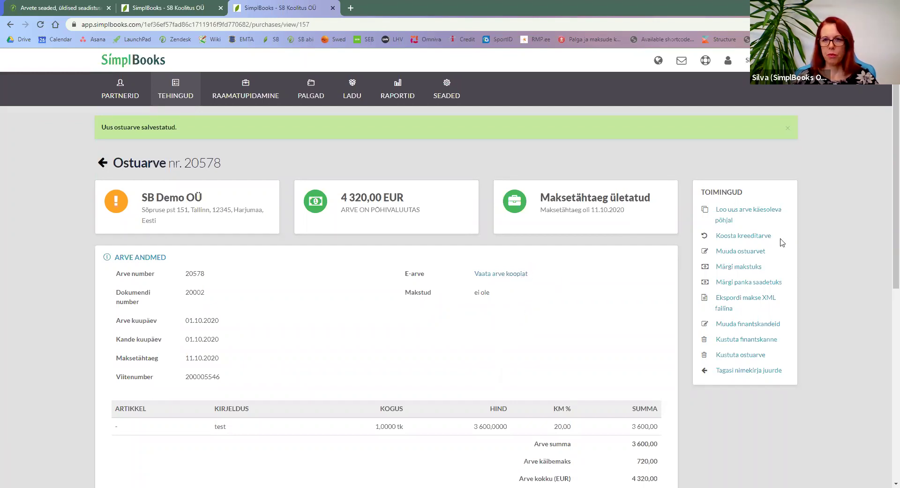
- Check the invoice copy section in the saved invoice's edit form, cancel editing, and return to the purchase invoices list
click(749, 252)
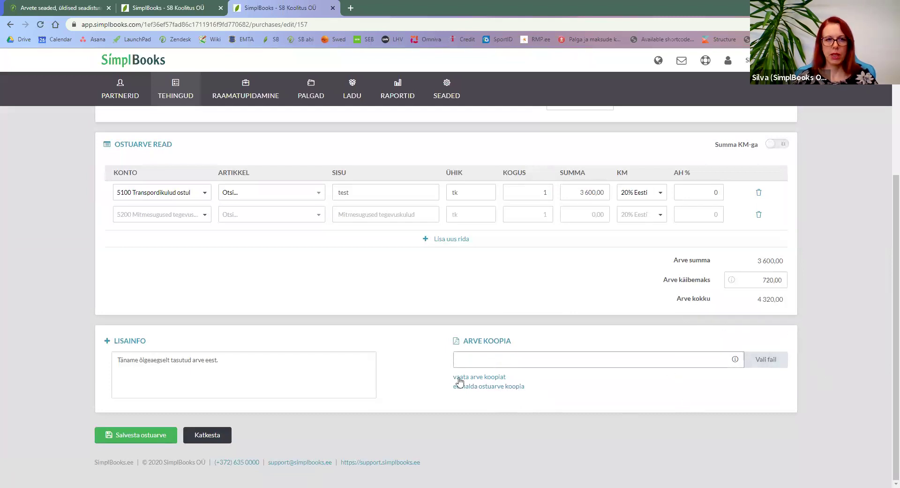
click(217, 443)
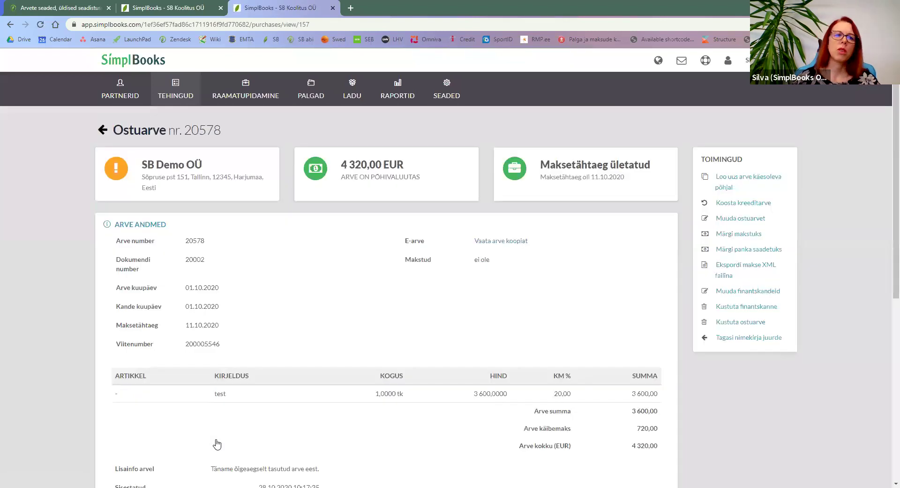
click(102, 129)
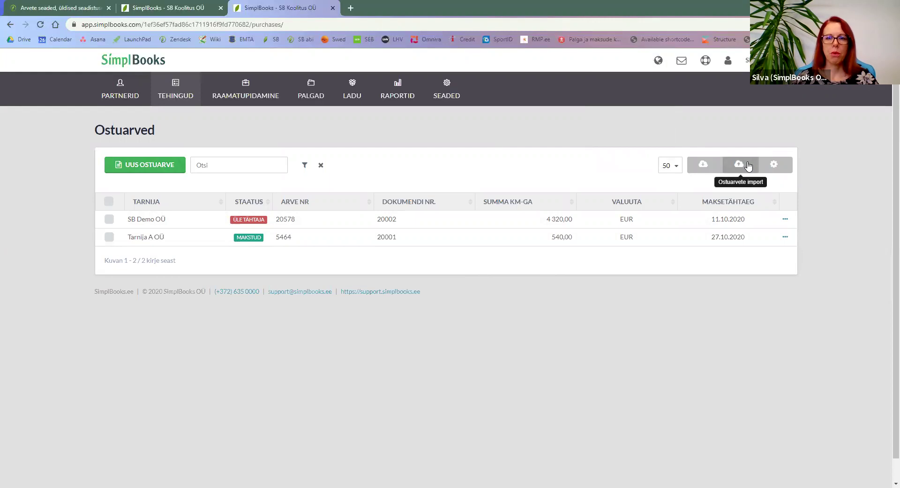
- View the e-invoice file import dialog from the purchase invoices list and close it without importing
click(760, 60)
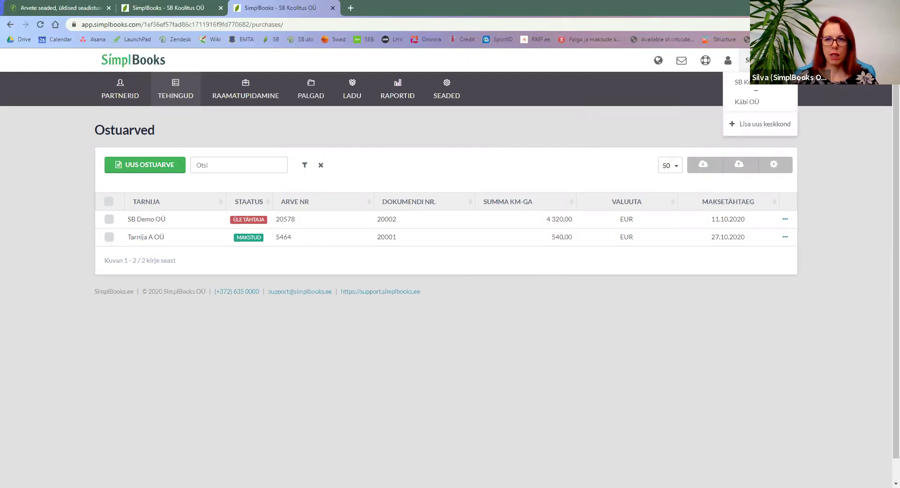
click(745, 167)
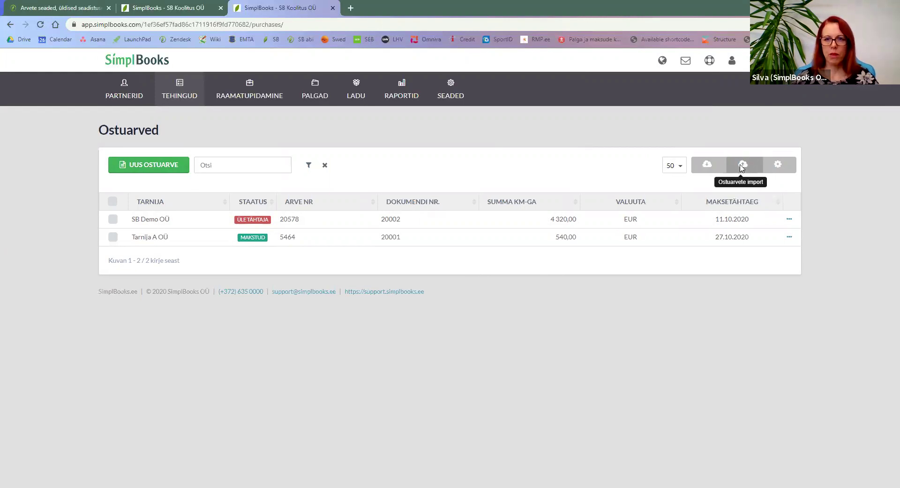
click(740, 167)
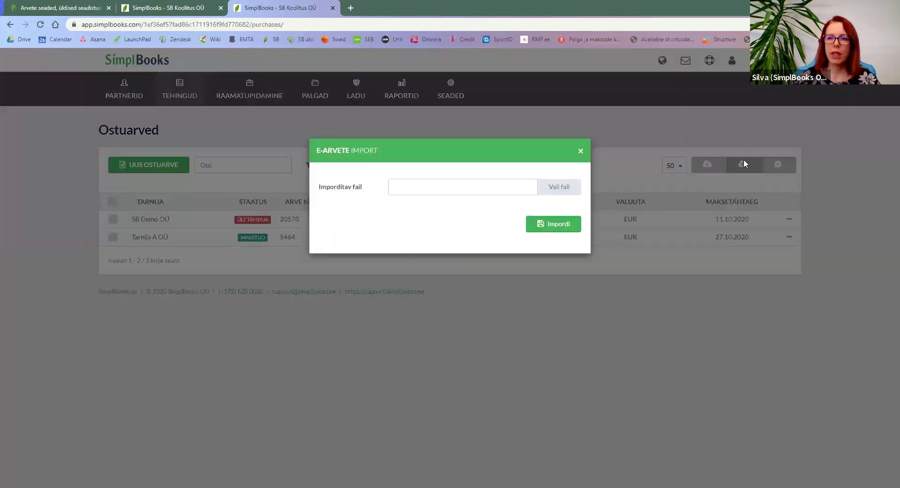
click(582, 151)
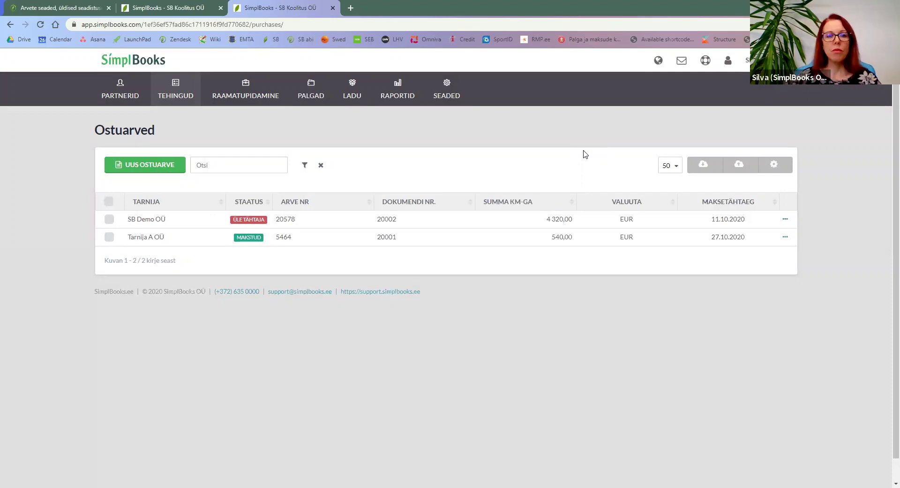
- Start a new purchase invoice for supplier Tarnija FI Oy with invoice number 54654 and invoice date 15.10.2020
click(156, 169)
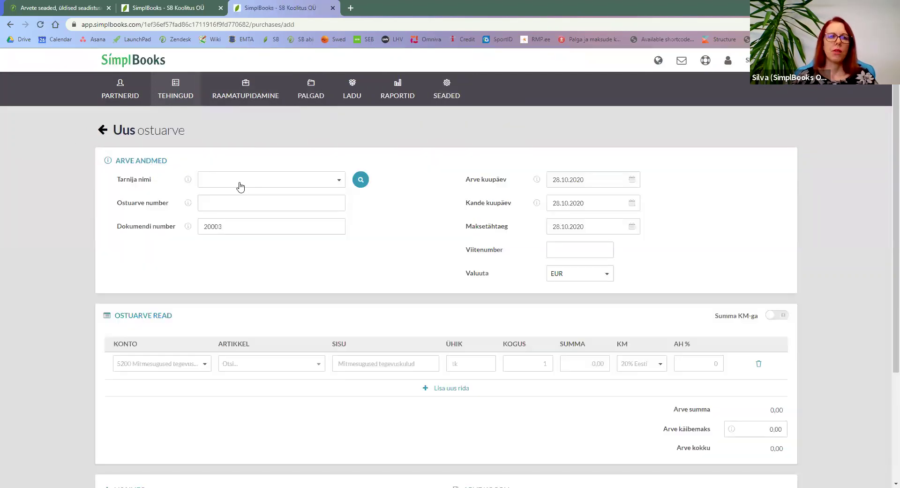
click(239, 181)
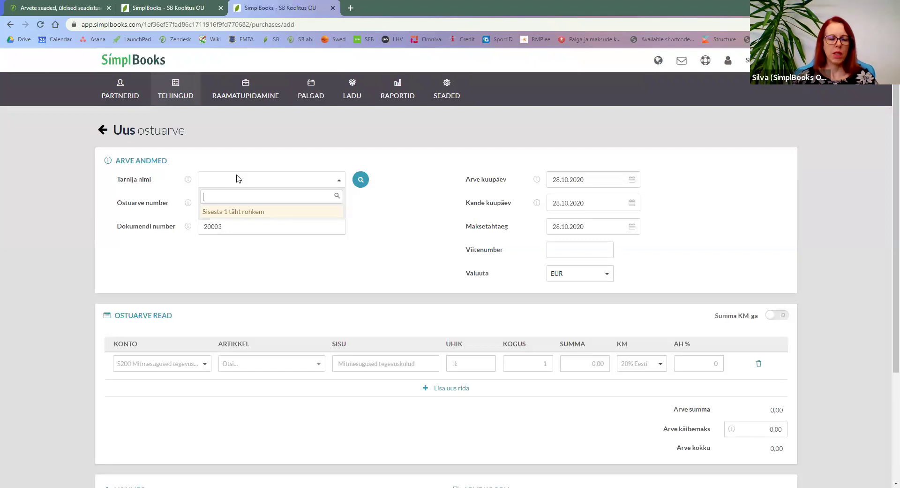
text(tarni)
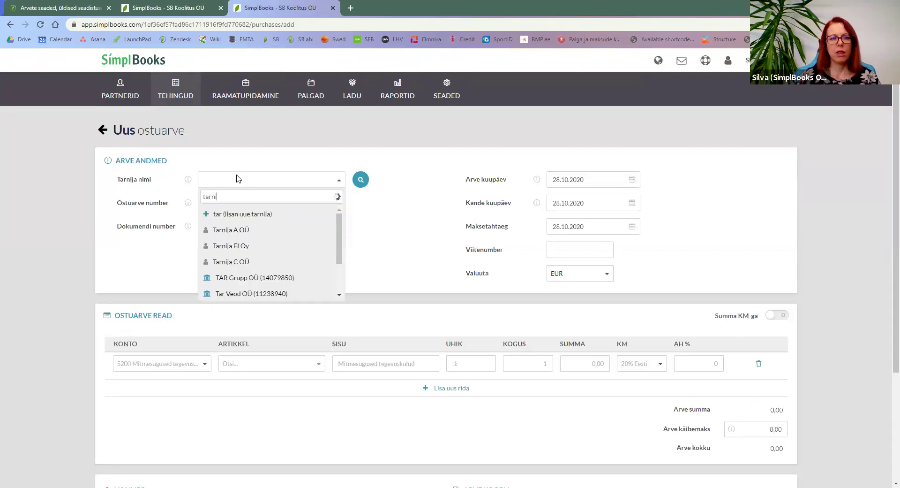
click(247, 246)
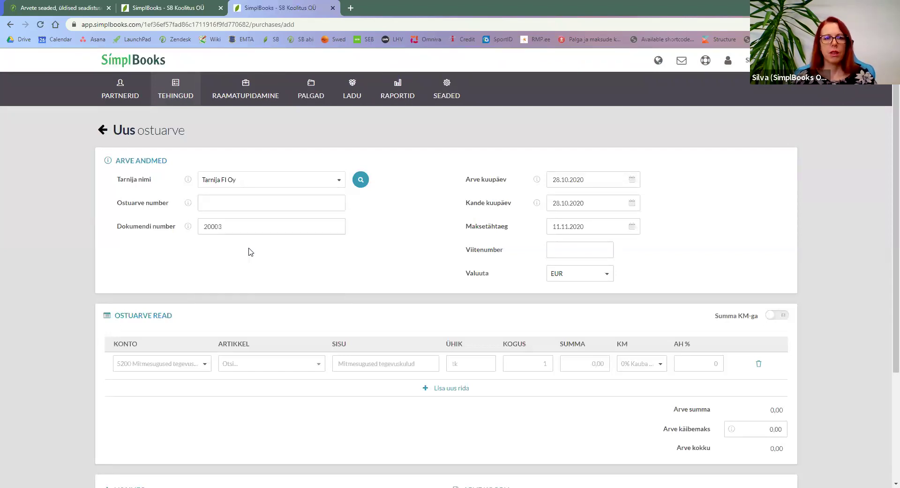
click(223, 202)
text(54654)
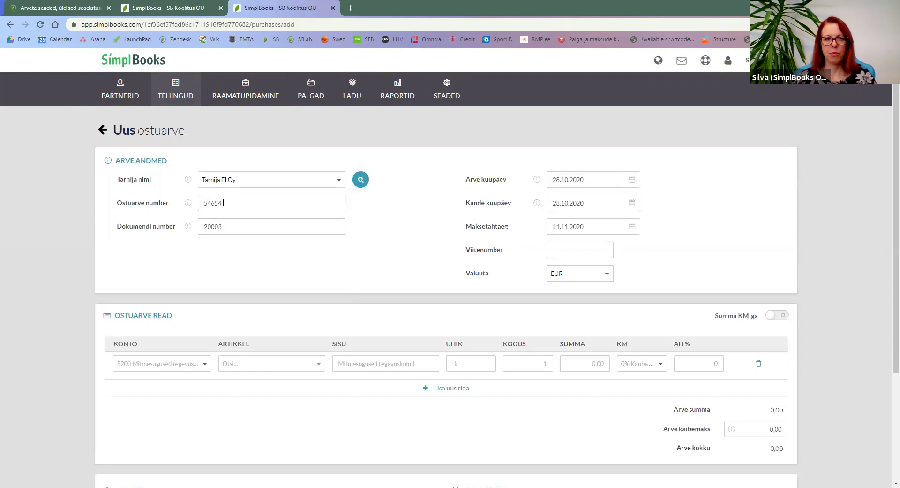
click(592, 179)
click(600, 256)
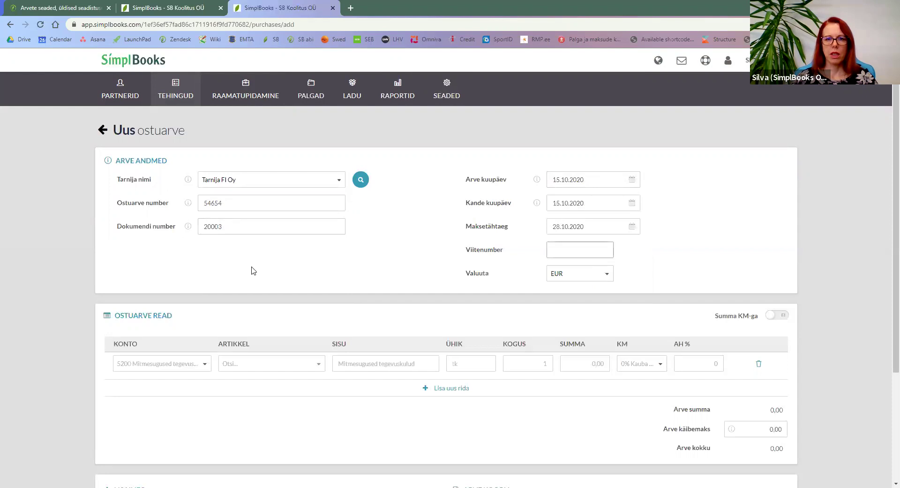
- Set the first invoice line's account (Konto) to 5040 EL-ist ostetud kaubad
click(144, 366)
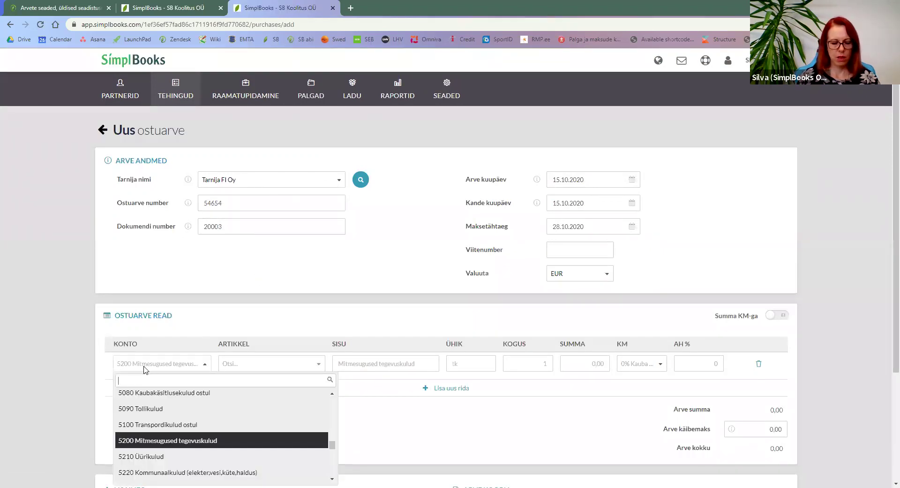
text(kaup)
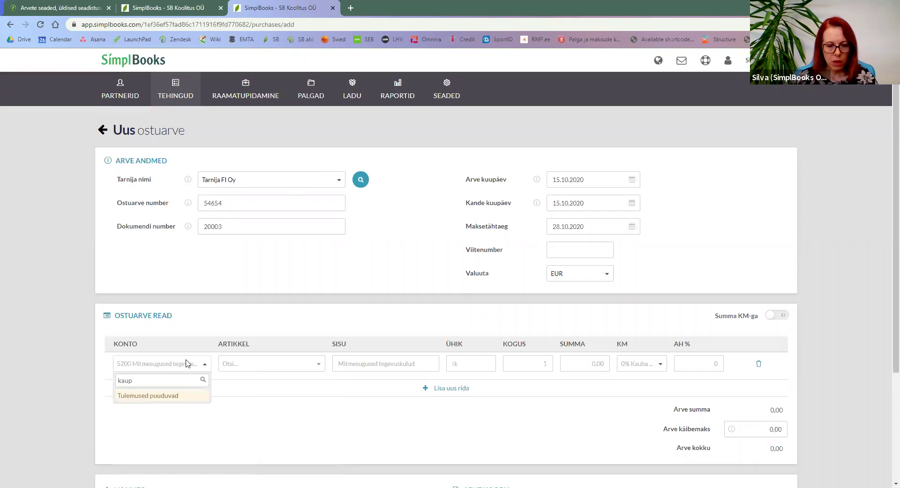
key(BackSpace)
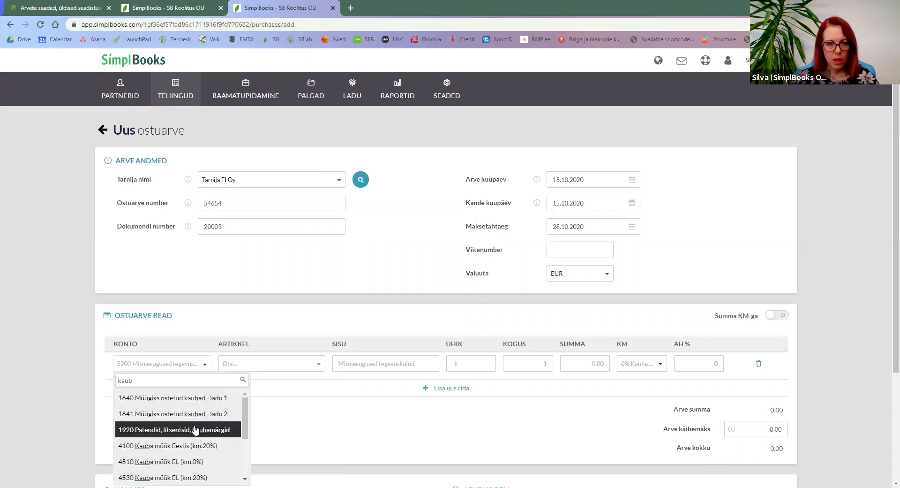
scroll(203, 443, down, 1)
scroll(203, 441, down, 1)
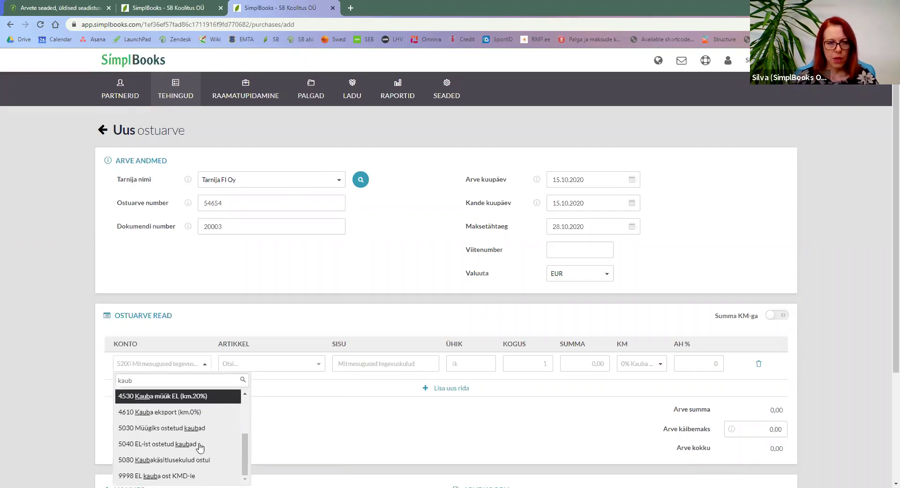
click(196, 444)
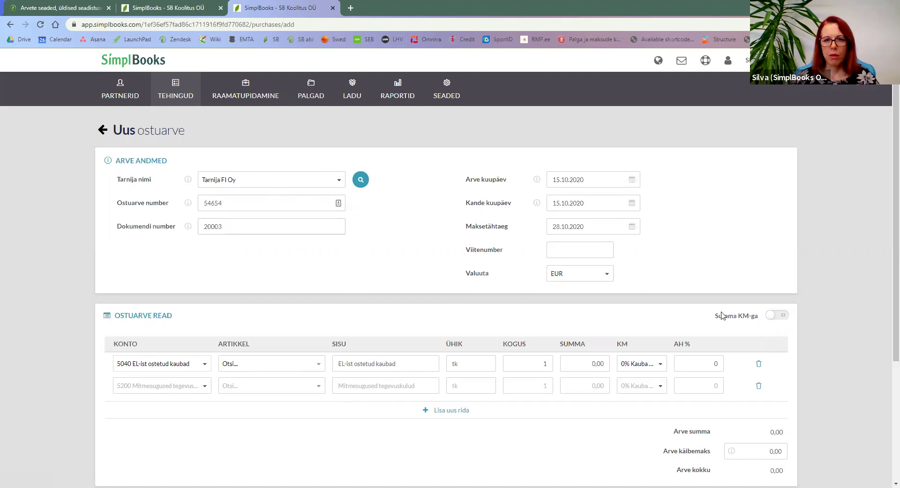
- Check the line's VAT type options, keep 0% Kauba ühendusesisene soetamine, and enter 1200 as the line amount
click(647, 370)
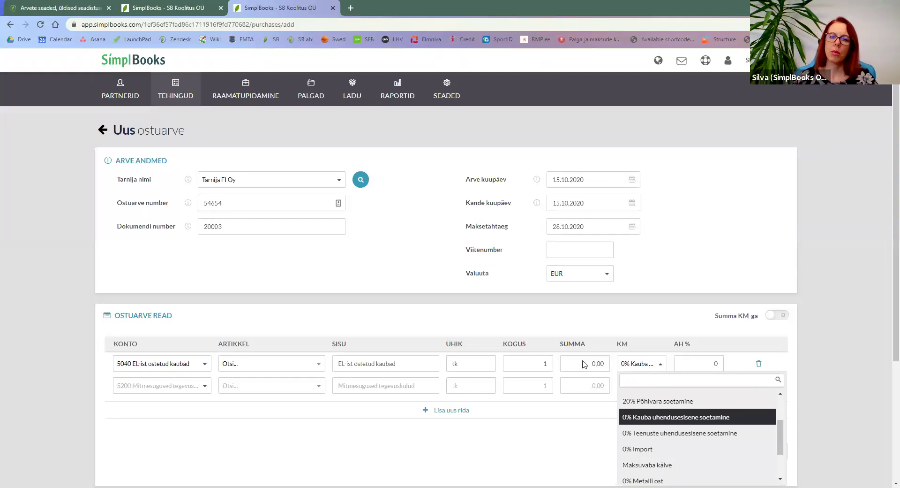
click(886, 430)
click(574, 368)
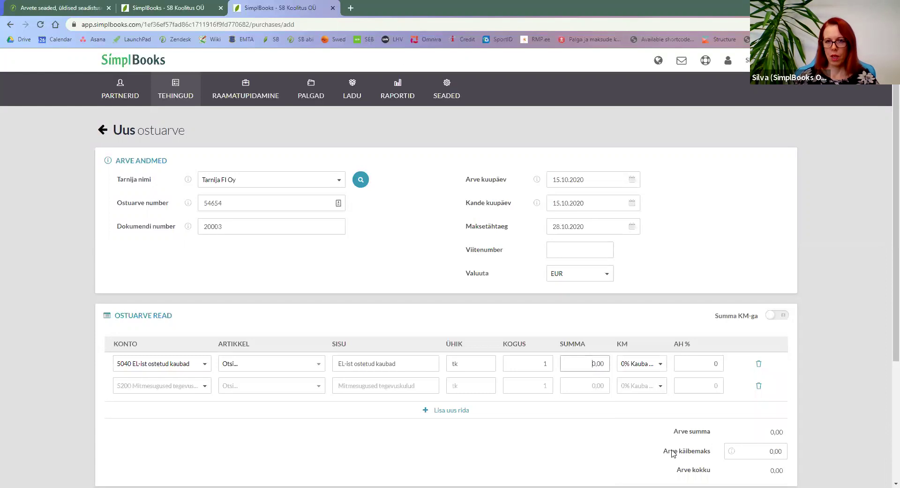
text(1200)
click(552, 452)
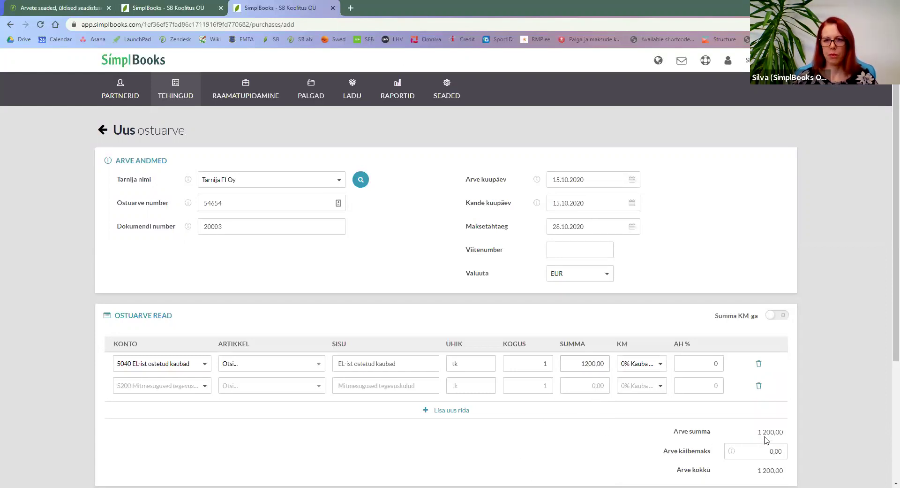
- Save the purchase invoice and check its financial entry (Finantskanne) accounts on the saved invoice
scroll(766, 440, down, 4)
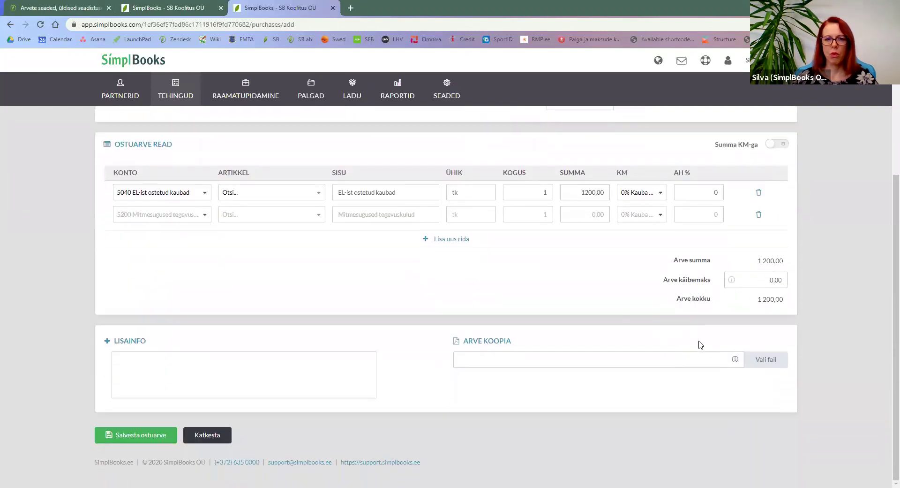
click(149, 437)
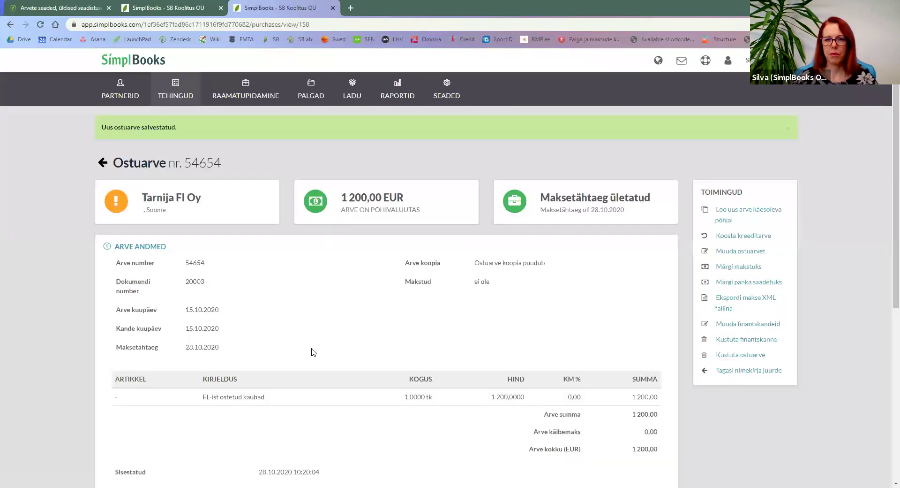
scroll(310, 354, down, 8)
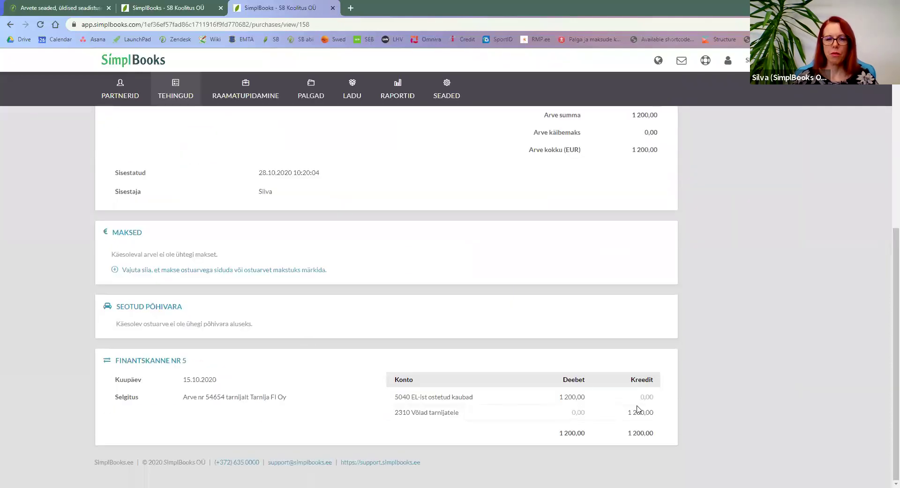
scroll(536, 402, up, 10)
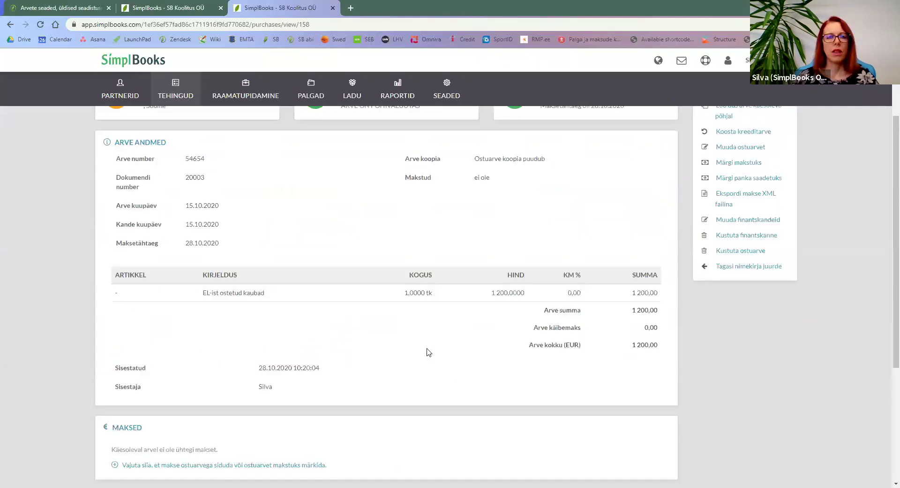
- Open the VAT report (Käibemaksu aruanne) and expand the accounts behind row 1 and row 6.1, kauba ühendusesisene soetamine
mouse_move(263, 86)
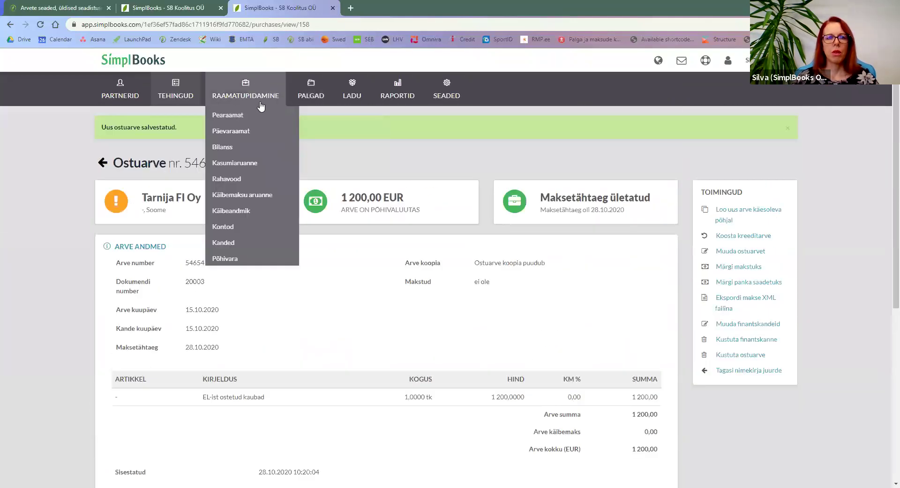
click(242, 198)
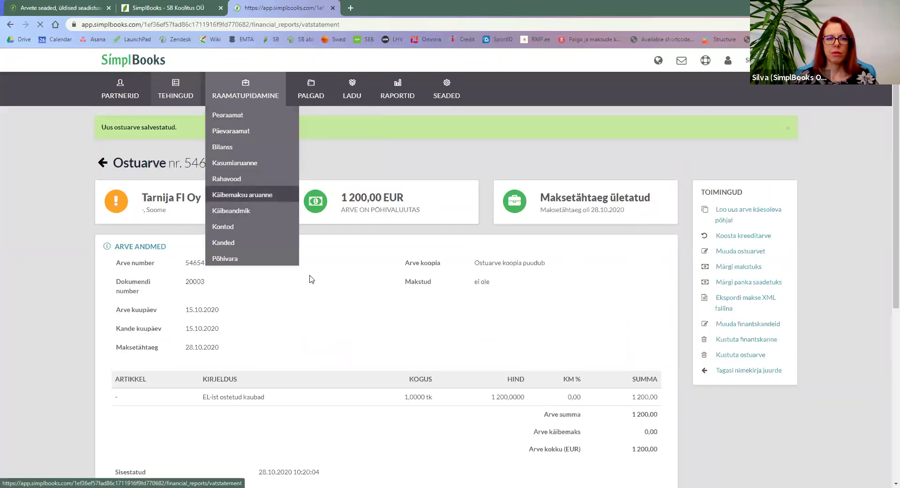
scroll(311, 282, down, 1)
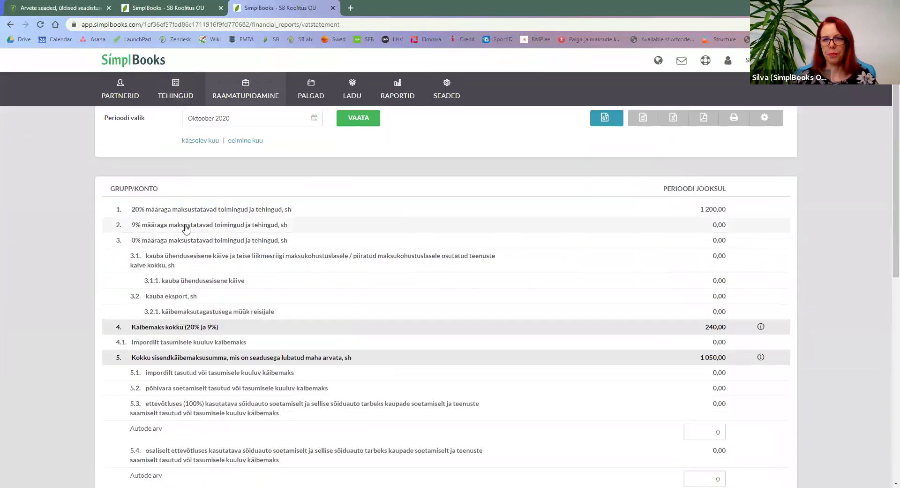
click(243, 210)
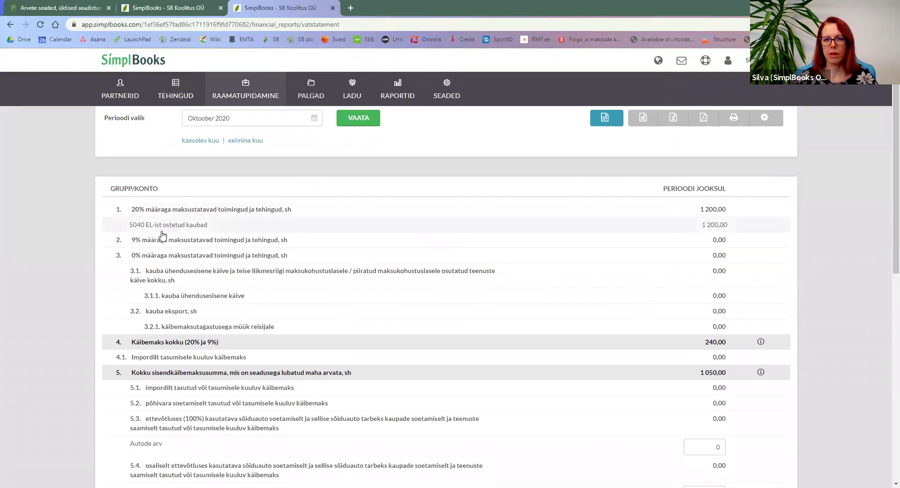
scroll(249, 289, down, 2)
scroll(249, 289, down, 3)
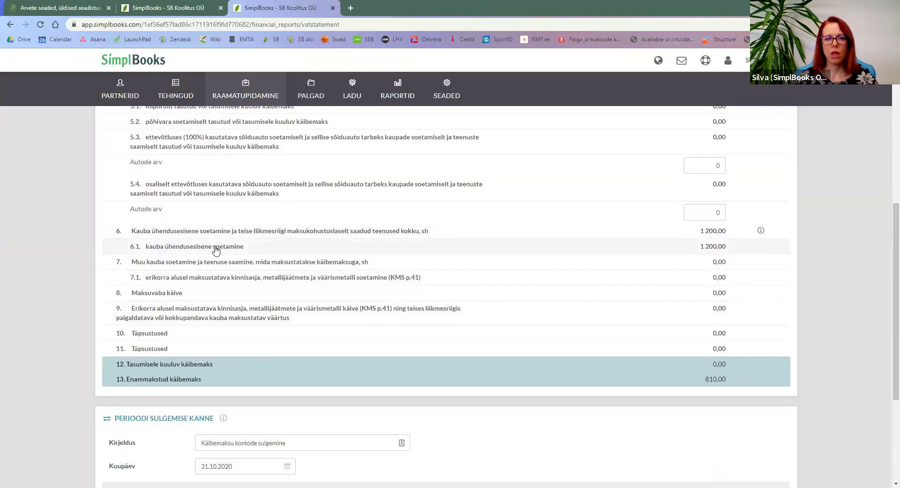
click(214, 249)
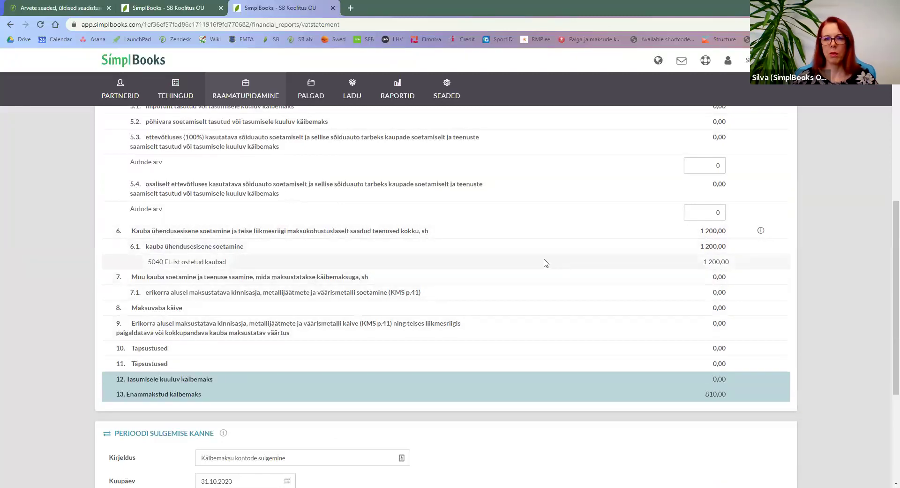
- Examine the total VAT in row 4 and expand the deductible input VAT accounts behind row 5 of the report
scroll(542, 261, up, 3)
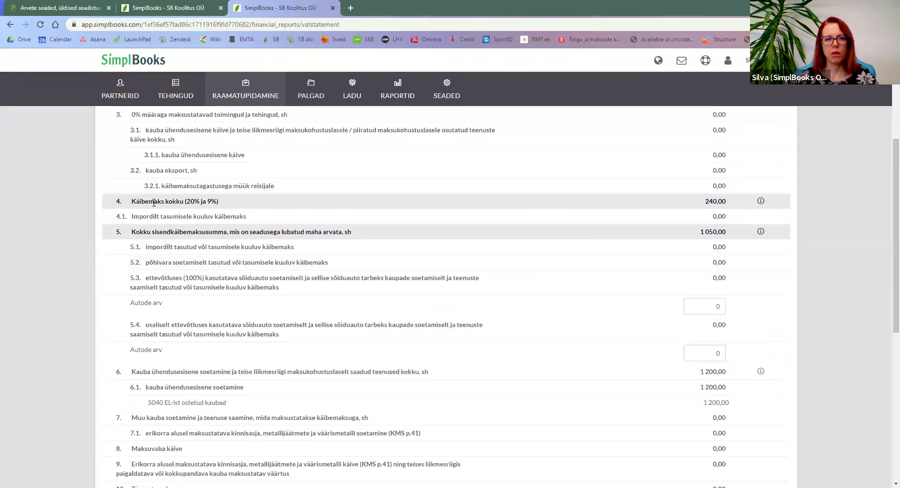
scroll(704, 221, up, 3)
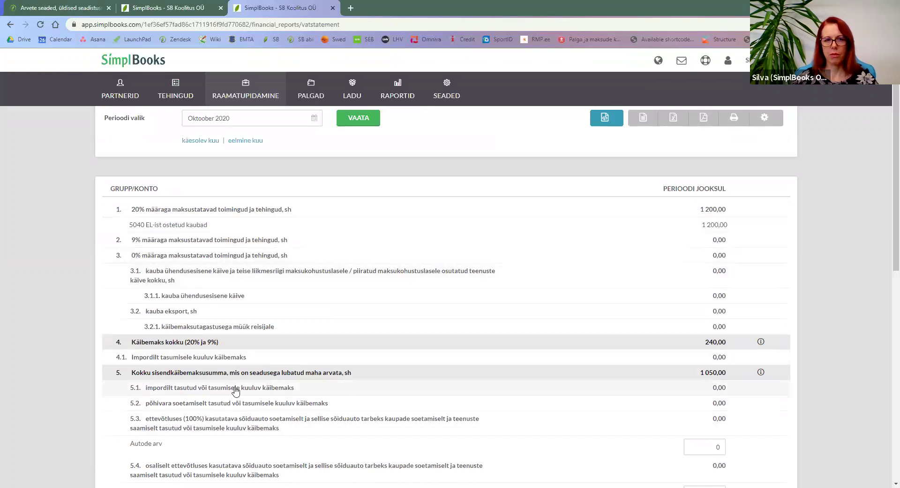
click(357, 374)
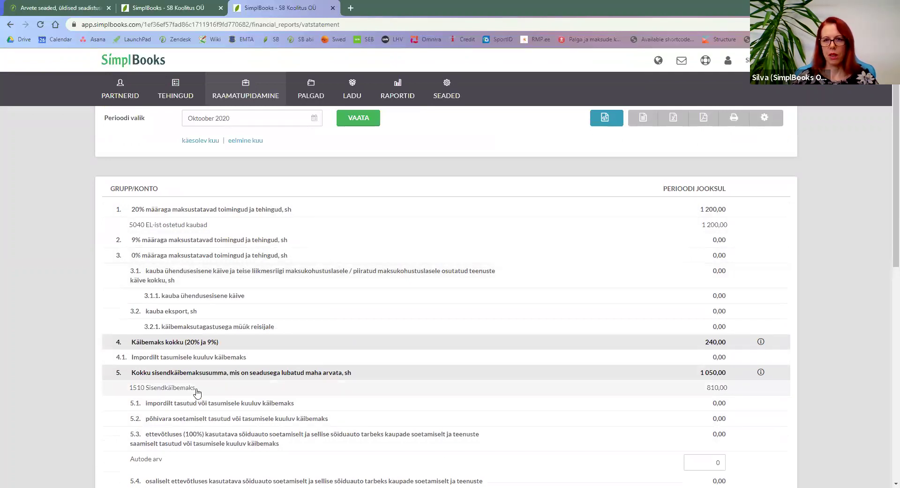
scroll(508, 364, down, 3)
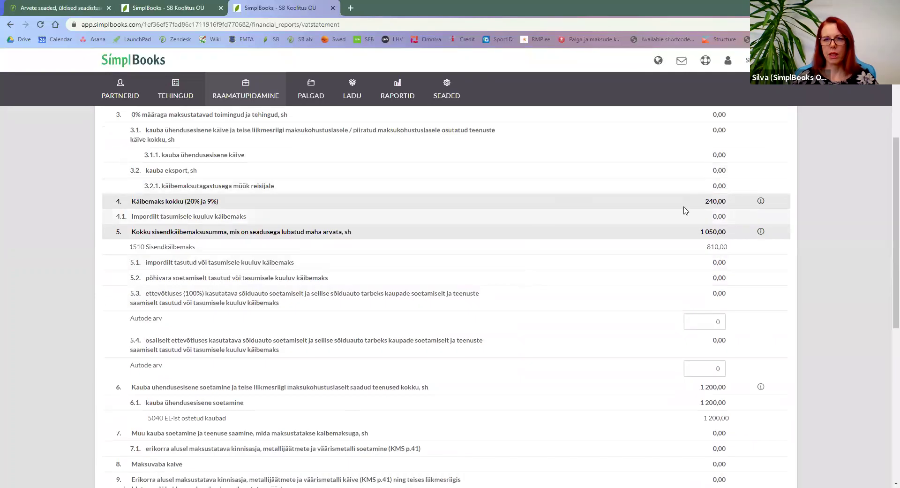
scroll(259, 227, down, 3)
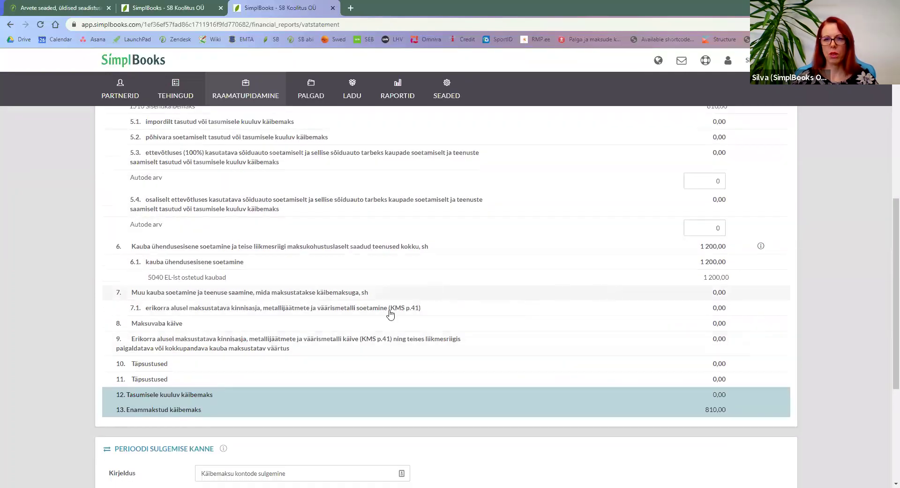
scroll(558, 279, up, 7)
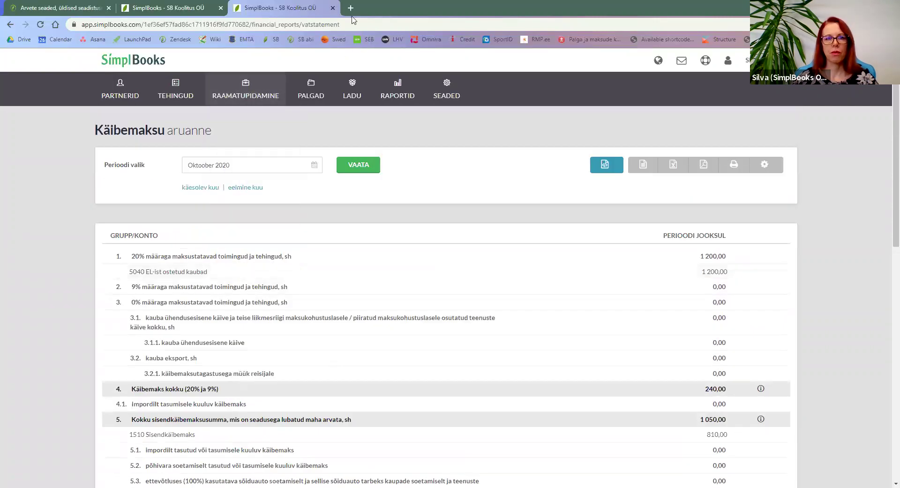
- Close the VAT report's browser tab and open the purchase invoices list (Ostuarved) in the remaining SimplBooks tab
click(333, 7)
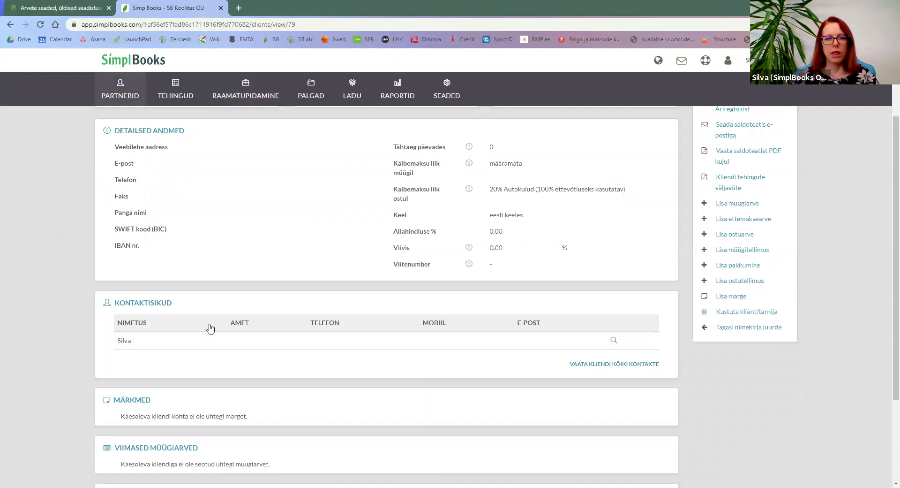
scroll(209, 327, up, 2)
mouse_move(162, 93)
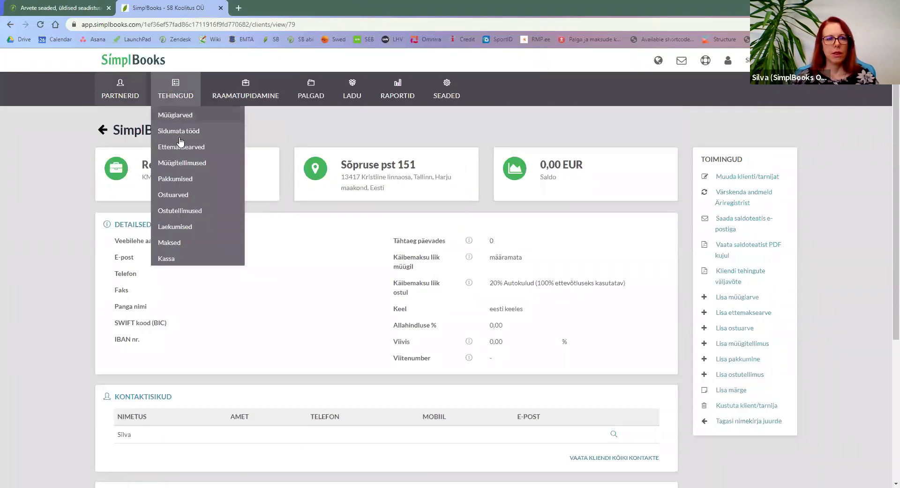
click(176, 195)
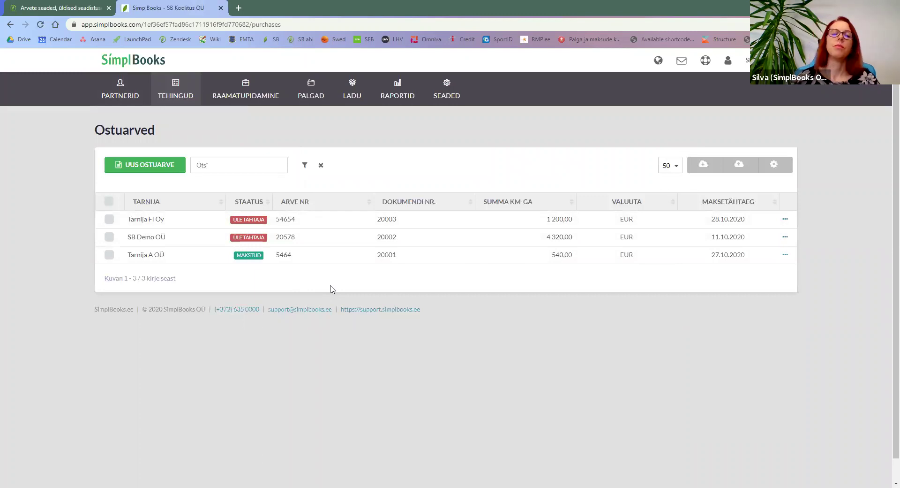
- Start a new purchase invoice for supplier Tarnija A OÜ with invoice number 44545
click(165, 164)
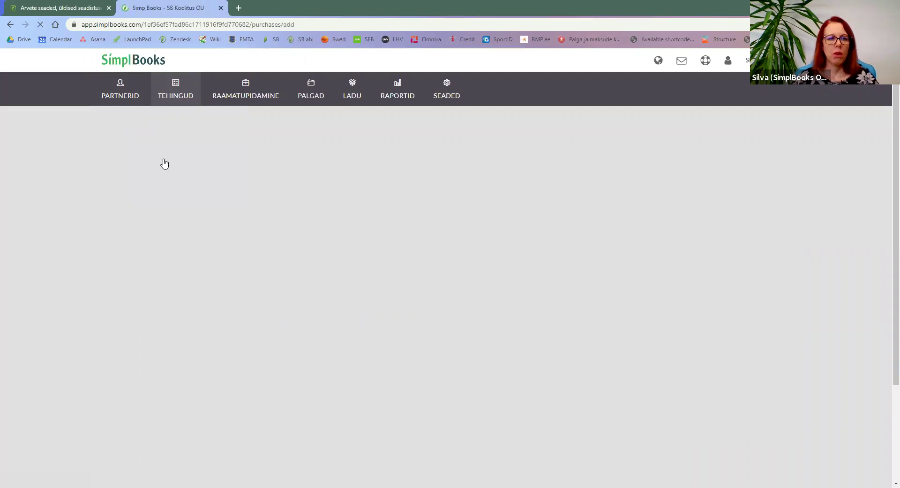
click(209, 182)
text(tarni)
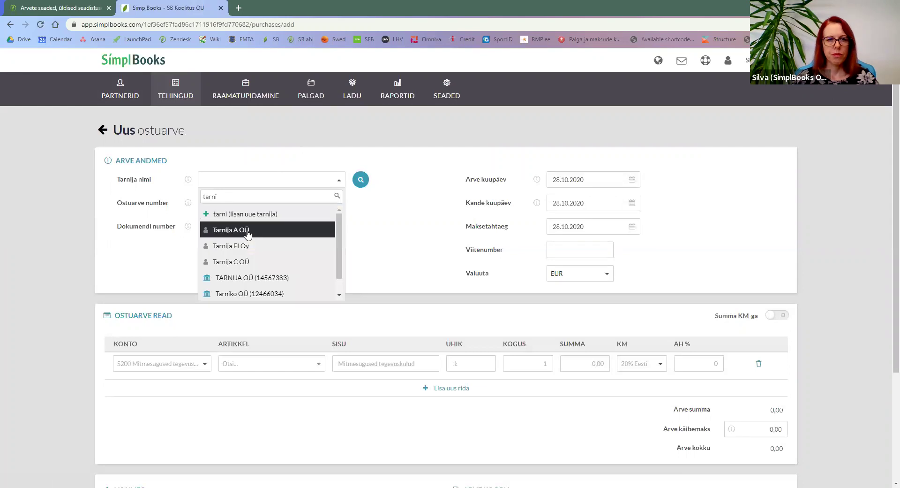
click(246, 231)
click(244, 206)
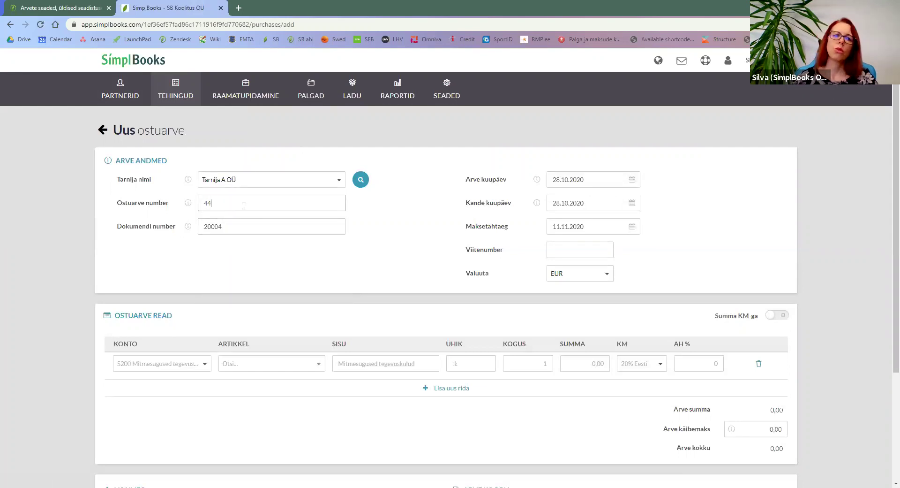
- Set the invoice date (Arve kuupäev) to 01.11.2020 and the entry date (Kande kuupäev) to 31.10.2020
click(576, 181)
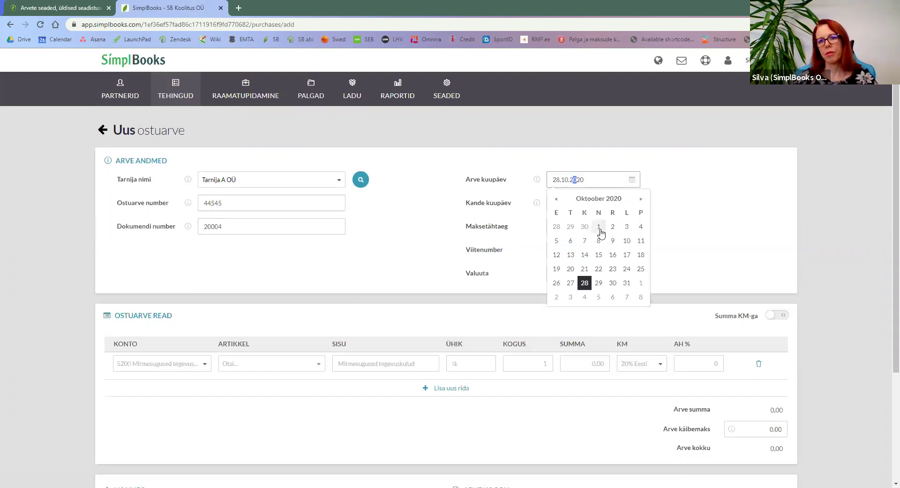
click(641, 283)
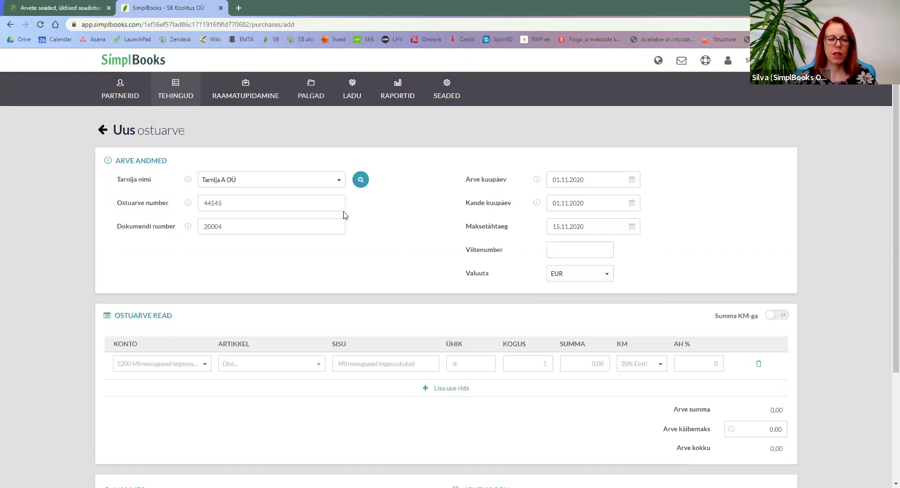
click(592, 202)
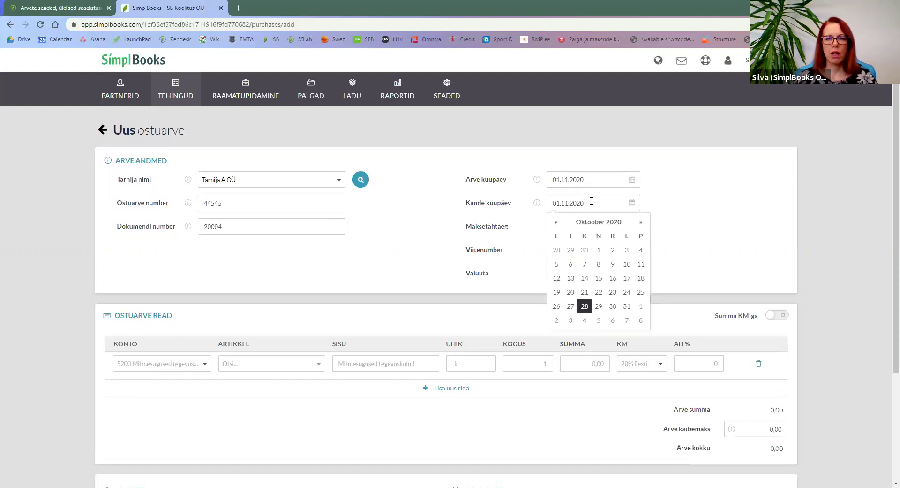
click(627, 306)
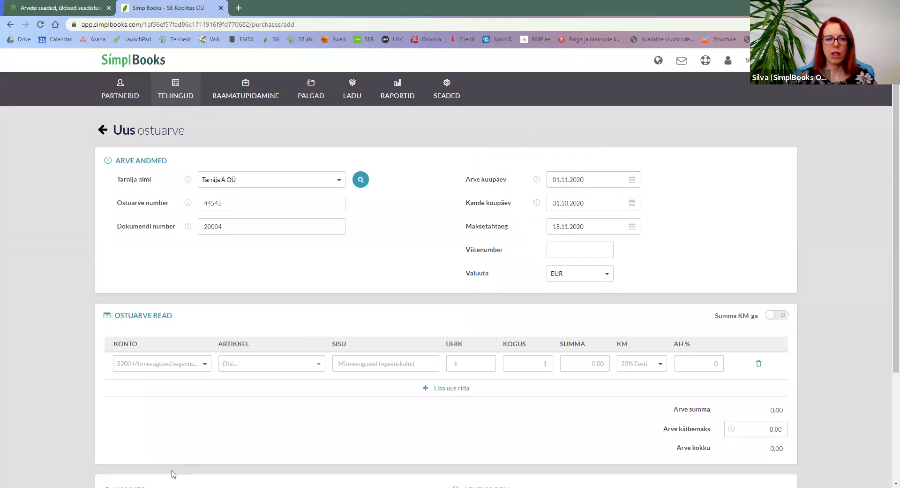
- Set the first invoice line's account (Konto) to 5330 Mobiiltelefoni kõned
click(165, 370)
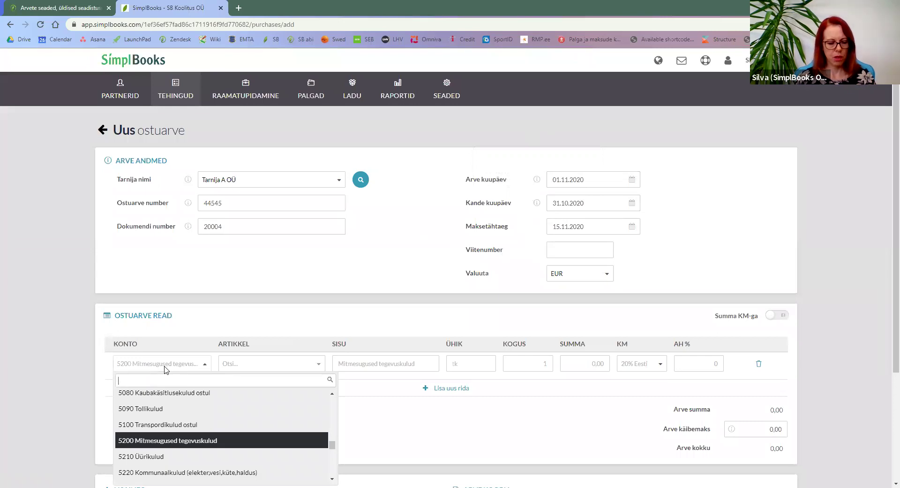
text(t)
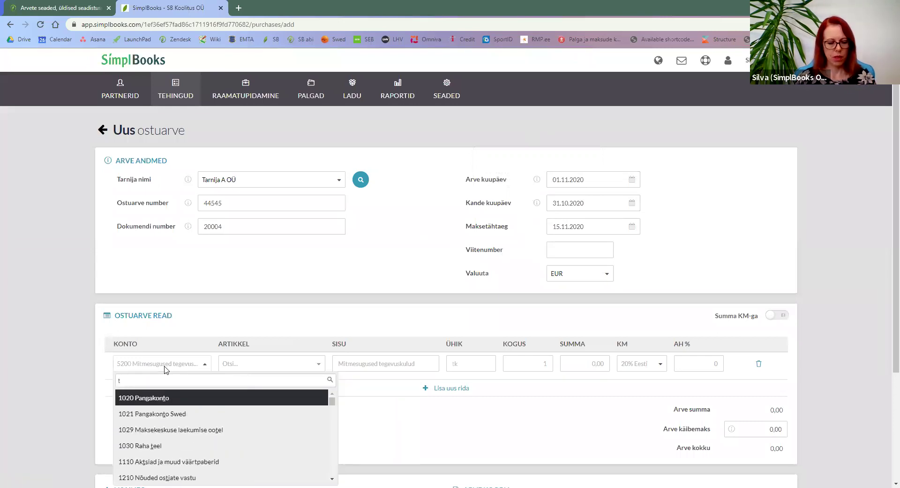
text(ele)
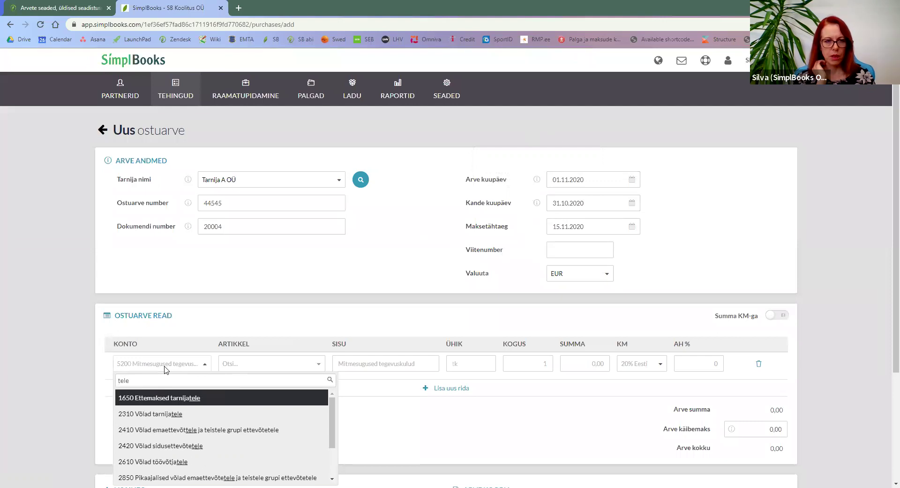
text(l)
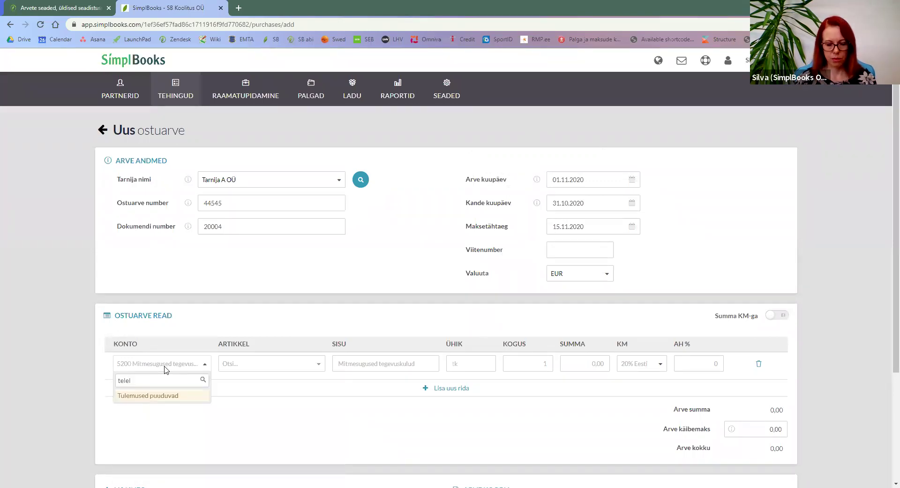
key(BackSpace)
text(f)
key(Down)
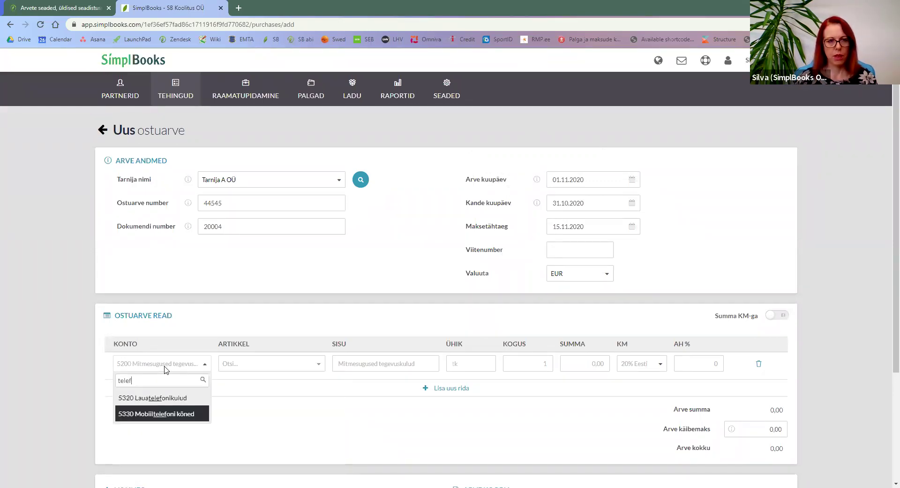
click(175, 415)
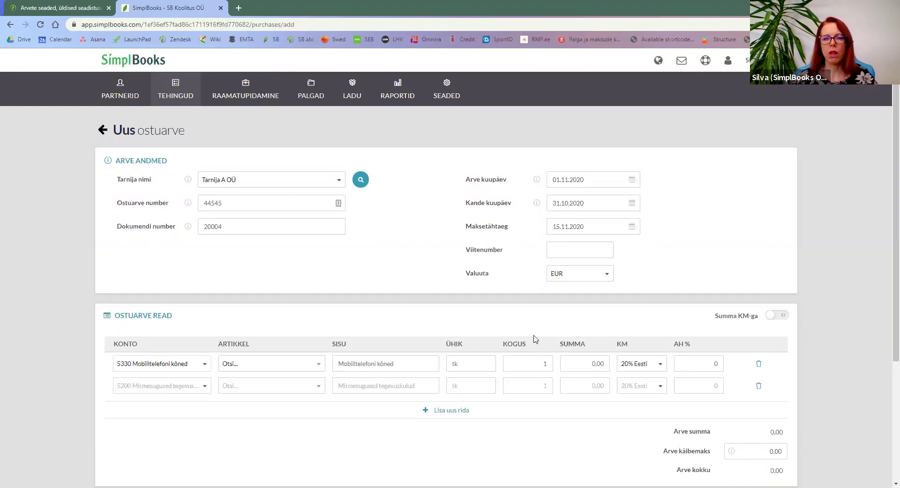
- Set the mobile phone line's amount (Summa) to 65.00 and save the purchase invoice
click(581, 363)
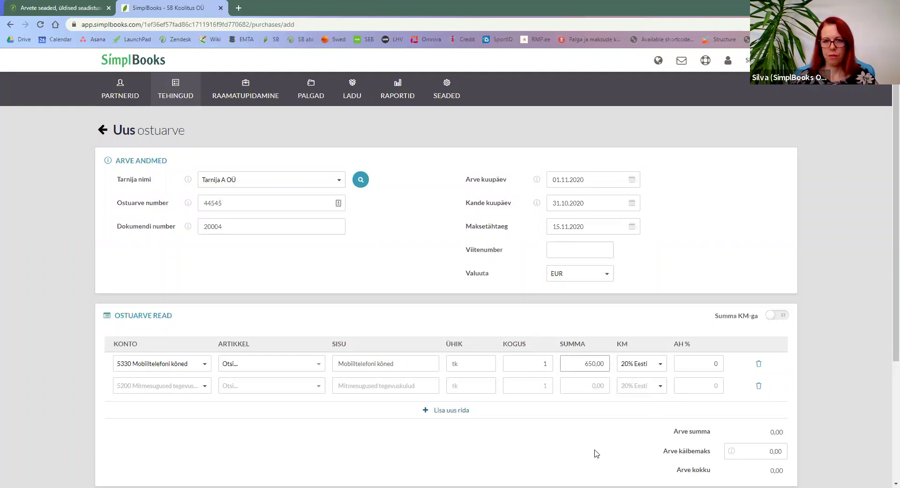
click(581, 441)
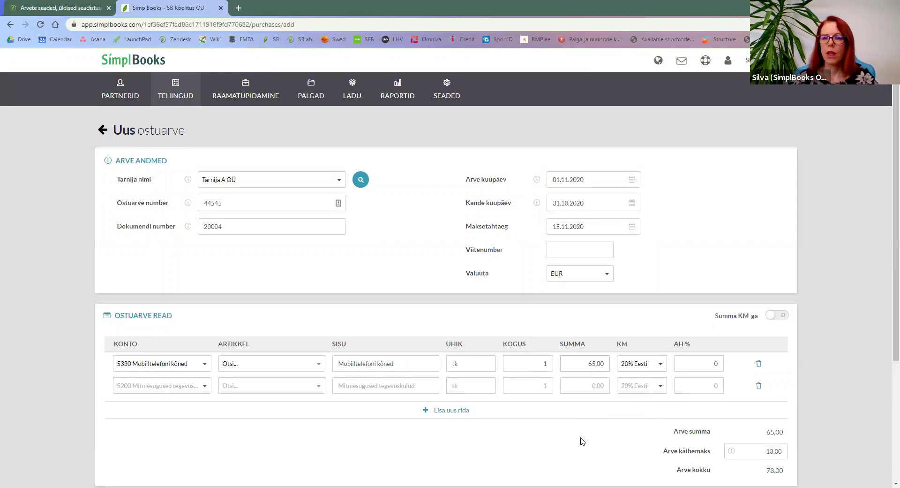
scroll(535, 424, down, 3)
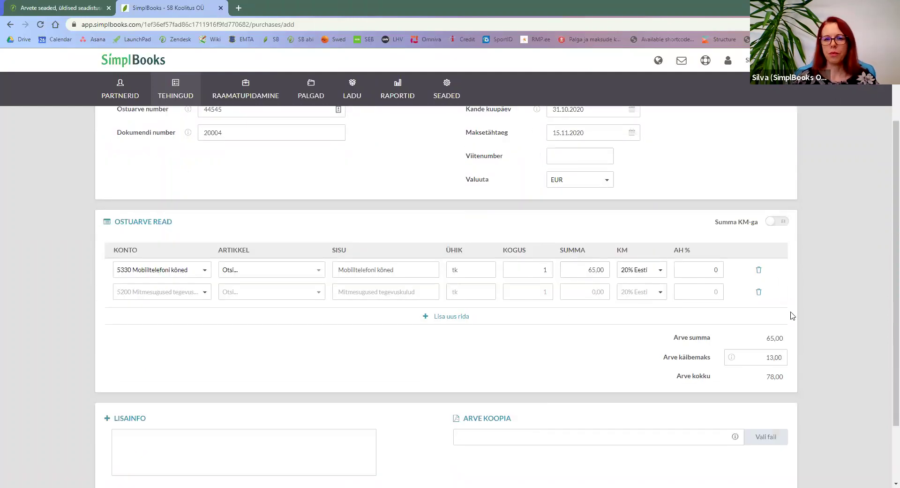
click(125, 440)
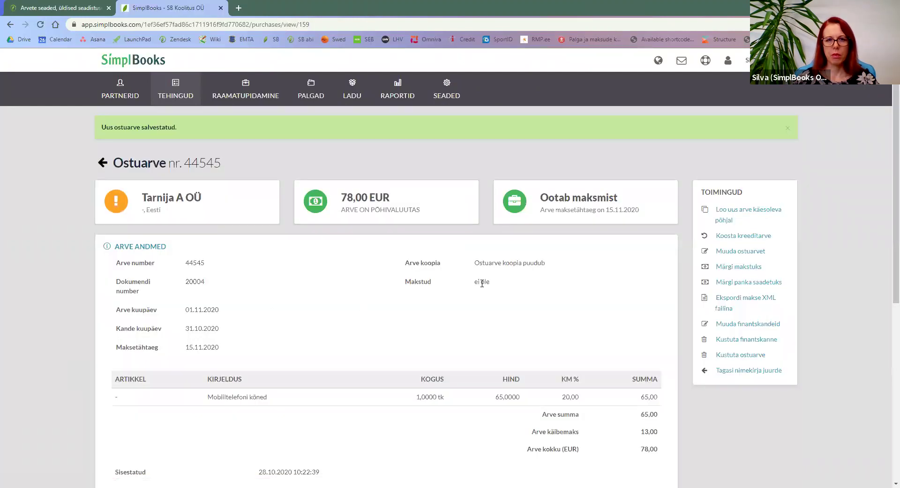
- Examine the date and account rows of the saved invoice's financial entry (Finantskanne)
scroll(478, 300, down, 3)
scroll(477, 302, down, 3)
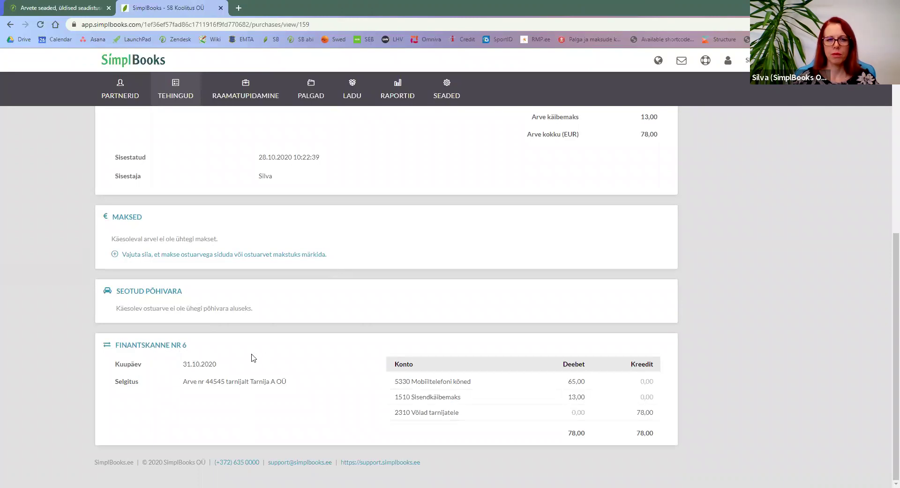
scroll(341, 373, up, 5)
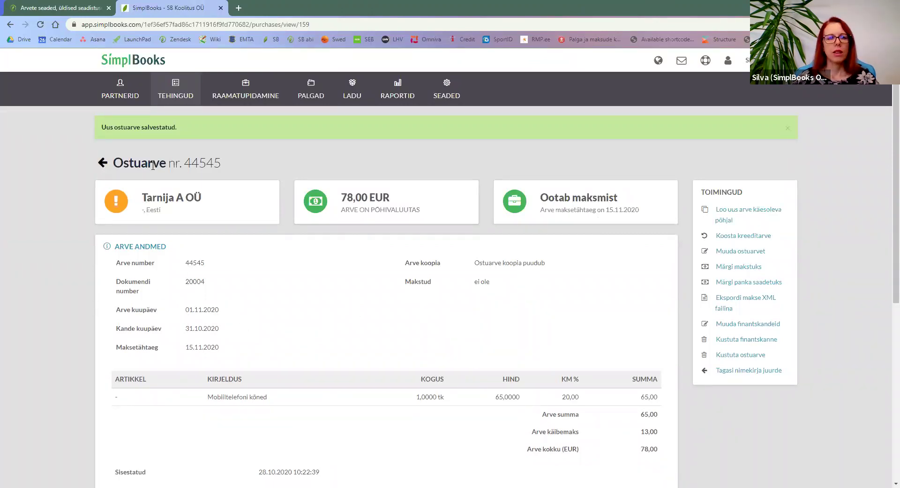
- Return to the purchase invoices list and start a new invoice for supplier Tarnija A OÜ with invoice number 9897
click(103, 163)
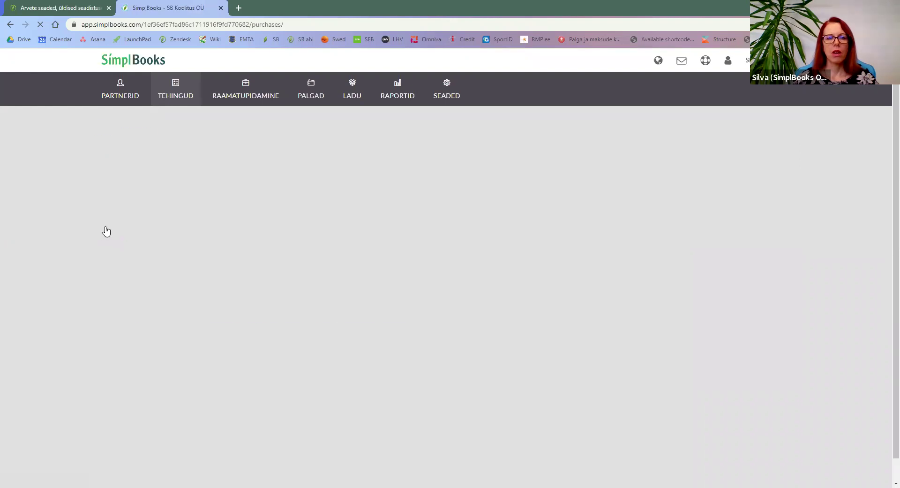
click(143, 168)
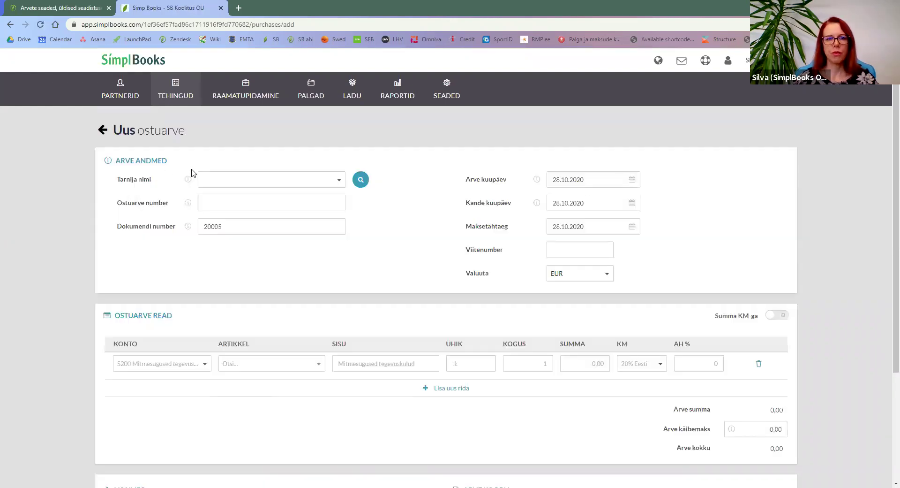
click(237, 180)
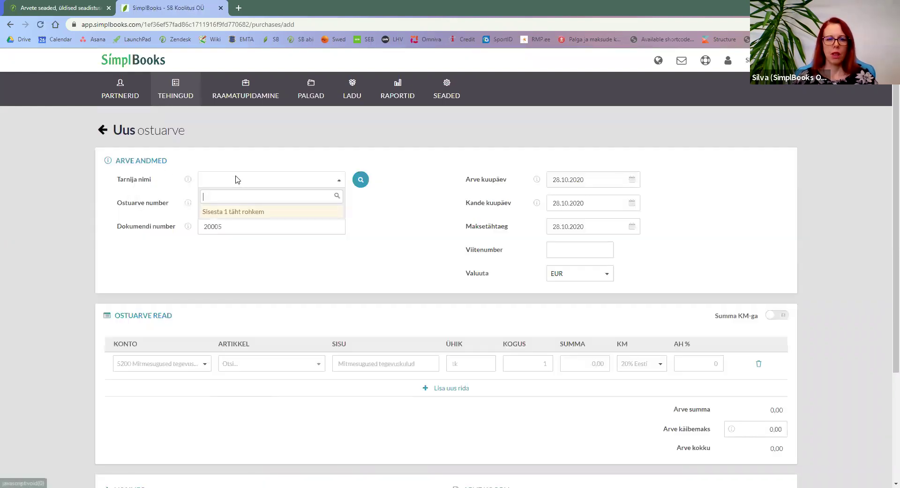
text(tarni)
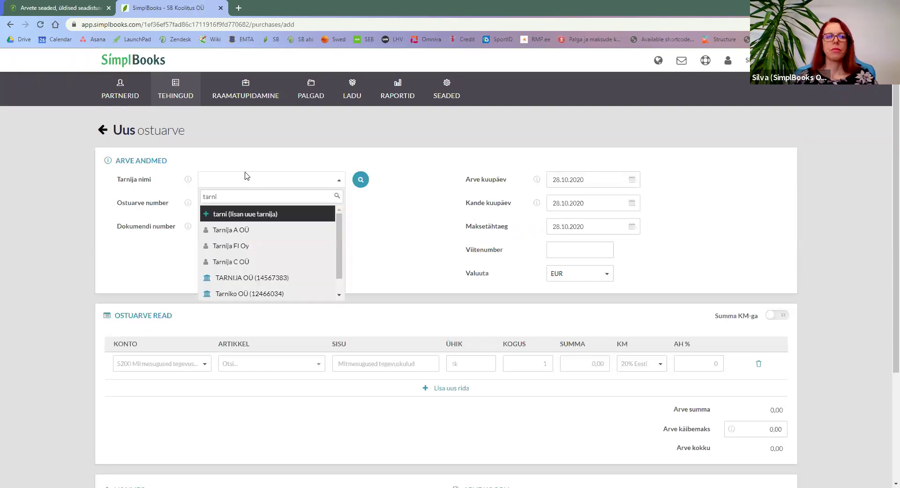
click(249, 232)
click(217, 204)
text(9897)
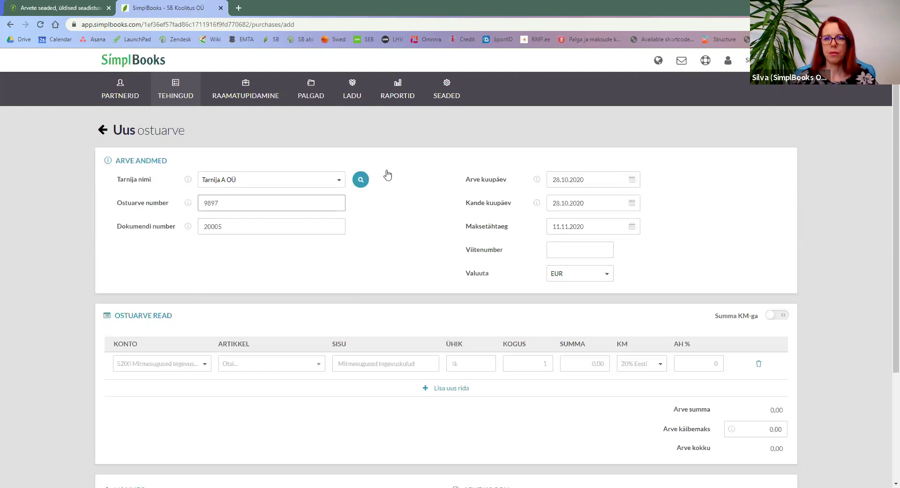
- Set the first line's account to 1815 Arvutid ja arvutisüsteemid (põhivara) and its description (Sisu) to Sülearvuti Dell
click(158, 364)
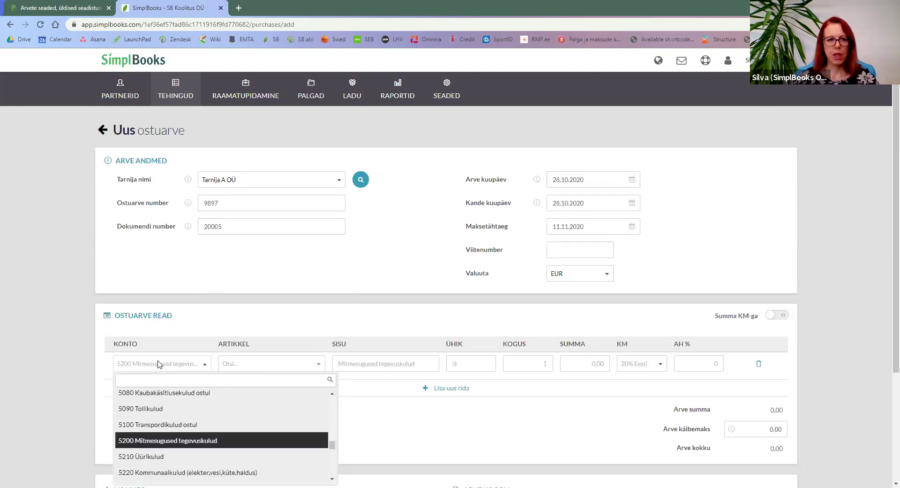
text(18)
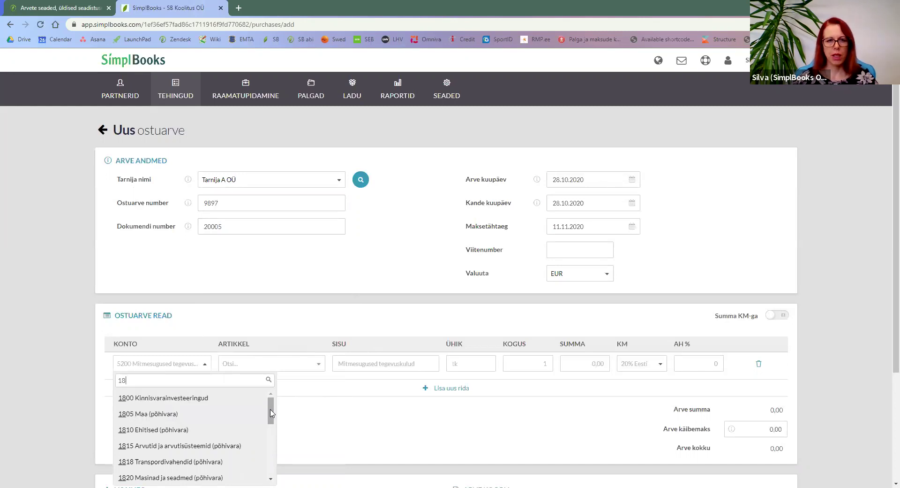
drag(274, 412, 275, 417)
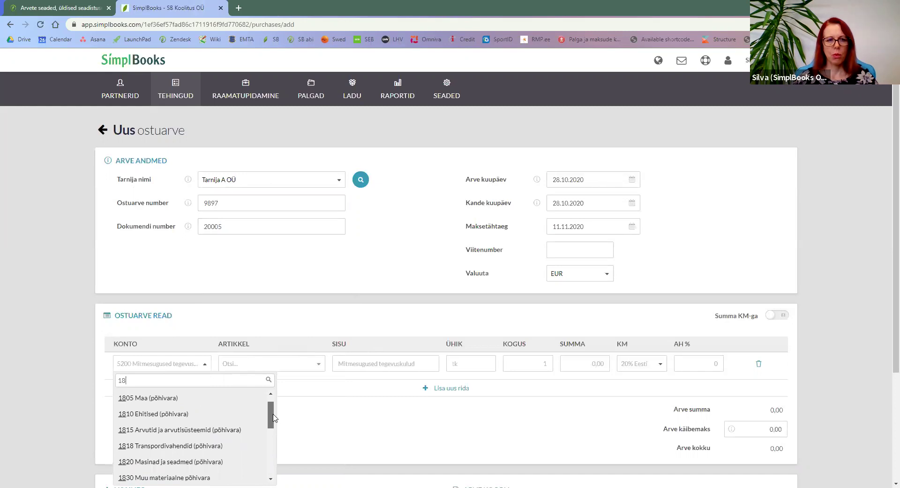
click(145, 430)
click(339, 363)
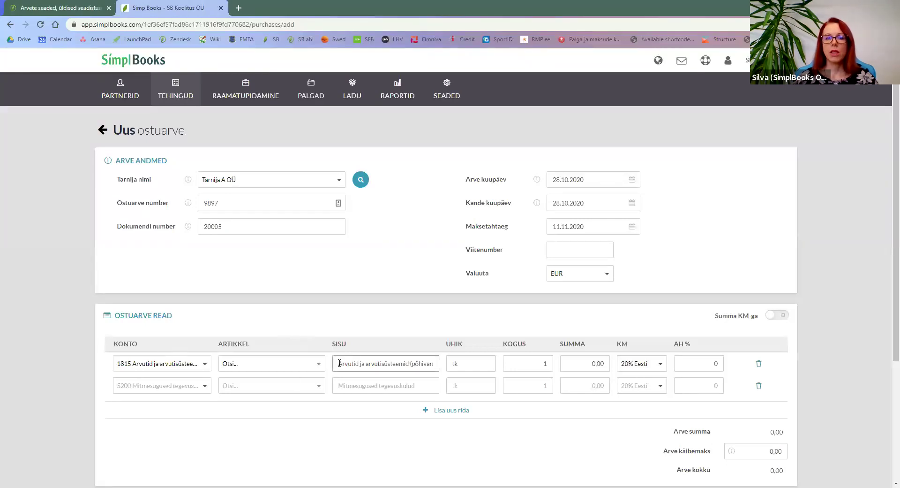
drag(339, 363, 460, 365)
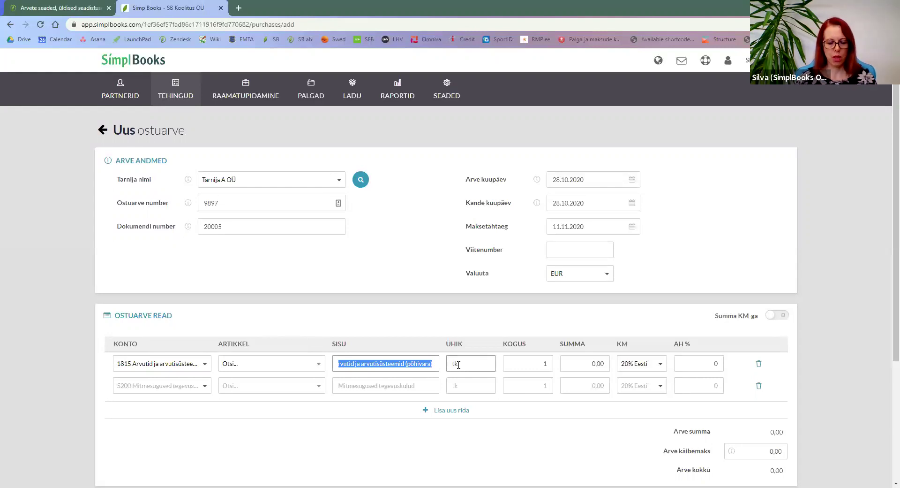
text(Sülearvuti Dell)
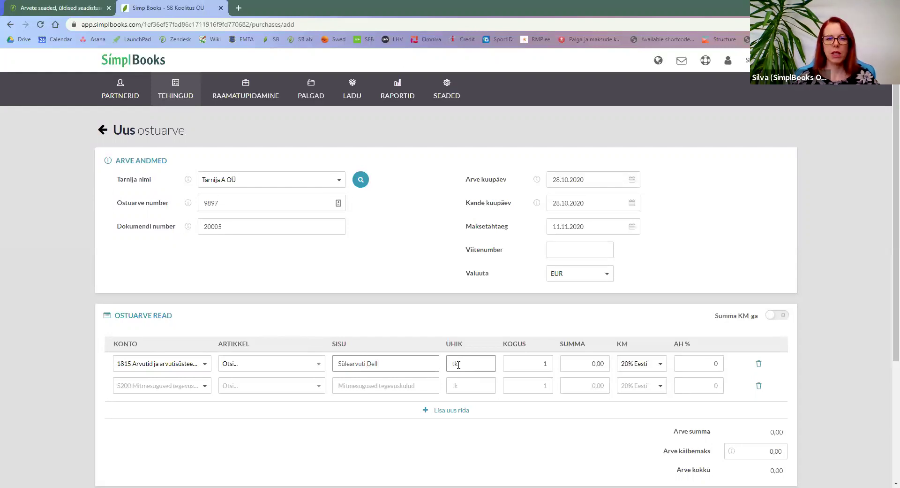
- Set the laptop line's amount to 1520.00 and its VAT type (KM) to 20% Põhivara soetamine
click(593, 364)
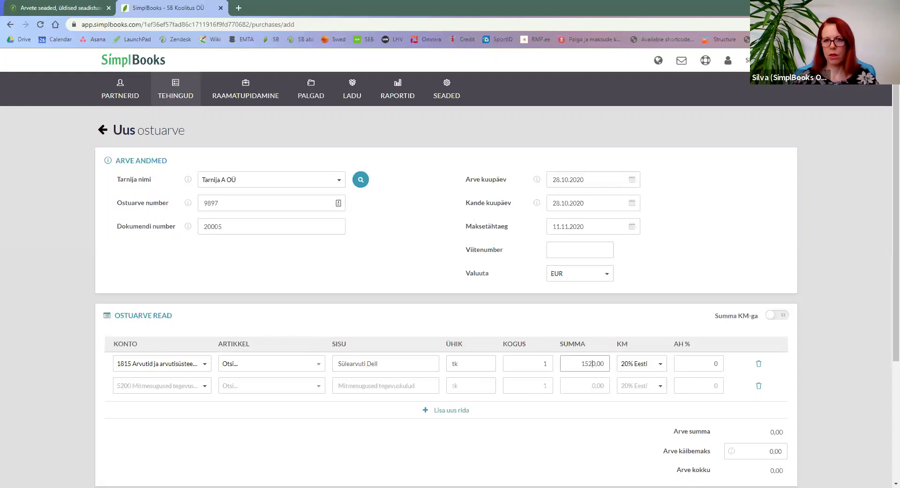
click(640, 364)
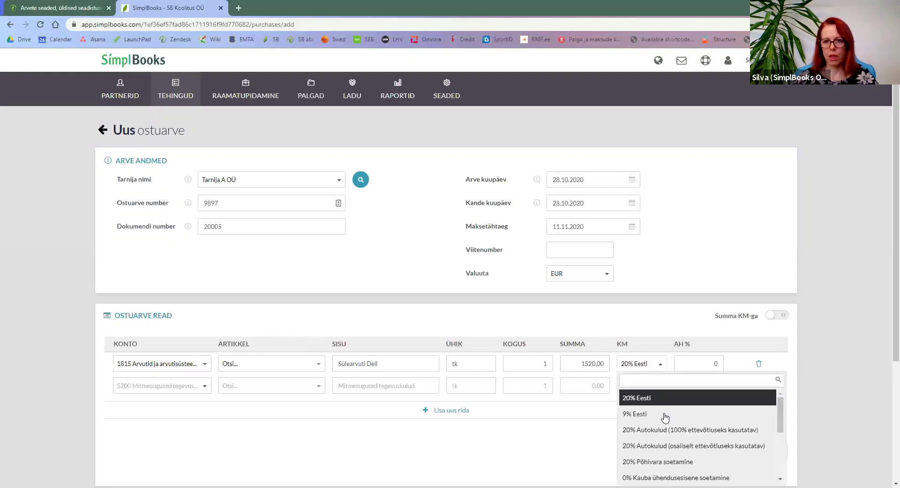
click(674, 461)
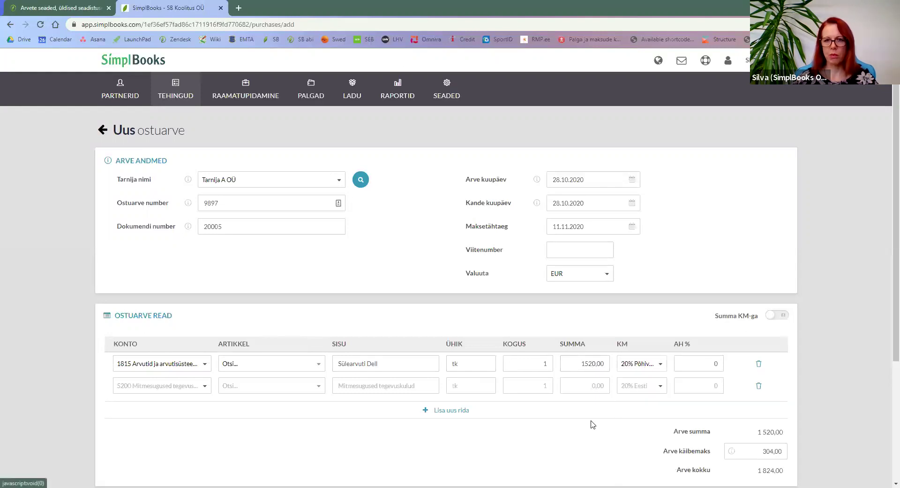
- Save the purchase invoice and agree to create a fixed asset card from the Sülearvuti Dell line
scroll(593, 424, down, 3)
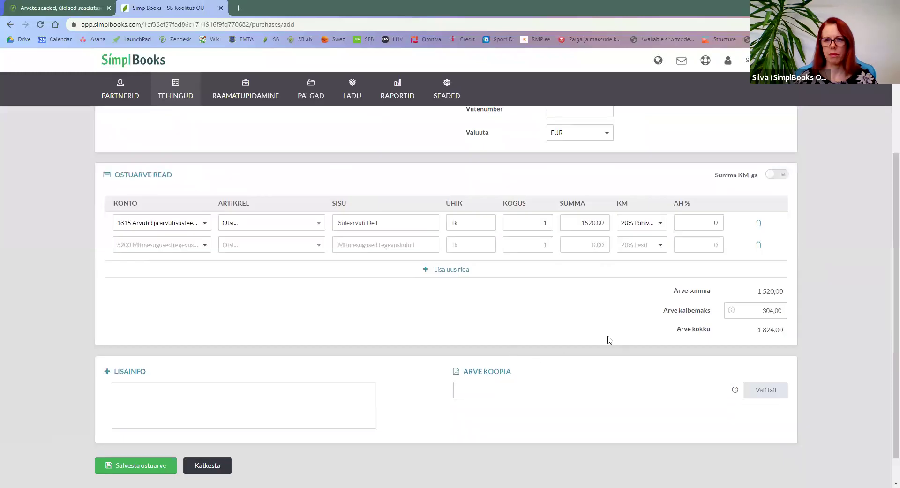
scroll(366, 375, down, 1)
click(140, 434)
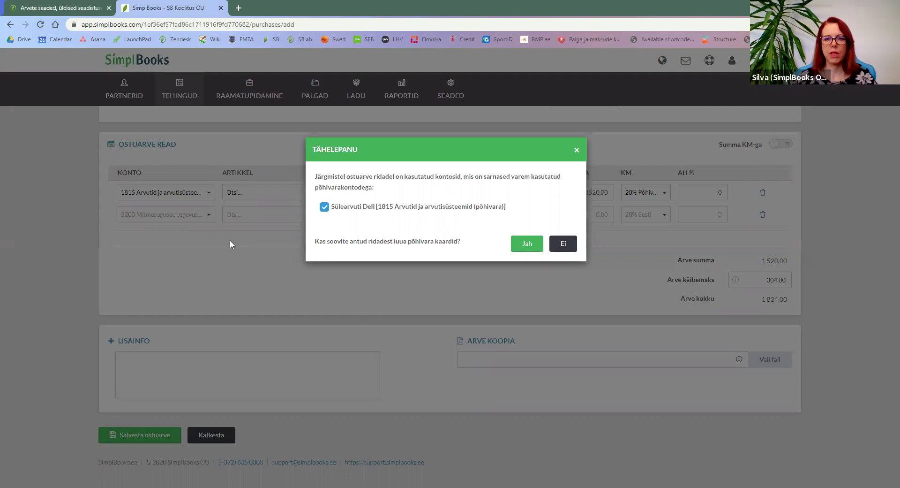
click(522, 246)
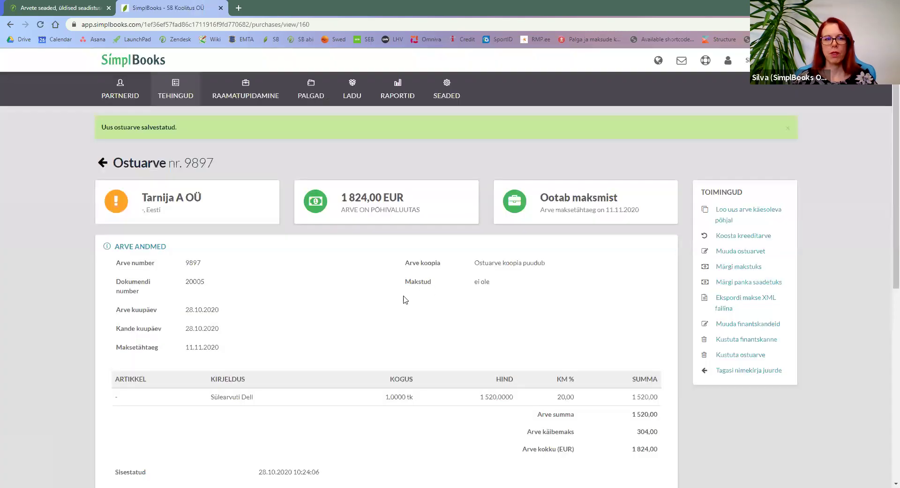
- Examine the input VAT account in the invoice's financial entry and open the linked fixed asset card for Sülearvuti Dell to review its data
scroll(355, 316, down, 8)
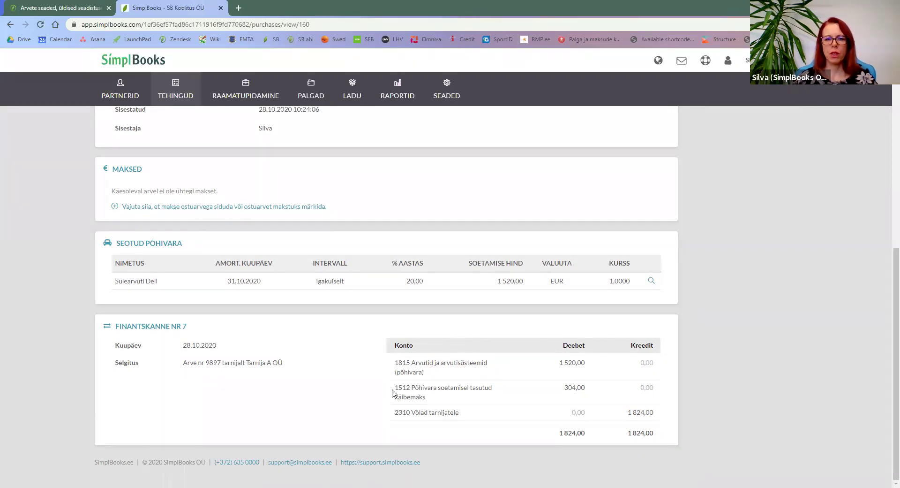
drag(417, 389, 494, 394)
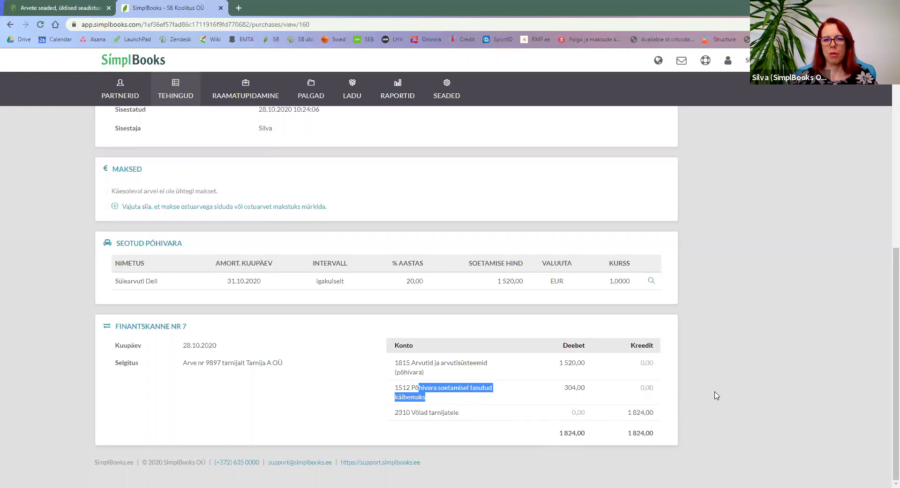
scroll(716, 396, up, 2)
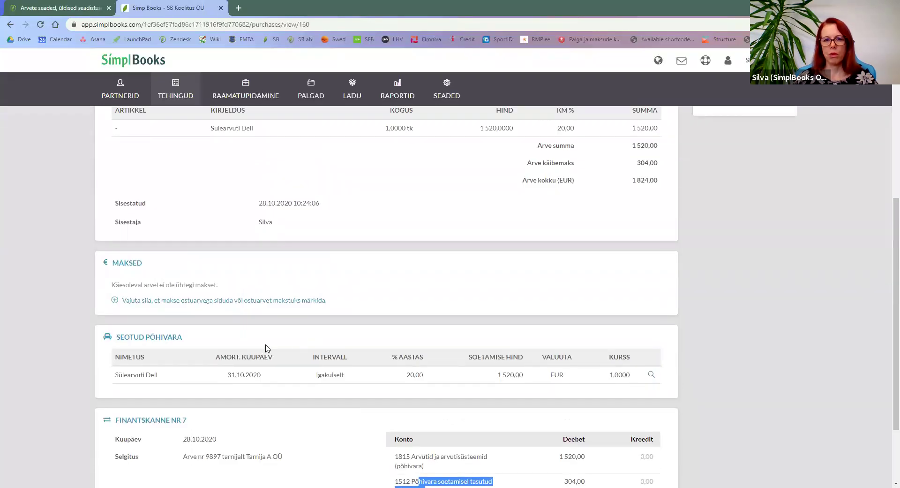
click(652, 375)
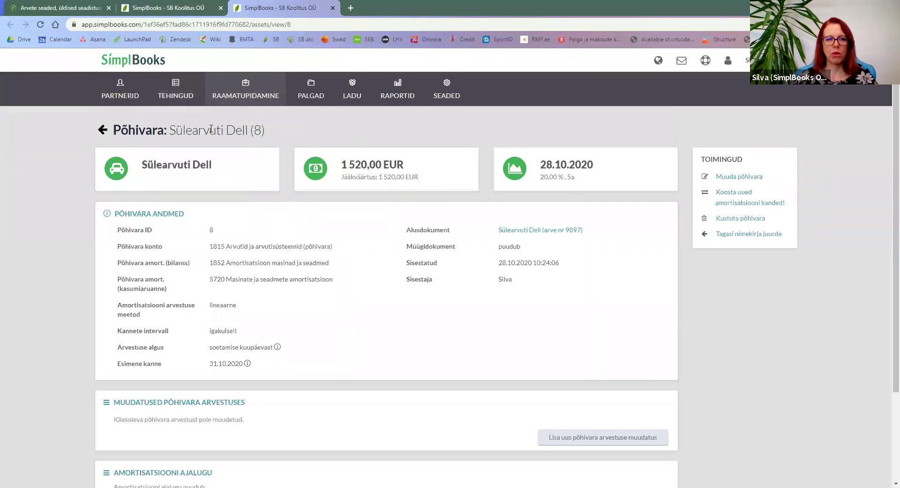
drag(171, 129, 267, 133)
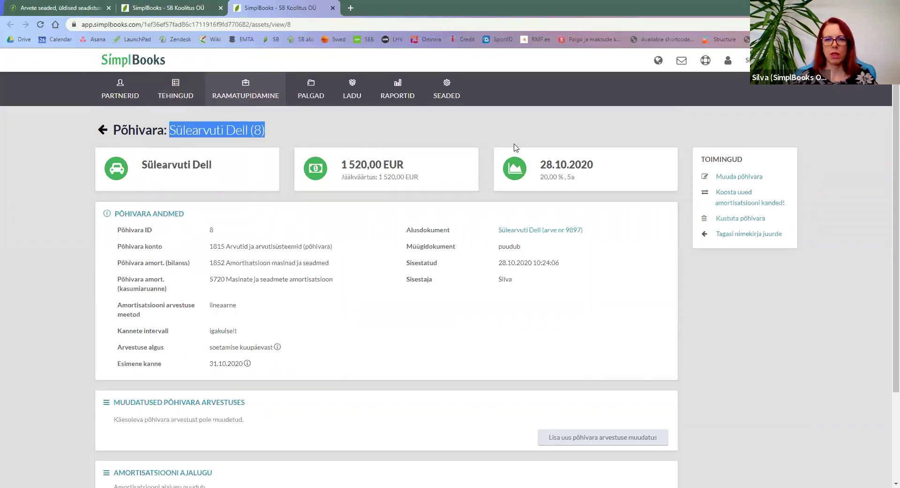
scroll(605, 286, down, 2)
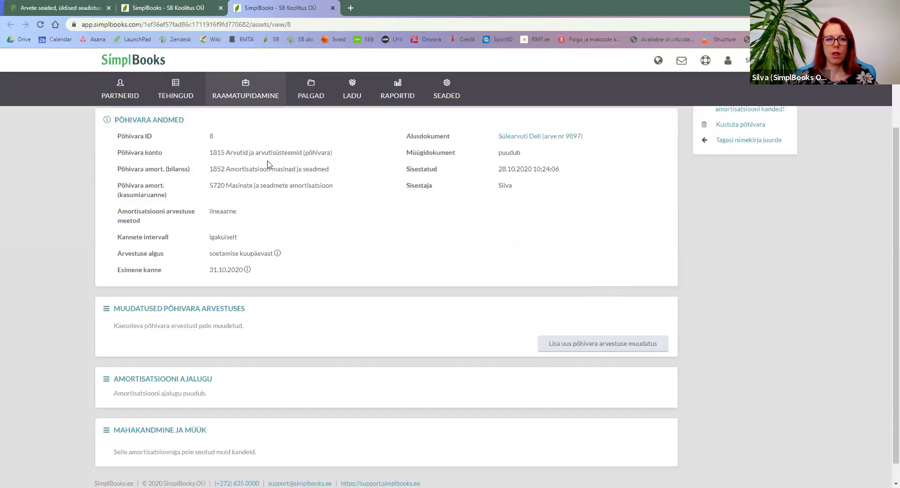
- Close the Sülearvuti Dell fixed asset card and return from purchase invoice 9897 to the purchase invoice list
scroll(321, 166, up, 2)
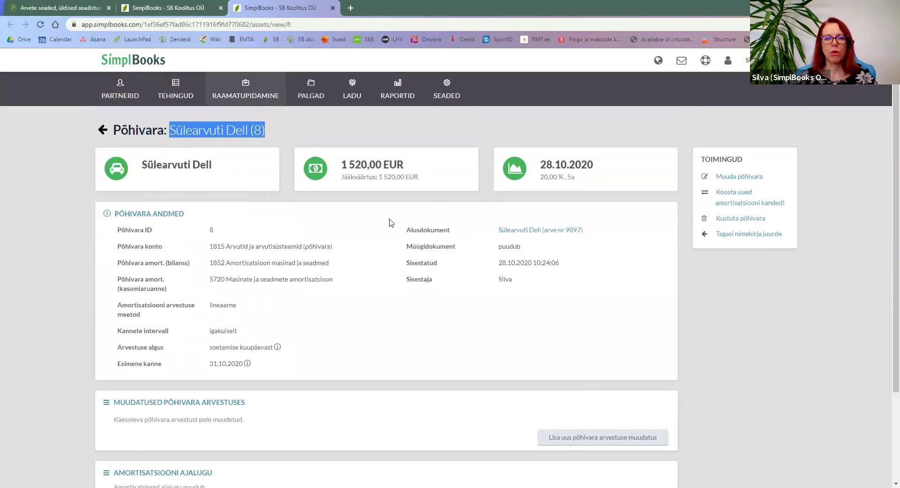
mouse_move(258, 87)
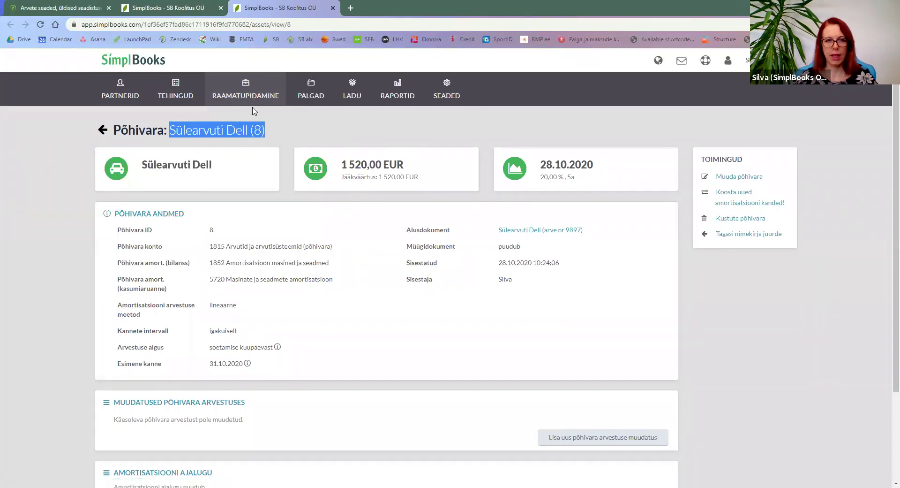
middle_click(236, 6)
scroll(140, 235, up, 10)
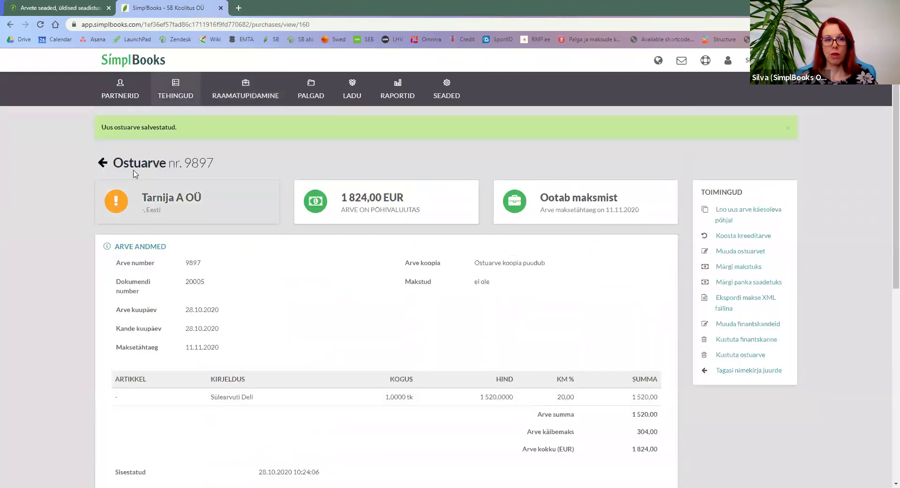
click(102, 165)
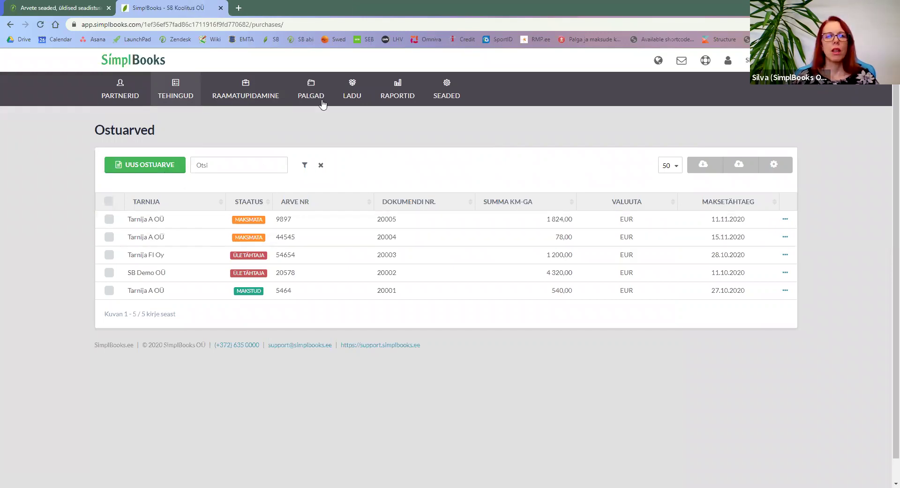
- Start a new purchase invoice and choose Tarnija C OÜ as the supplier
click(152, 159)
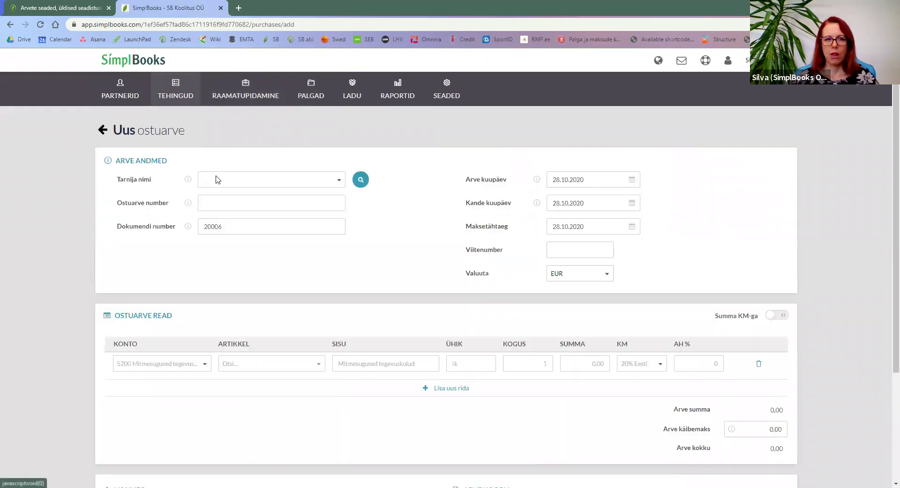
click(217, 179)
text(tarni)
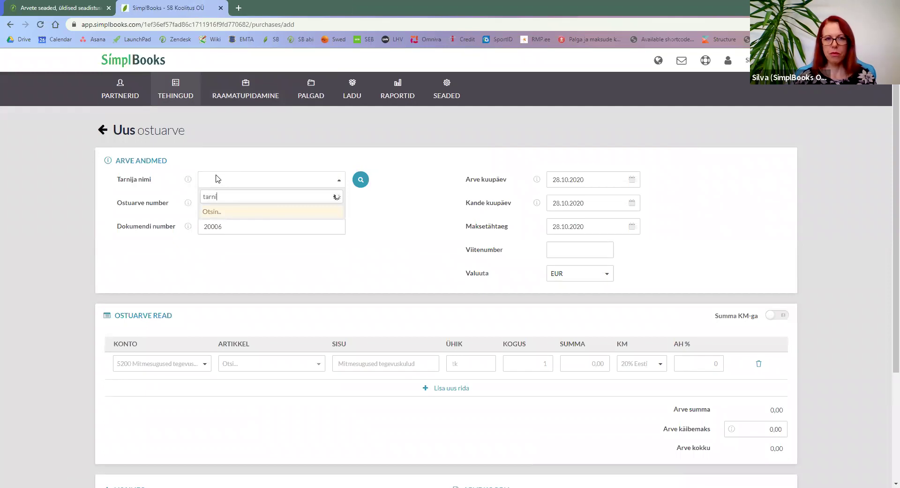
click(253, 263)
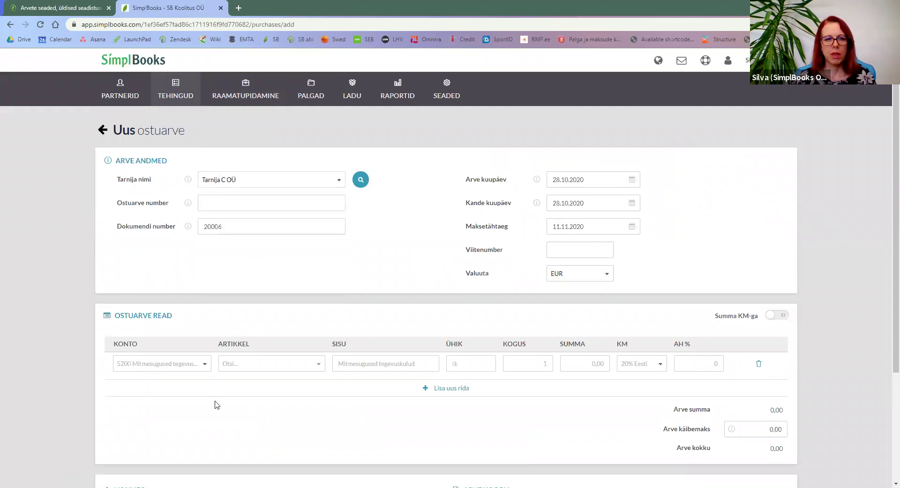
- Set the first invoice line's account (Konto) to 5420 Auto hooldus ja remont
click(168, 368)
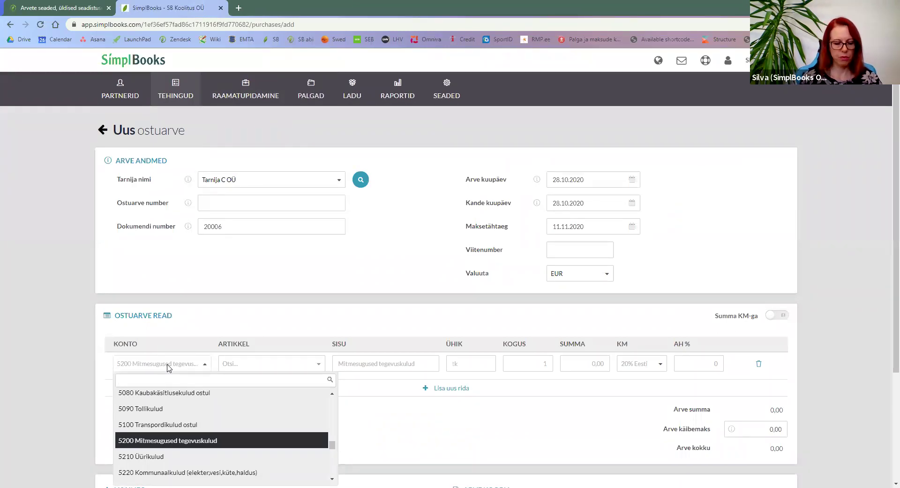
text(auto)
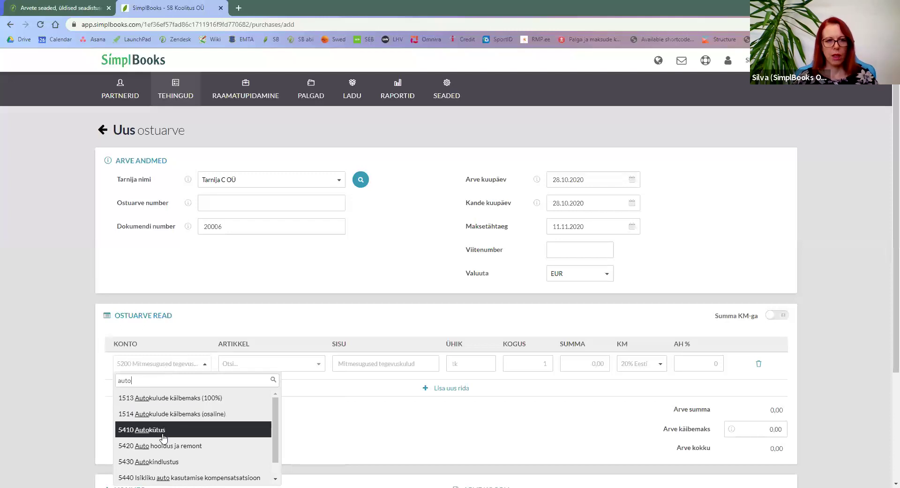
click(163, 446)
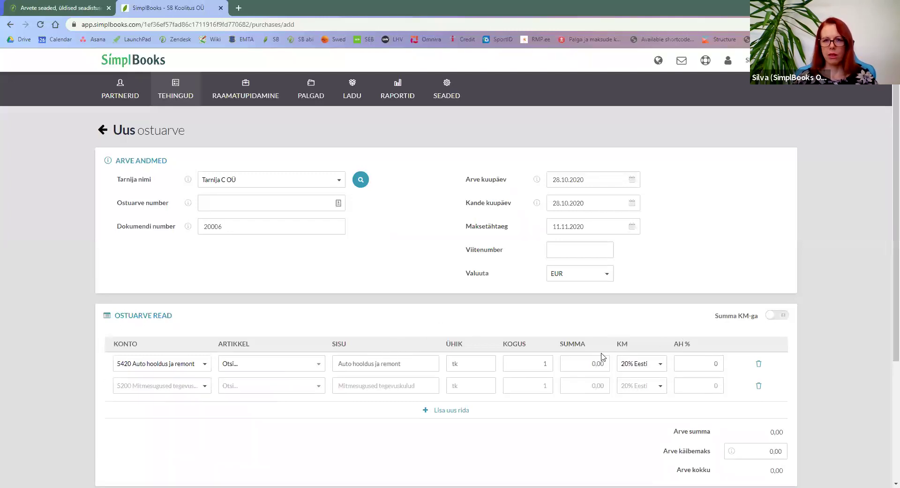
- Set the car maintenance line's amount to 540.00 and its VAT type (KM) to 20% Autokulud (osaliselt ettevõtluseks kasutatav)
click(573, 364)
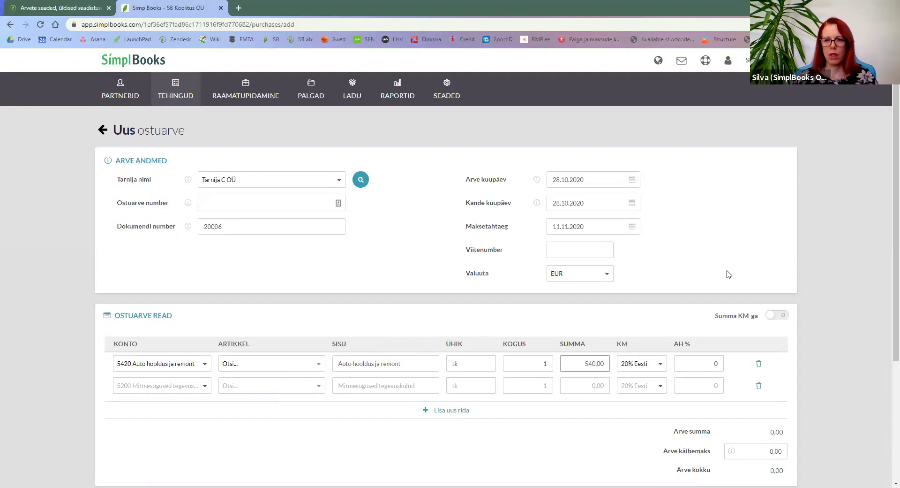
click(684, 284)
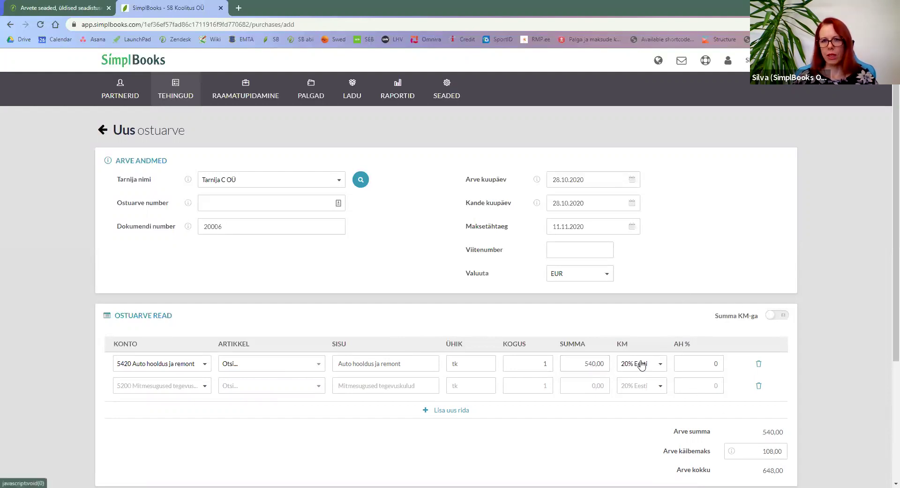
click(641, 365)
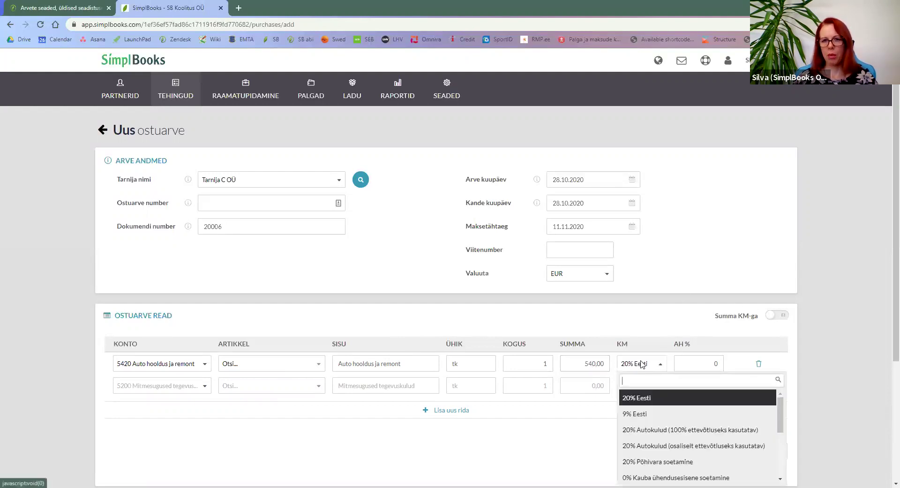
click(703, 447)
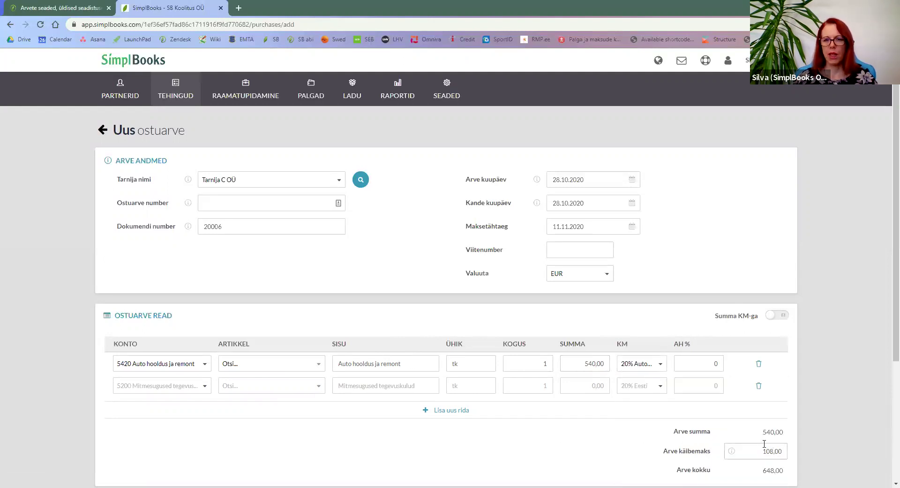
- Try to save the purchase invoice for Tarnija C OÜ without an invoice number
scroll(689, 422, down, 1)
scroll(693, 408, down, 3)
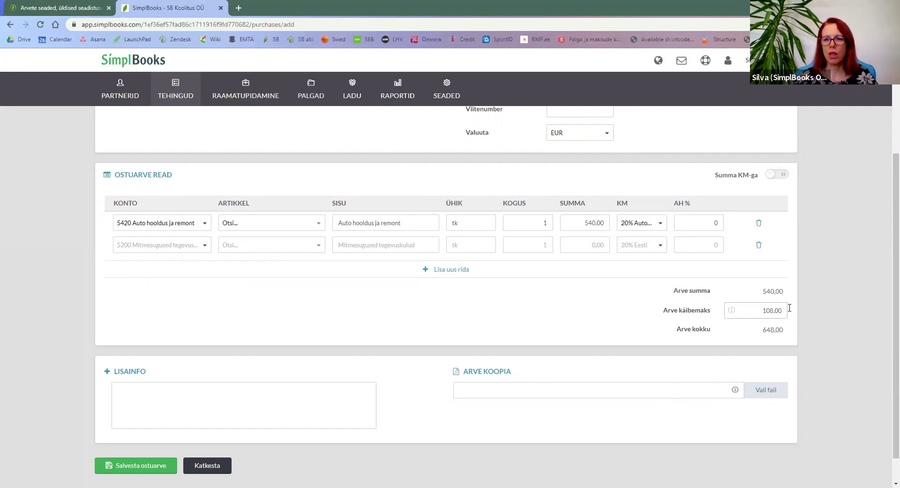
scroll(524, 331, down, 1)
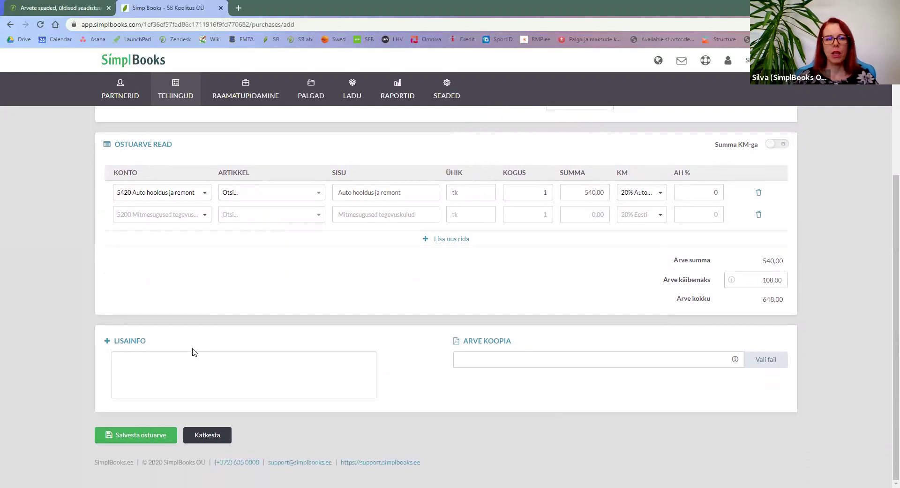
click(147, 436)
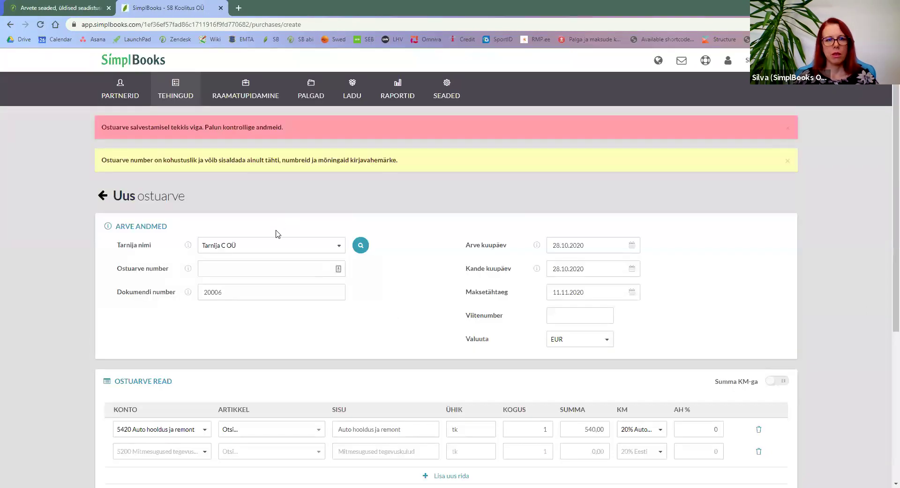
- Enter 59 as the purchase invoice number (Ostuarve number)
click(252, 268)
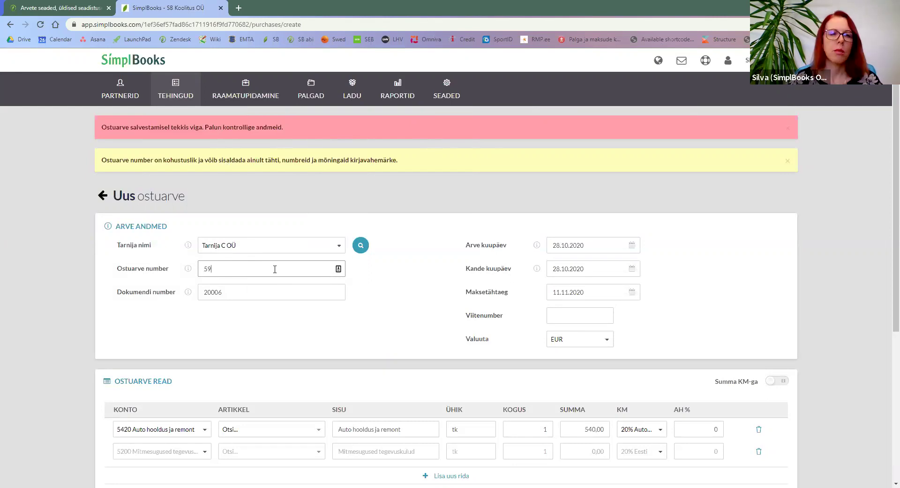
scroll(187, 290, down, 2)
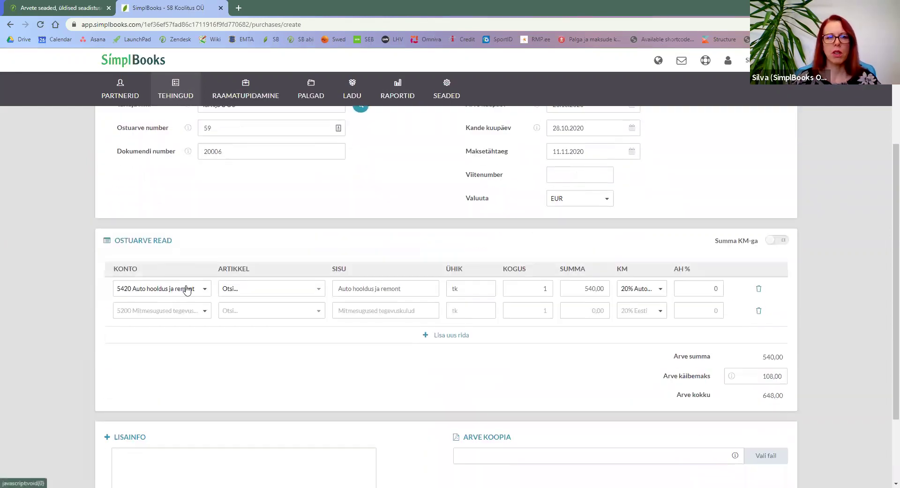
- Save the car maintenance purchase invoice and compare its VAT amount with the amounts in its financial entry
scroll(247, 197, down, 2)
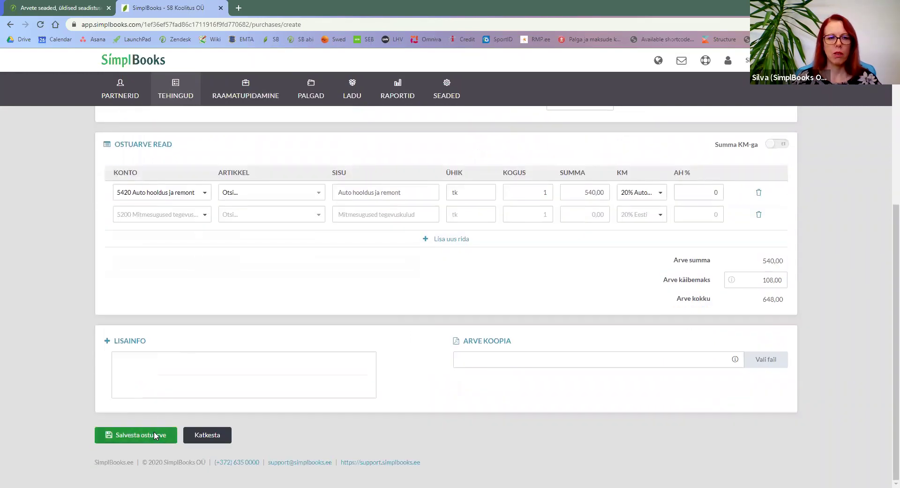
click(155, 435)
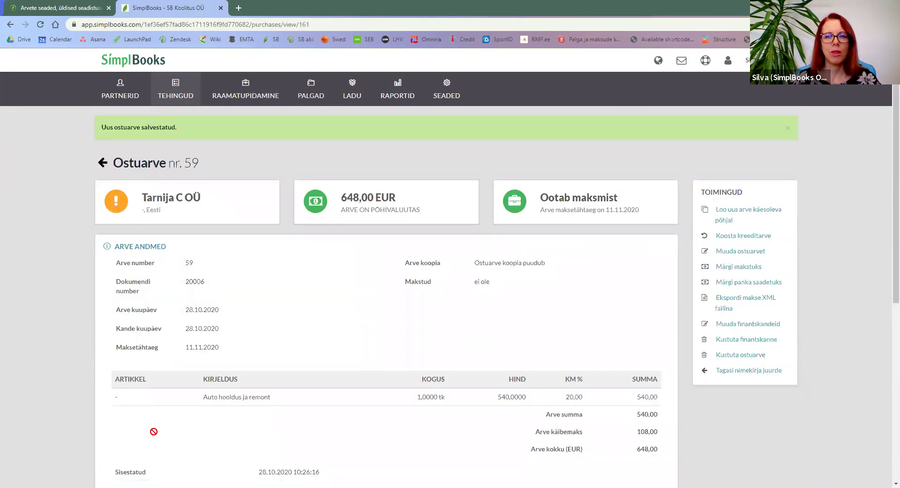
scroll(577, 319, down, 7)
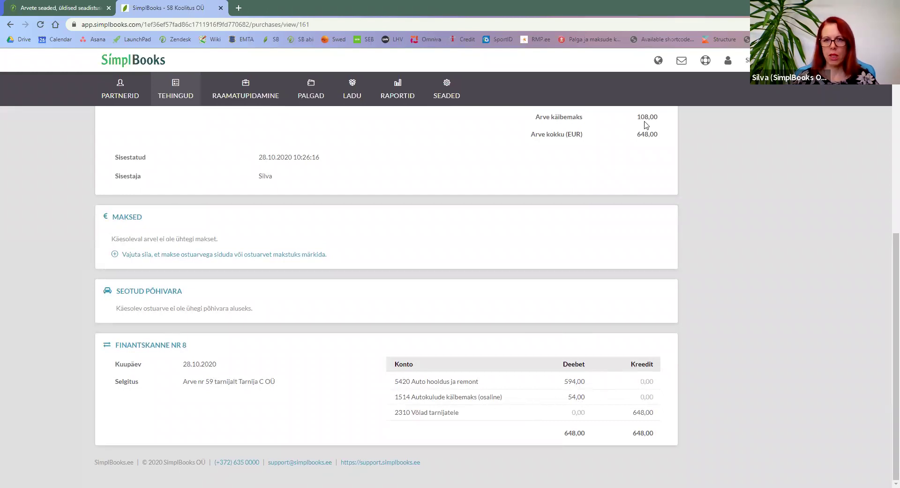
drag(639, 119, 654, 117)
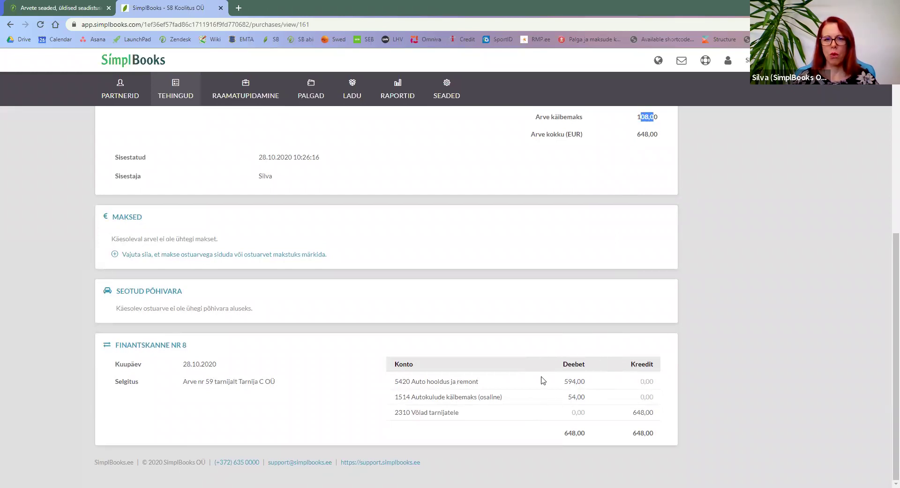
drag(581, 381, 563, 380)
click(755, 350)
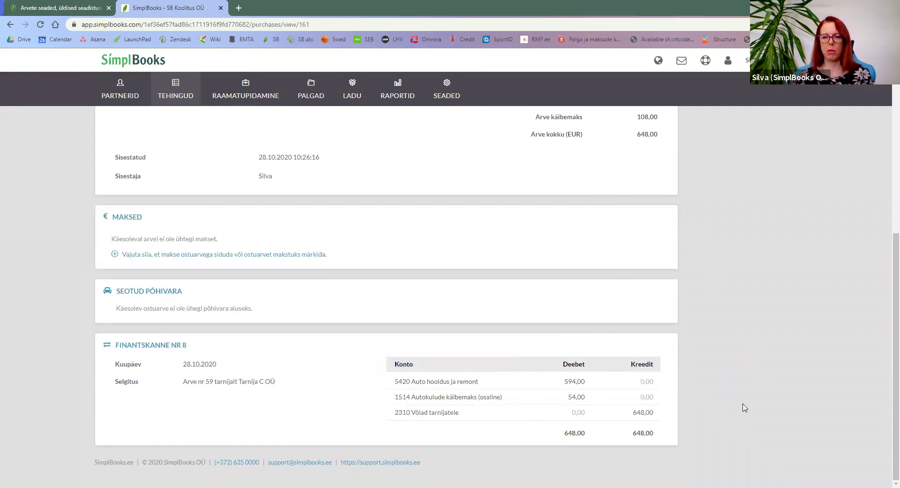
scroll(741, 405, up, 2)
scroll(728, 406, up, 2)
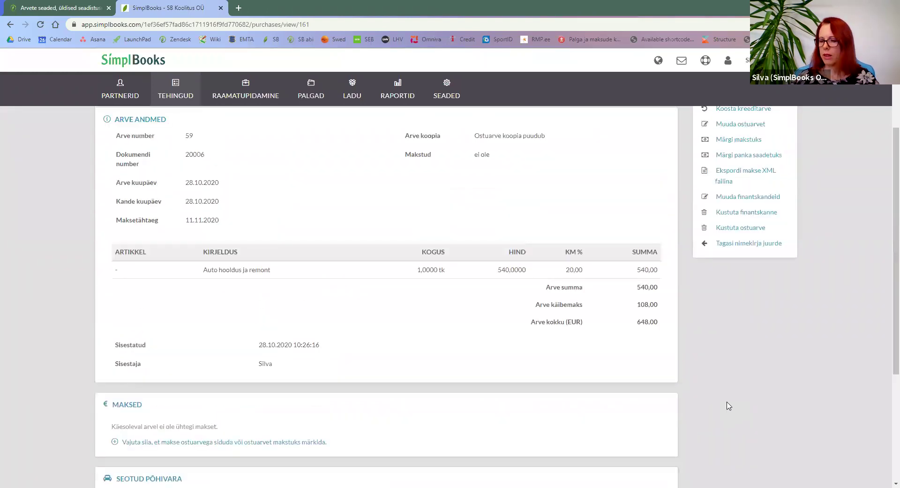
scroll(778, 384, up, 3)
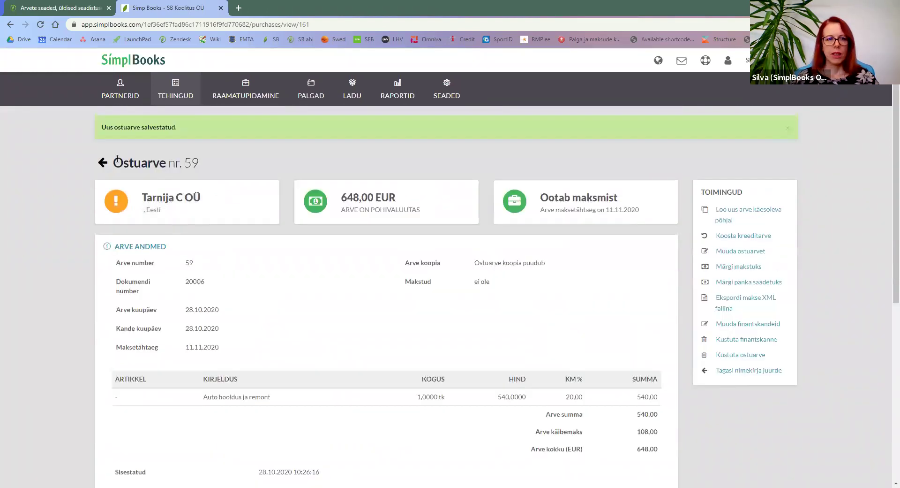
- Create a new purchase invoice from the invoice list for supplier Tarnija C OÜ with invoice number 987987
click(100, 165)
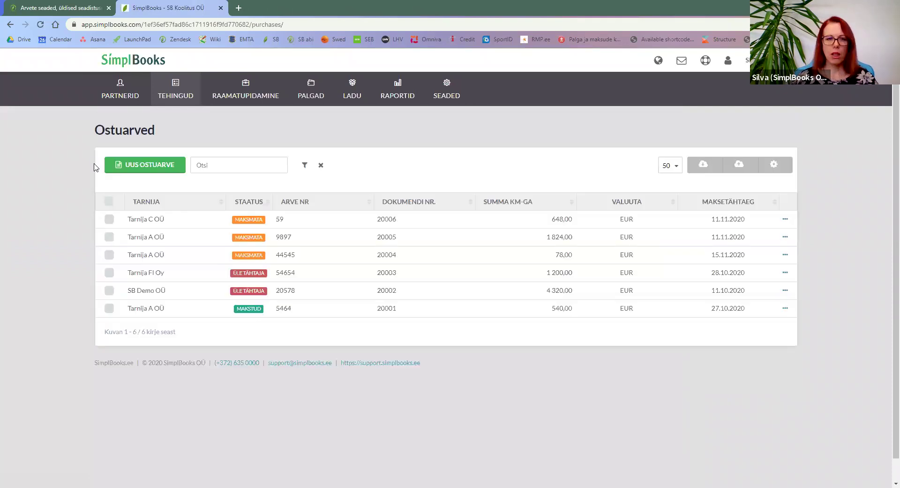
click(156, 168)
click(223, 186)
text(tarni)
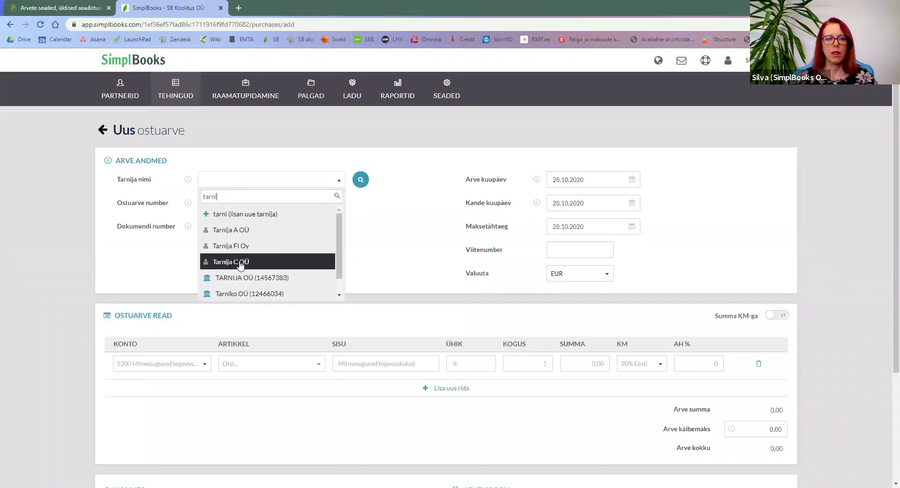
click(239, 261)
click(213, 208)
text(987987)
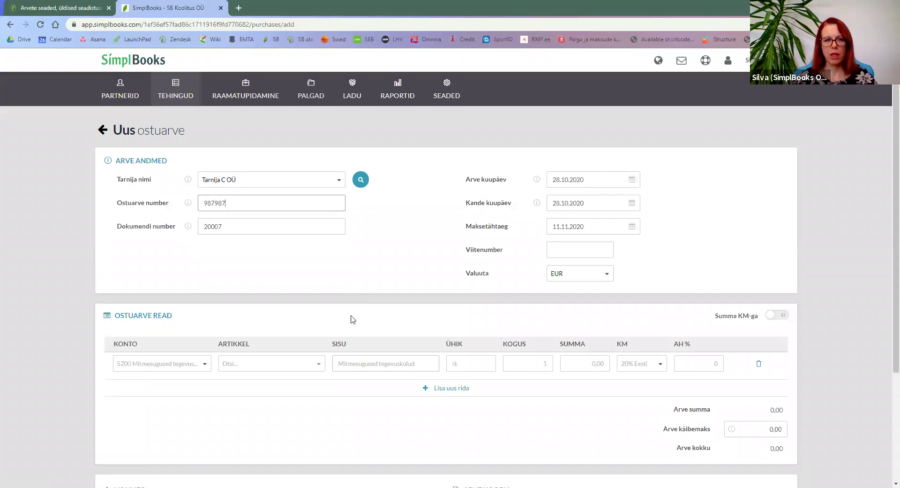
- Fill the first invoice row with account 5405 Metallide ost KMS p41 erikorra alusel and a sum of 150,00
click(149, 366)
text(metal)
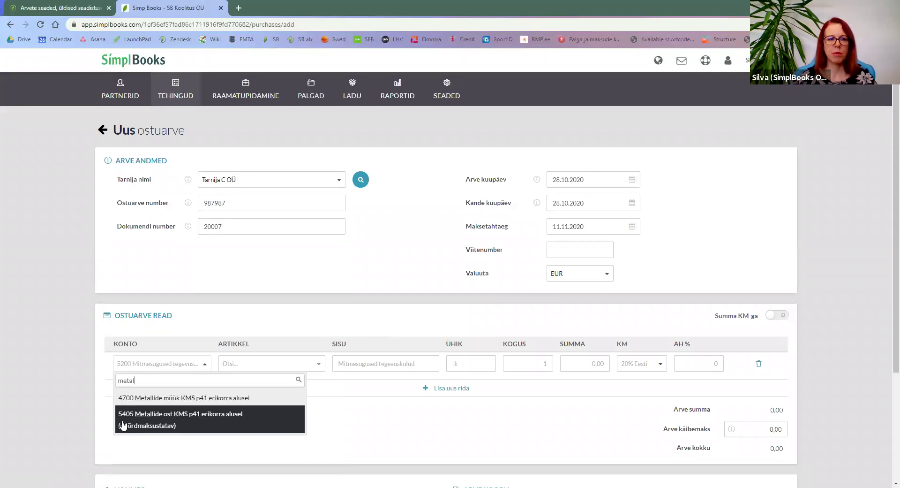
click(153, 424)
click(540, 368)
key(Tab)
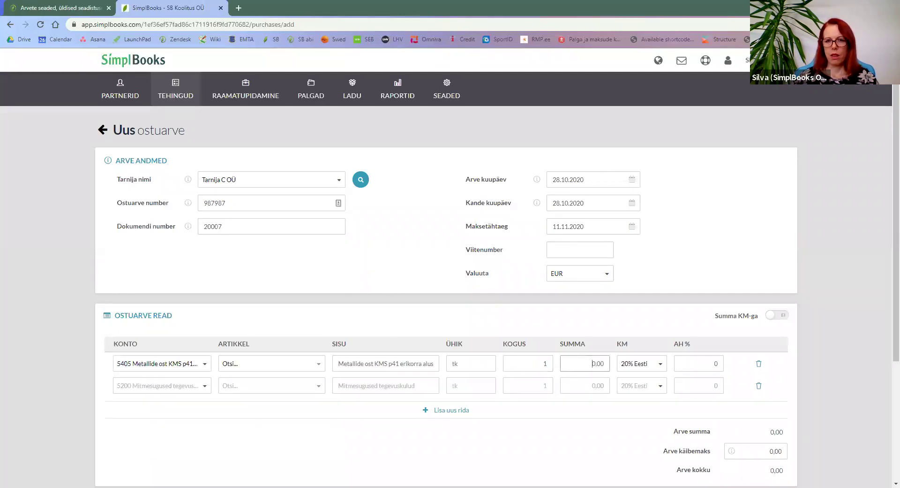
- Set the row's VAT rate to 0% Metalli ost and save the purchase invoice
click(659, 364)
scroll(676, 399, down, 3)
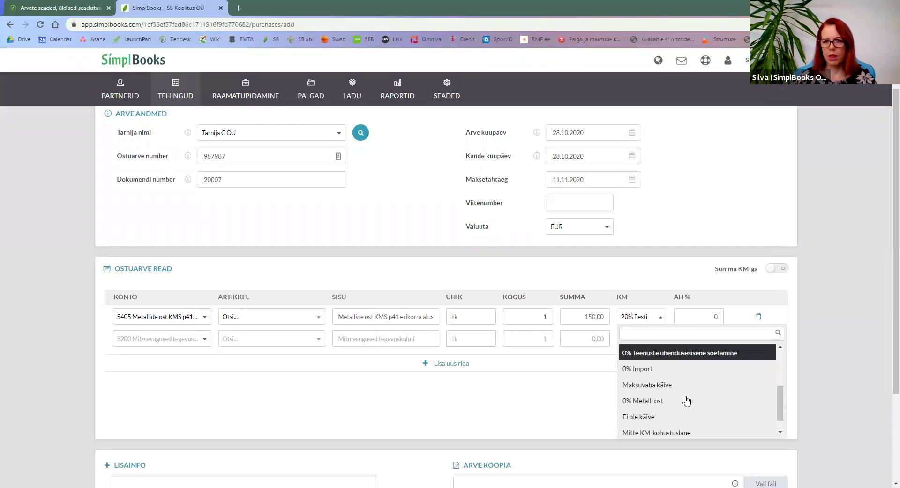
click(662, 403)
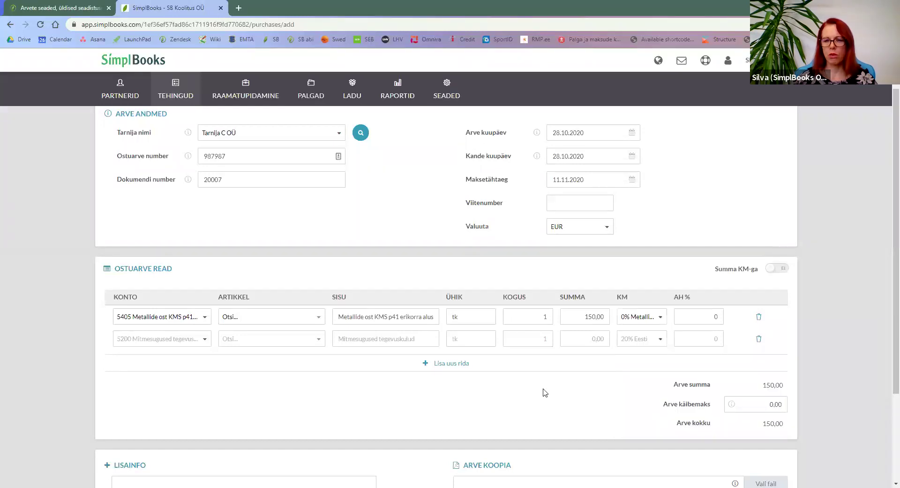
scroll(545, 392, down, 3)
click(133, 437)
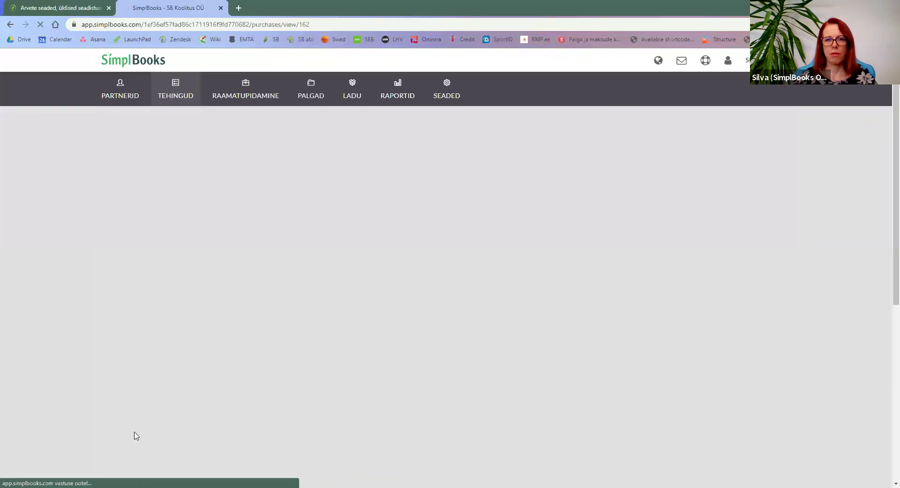
- Open the VAT report and expand rows 1 and 7.1 to examine the accounts behind the metal purchase amounts
mouse_move(247, 89)
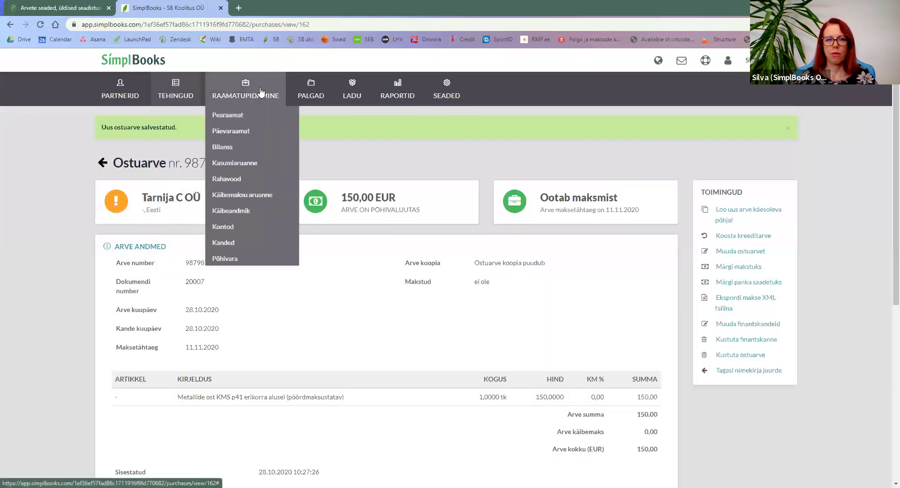
click(258, 197)
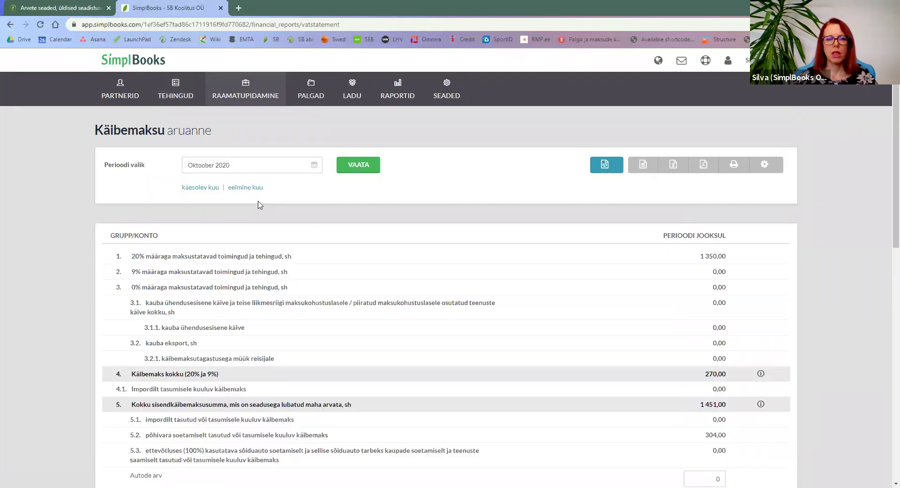
click(159, 258)
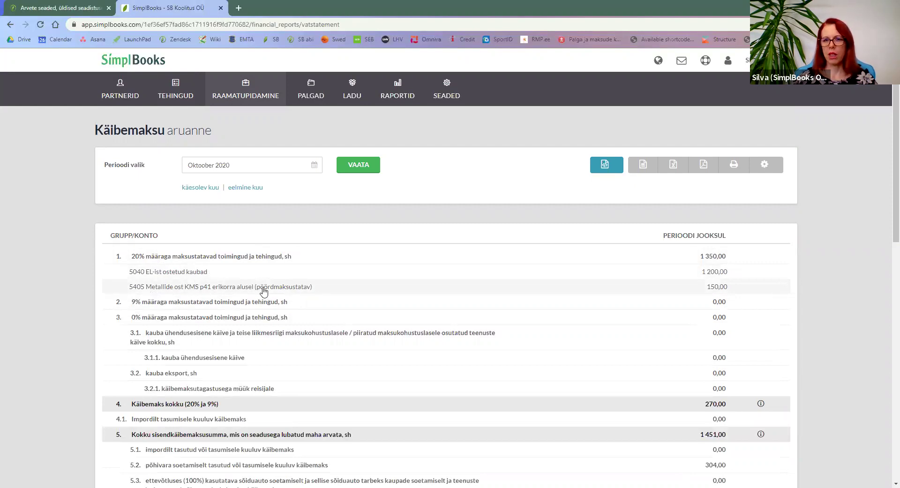
scroll(579, 314, down, 3)
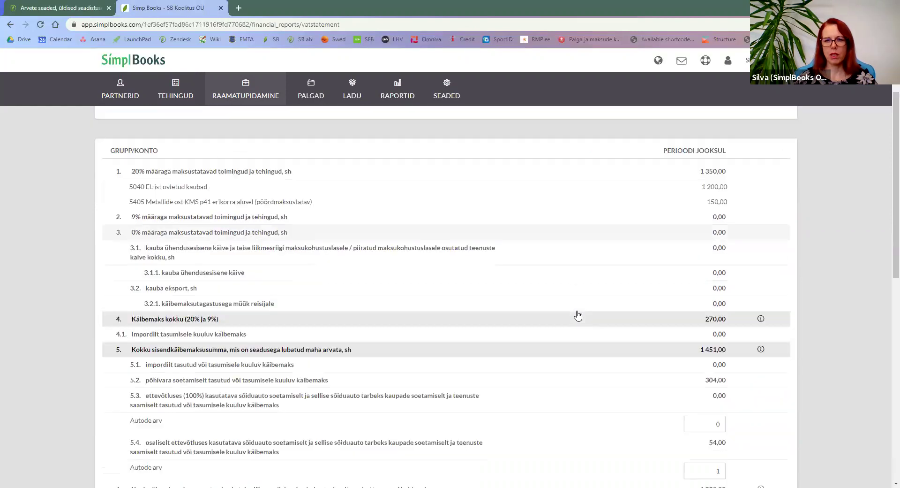
scroll(578, 314, down, 2)
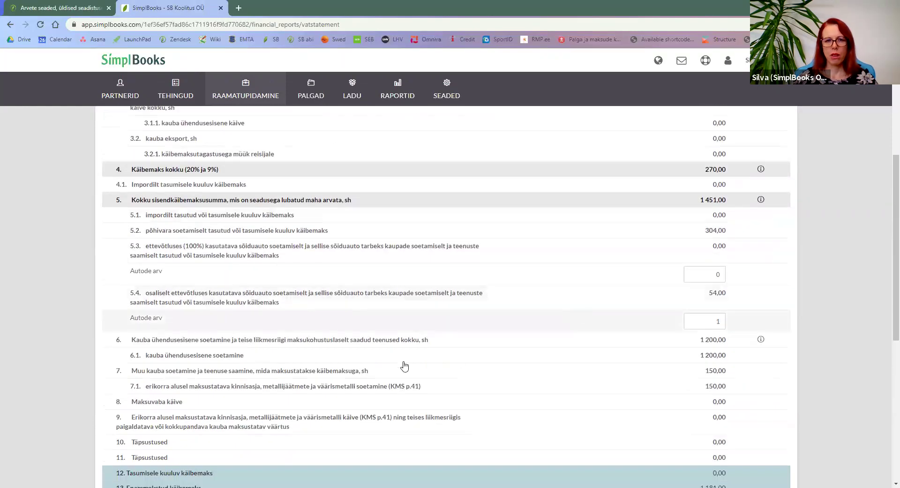
click(205, 388)
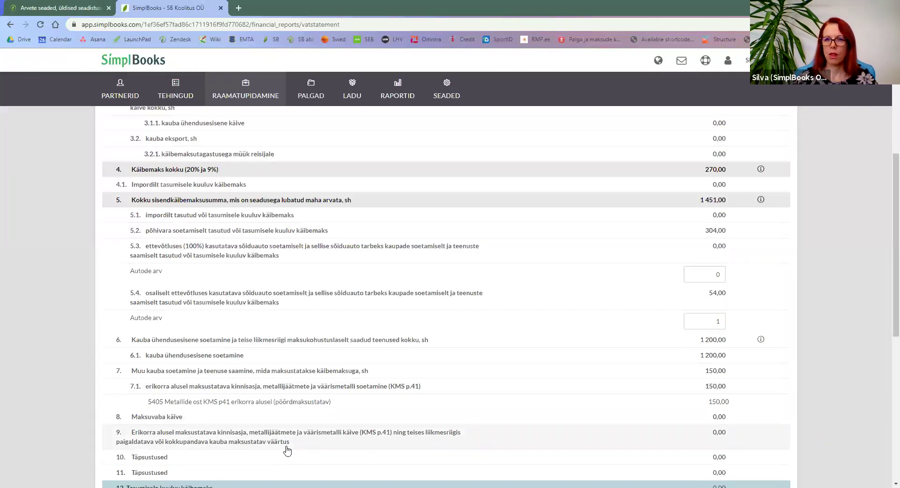
scroll(364, 311, up, 5)
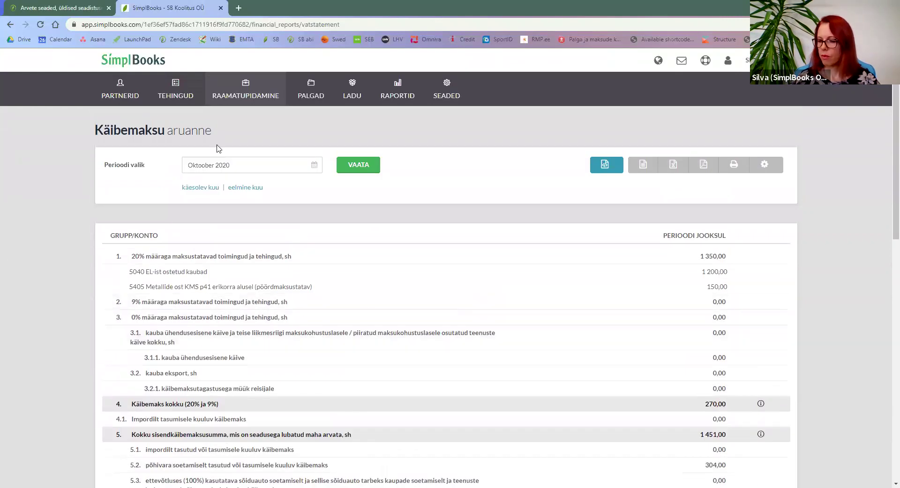
- Return to the purchase invoice list and start another new purchase invoice
mouse_move(195, 100)
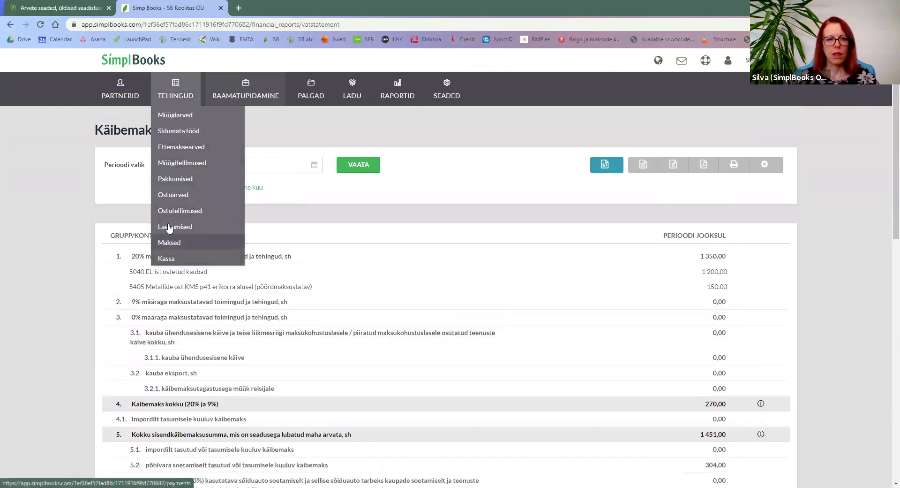
click(168, 196)
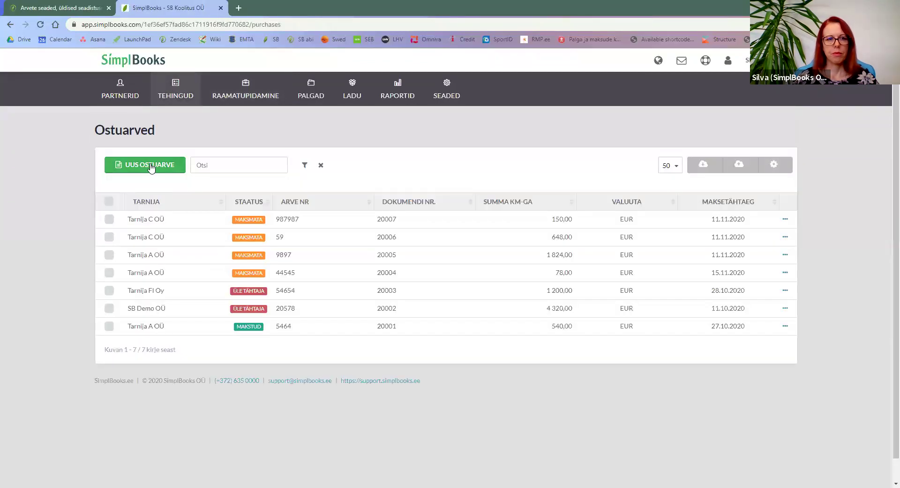
click(151, 167)
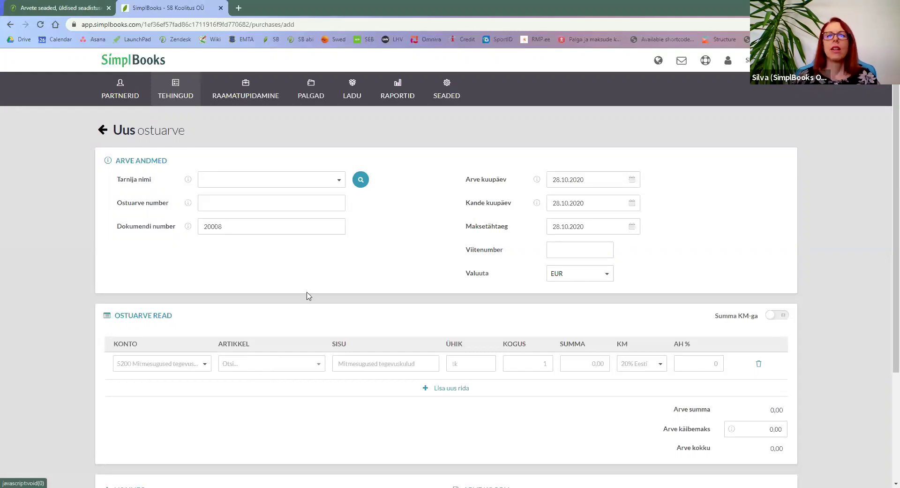
- View the warehouse article list in a separate browser tab, and return to the new purchase invoice
mouse_move(352, 94)
right_click(364, 199)
click(382, 204)
click(274, 8)
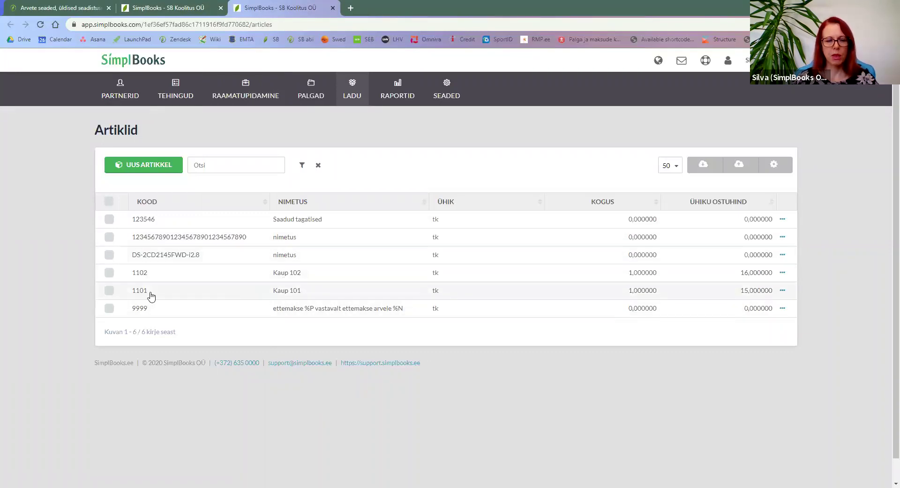
mouse_move(175, 89)
click(187, 133)
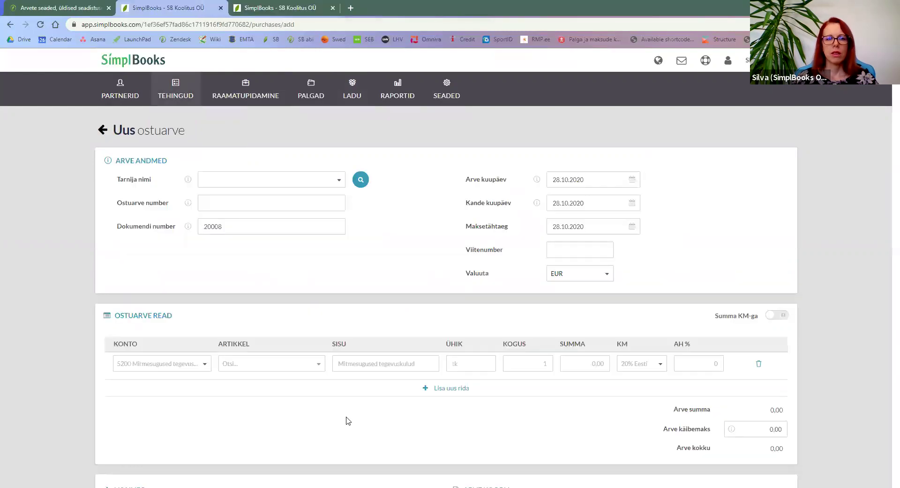
- Set the supplier to Tarnija A OÜ, the purchase invoice number to 564654 and the invoice date to 22.10.2020
click(235, 180)
text(tarni)
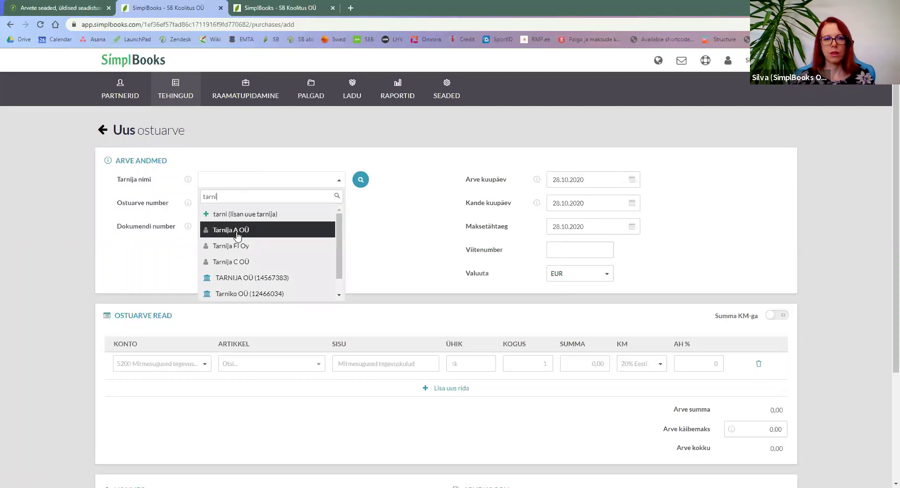
click(235, 229)
click(223, 203)
text(564654)
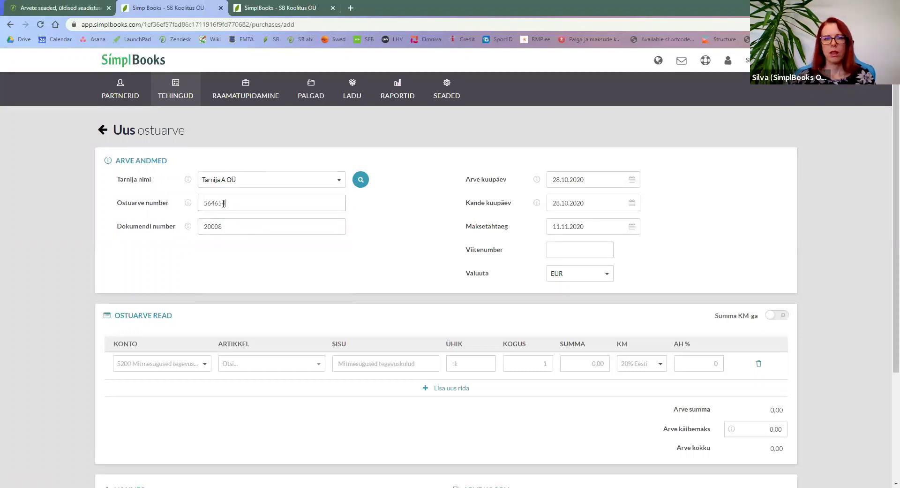
click(590, 179)
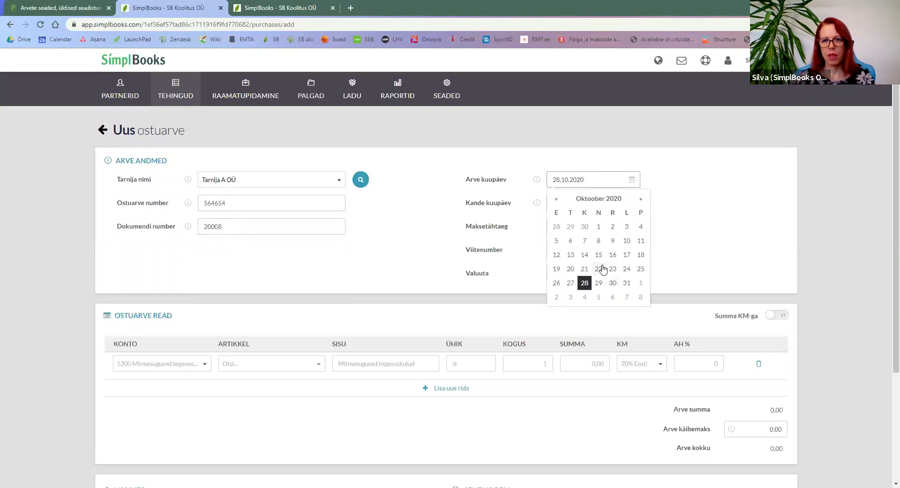
click(599, 268)
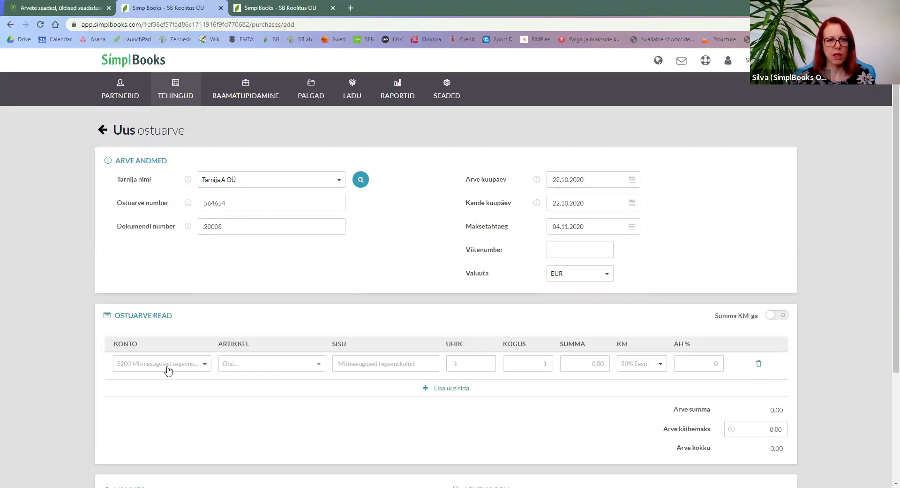
- Add article 1101 Kaup 101 to the first invoice row with a quantity of 10
click(270, 368)
text(11)
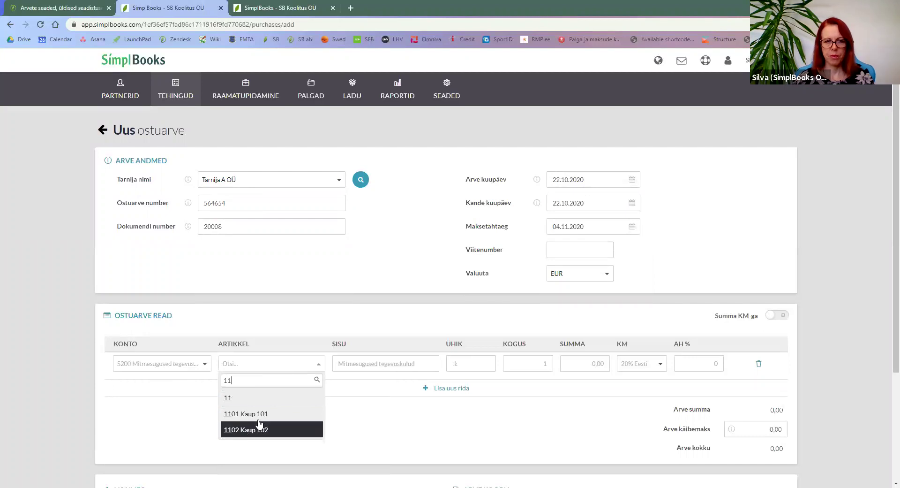
click(257, 414)
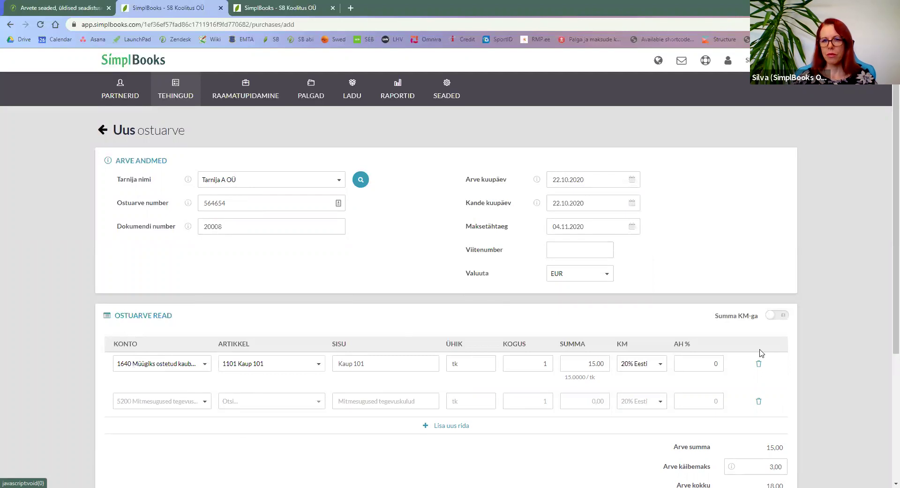
click(568, 363)
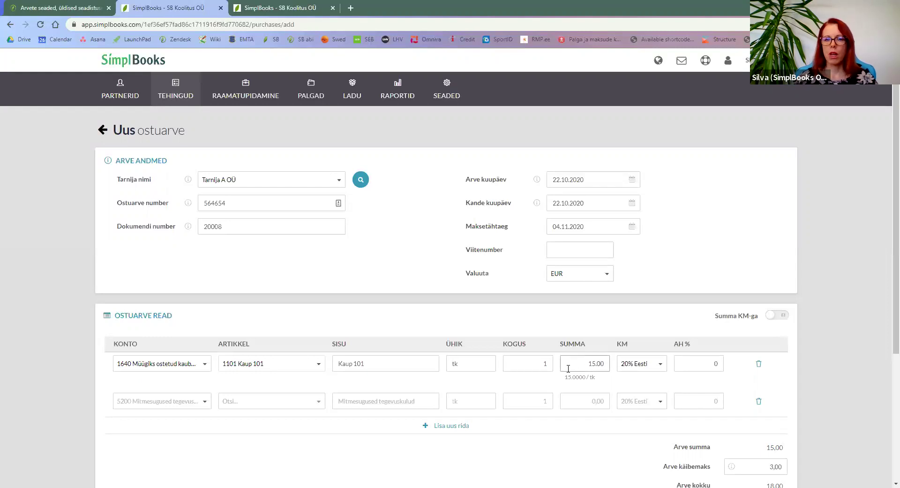
key(shift+Tab)
text(0)
key(Tab)
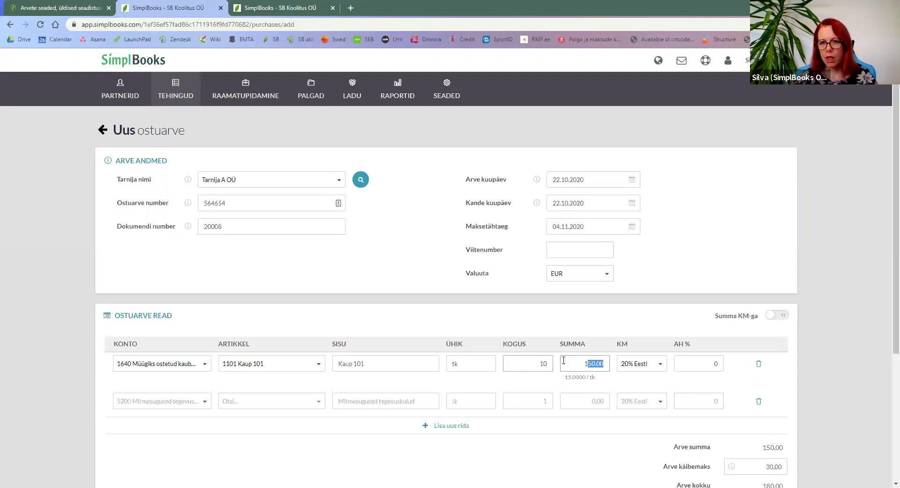
- Set the Summa of the Kaup 101 row to 140.00
click(531, 352)
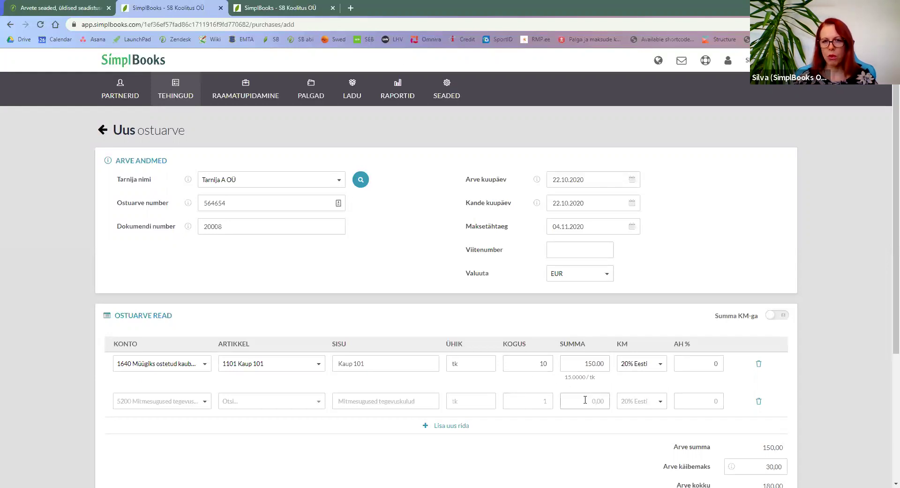
drag(561, 378, 581, 394)
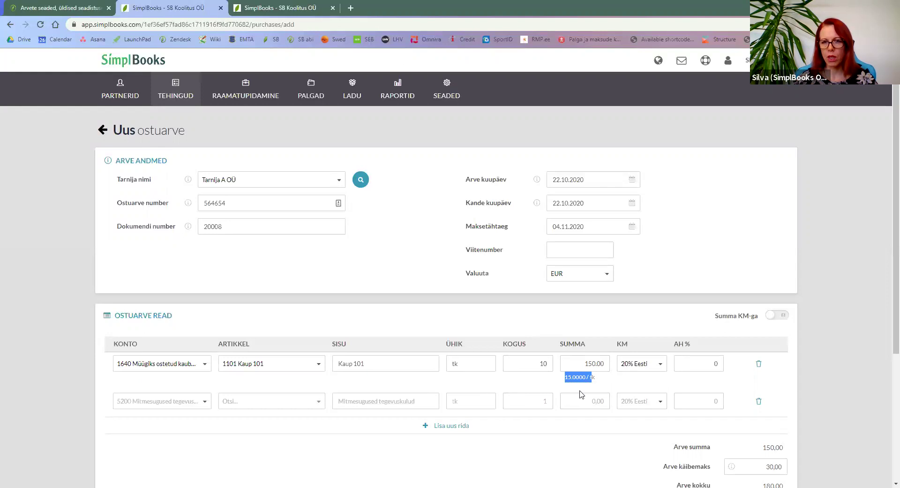
click(592, 362)
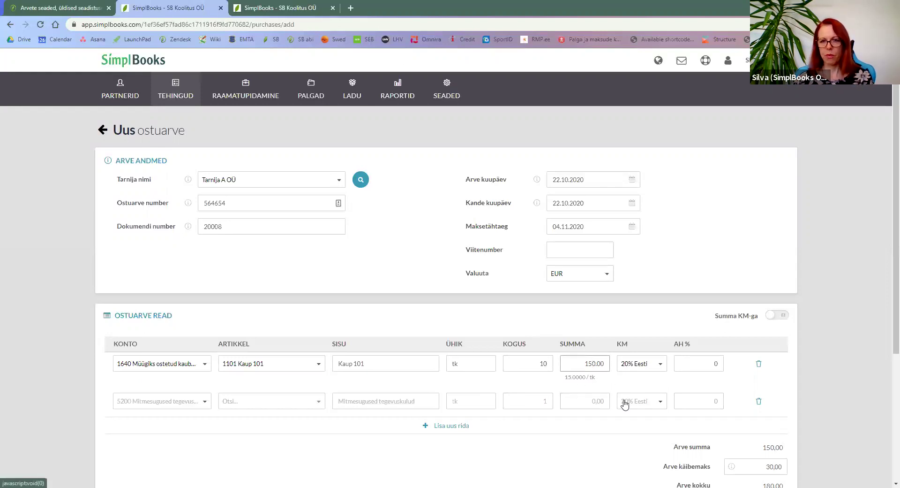
key(BackSpace)
text(4)
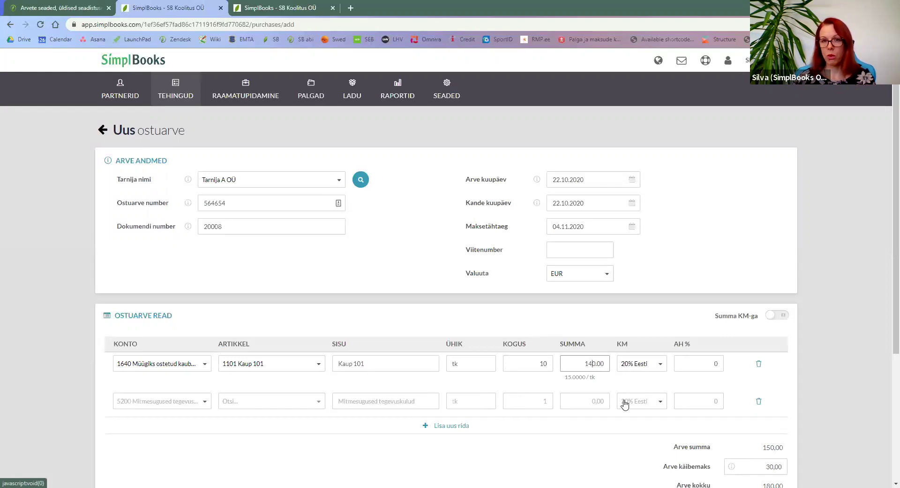
double_click(634, 287)
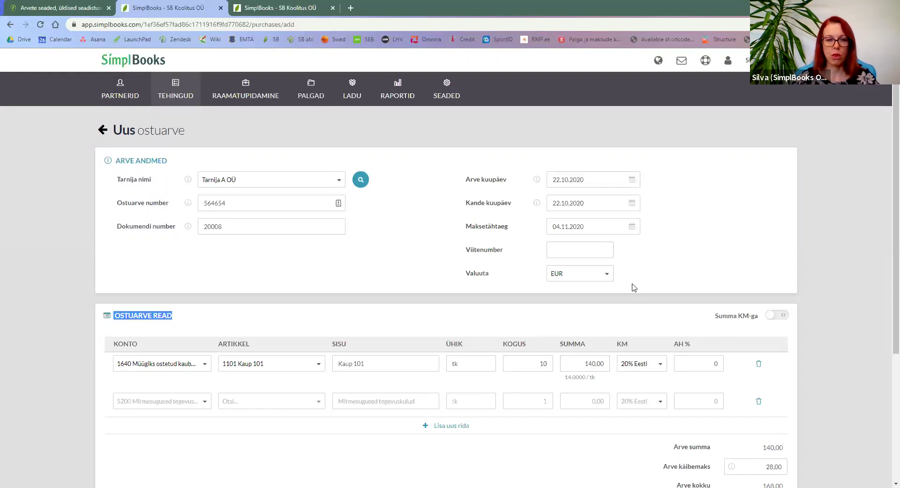
click(671, 295)
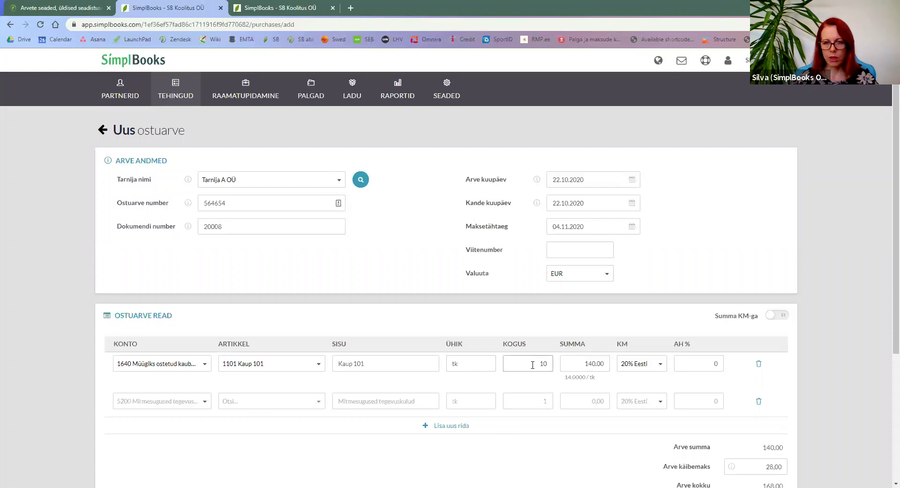
- Review the row's amount and the invoice totals, and save the purchase invoice
click(566, 363)
drag(581, 364, 616, 366)
click(591, 452)
scroll(597, 435, down, 3)
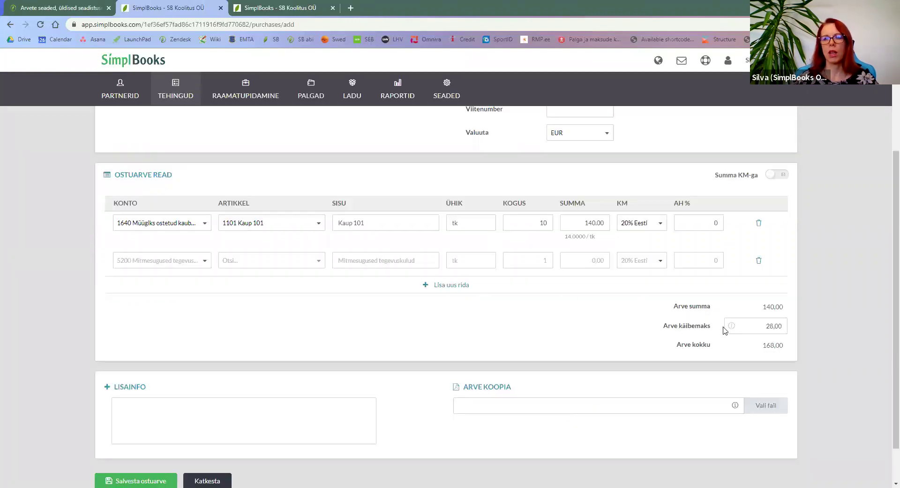
scroll(562, 324, down, 1)
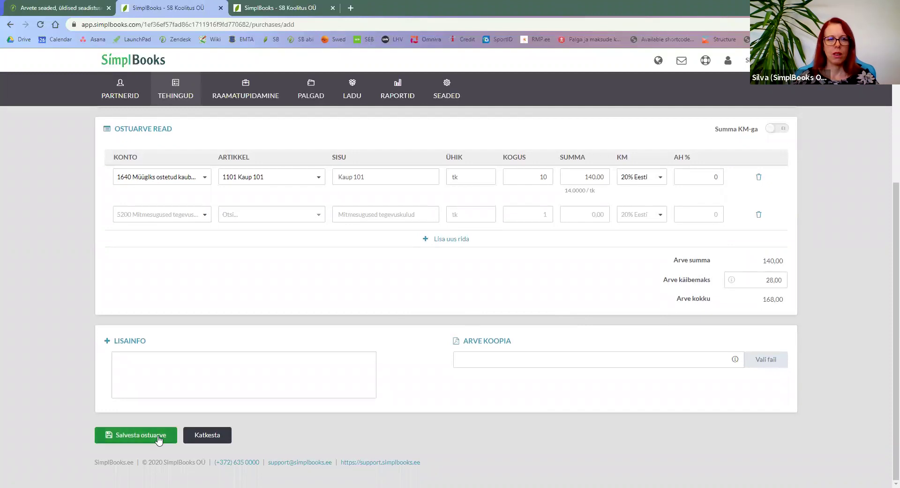
click(158, 439)
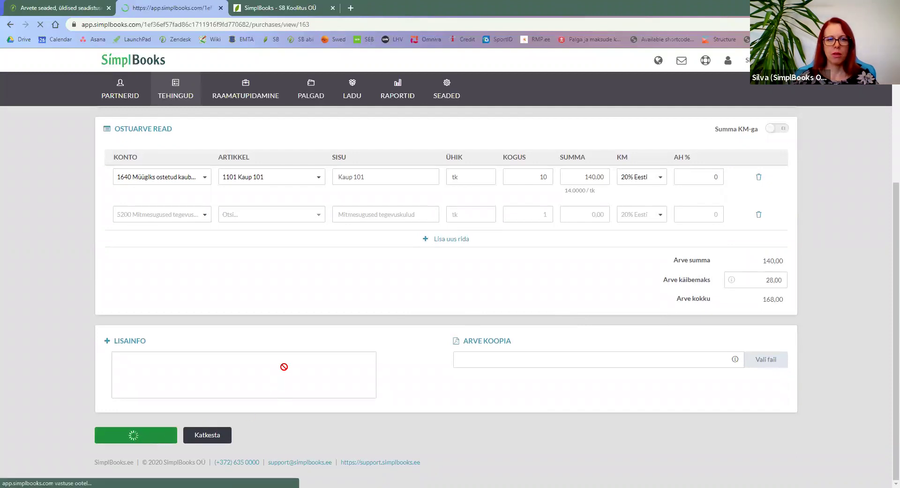
- Examine the saved invoice's stock entry and financial entry, and return to the purchase invoice list
scroll(283, 361, down, 6)
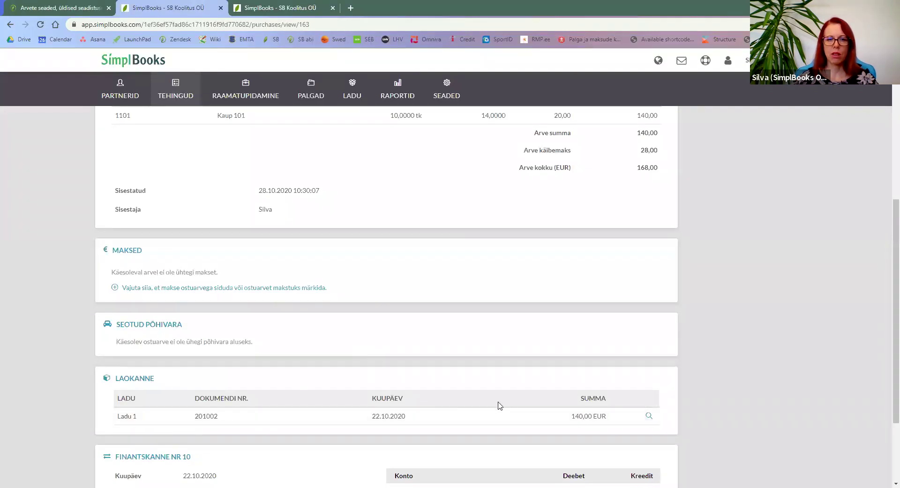
scroll(713, 415, down, 3)
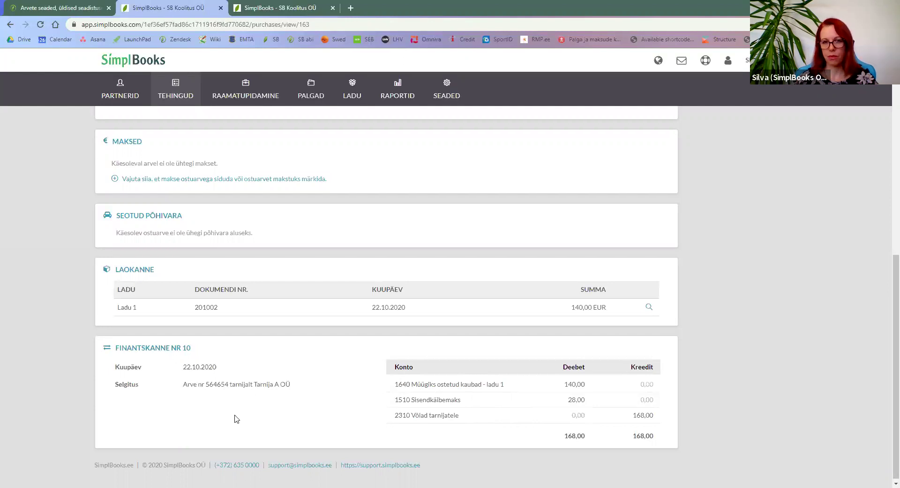
scroll(233, 413, up, 10)
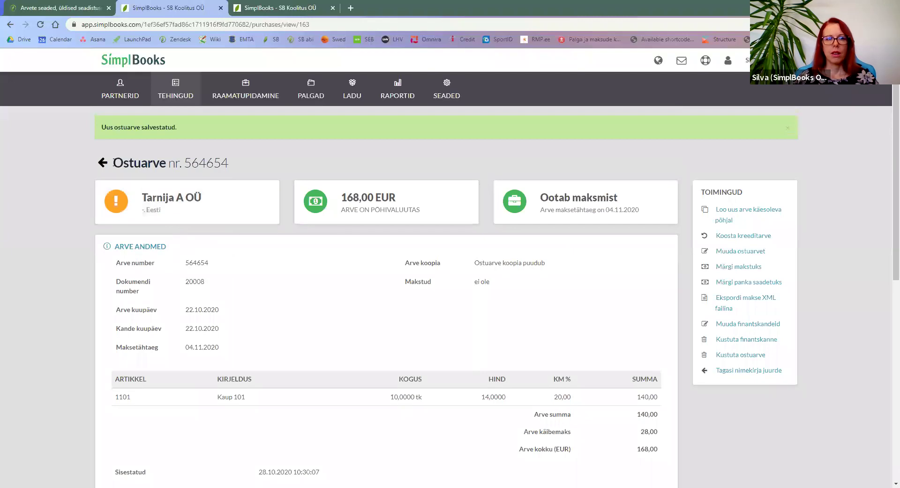
click(101, 163)
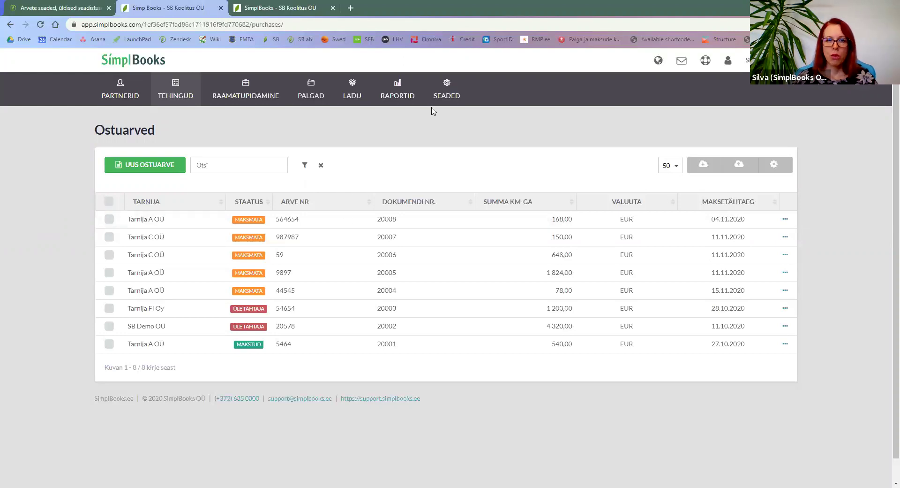
- View the company profile settings, and return to the purchase invoice list
mouse_move(450, 94)
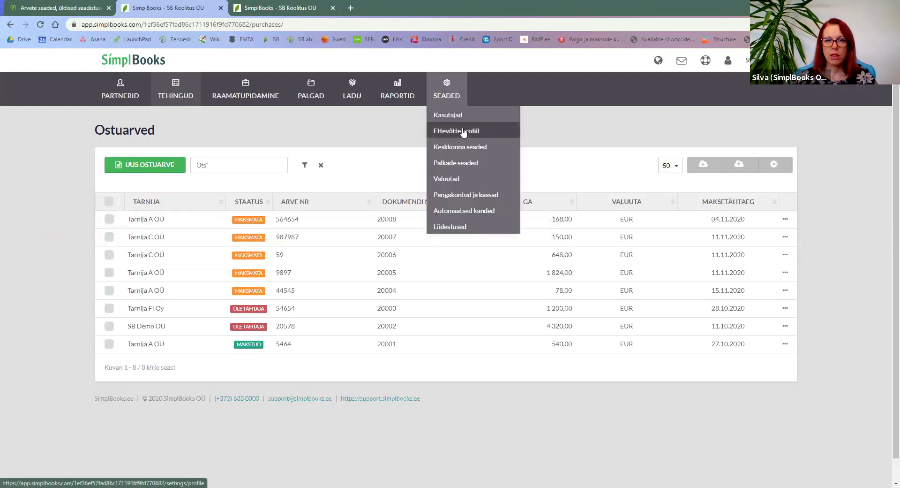
click(463, 132)
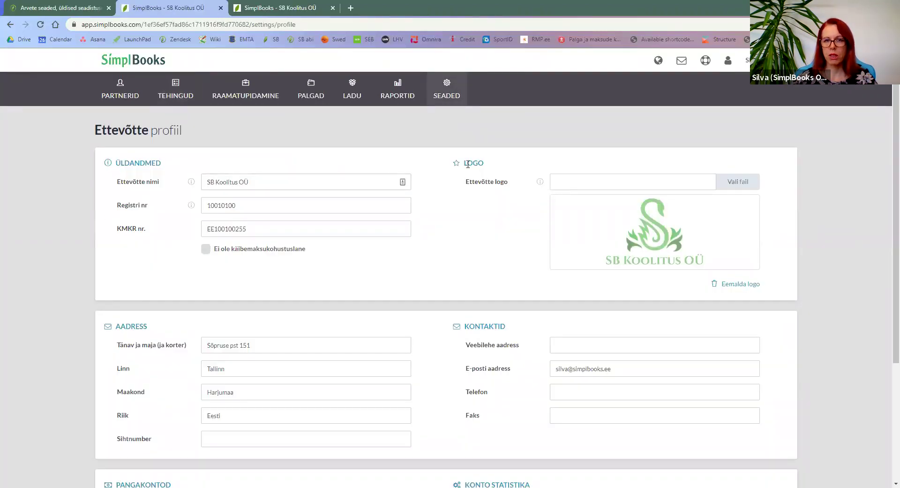
scroll(468, 164, down, 4)
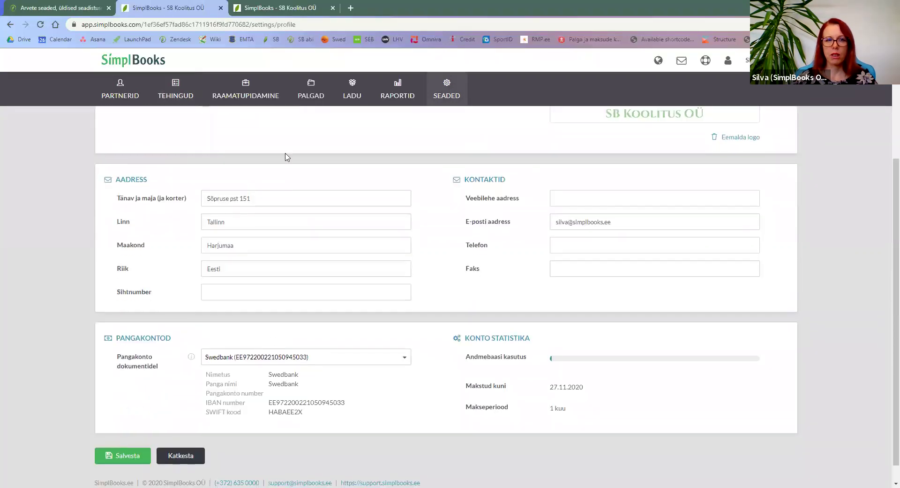
mouse_move(251, 71)
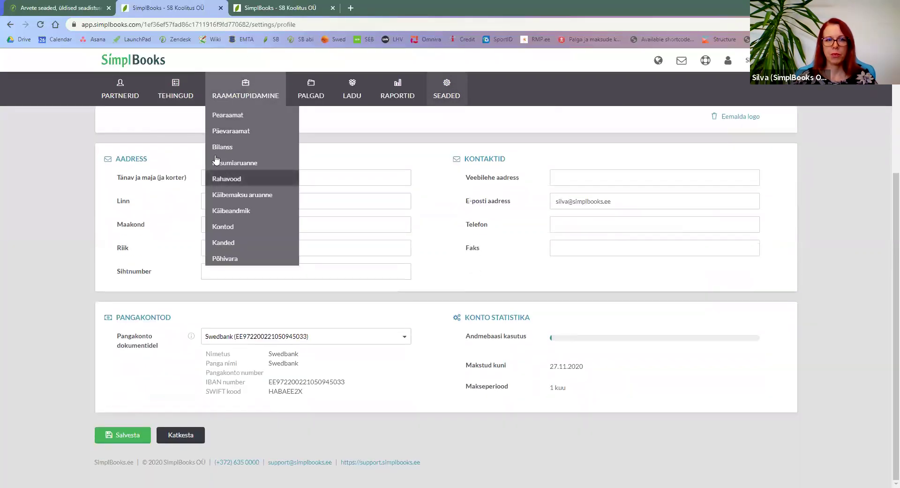
mouse_move(175, 93)
click(179, 197)
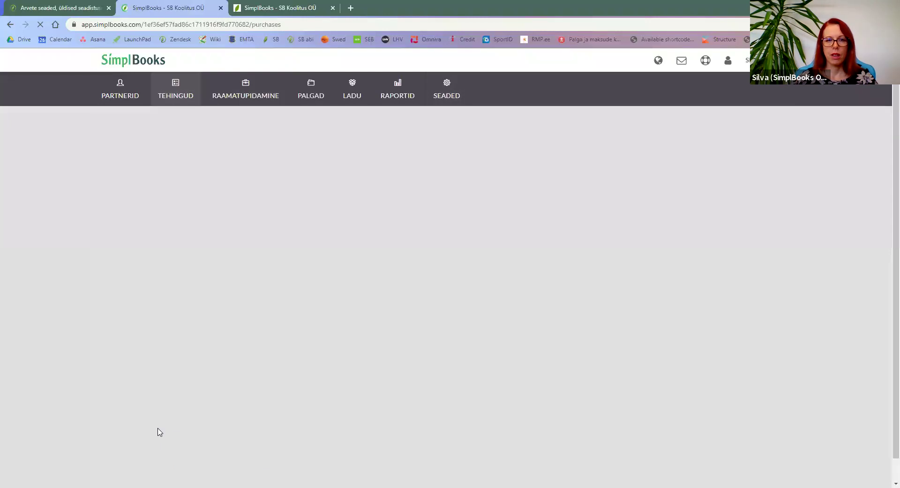
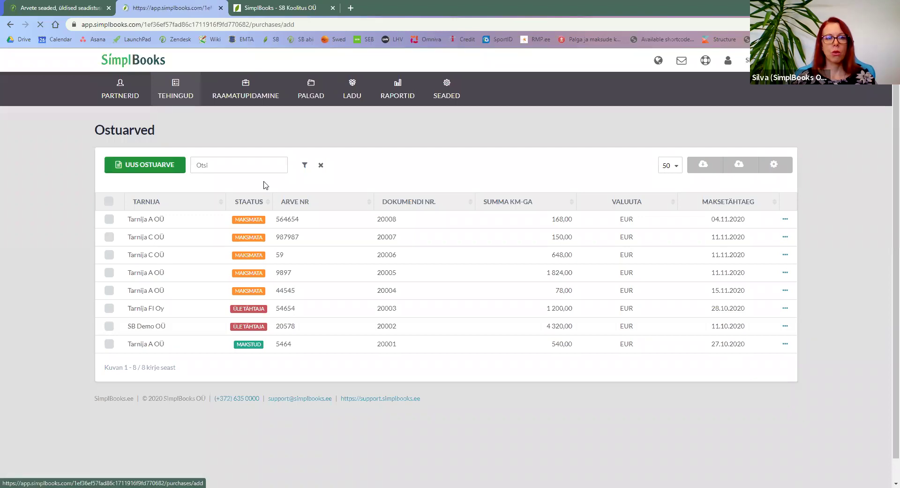
- Start a new purchase invoice with supplier Tarnija C OÜ and purchase invoice number 234979
click(155, 165)
click(202, 180)
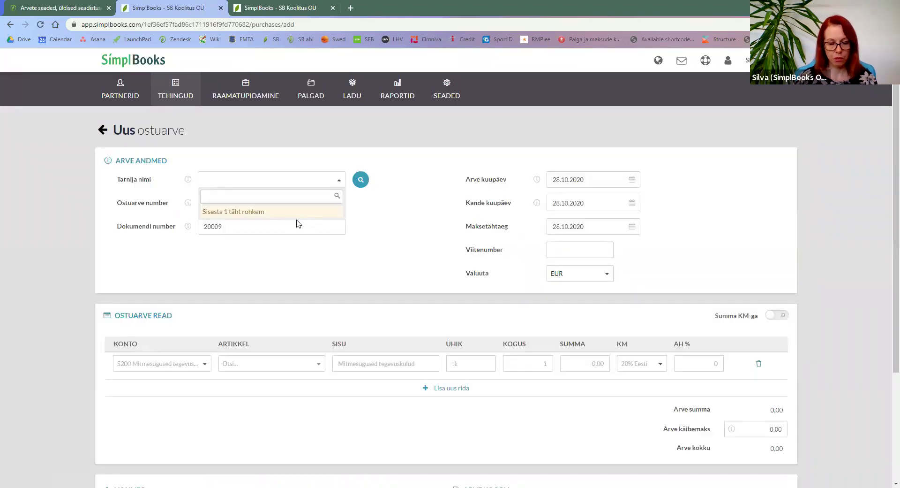
text(tart)
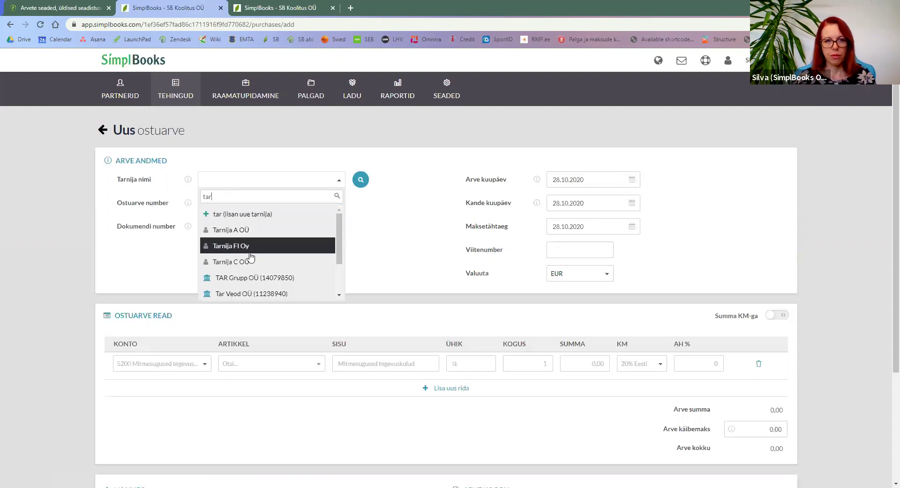
click(236, 261)
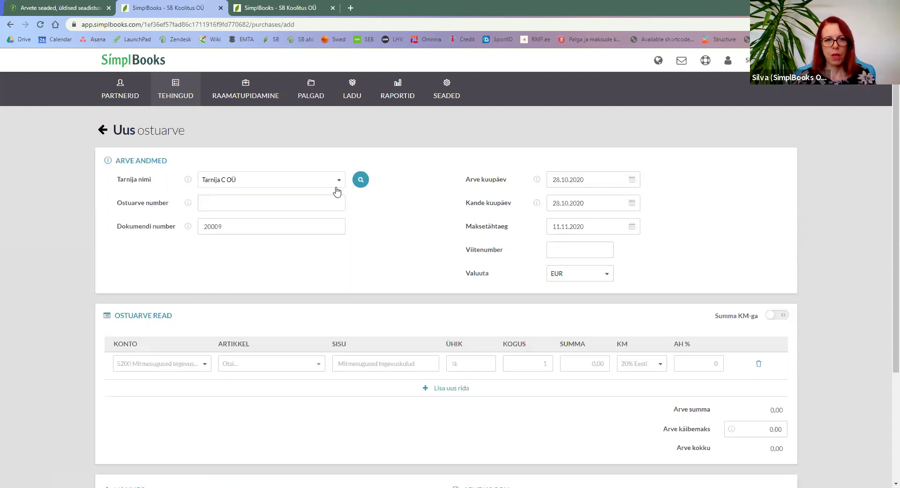
click(235, 203)
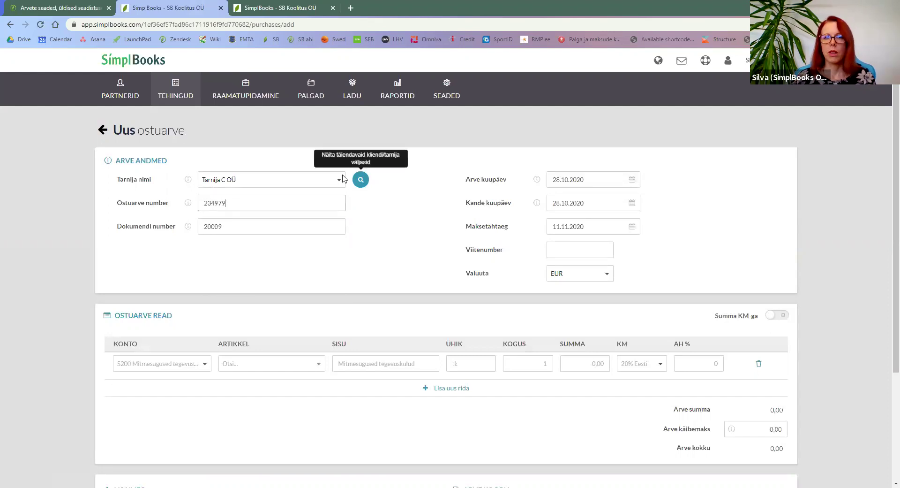
- Set the first invoice row to account 5030 Müügiks ostetud kaubad with a sum of 500.00
click(134, 371)
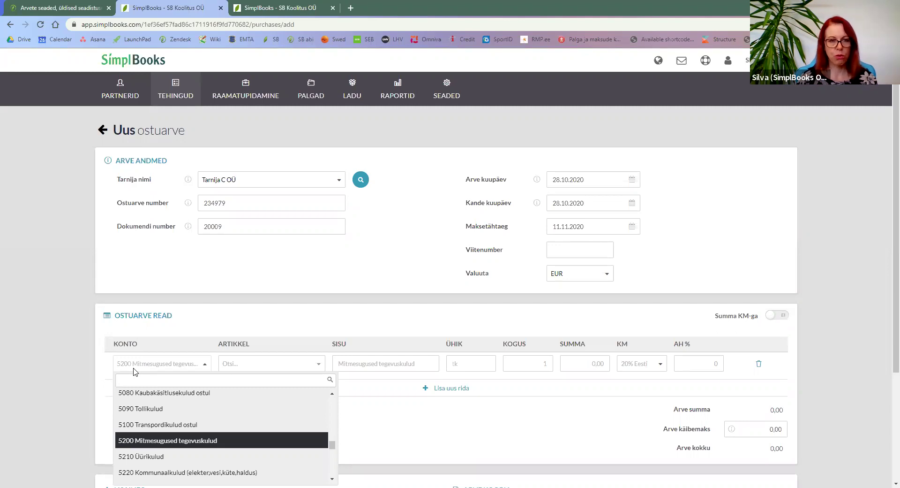
text(kau)
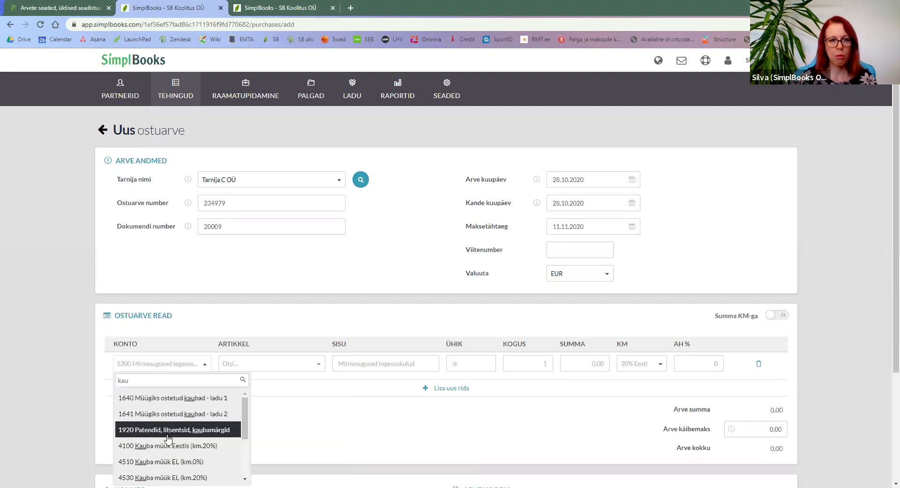
scroll(169, 436, down, 1)
scroll(169, 436, down, 1)
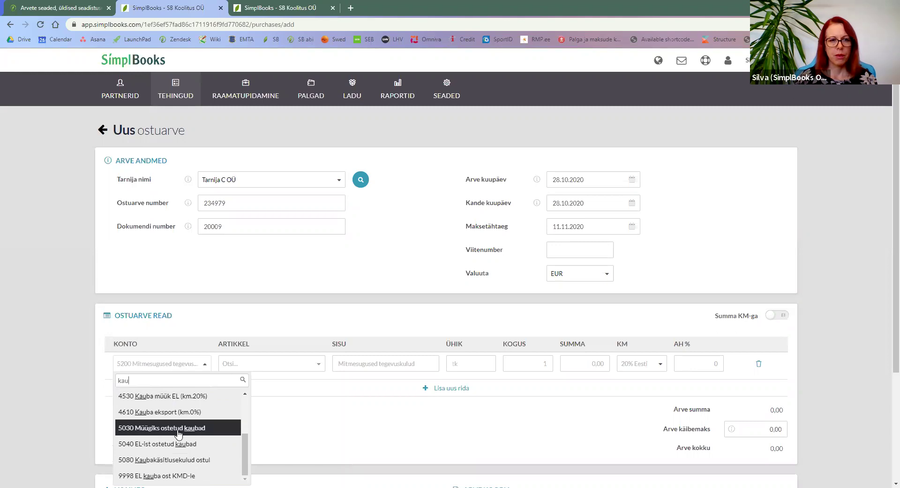
click(170, 430)
click(588, 365)
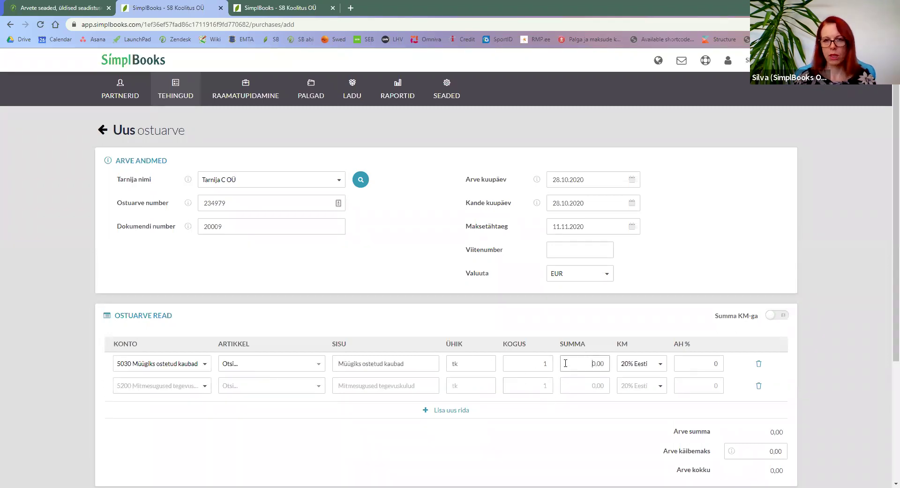
text(50)
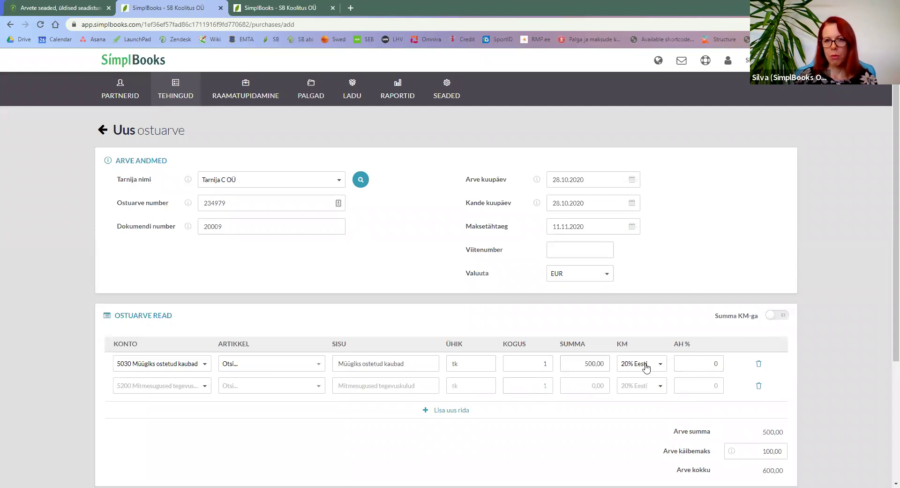
- Set the row's VAT rate to 0% Import and save the purchase invoice
click(644, 365)
scroll(782, 422, down, 3)
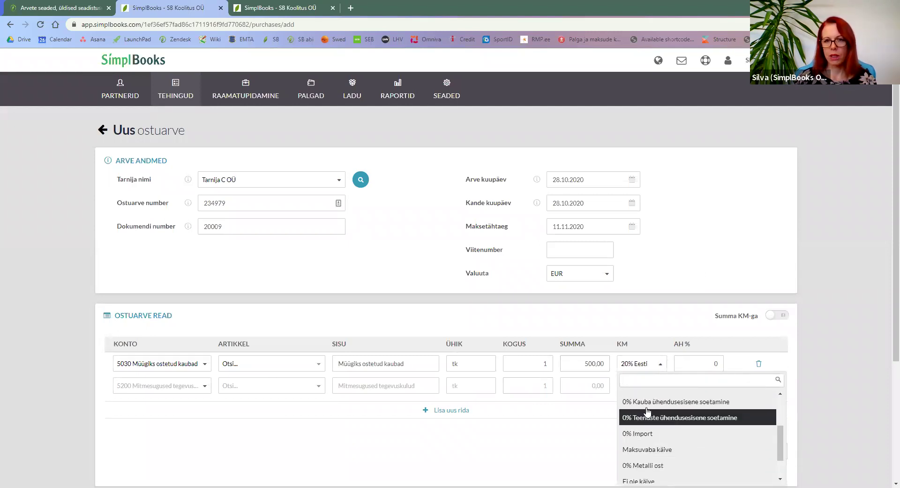
click(644, 436)
scroll(748, 379, down, 3)
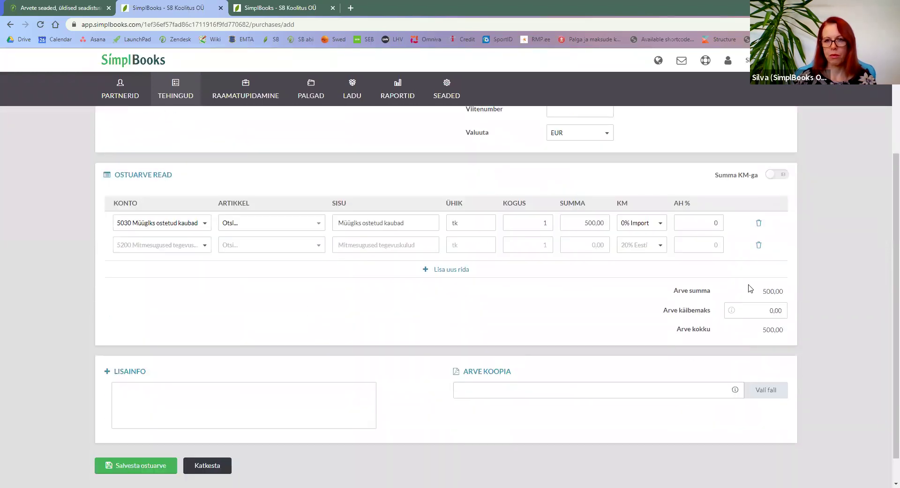
click(130, 467)
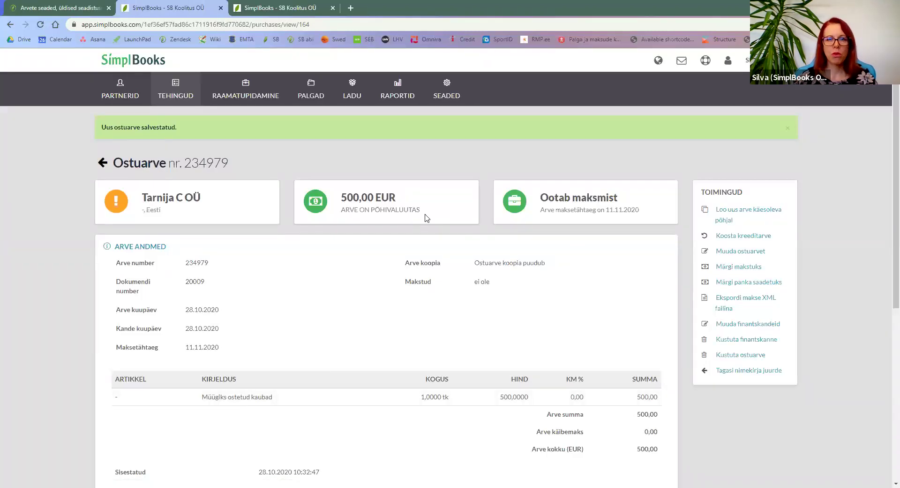
- From the purchase invoice list, start a new purchase invoice with supplier Tarnija A OÜ and purchase invoice number 7554
click(103, 163)
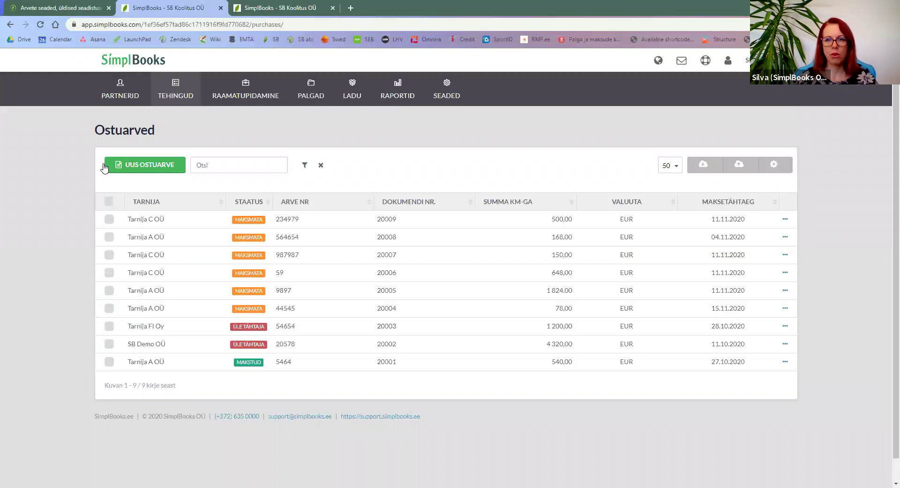
click(150, 165)
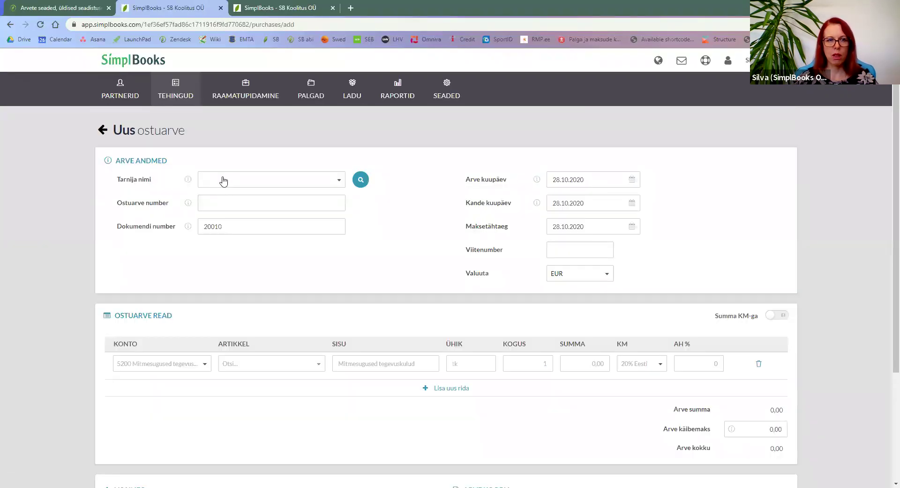
click(228, 177)
text(tarni)
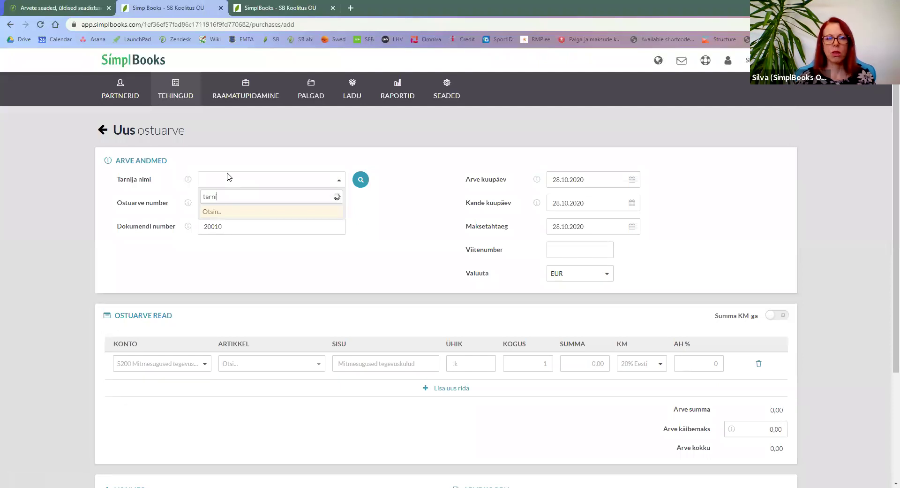
click(244, 231)
click(230, 209)
text(7554)
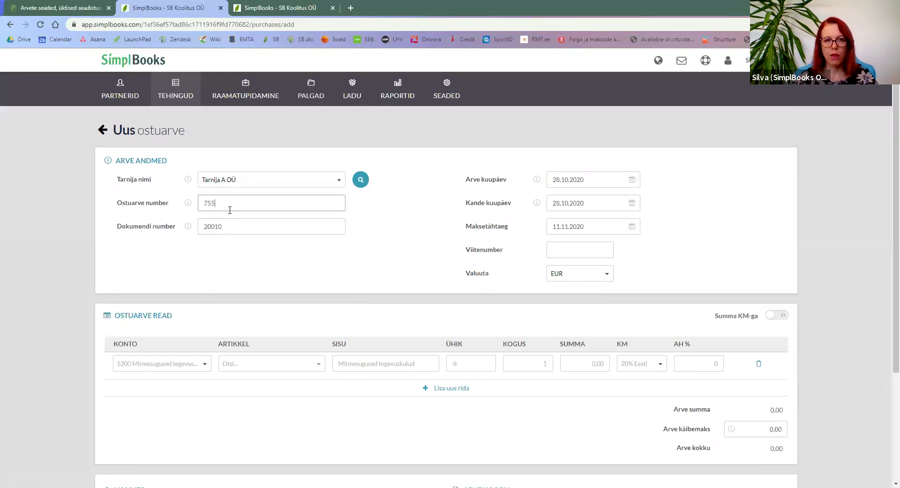
- Set the first invoice row to account 1511 Tollis impordilt tasutud käibemaks with a sum of 254.00
click(161, 365)
text(tolli)
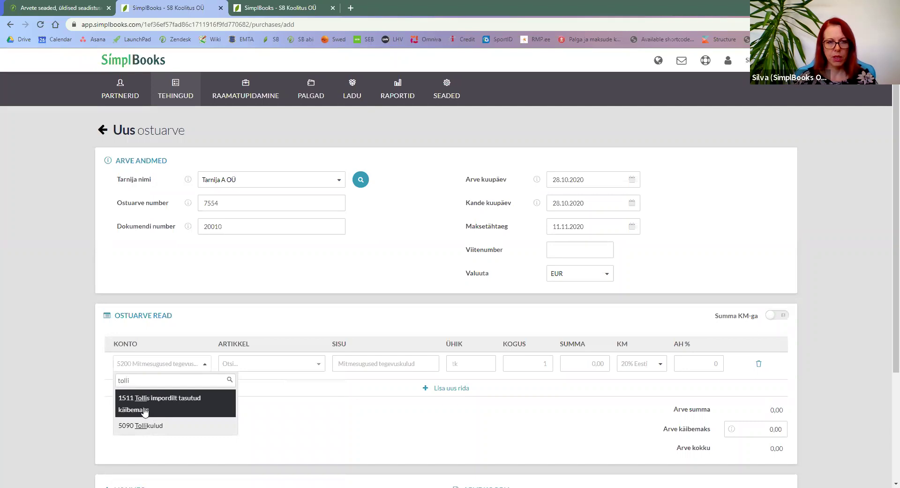
click(179, 409)
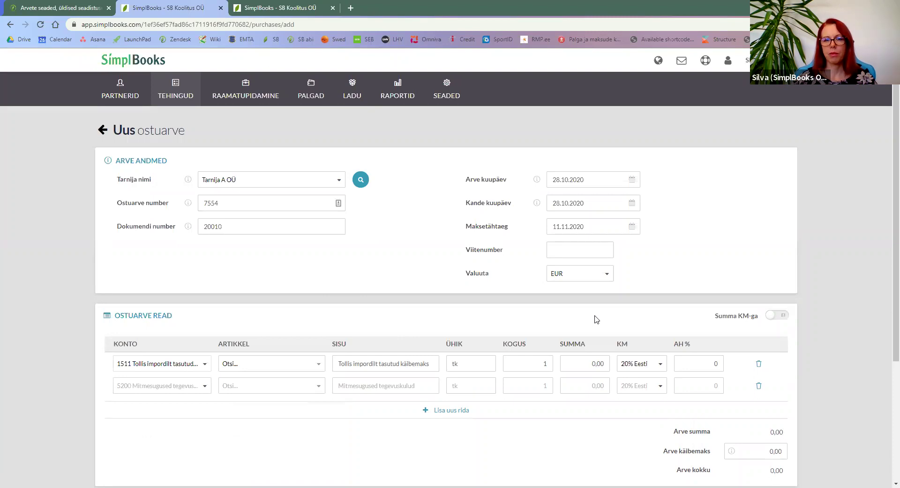
click(598, 364)
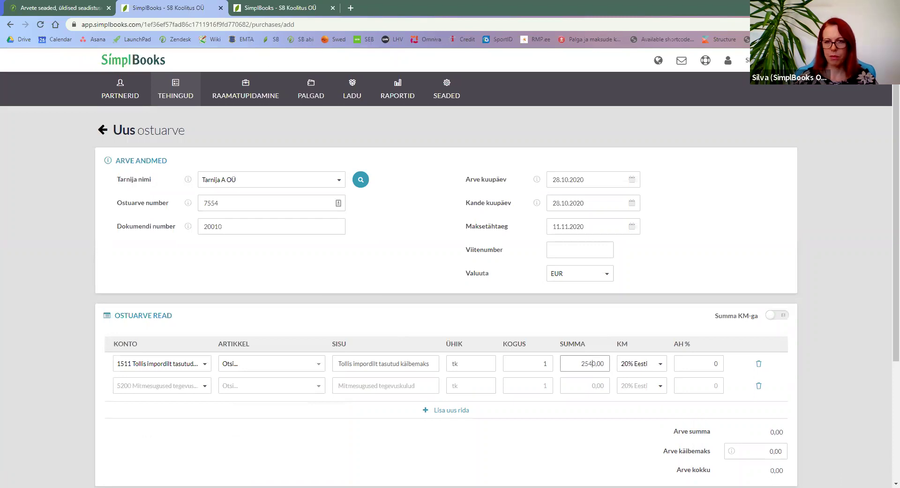
key(Delete)
key(Delete)
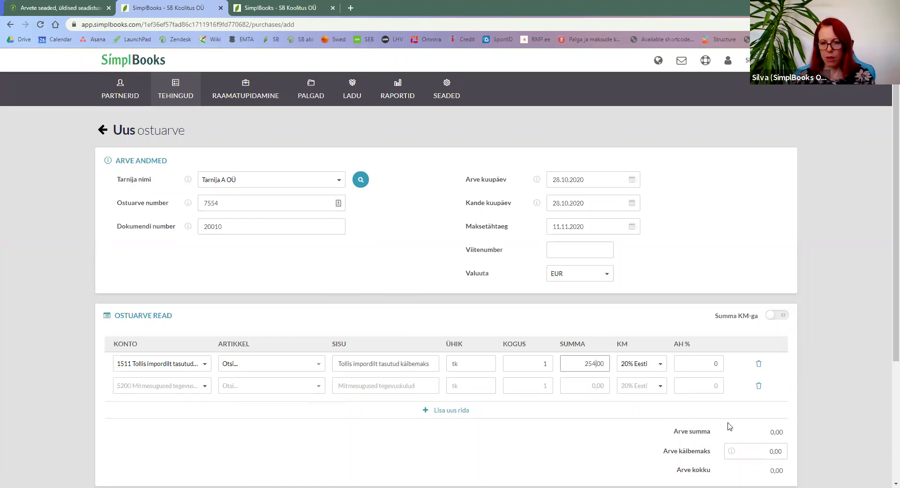
- Set the VAT rate of the 1511 row to Ei ole käive
click(649, 367)
drag(781, 420, 784, 467)
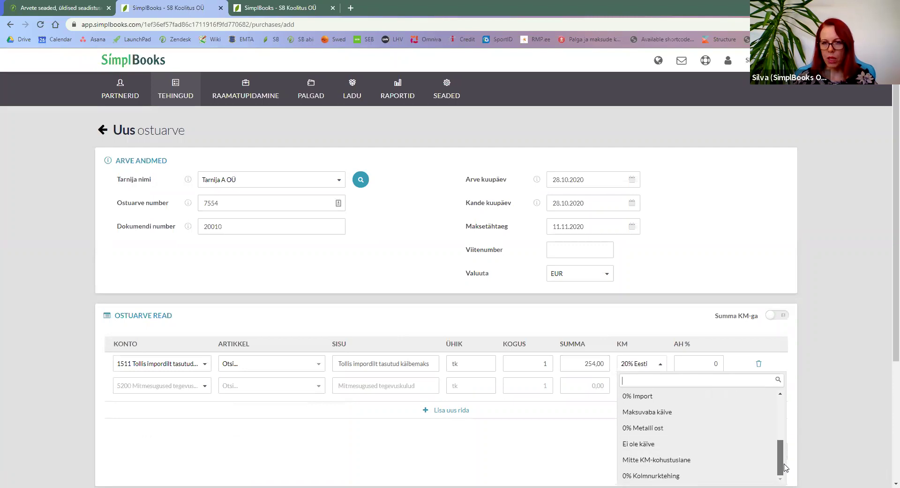
click(668, 445)
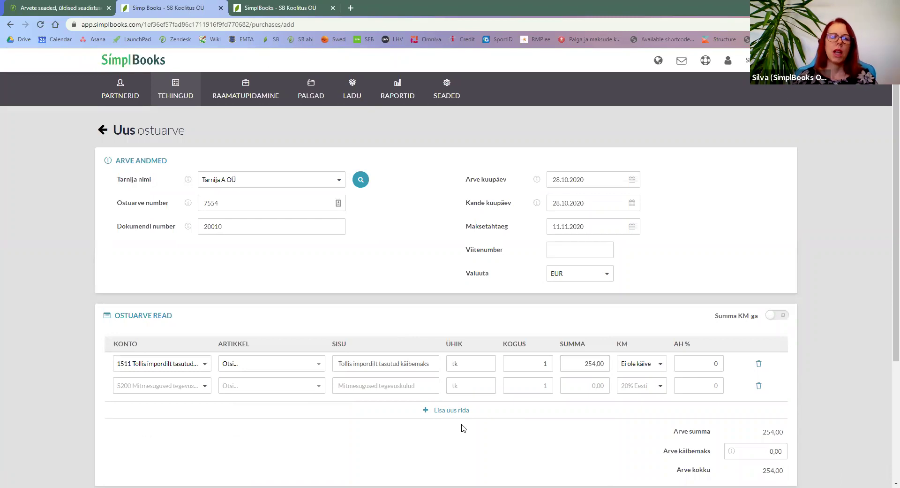
- Add a second row with account 5090 Tollikulud and a sum of 50.00, and save the purchase invoice
click(174, 392)
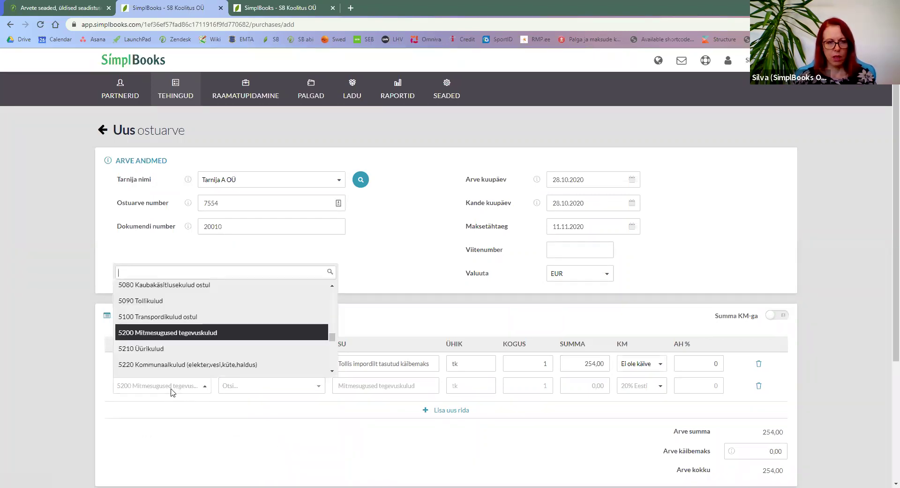
text(tol)
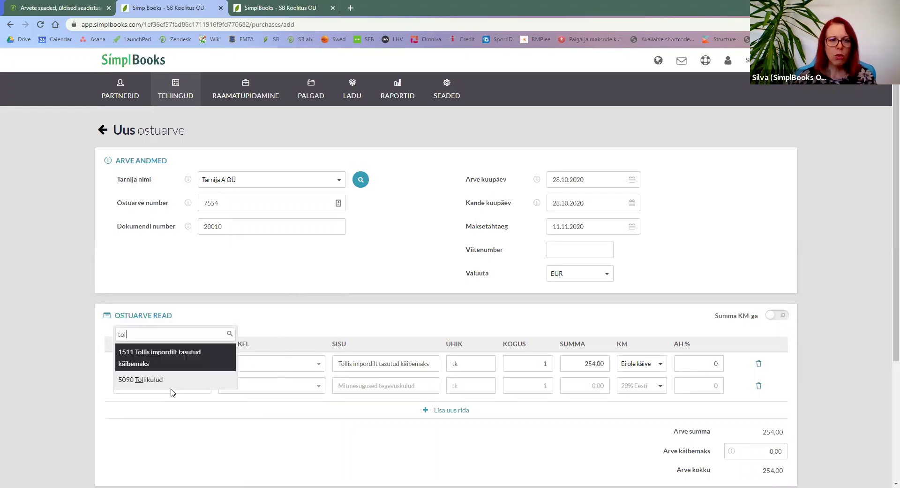
click(148, 380)
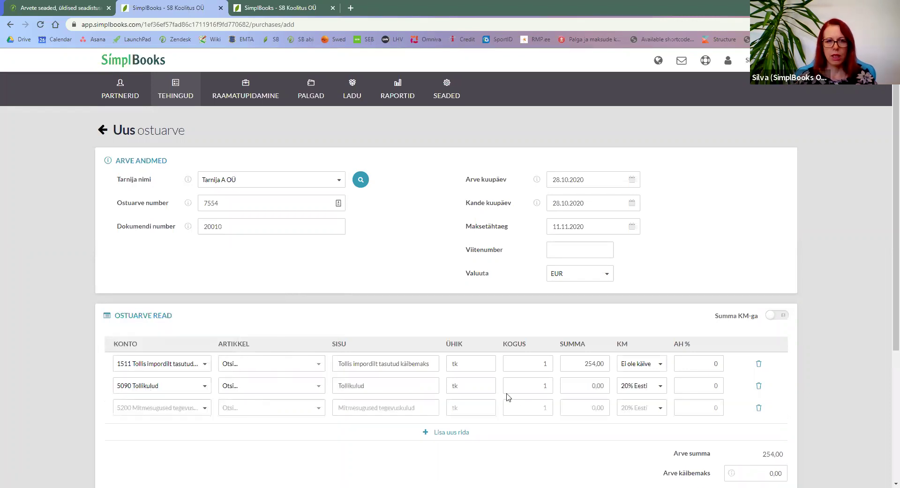
click(588, 388)
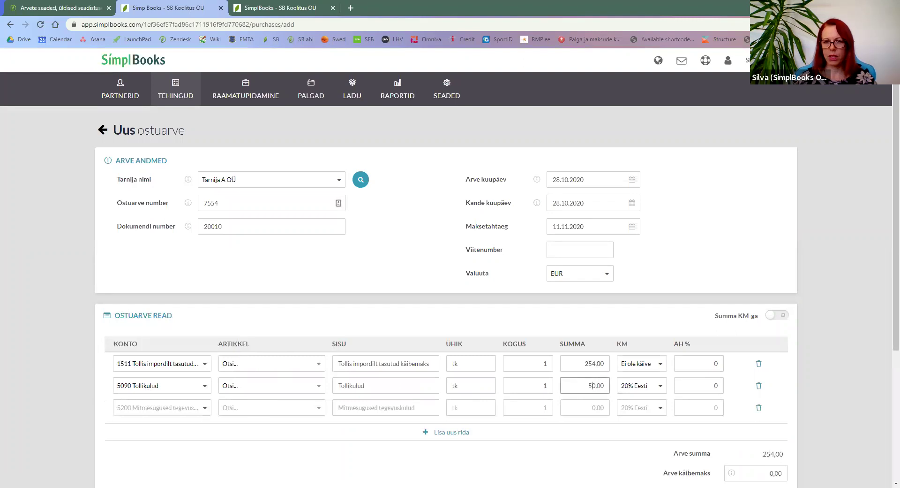
text(5)
click(550, 454)
scroll(687, 320, down, 3)
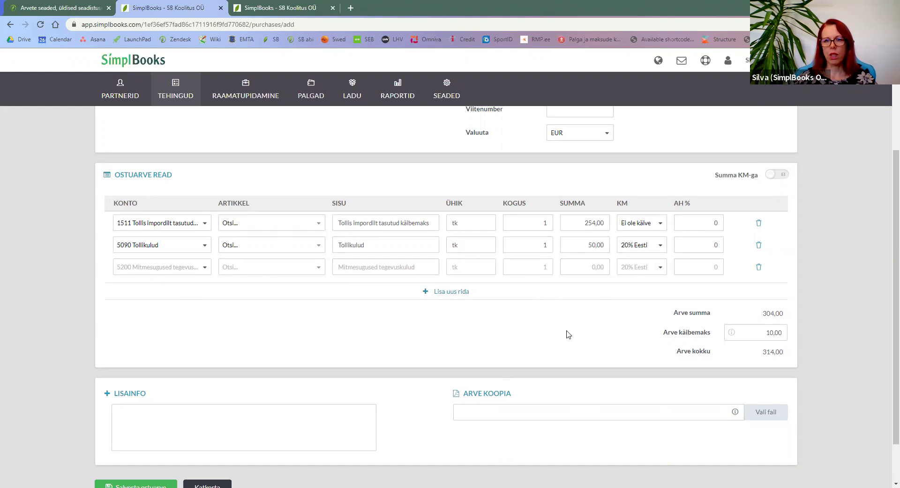
scroll(566, 333, up, 1)
scroll(422, 375, down, 2)
click(134, 432)
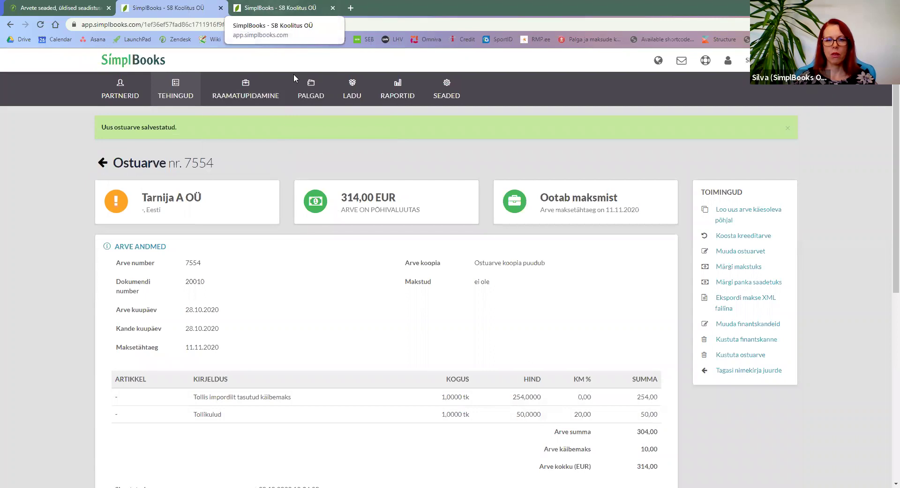
- Open the VAT report in the other SimplBooks browser tab and examine the accounts behind line 5.1 on import VAT
click(286, 8)
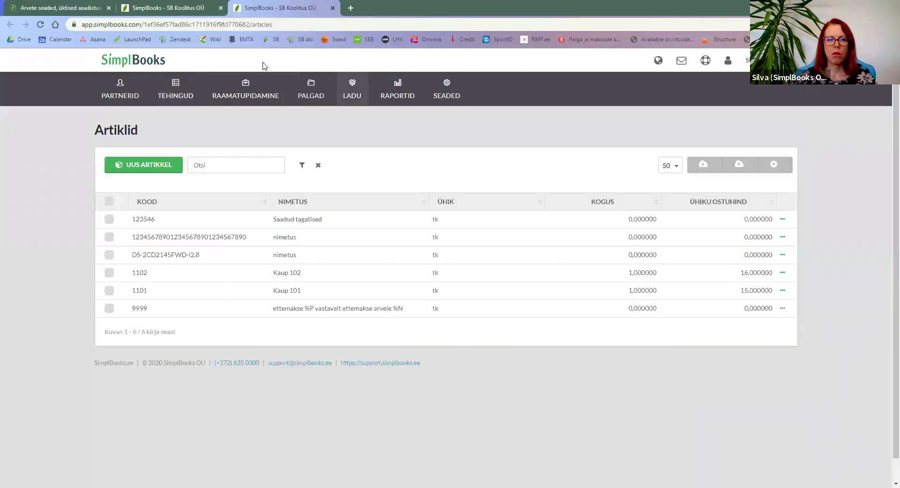
mouse_move(246, 91)
click(249, 197)
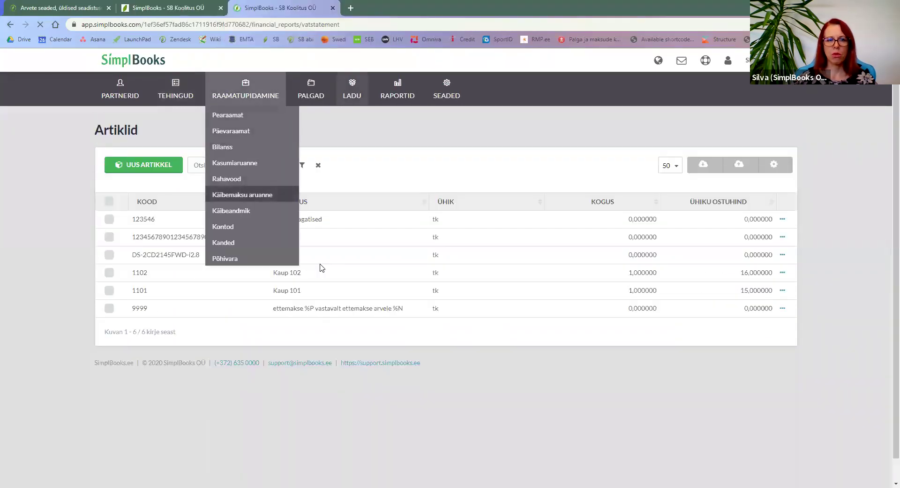
scroll(208, 357, down, 2)
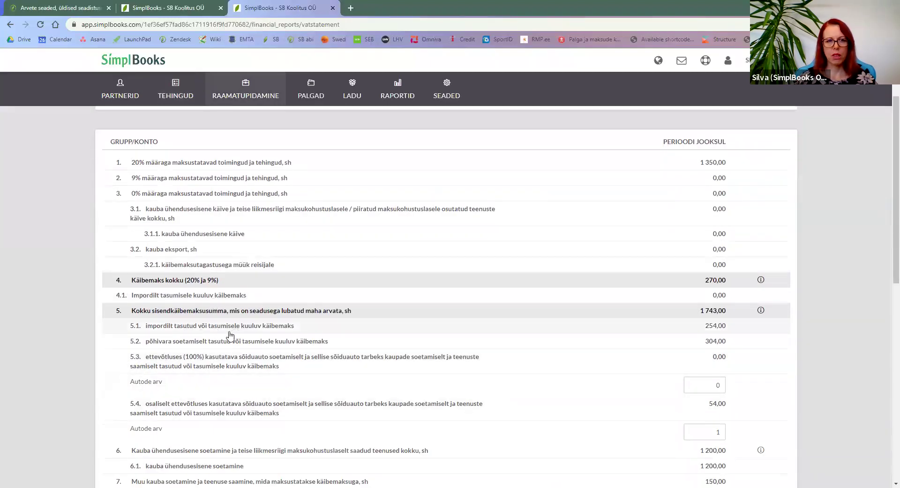
click(192, 329)
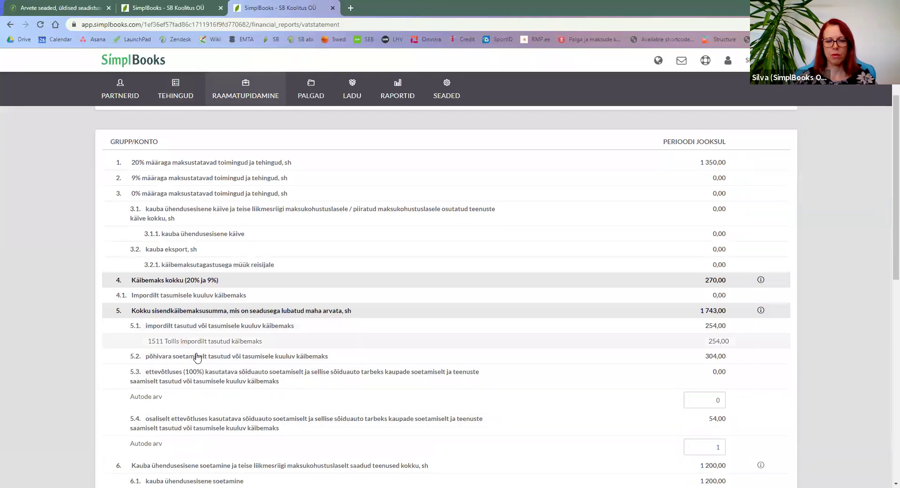
scroll(496, 370, down, 2)
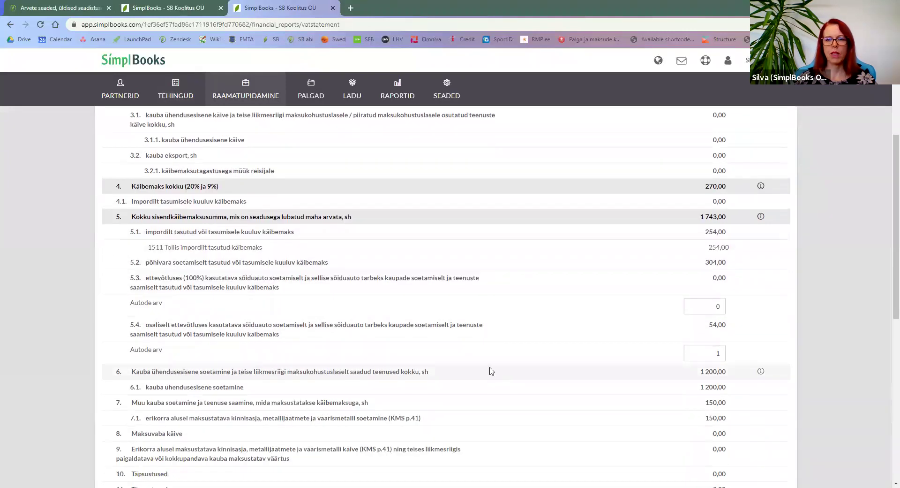
scroll(490, 371, up, 4)
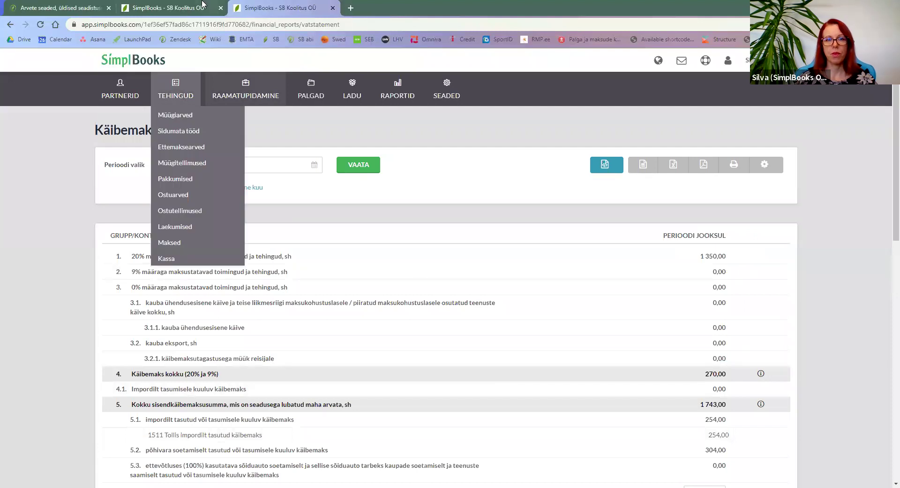
- Return to the purchase invoice list and start a new purchase invoice with supplier Tarnija C OÜ and purchase invoice number 65465
click(185, 15)
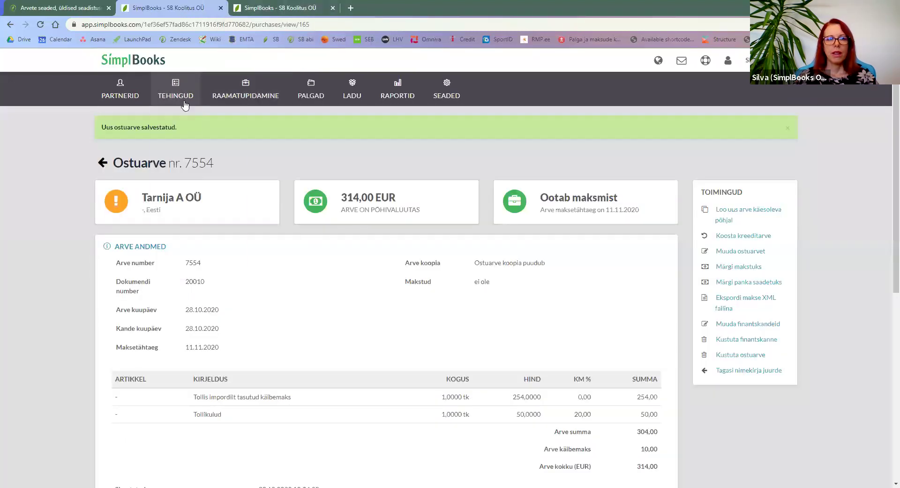
mouse_move(211, 83)
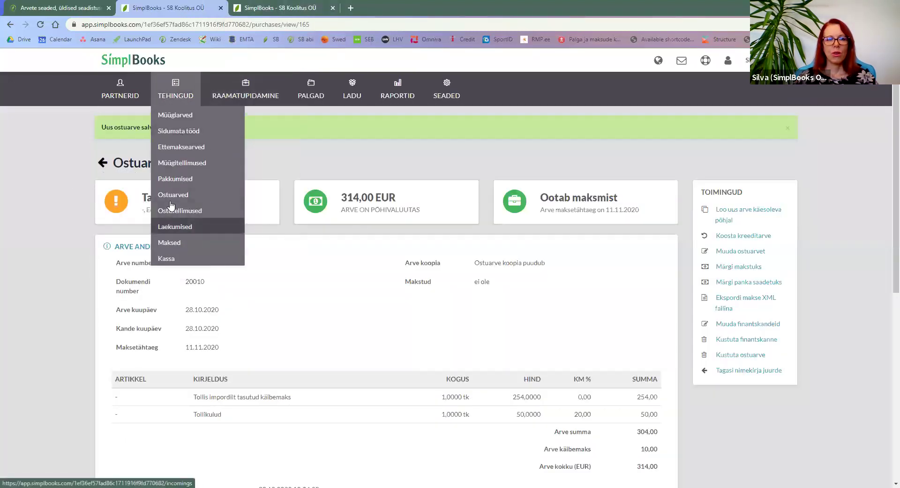
click(103, 165)
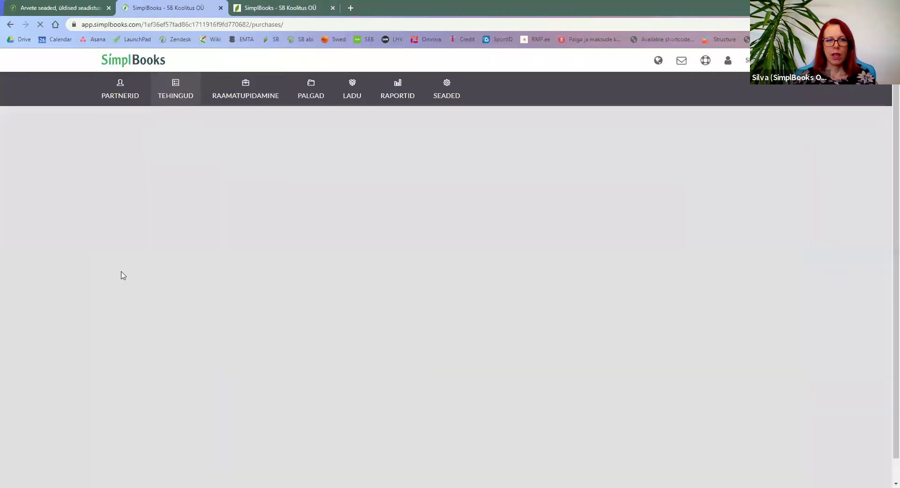
click(152, 173)
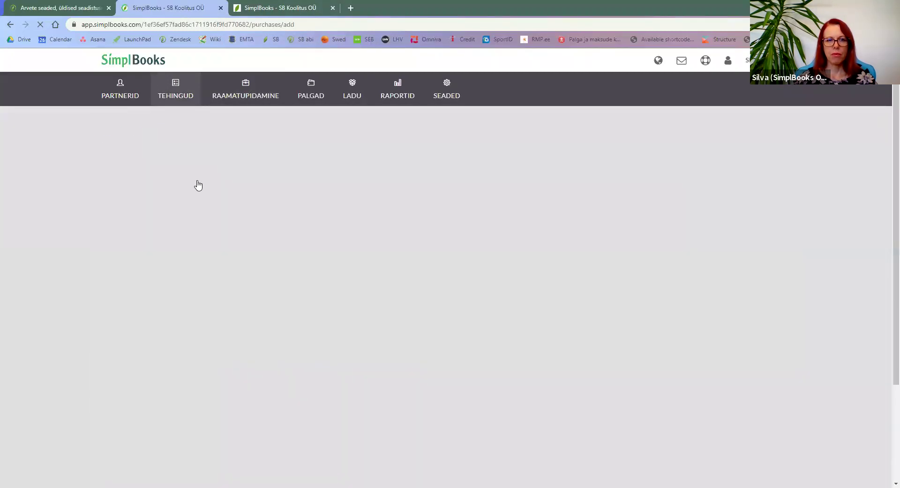
click(222, 182)
text(tarni)
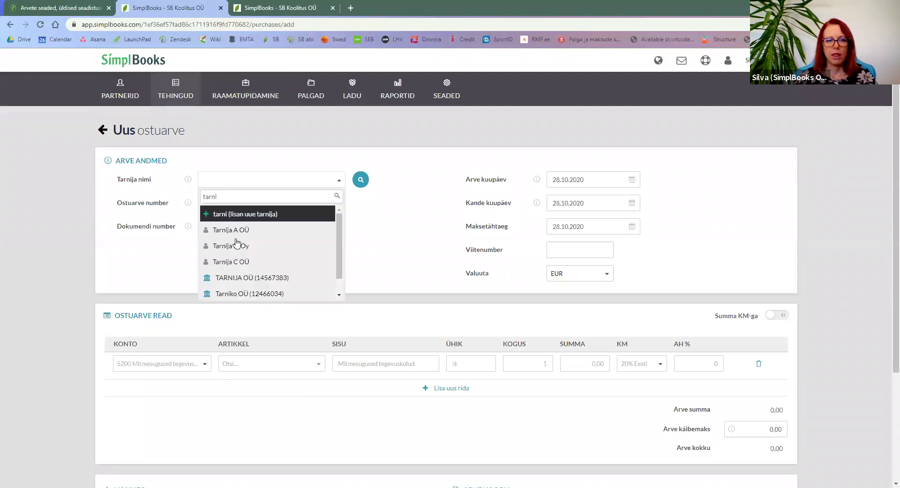
click(230, 262)
click(212, 206)
text(65465)
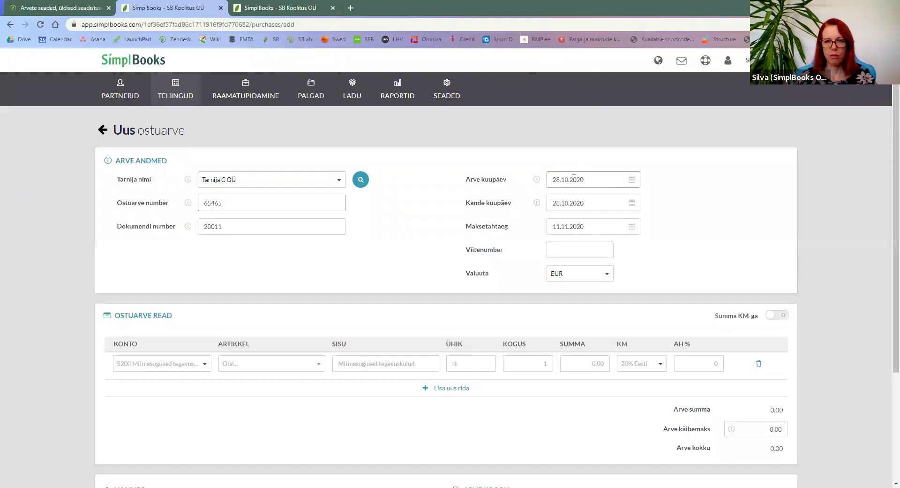
- Set the invoice date to 08.10.2020 and the entry date to 14.10.2020
click(633, 179)
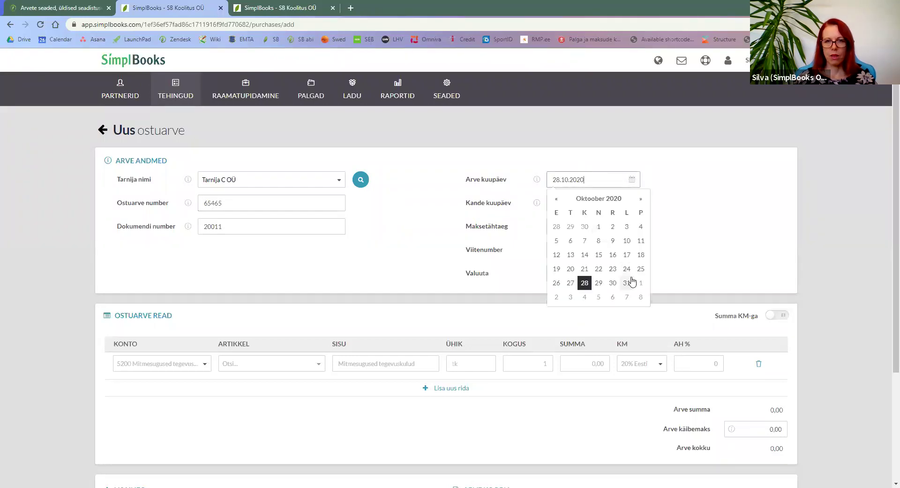
click(599, 241)
click(568, 202)
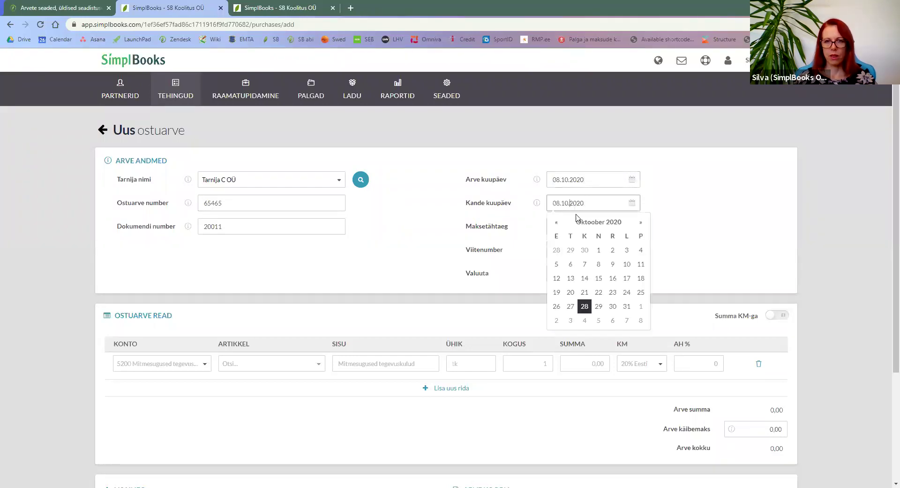
click(591, 278)
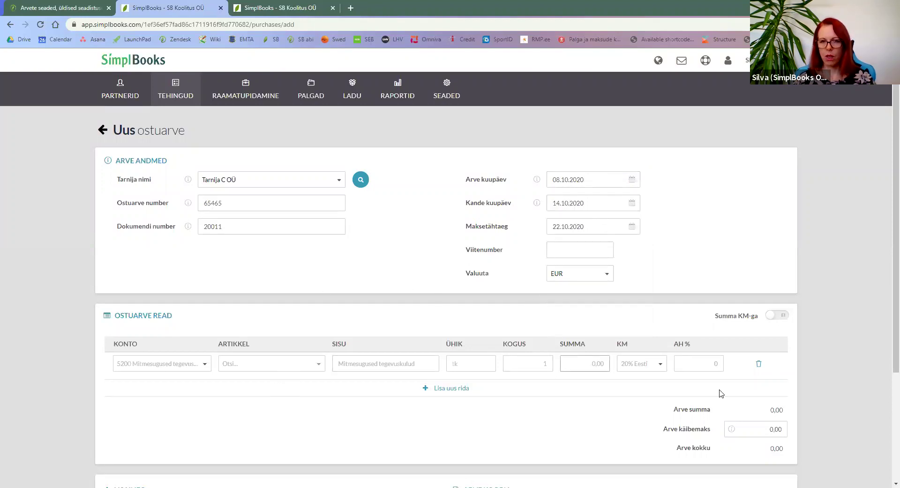
- Enter a sum of 540 on the first invoice row and save the purchase invoice
text(540)
click(619, 451)
scroll(619, 451, down, 3)
click(126, 466)
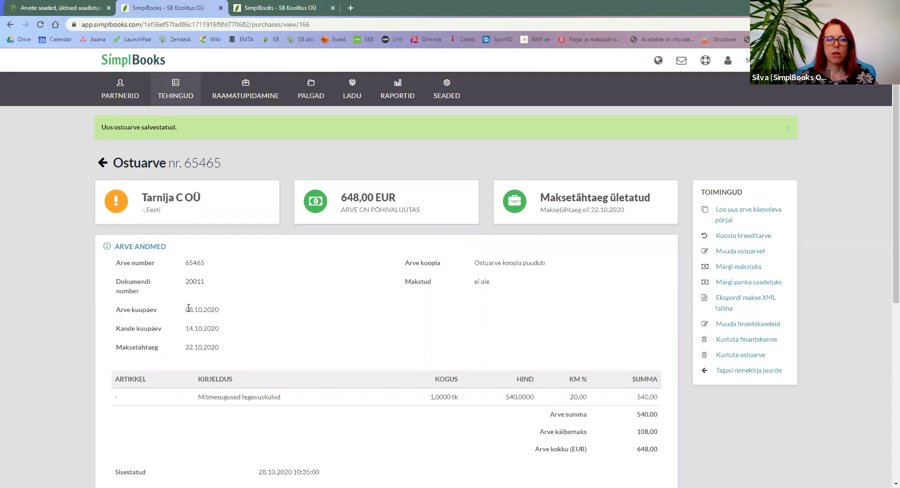
- Compare the invoice date and the entry date on the saved purchase invoice
drag(186, 310, 236, 315)
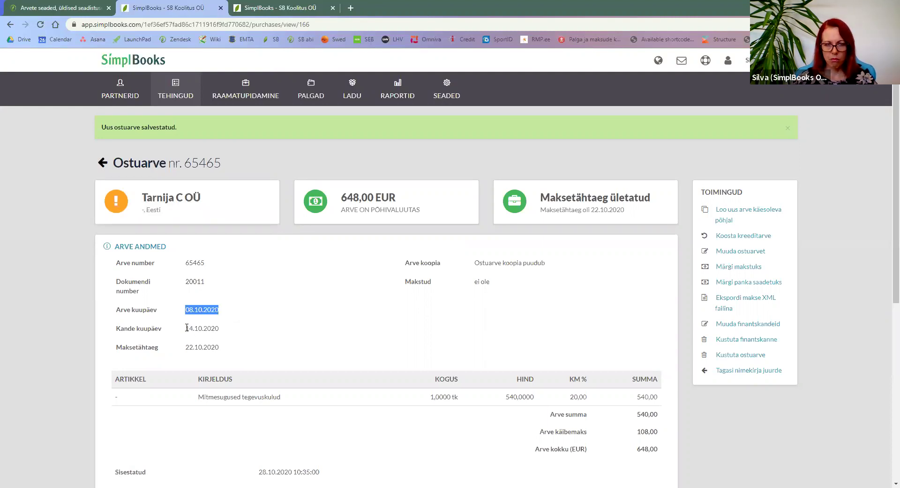
drag(186, 328, 241, 331)
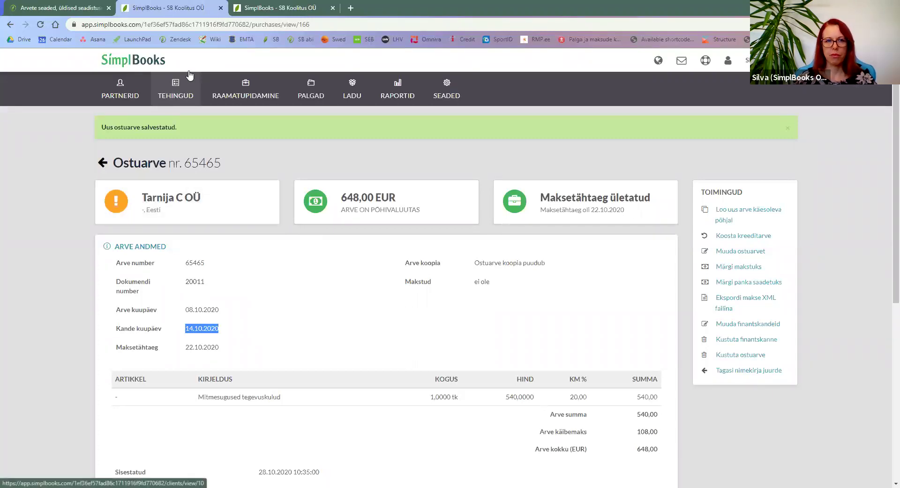
mouse_move(185, 99)
click(296, 300)
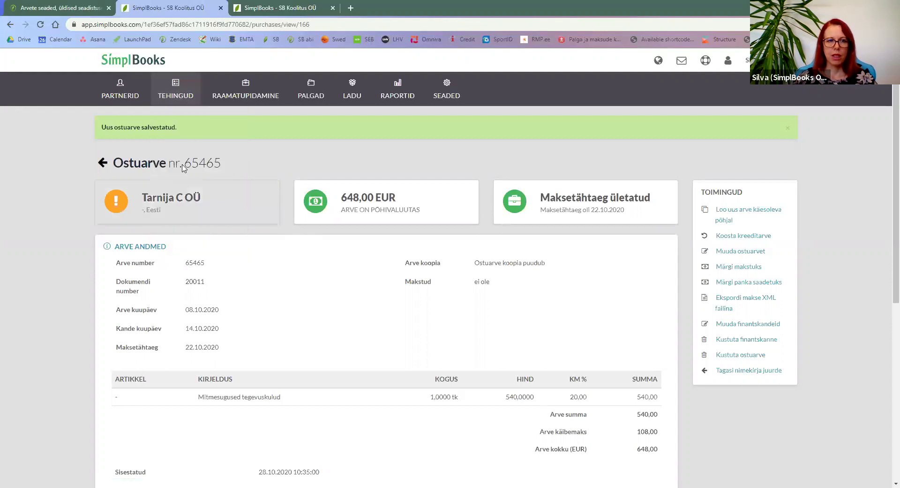
- Start a new supplier payment with Tarnija C OÜ as the supplier
click(179, 241)
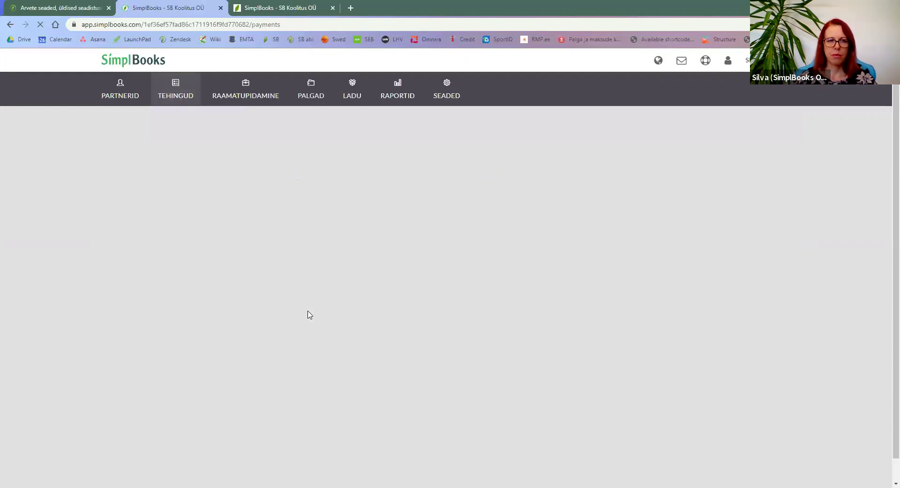
click(145, 167)
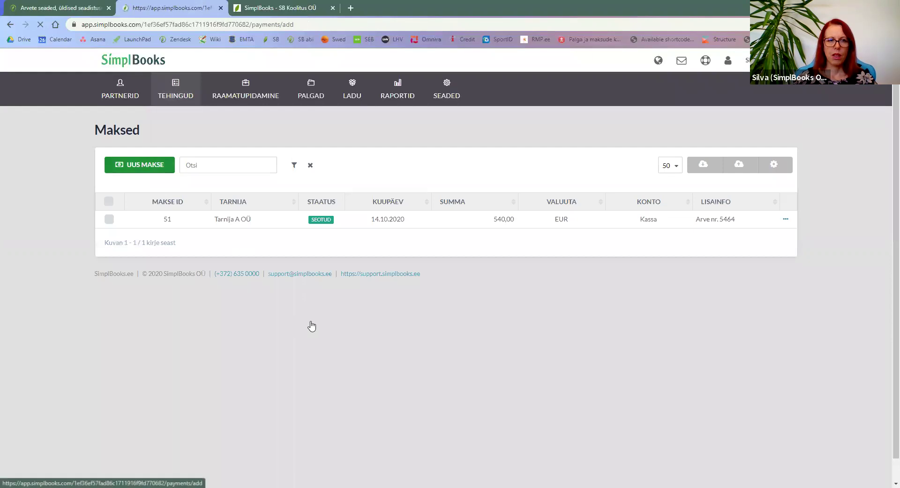
click(214, 168)
text(tarni)
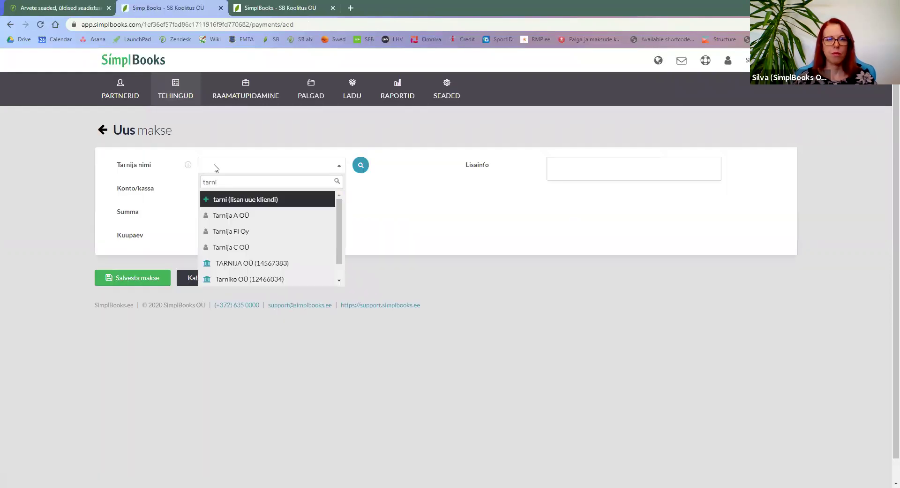
click(232, 247)
click(215, 211)
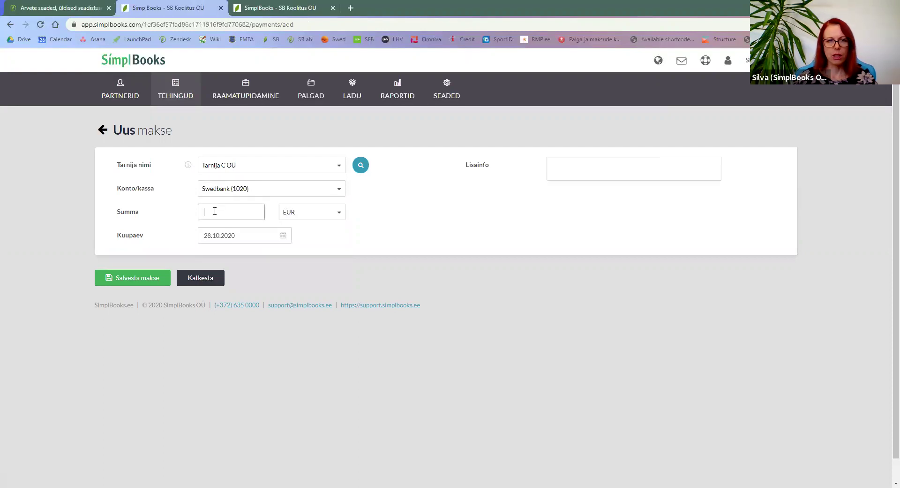
- Open the purchase invoice list in a separate browser tab to check the sum of invoice 65465
click(282, 8)
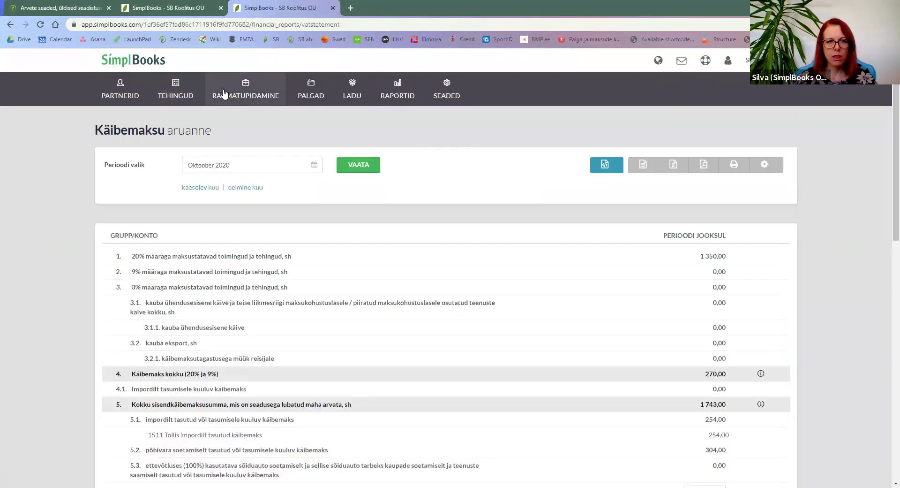
mouse_move(176, 94)
right_click(180, 198)
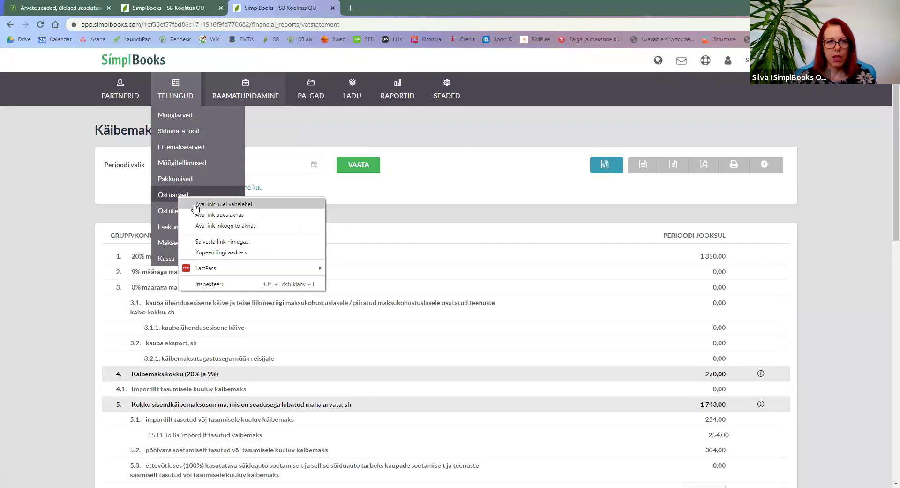
click(196, 205)
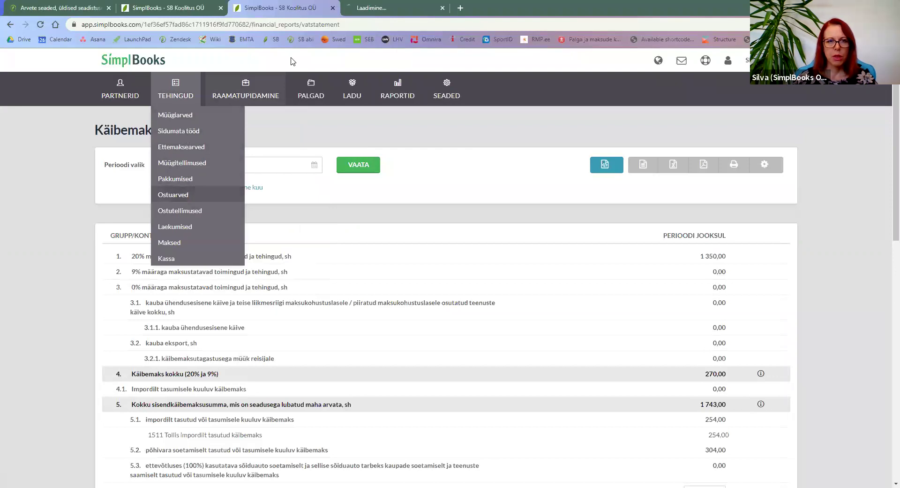
key(ctrl+Tab)
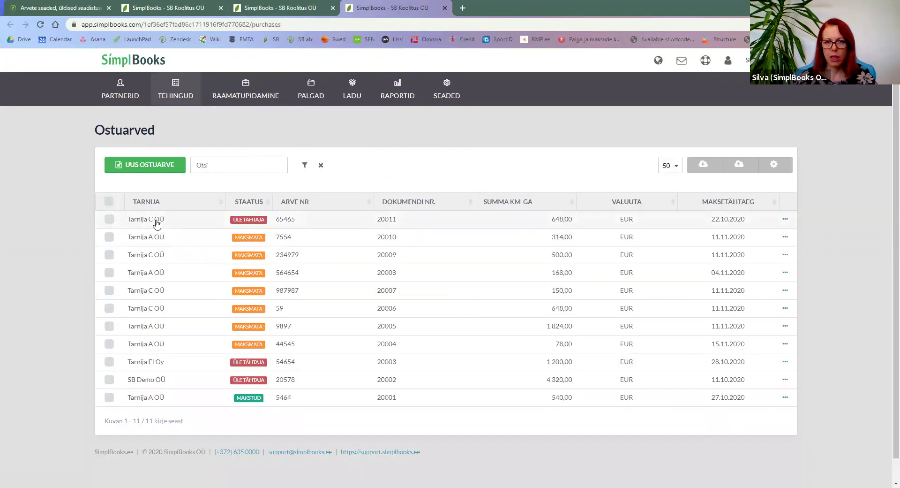
- Return to the new payment, set the sum to 648 and the date to 08.10.2020, and save it
click(168, 6)
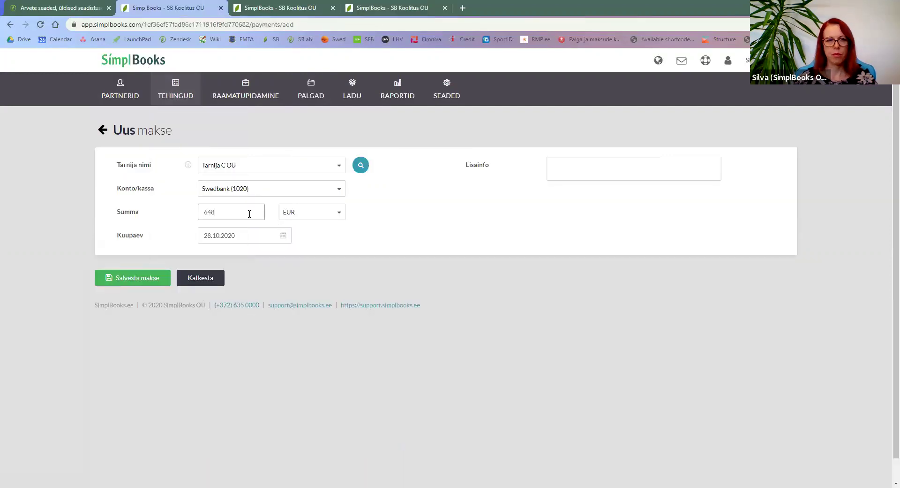
click(236, 235)
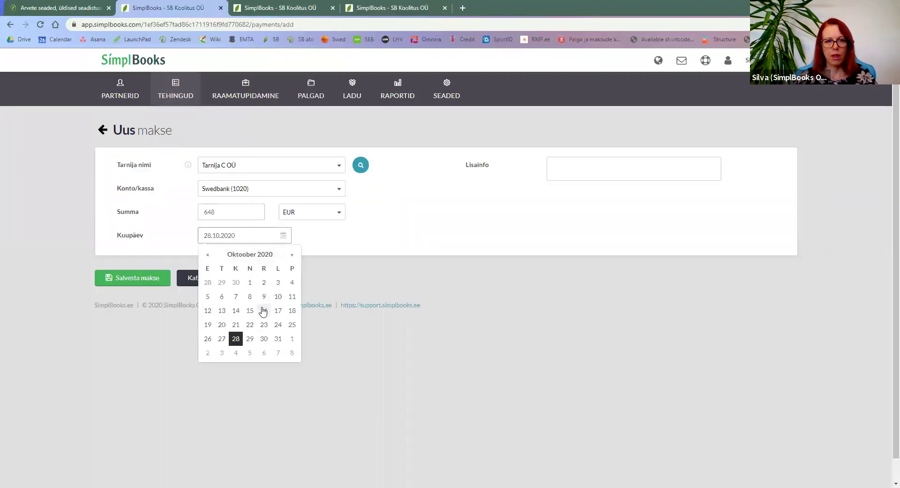
click(250, 296)
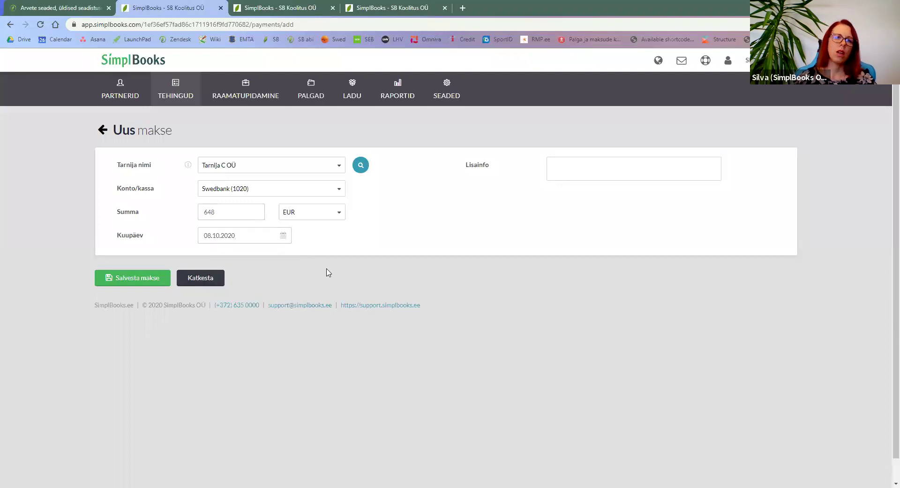
click(132, 279)
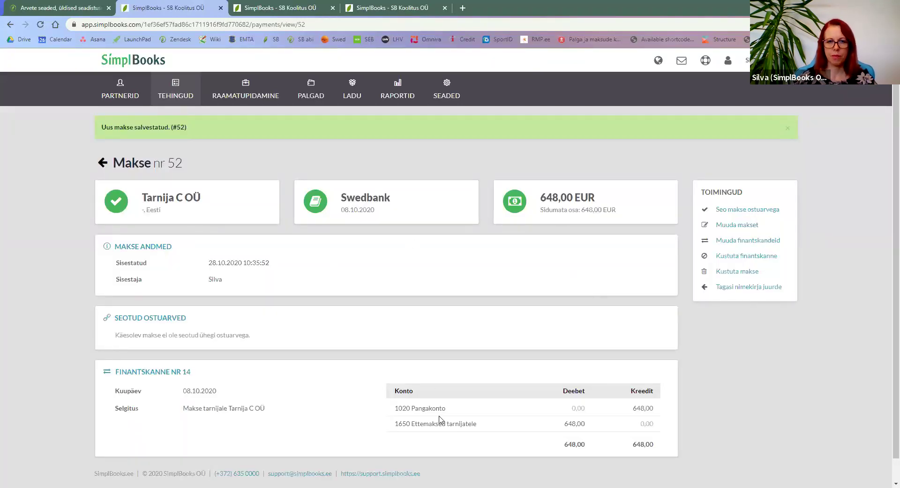
- Link the payment to purchase invoice 65465 and examine the dates and accounts of its financial entries
click(738, 212)
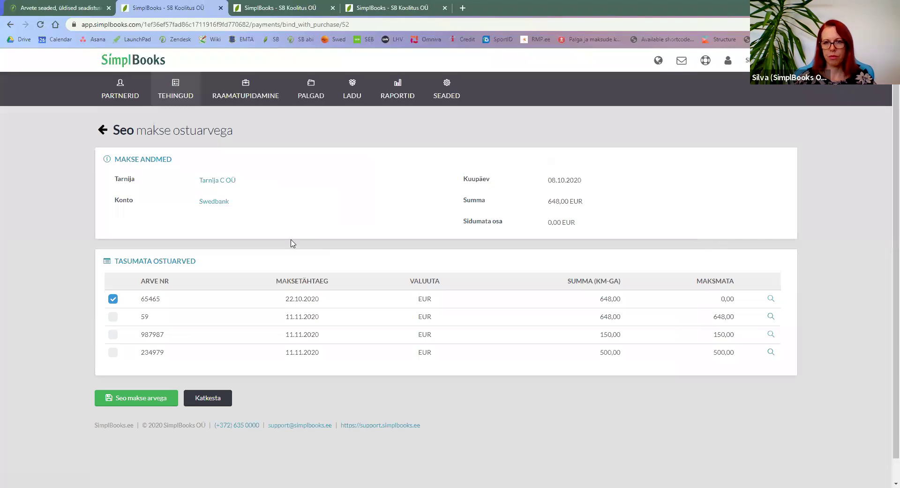
click(131, 396)
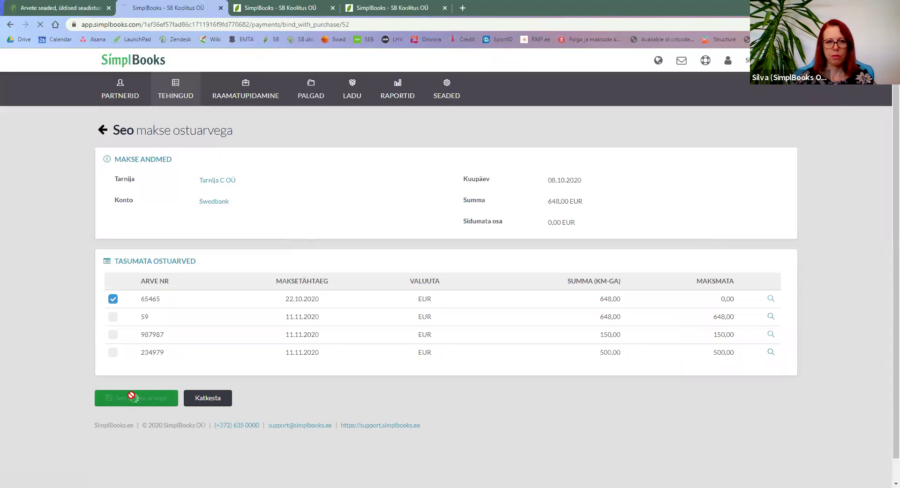
scroll(138, 392, down, 4)
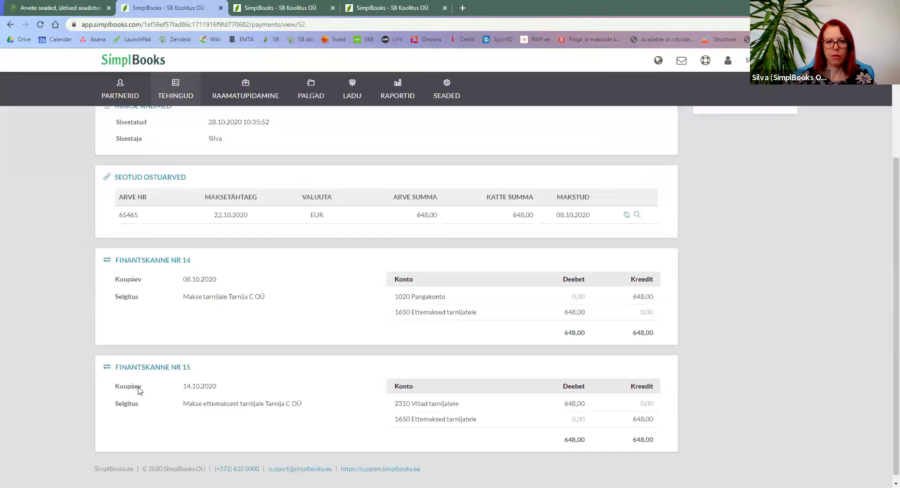
scroll(139, 390, down, 1)
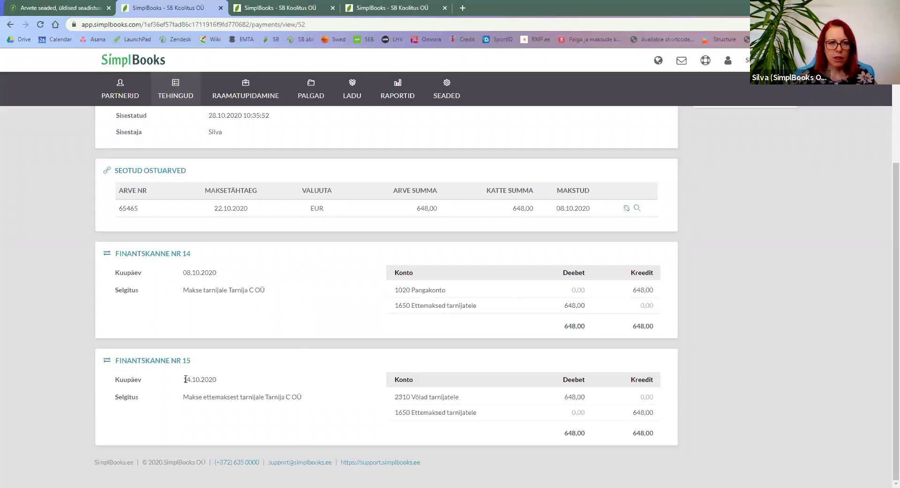
double_click(217, 379)
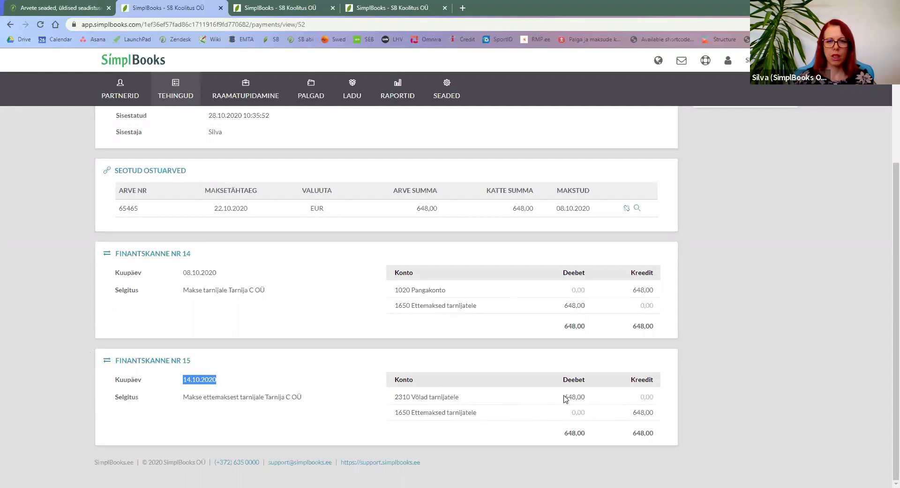
double_click(649, 412)
click(710, 420)
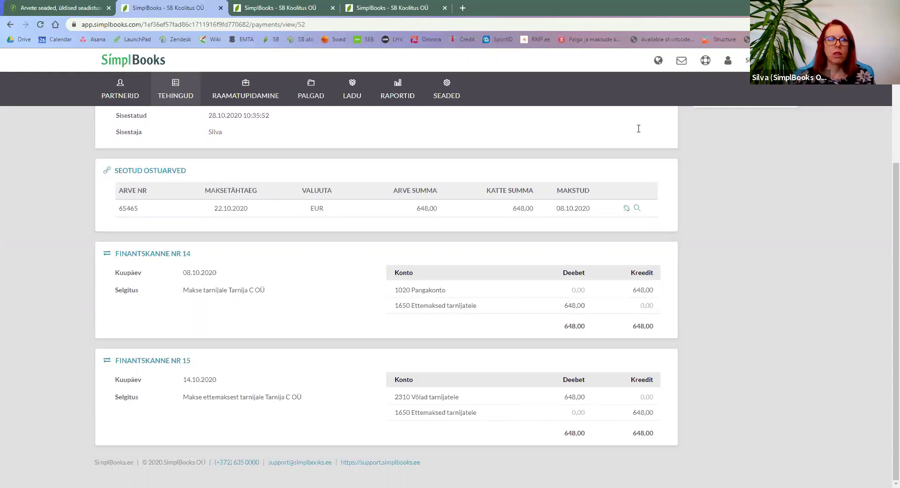
- Open purchase invoice 65465 from the purchase invoice list in the VAT report's tab and check its entry date
click(238, 8)
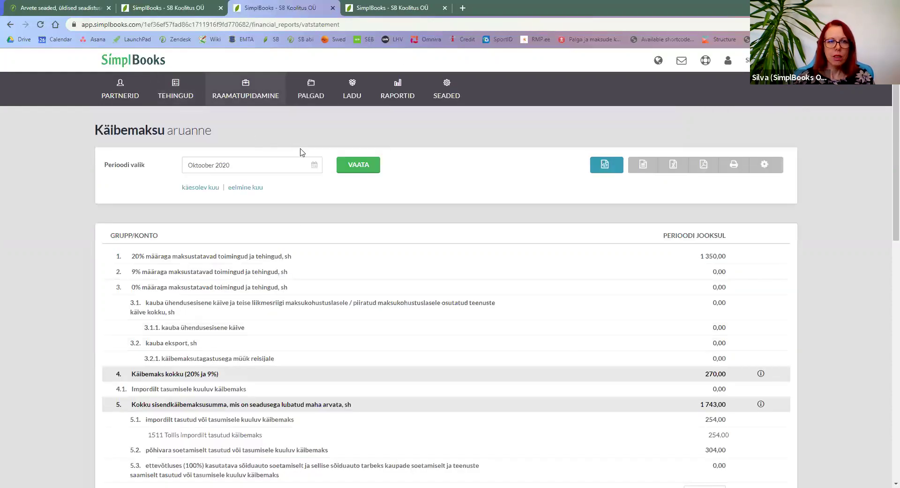
mouse_move(187, 85)
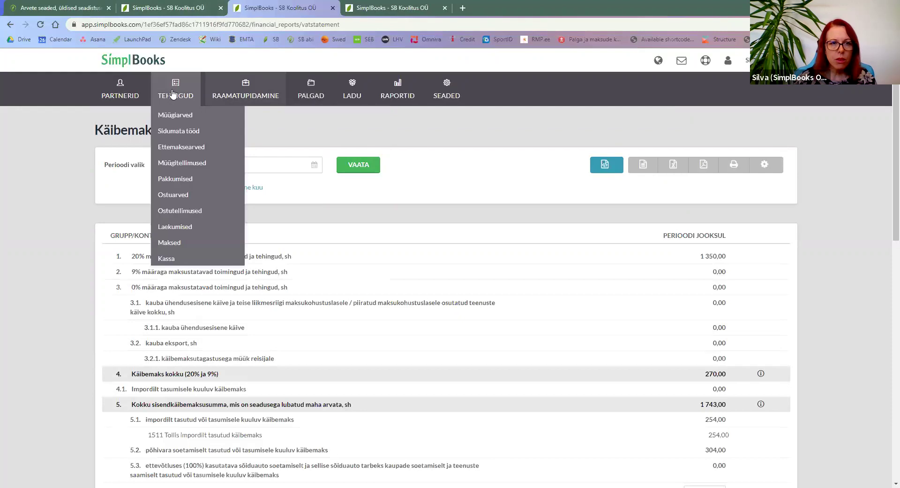
click(170, 195)
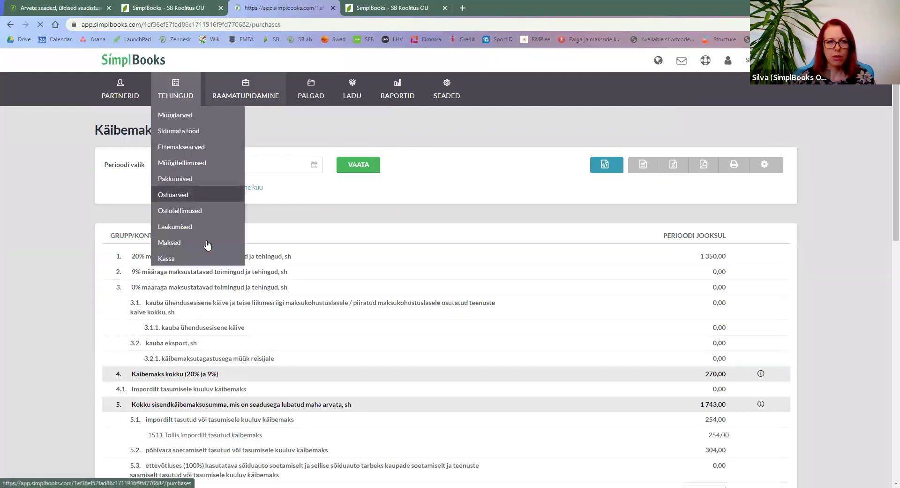
click(145, 220)
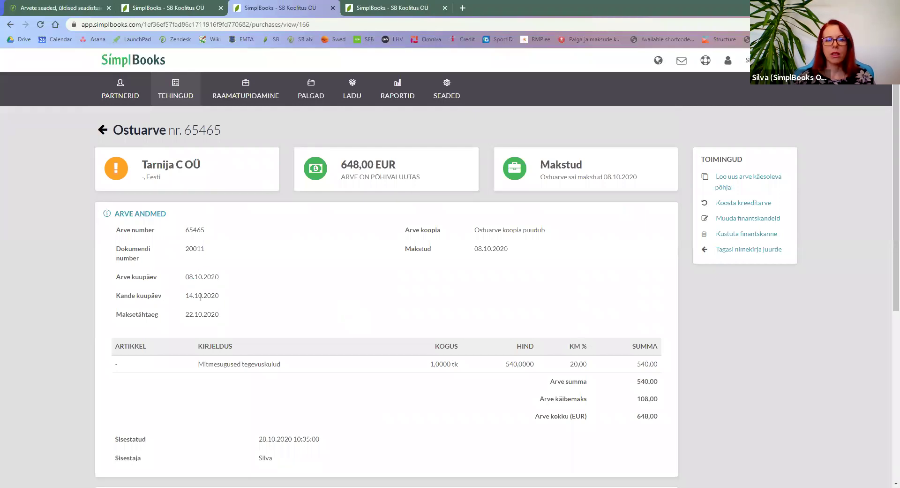
drag(185, 294, 248, 305)
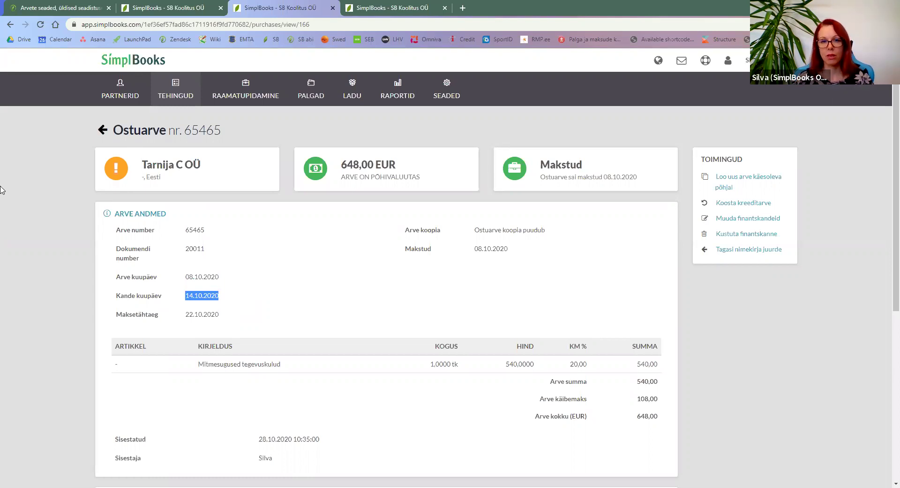
- Unlink the Swedbank payment from purchase invoice 65465
scroll(610, 347, down, 4)
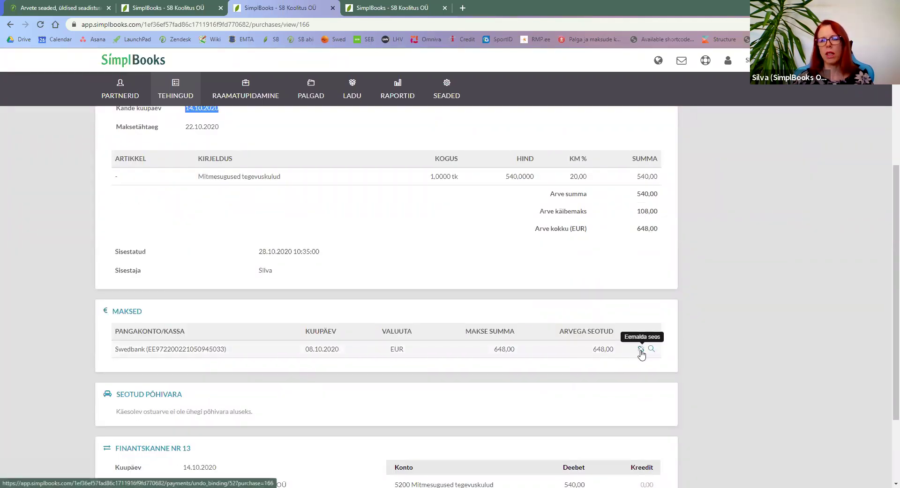
scroll(263, 279, up, 4)
scroll(261, 279, down, 4)
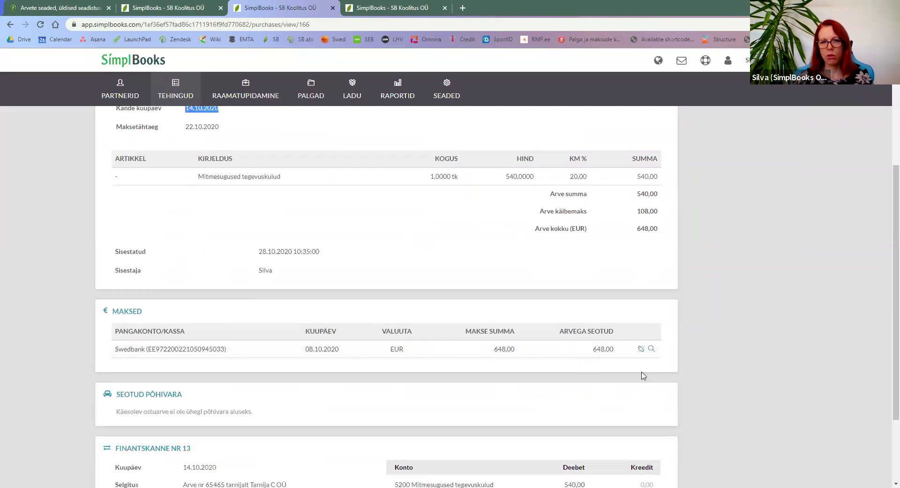
click(642, 348)
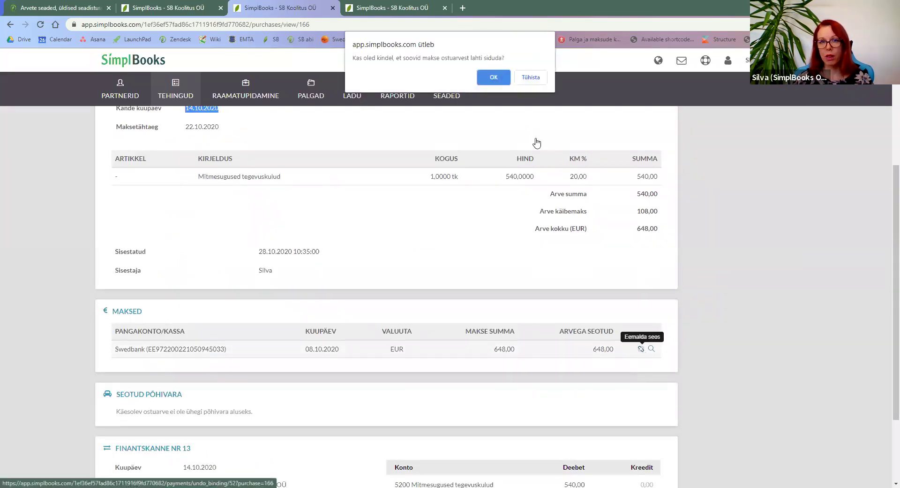
click(494, 78)
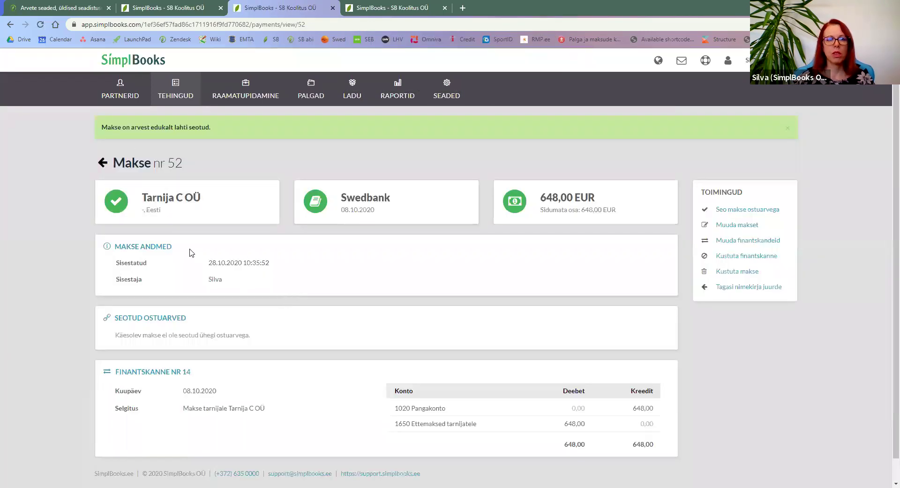
- Go back to purchase invoice 65465, open it for editing and set the entry date to 08.10.2020
click(10, 25)
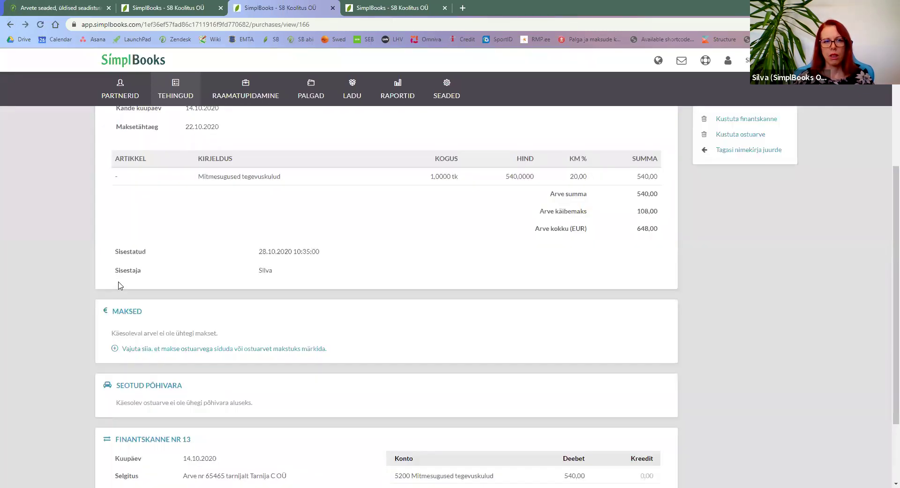
scroll(118, 285, up, 4)
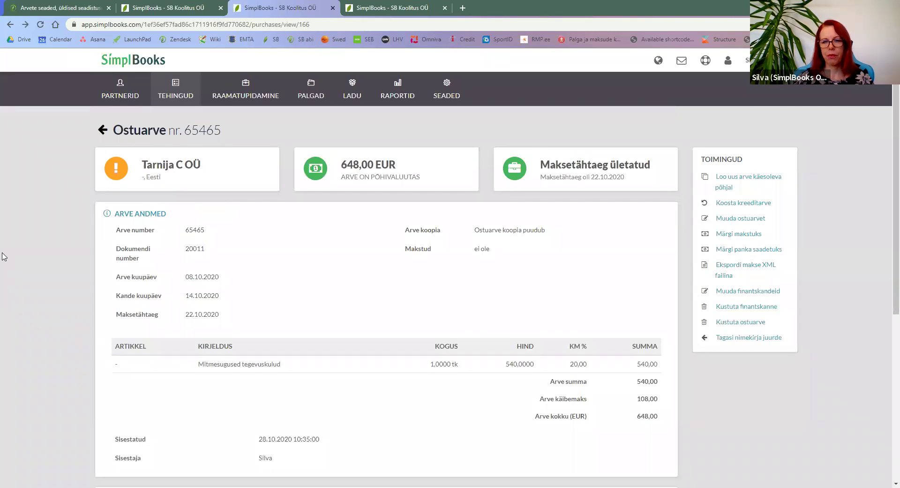
click(749, 219)
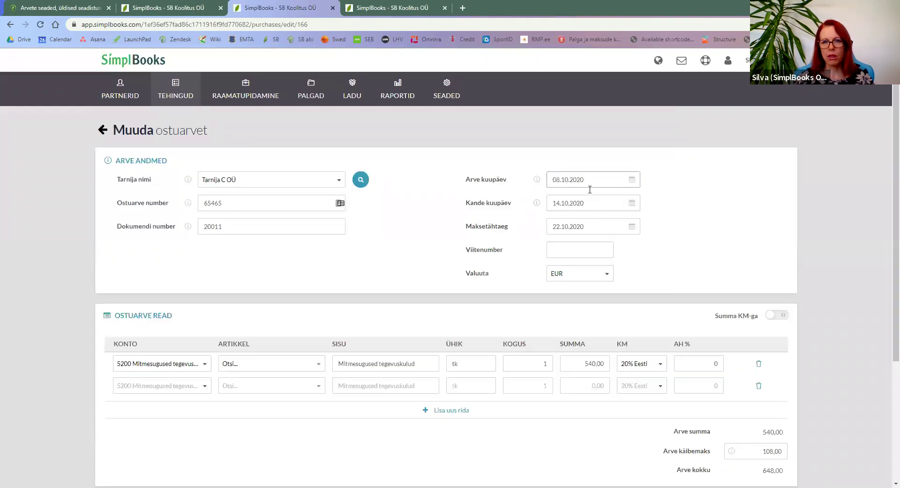
click(598, 203)
click(599, 264)
- Set the invoice's payment due date to 08.10.2020 and save the purchase invoice
scroll(631, 239, down, 3)
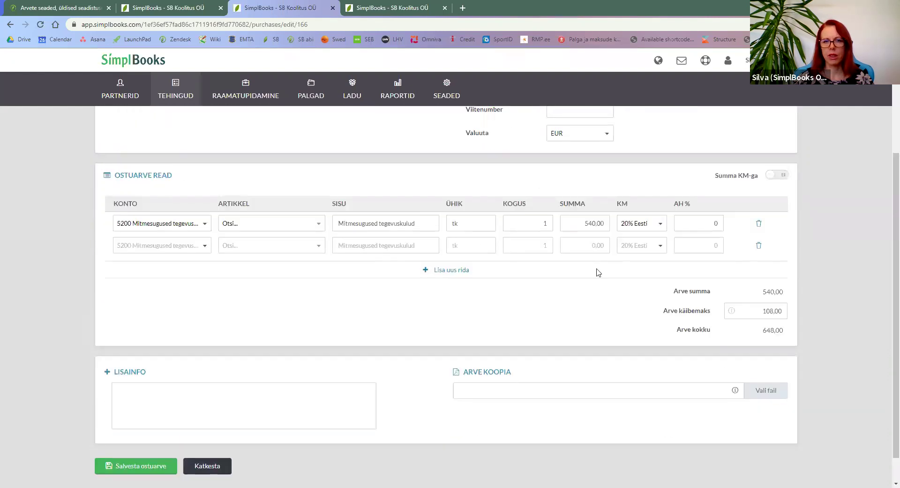
scroll(597, 271, up, 2)
click(592, 183)
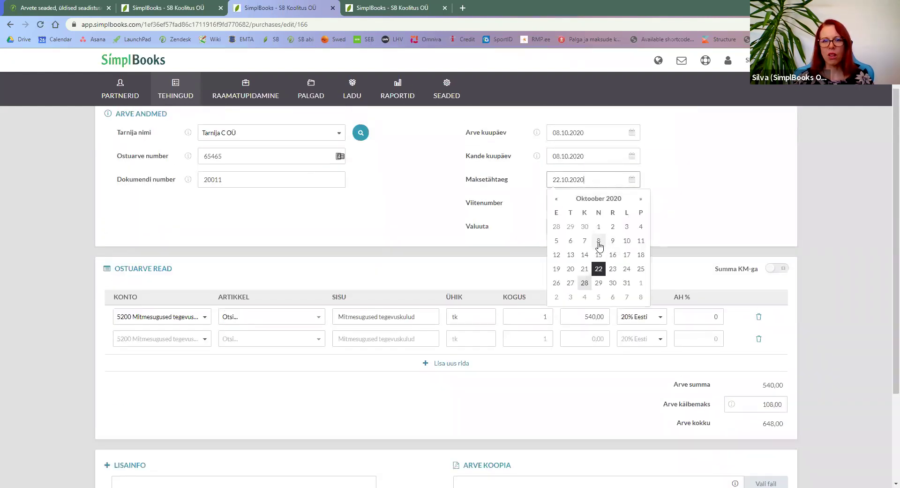
click(598, 244)
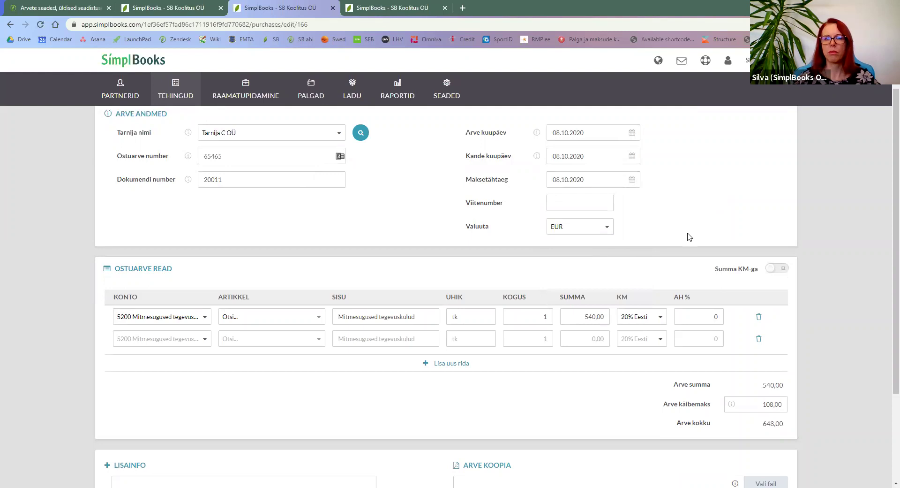
scroll(689, 239, up, 1)
scroll(591, 243, down, 3)
click(141, 466)
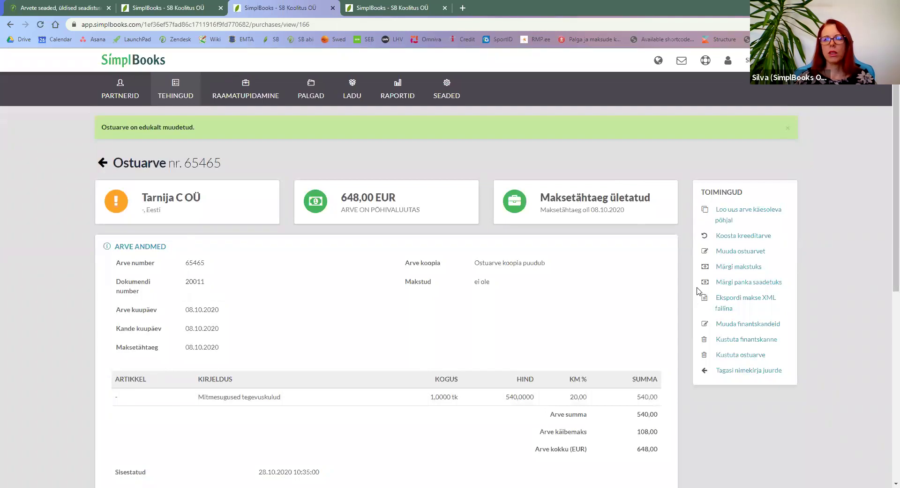
- Link the existing Swedbank payment to purchase invoice 65465 and open that payment to check its linked invoice and ledger entry
click(738, 266)
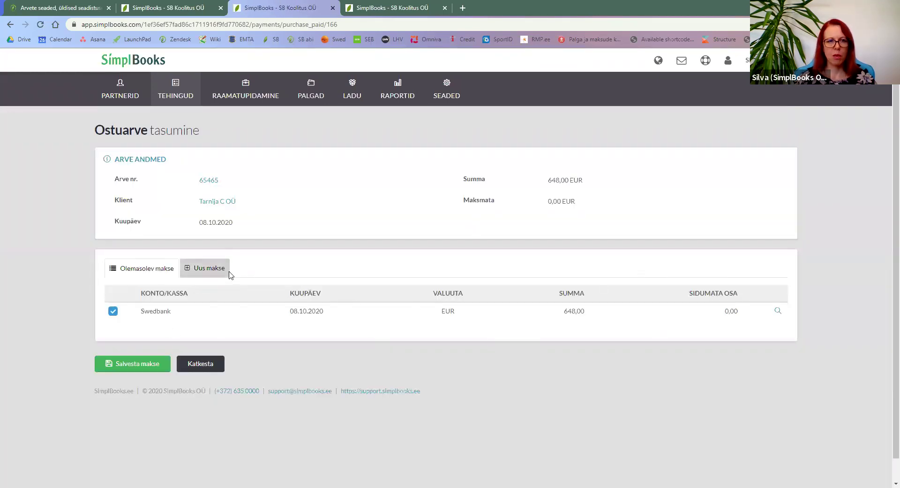
click(136, 365)
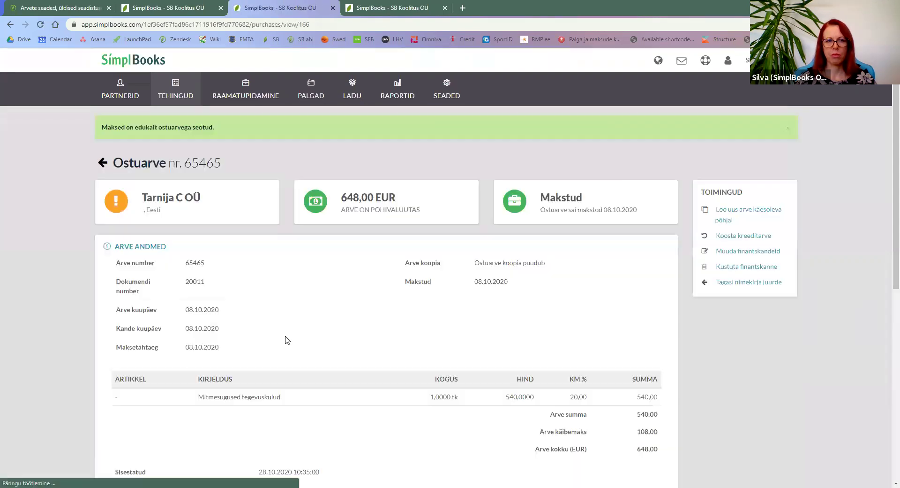
scroll(283, 337, down, 6)
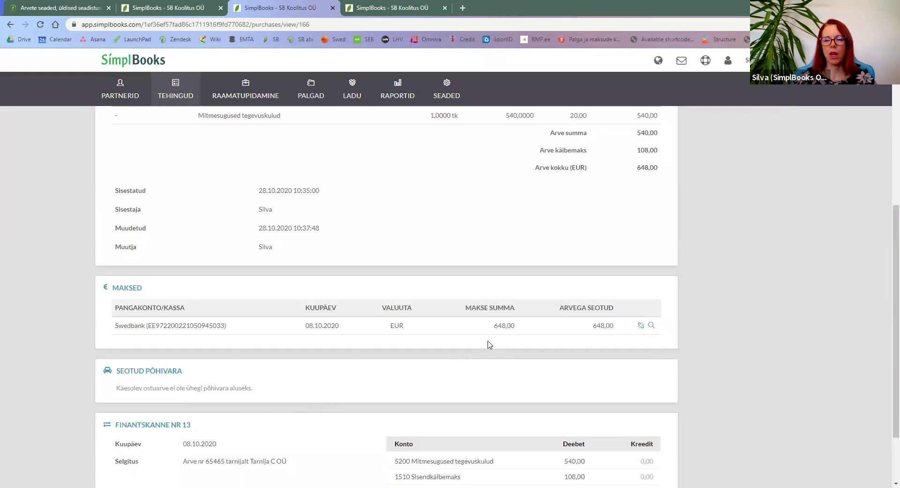
click(651, 325)
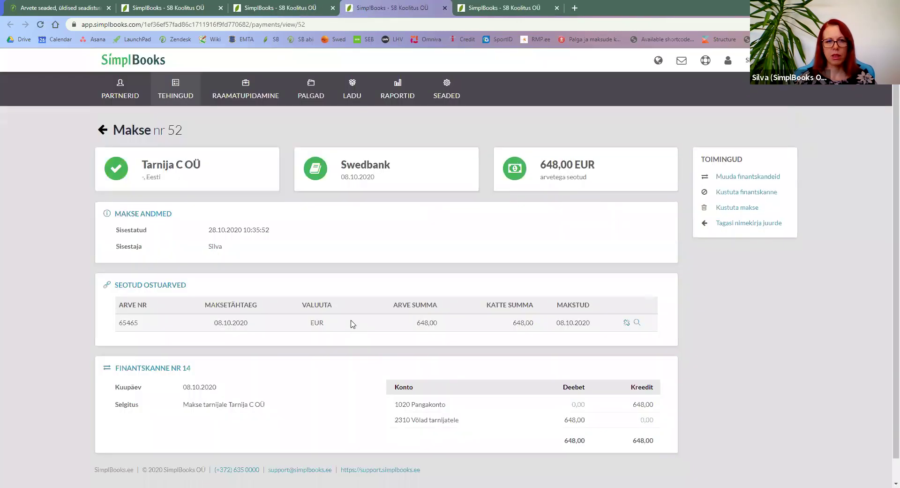
scroll(353, 323, down, 1)
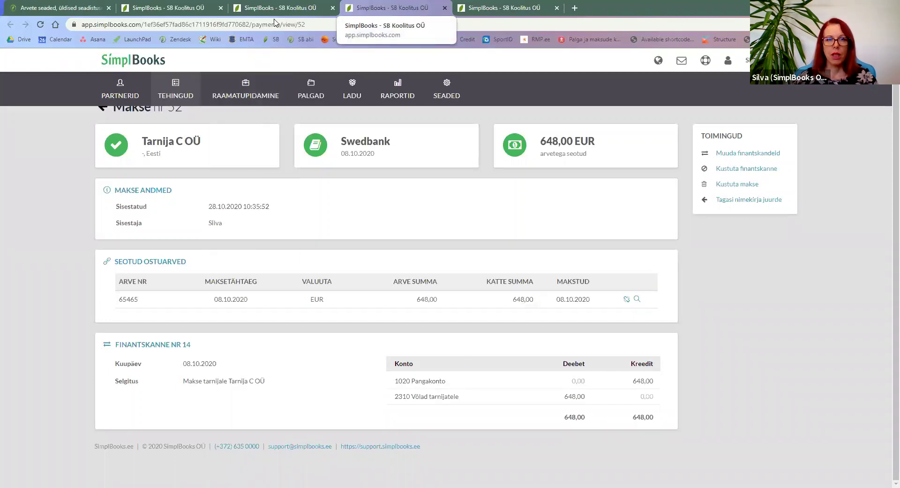
- Close the extra SimplBooks browser tabs and return to the company overview in the remaining one
click(332, 7)
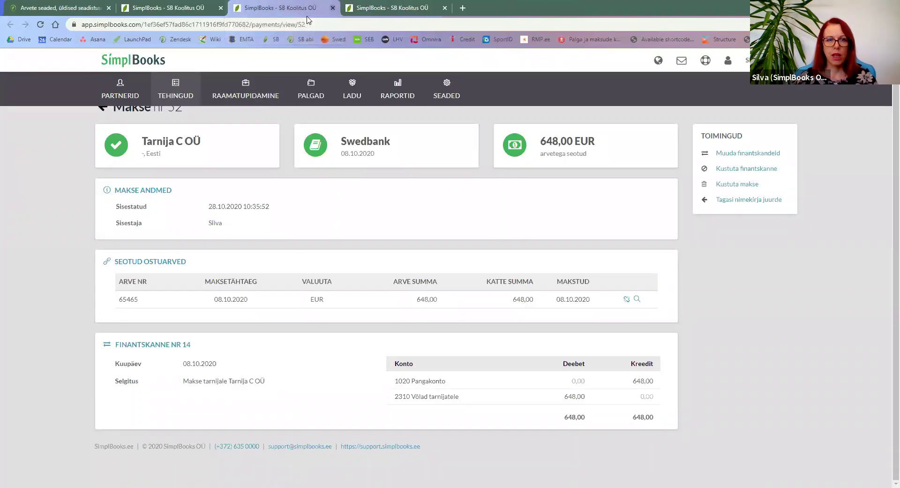
key(ctrl+w)
click(333, 7)
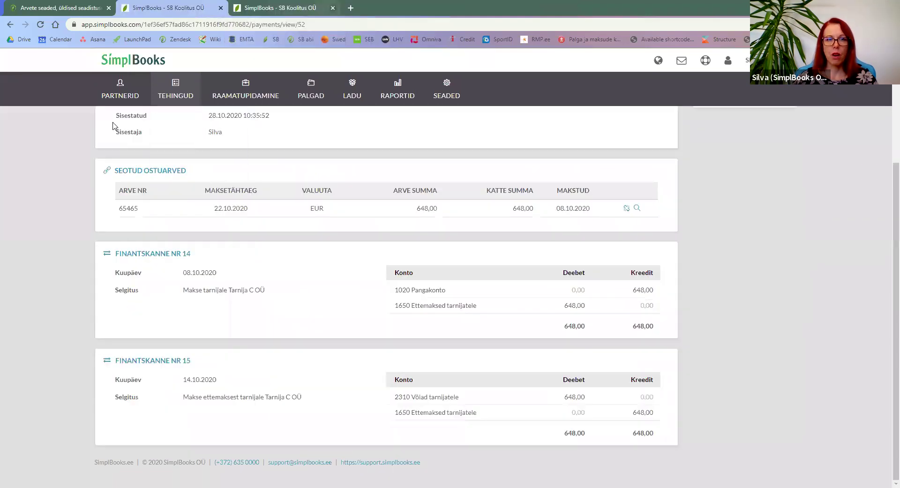
mouse_move(136, 90)
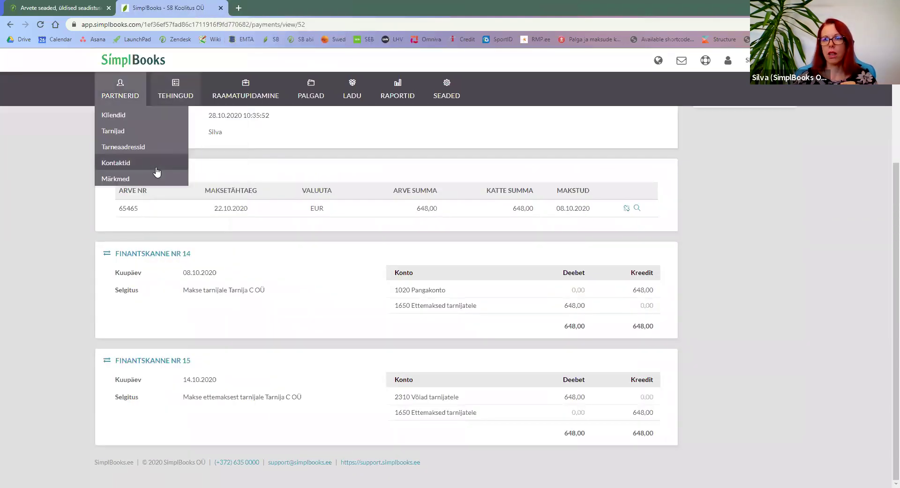
click(133, 60)
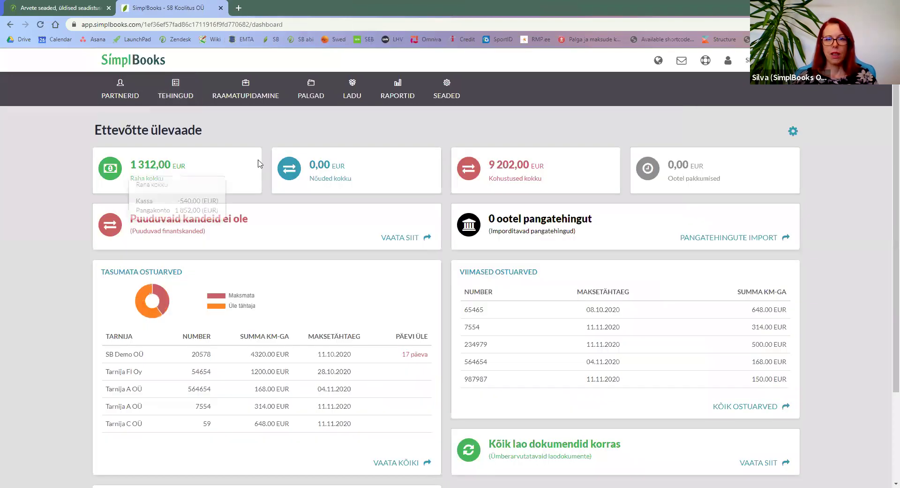
- Start a new purchase invoice and add Auto OÜ from the business register as its new supplier
mouse_move(227, 97)
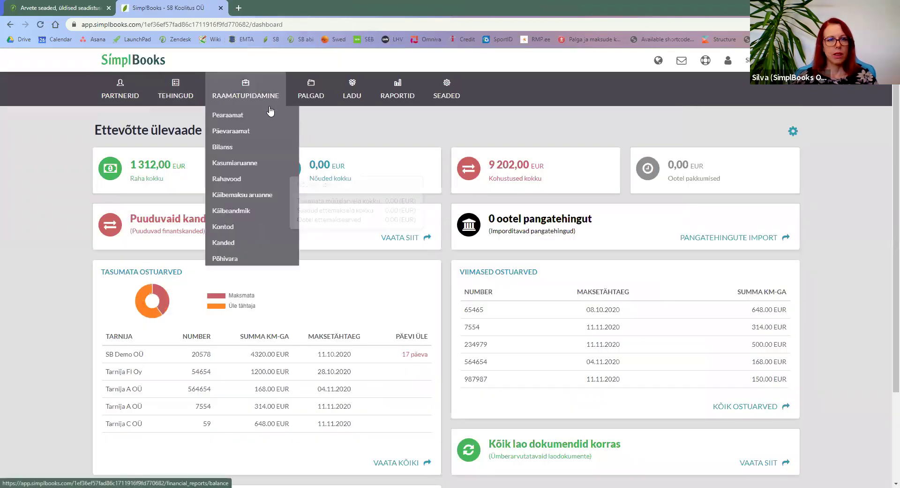
mouse_move(175, 91)
click(180, 199)
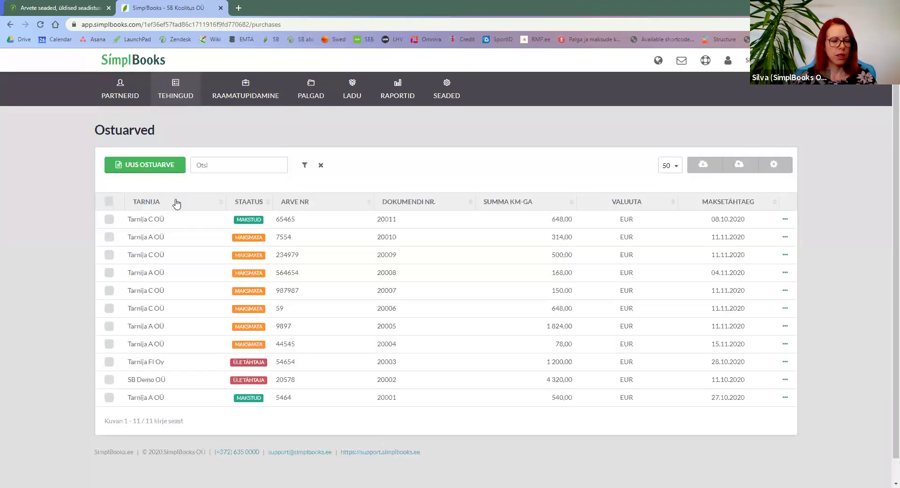
click(158, 167)
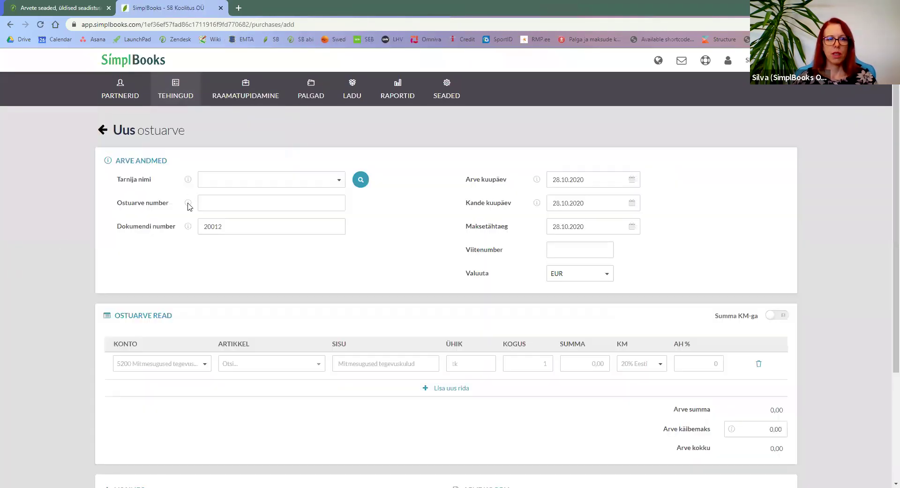
click(205, 182)
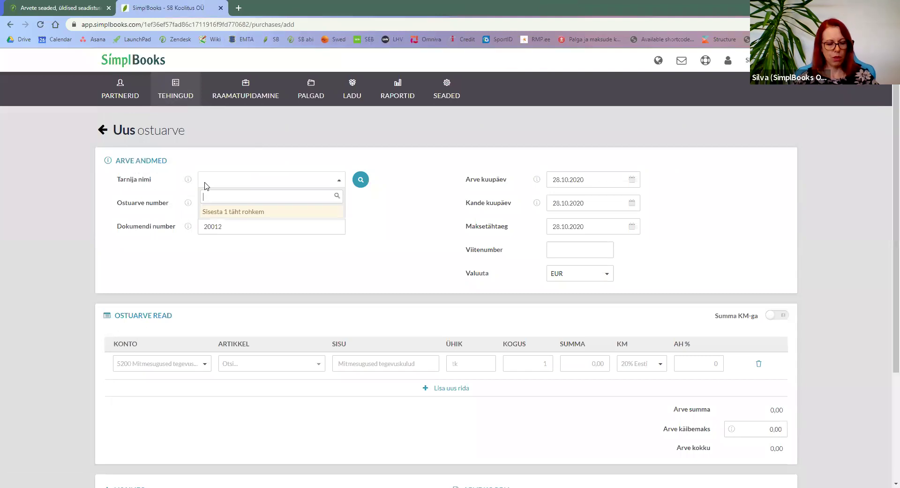
text(Auto)
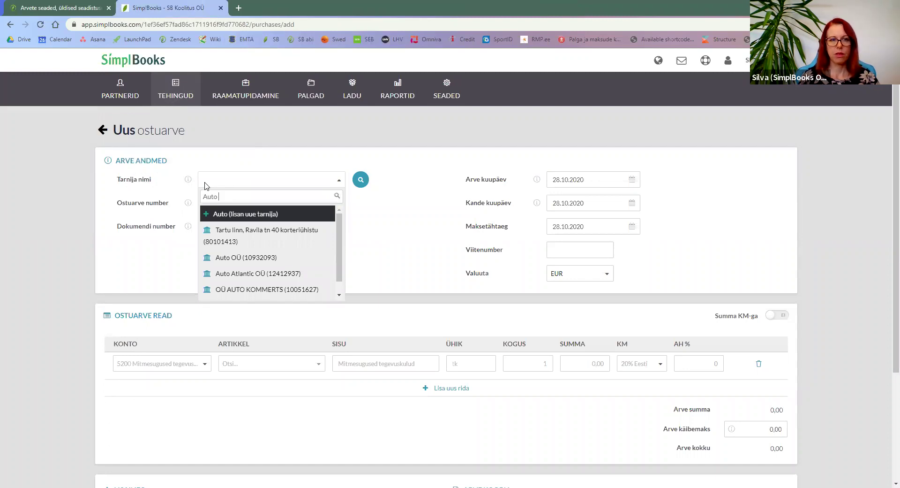
click(251, 259)
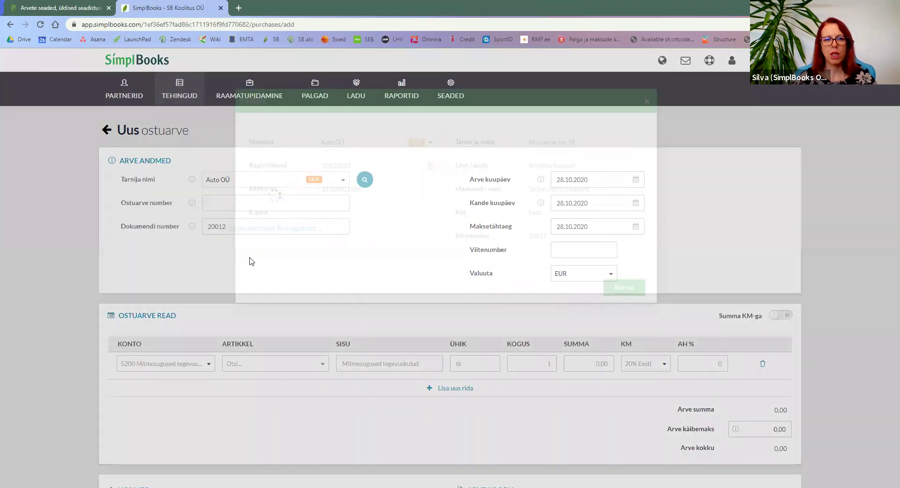
click(626, 337)
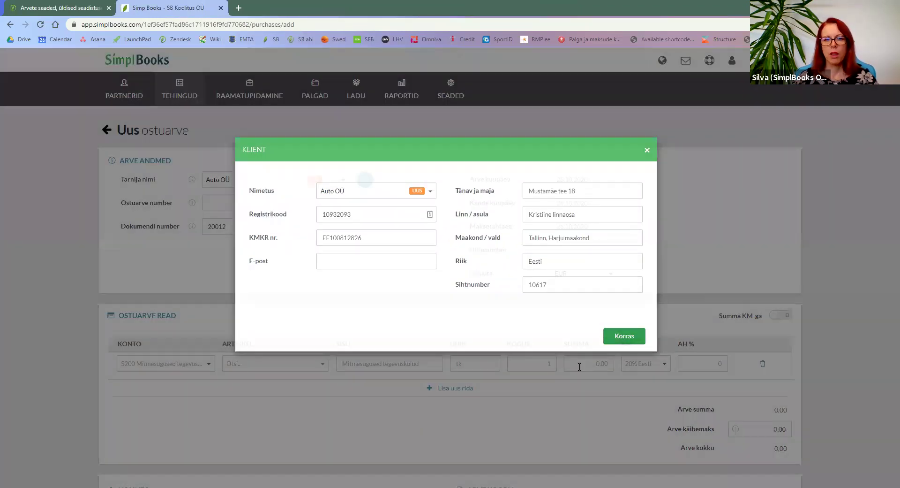
- Enter 6874 as the purchase invoice number and set the invoice date to 22.10.2020
click(221, 203)
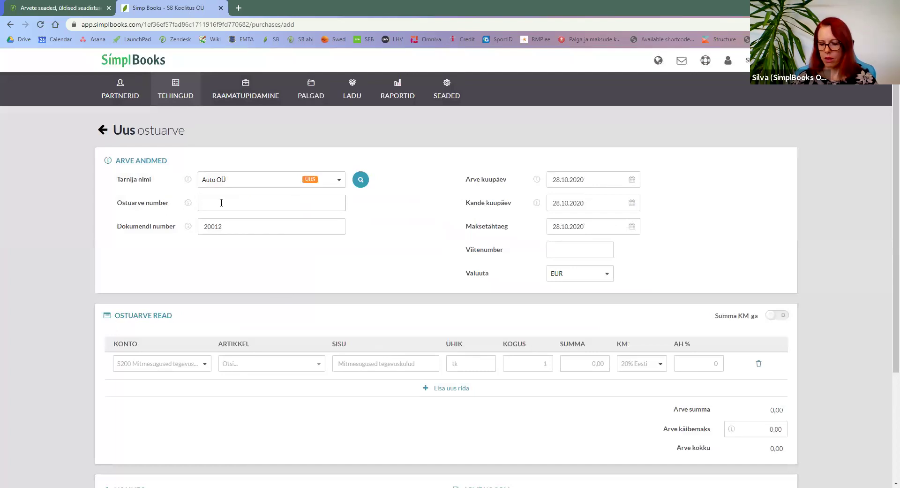
text(6874)
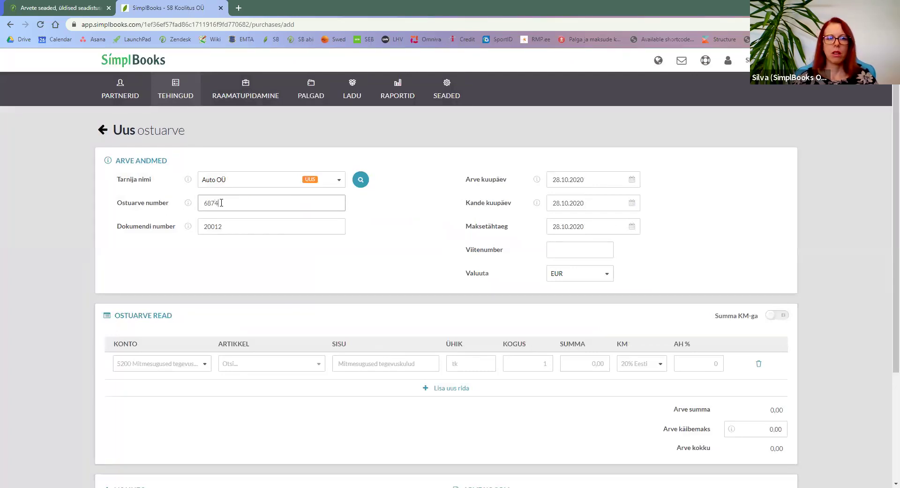
click(558, 179)
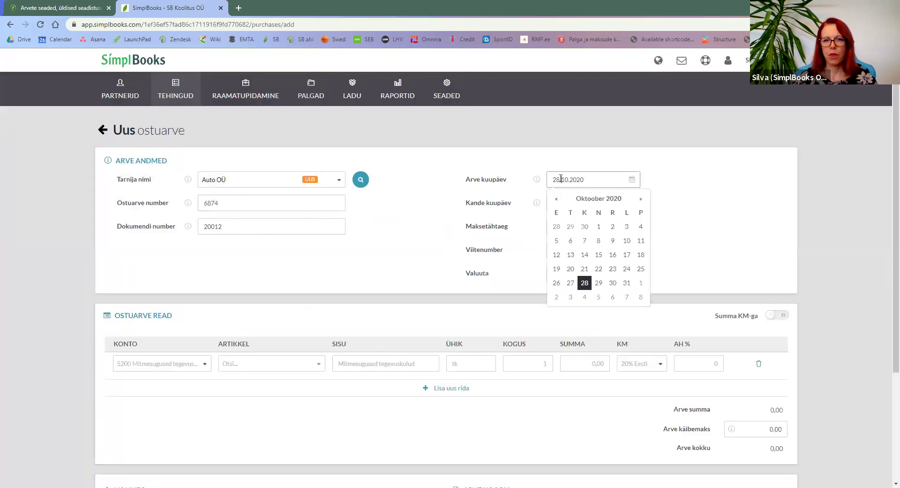
click(598, 270)
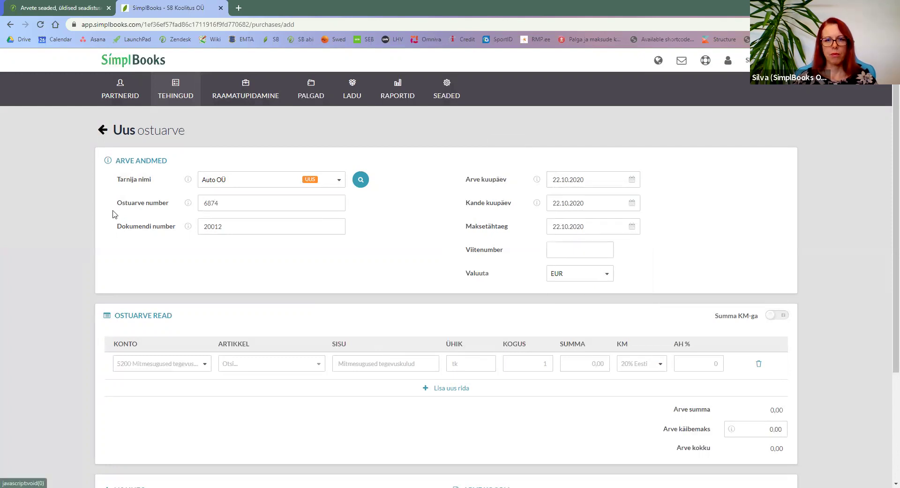
- Book the first invoice row to account 5420 Auto hooldus ja remont with a sum of 4587
click(150, 365)
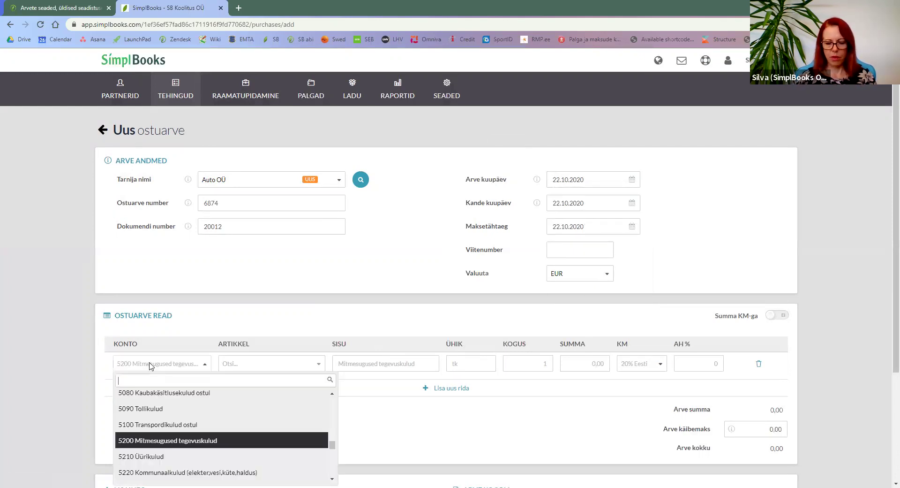
text(auto)
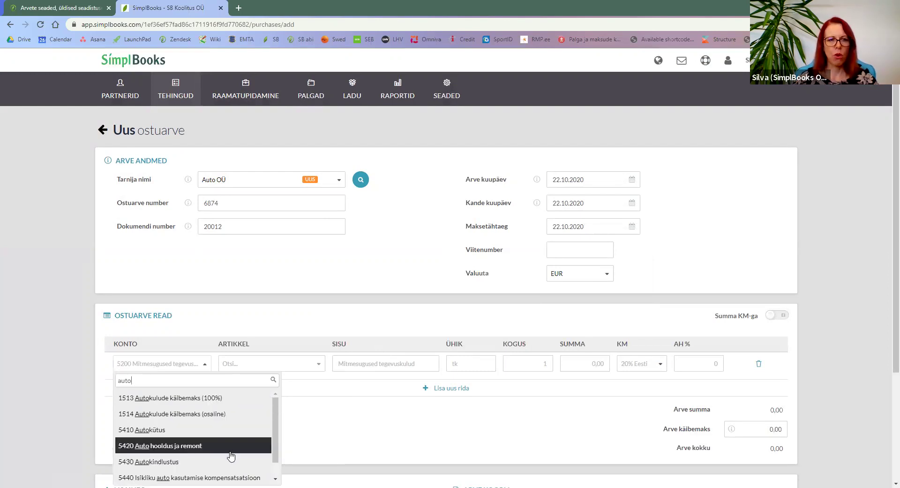
click(194, 449)
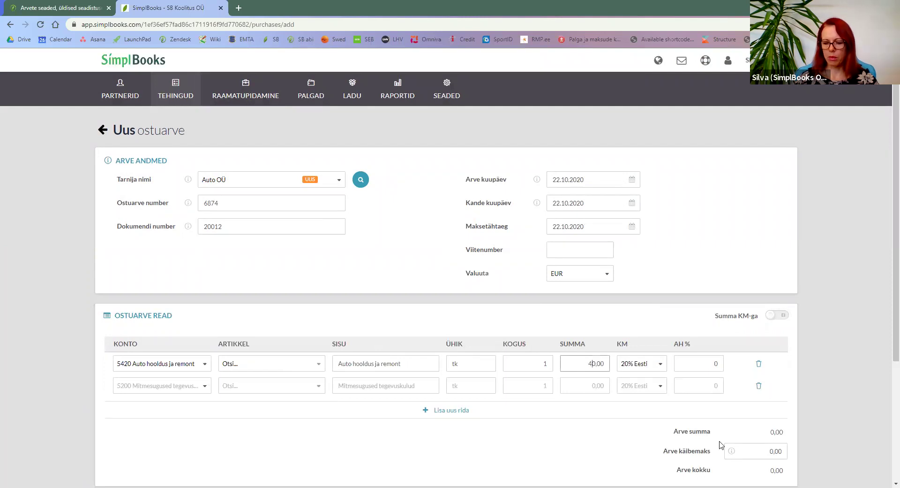
text(7)
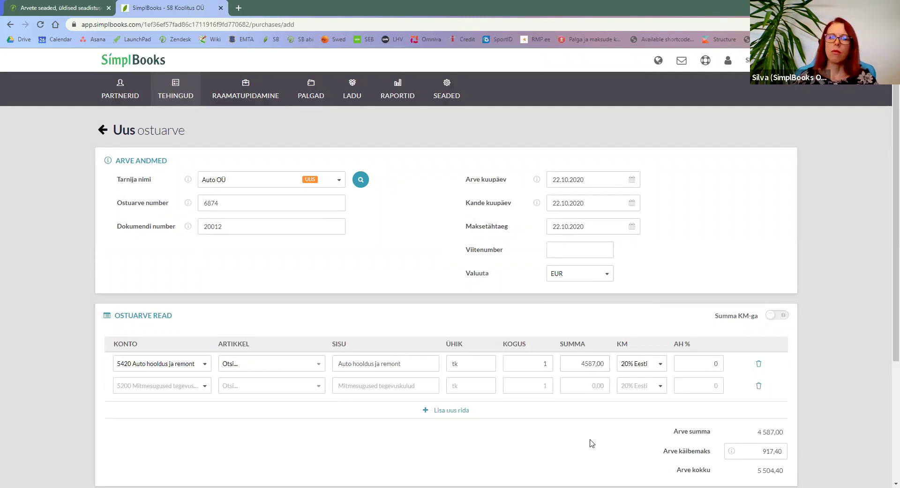
- Set the row's VAT to 20% Autokulud (100% ettevõtluseks kasutatav) and save the purchase invoice
click(649, 364)
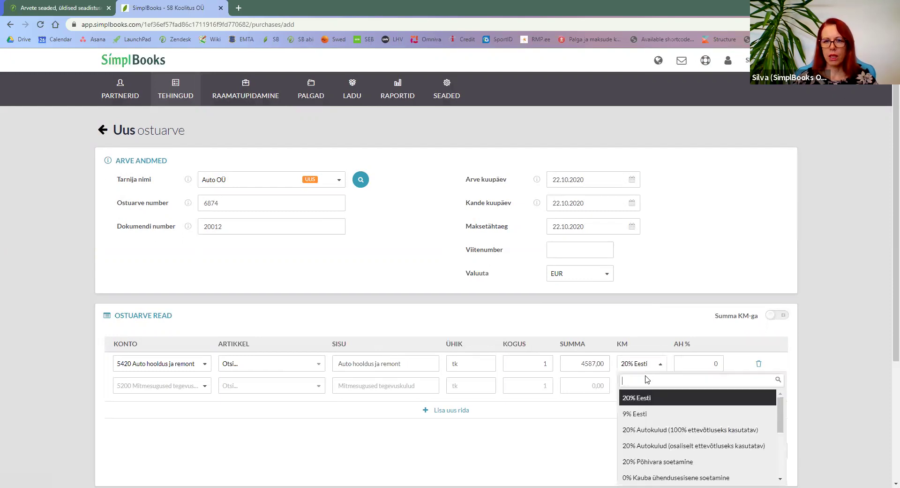
click(693, 432)
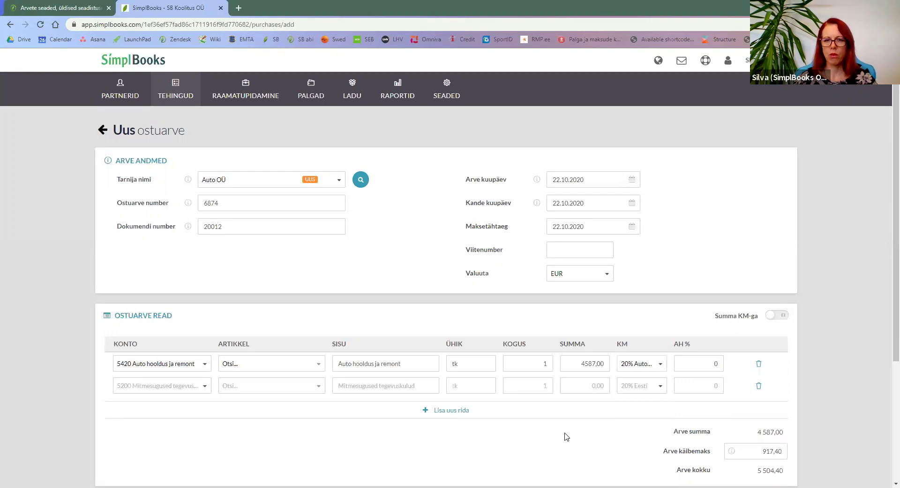
scroll(559, 437, down, 1)
scroll(524, 422, down, 2)
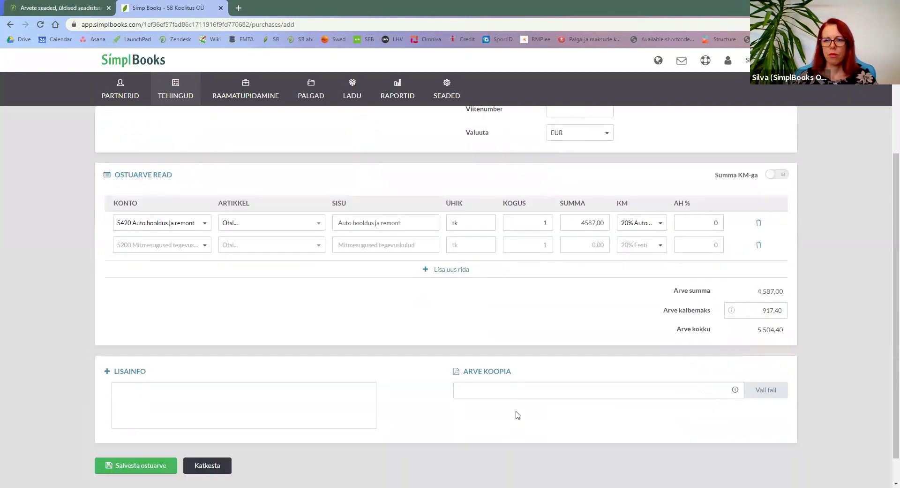
click(133, 465)
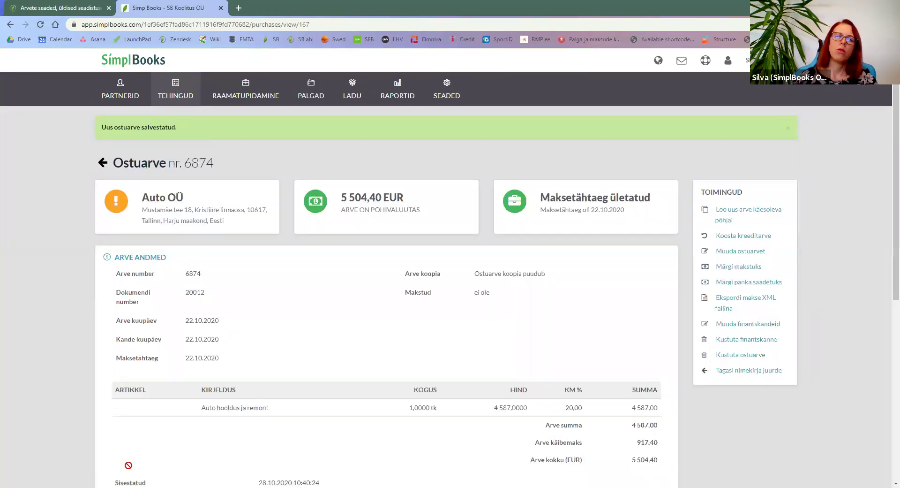
- Record and save a new 917,4 EUR payment from Swedbank (1020) dated 27.10.2020, covering the VAT portion of purchase invoice 6874
scroll(677, 422, down, 2)
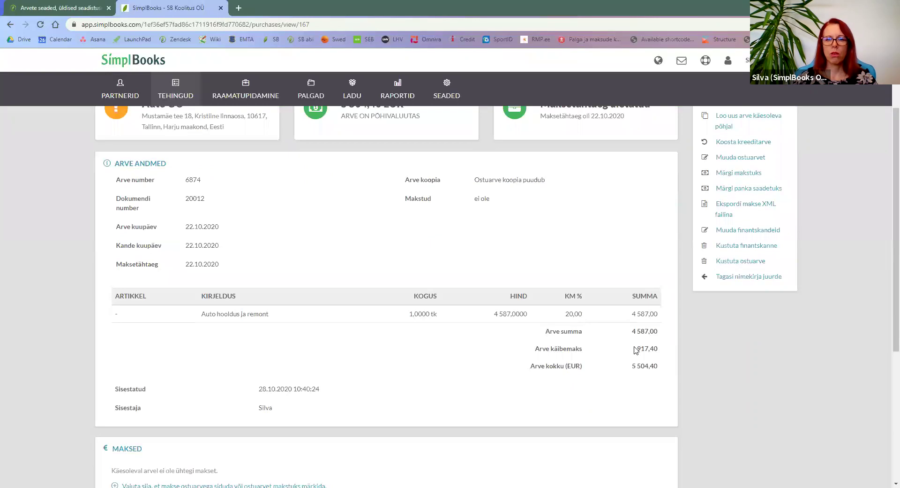
drag(643, 348, 707, 376)
click(701, 370)
double_click(657, 348)
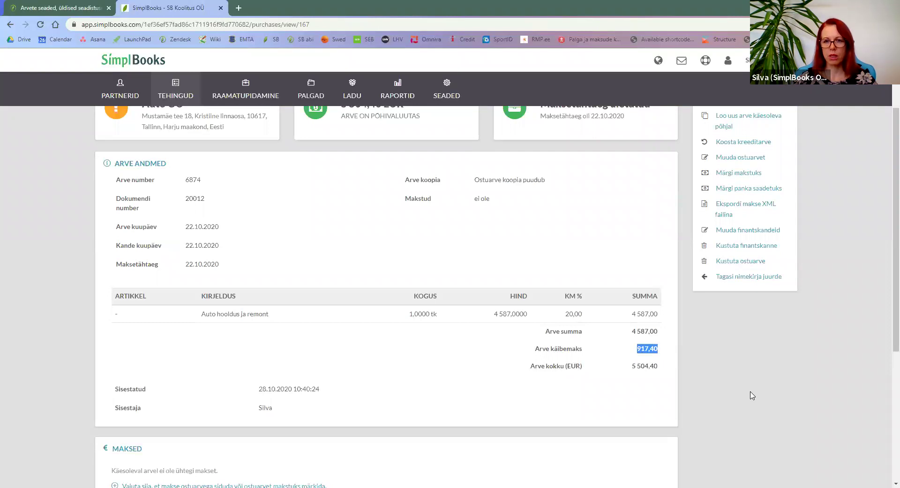
scroll(694, 346, up, 1)
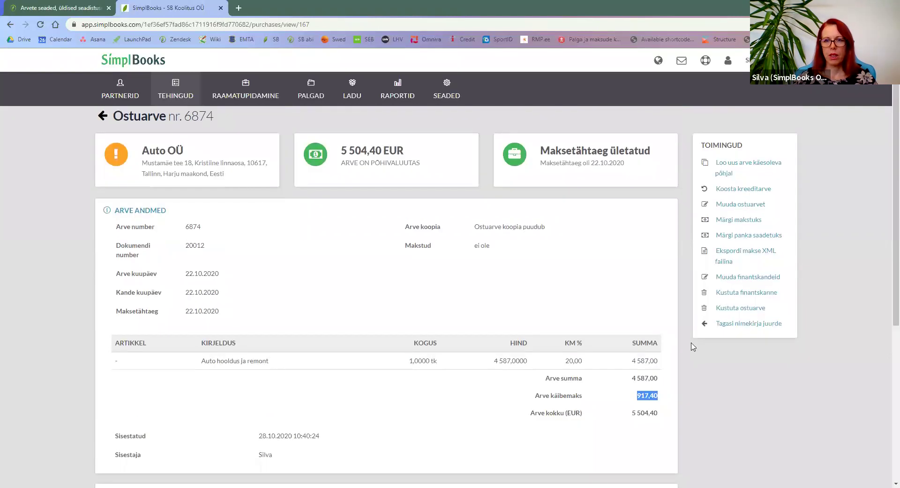
click(735, 224)
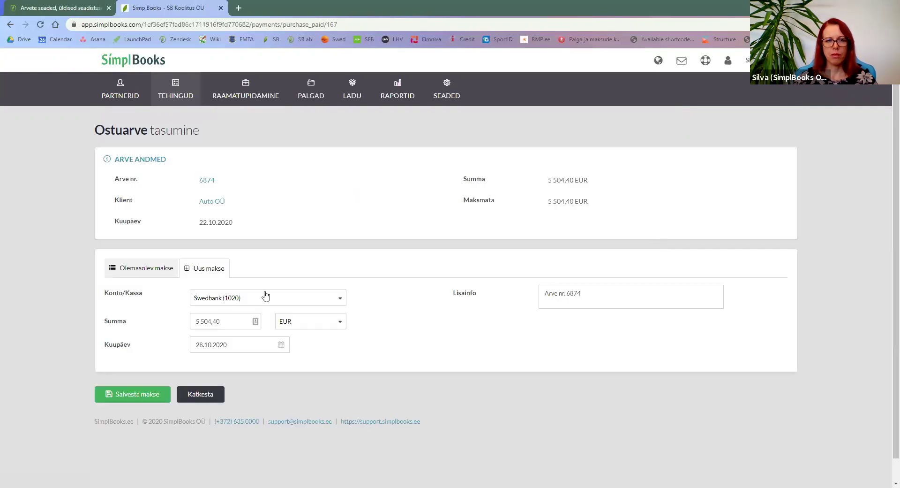
click(238, 321)
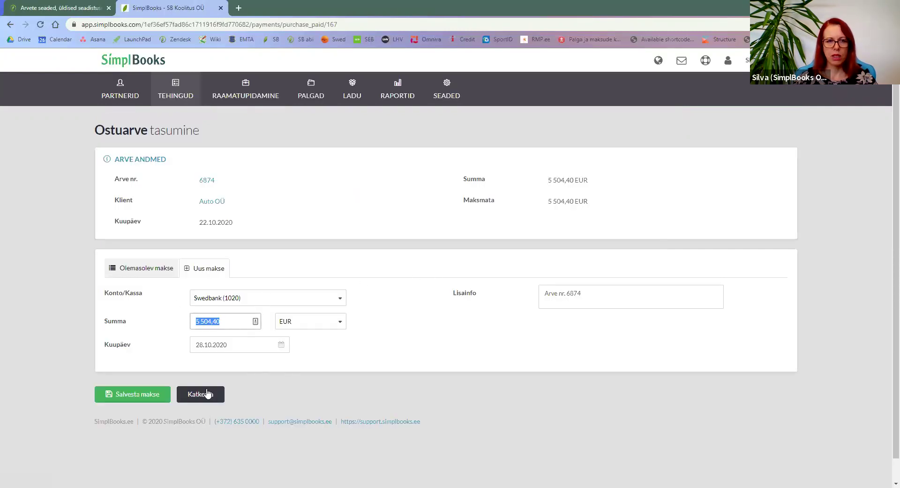
text(917,4)
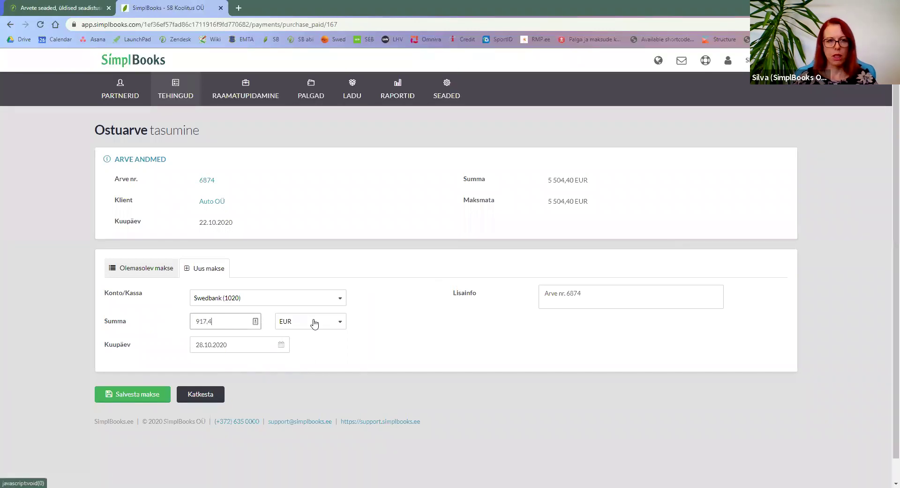
click(196, 344)
click(214, 448)
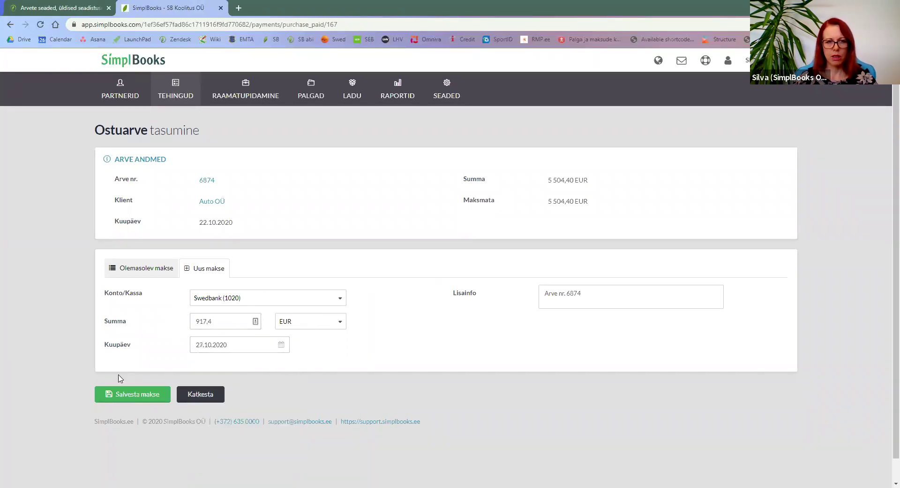
click(149, 389)
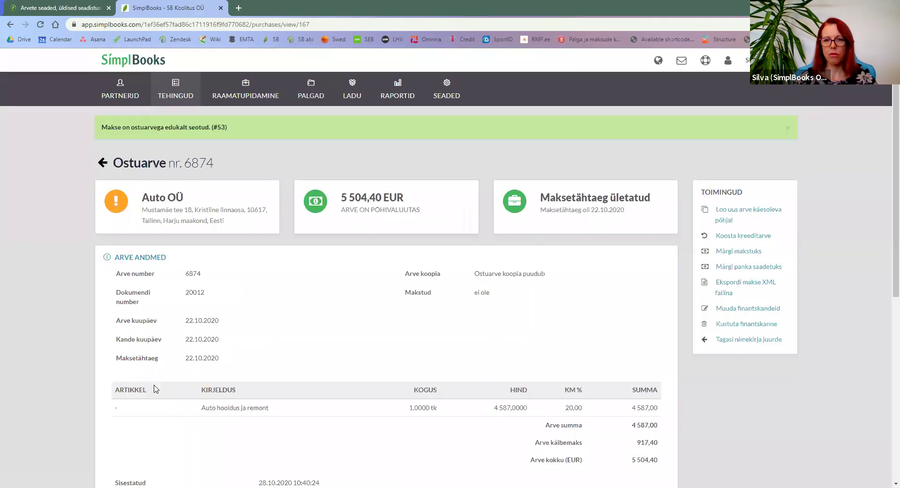
- Review the payment linked to purchase invoice 6874, and check which bank accounts and cash desks are set up
scroll(150, 386, down, 2)
scroll(718, 424, down, 3)
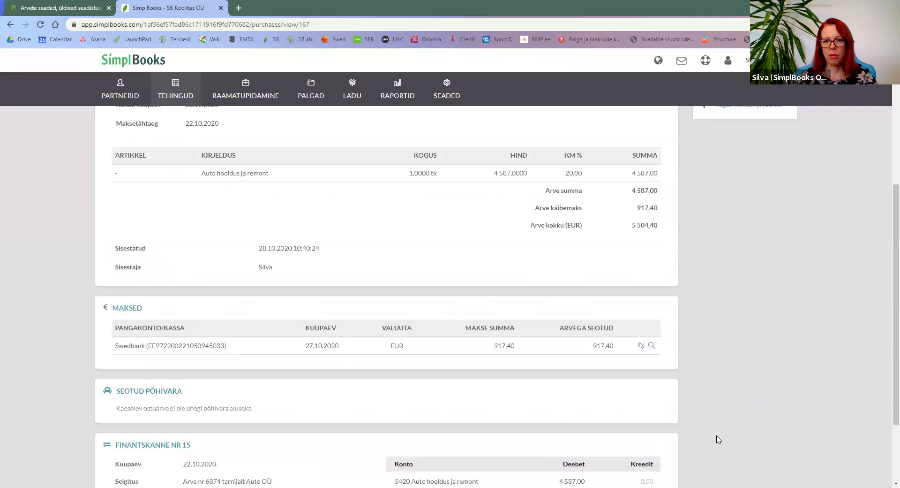
scroll(741, 315, up, 2)
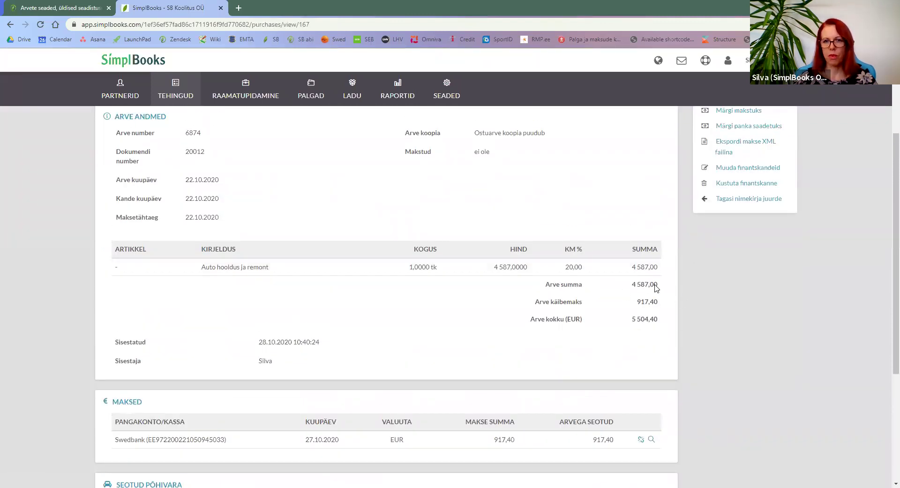
scroll(656, 288, up, 3)
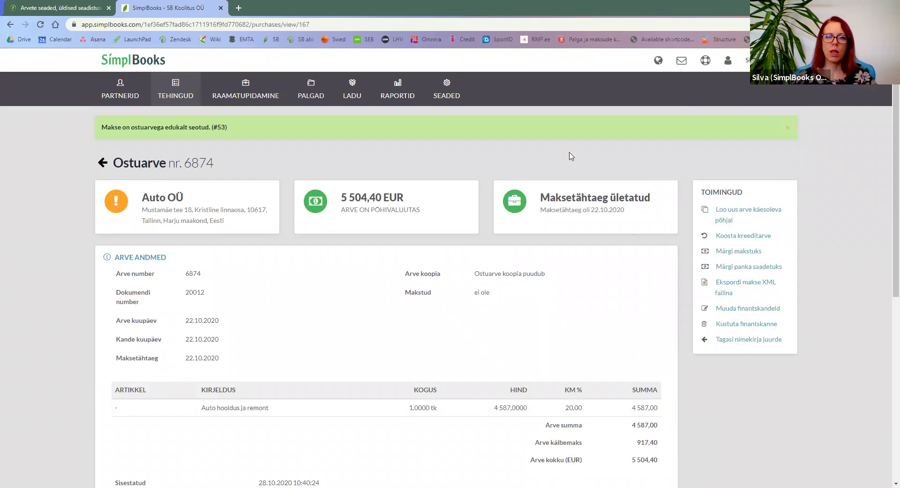
mouse_move(446, 93)
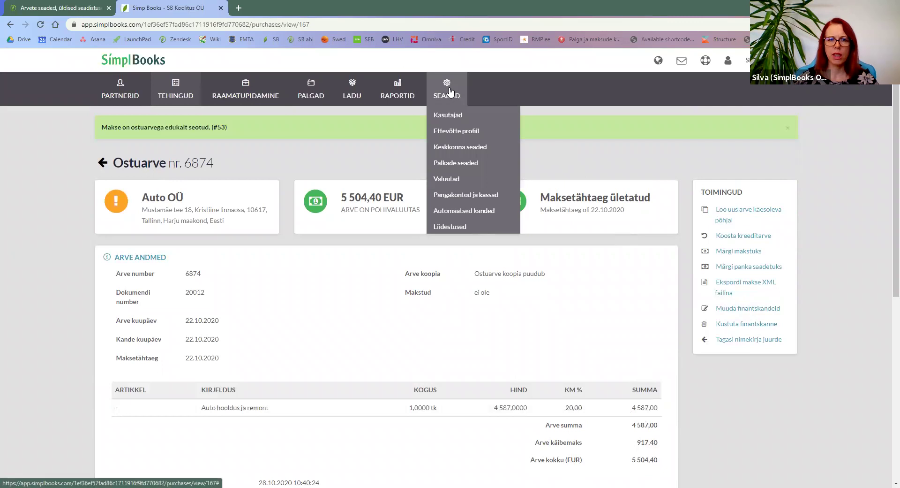
click(464, 196)
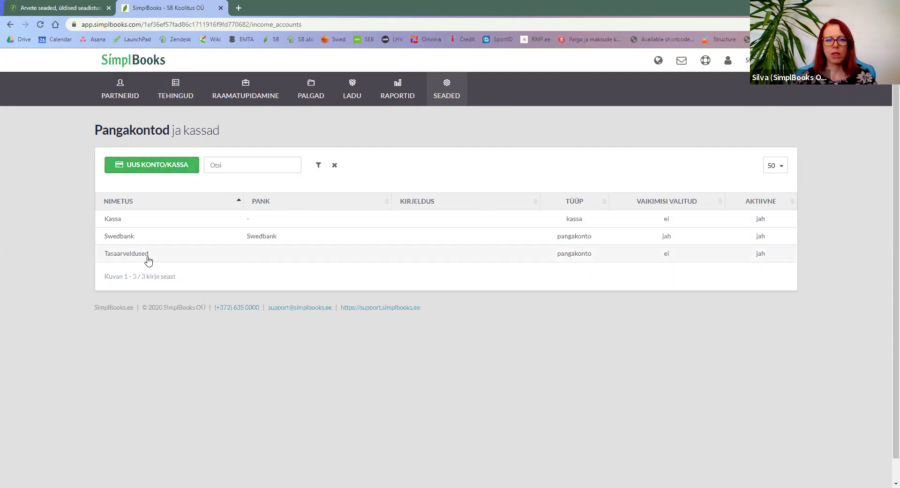
mouse_move(219, 146)
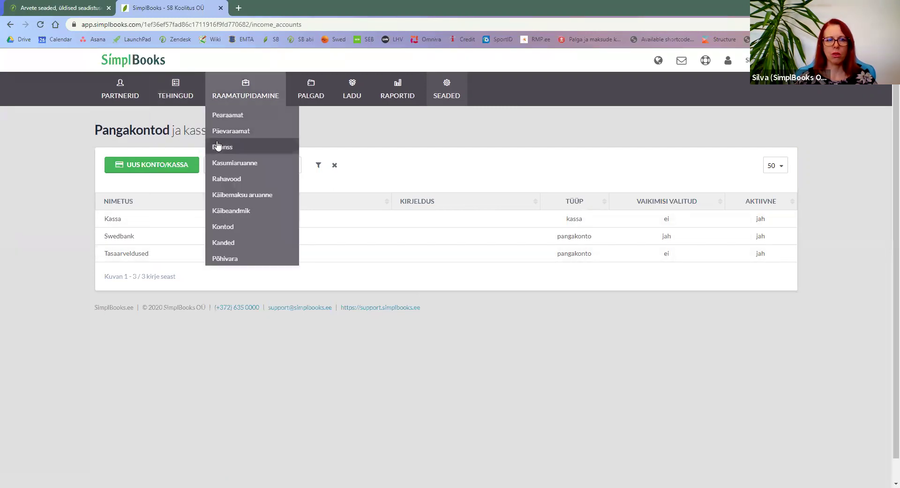
- Record and save the remaining 4 587,00 EUR of Auto OÜ's invoice 6874 as paid through Tasaarveldused (9999), dated 27.10.2020
mouse_move(179, 96)
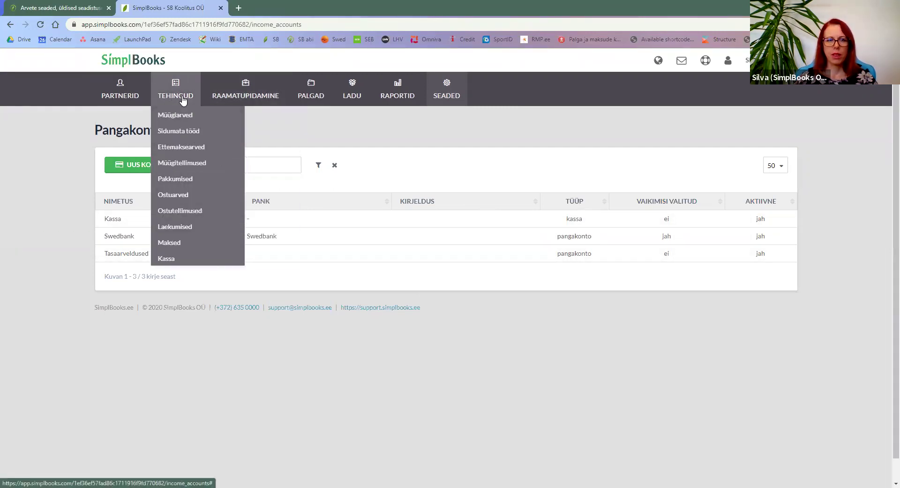
click(187, 195)
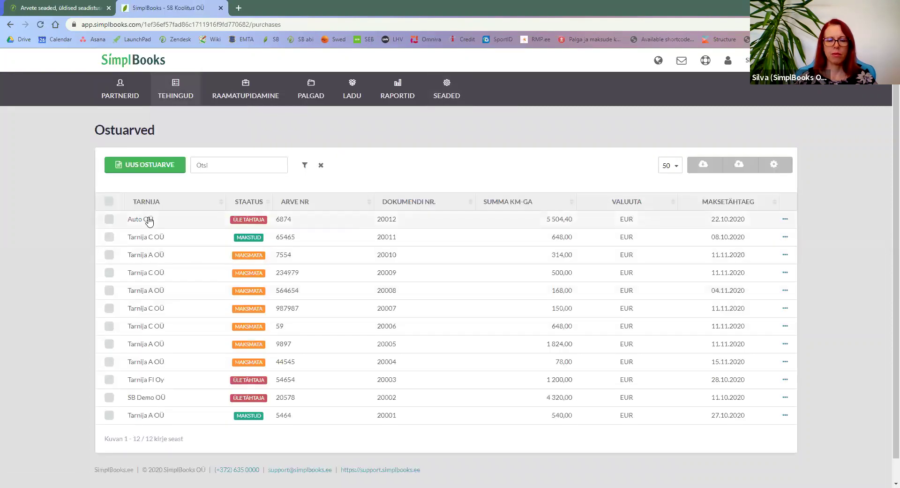
click(358, 259)
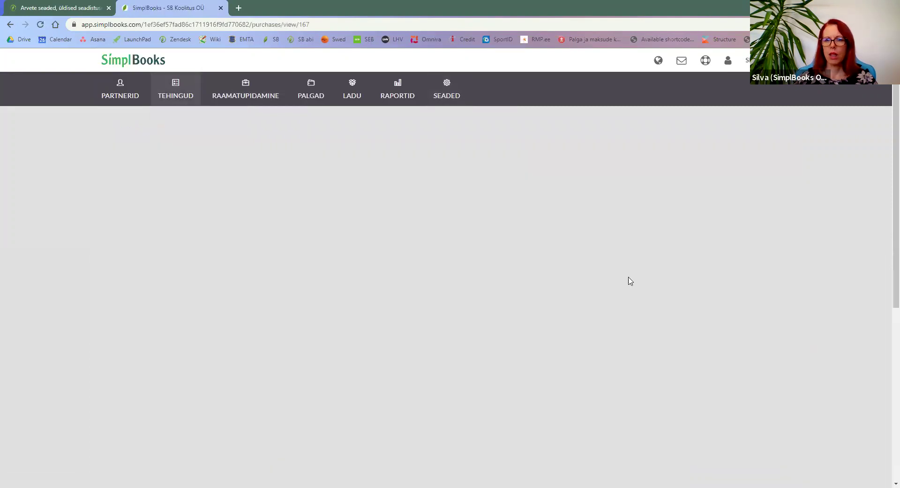
click(749, 219)
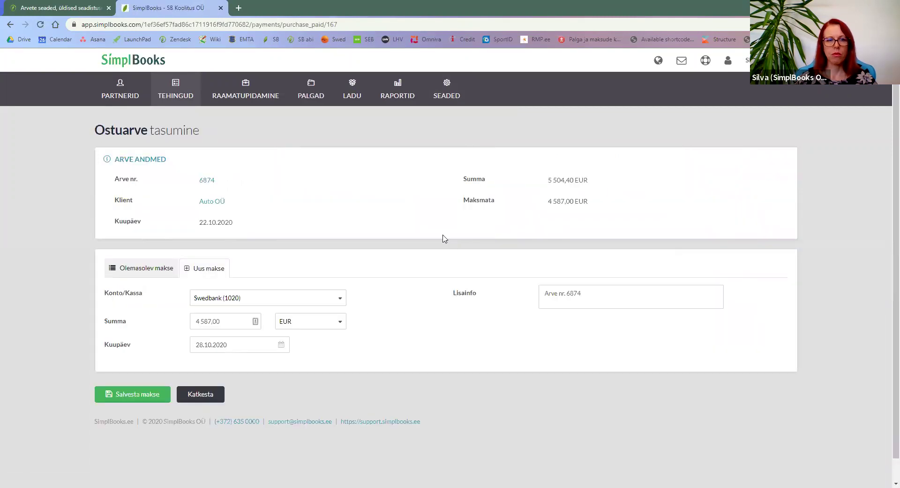
click(239, 304)
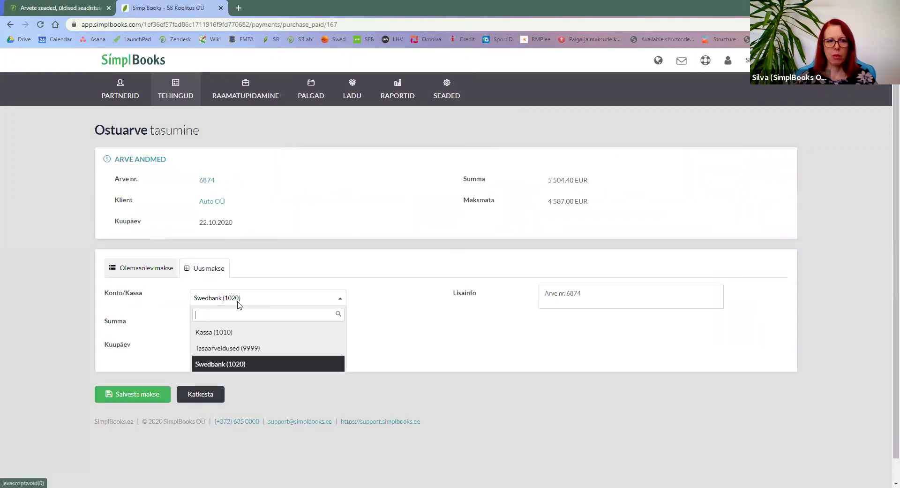
click(231, 349)
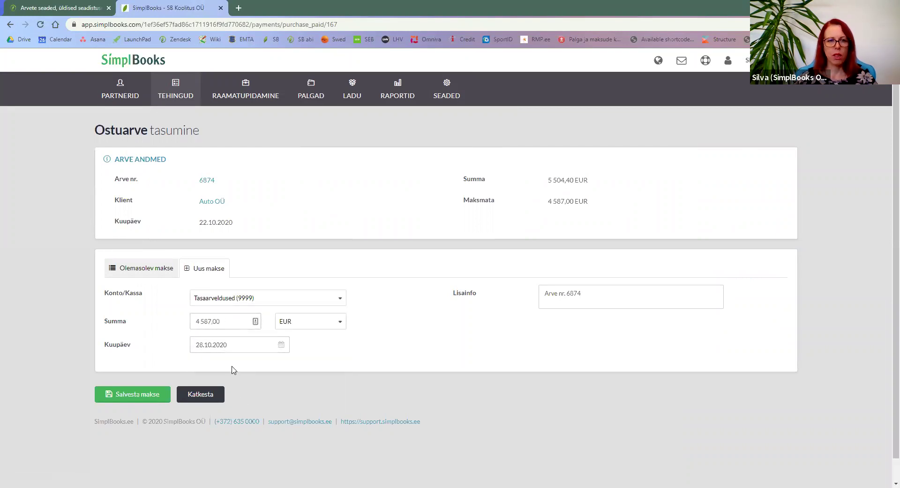
click(283, 344)
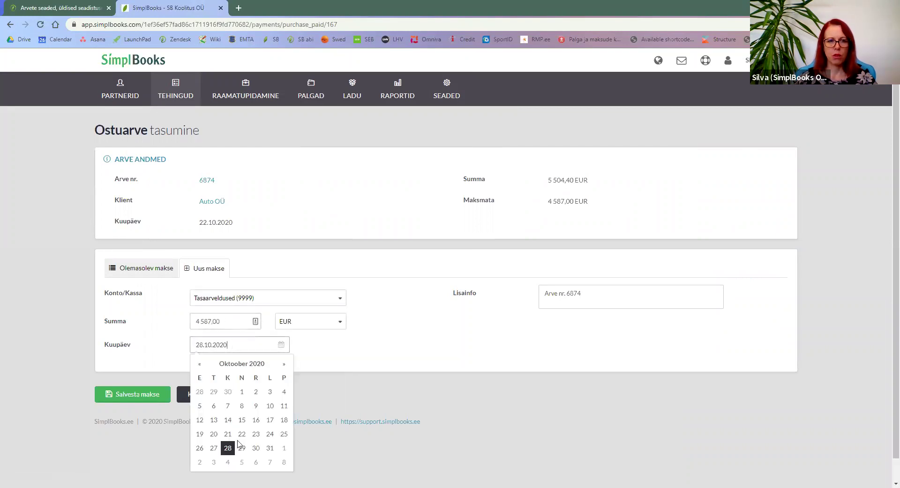
click(216, 449)
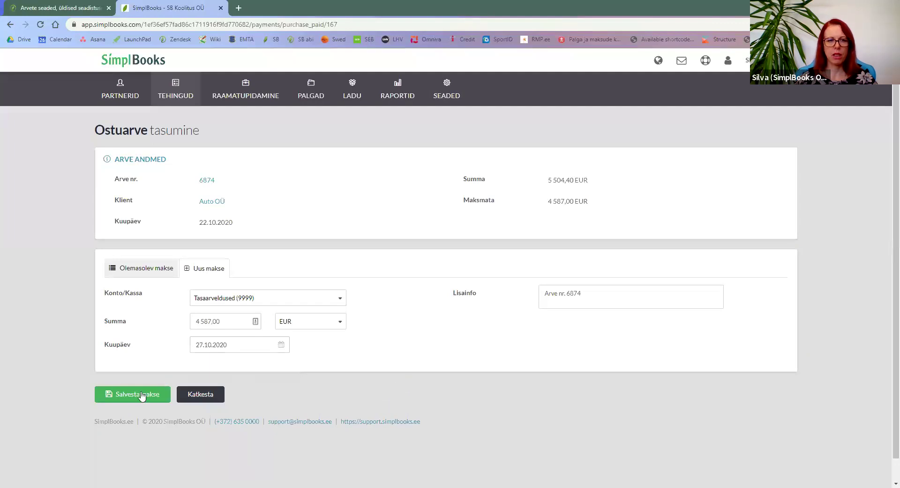
click(123, 396)
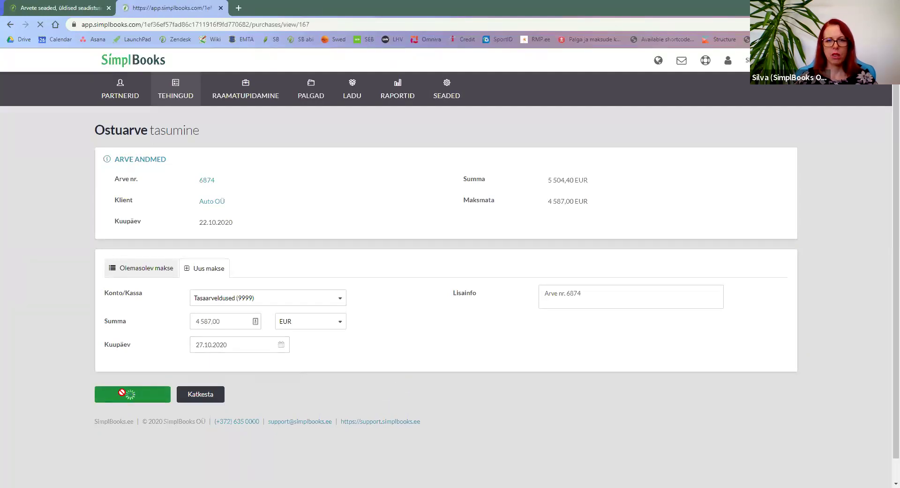
- In the financial entry of the Tasaarveldused payment, replace account 9999 with 5420 Auto hooldus ja remont and save the entry
scroll(244, 383, down, 5)
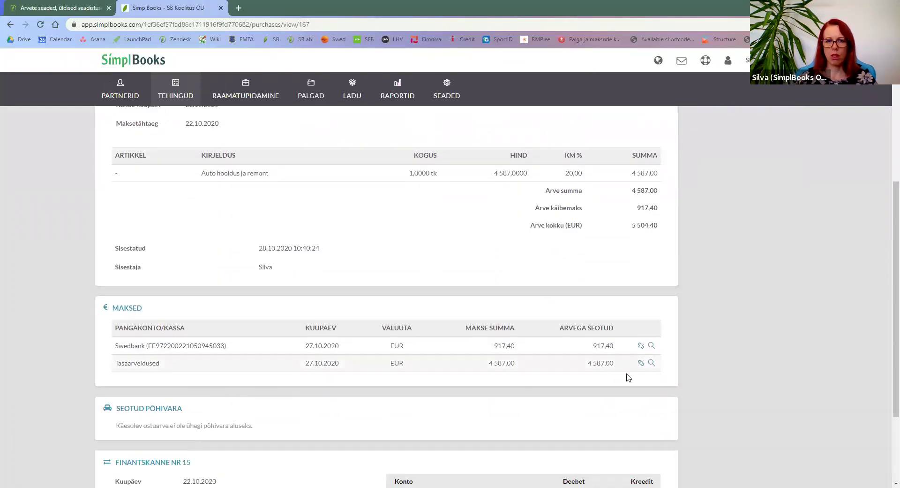
click(652, 364)
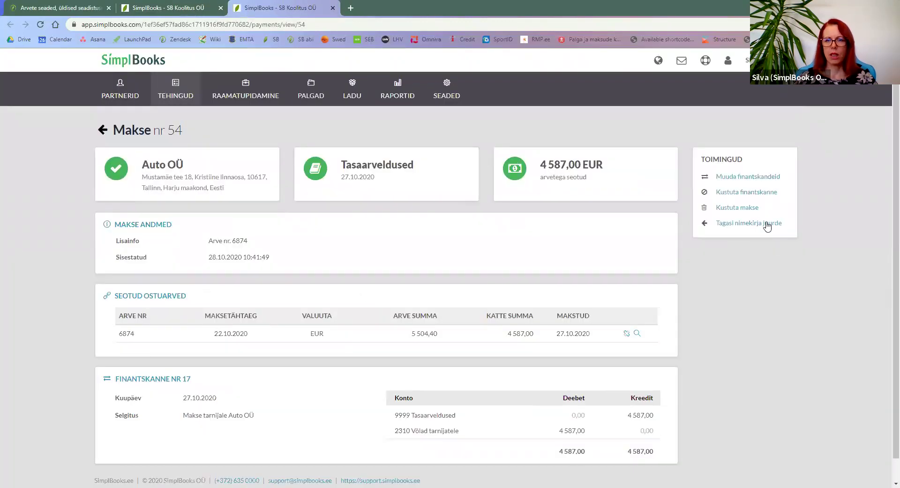
click(740, 177)
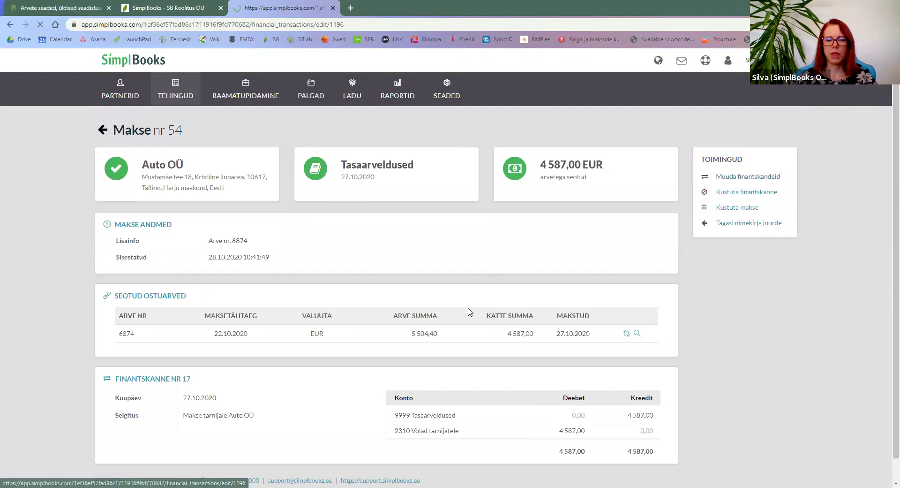
click(164, 333)
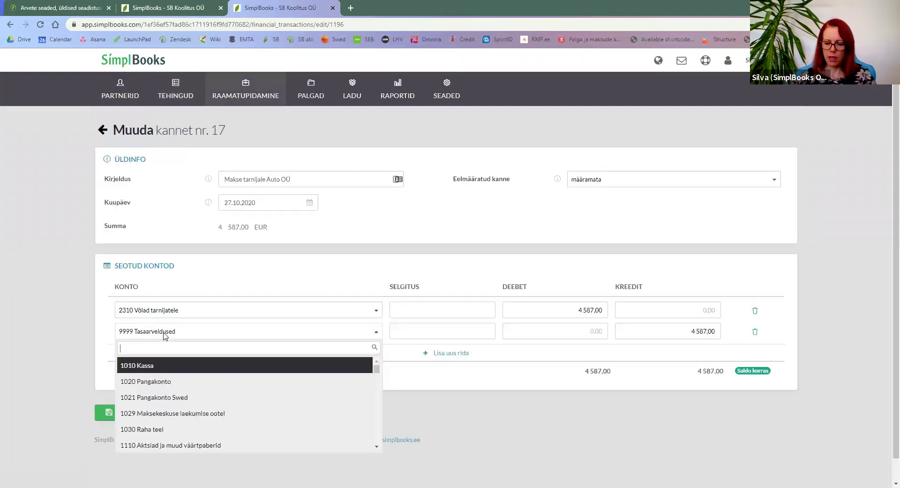
text(autok)
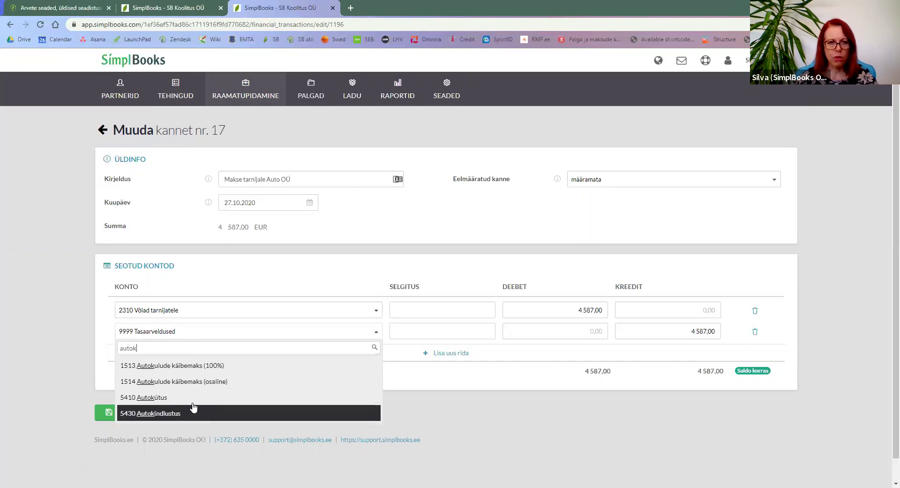
key(BackSpace)
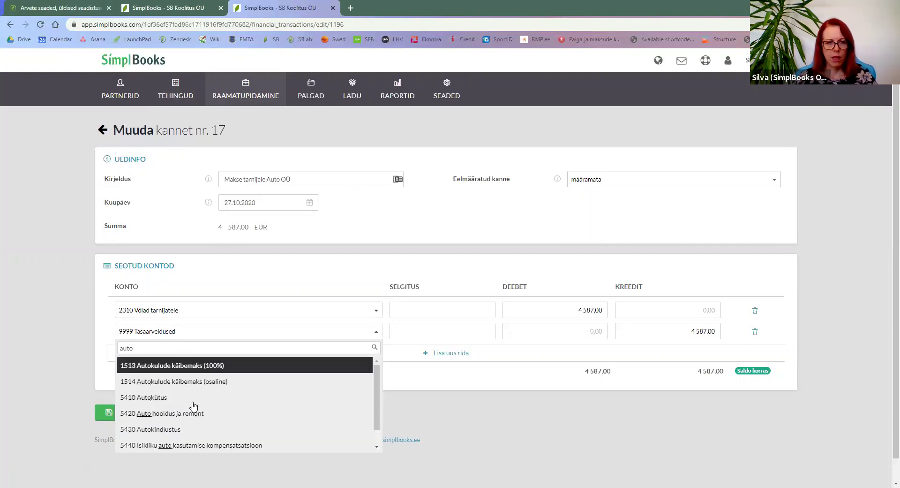
click(190, 414)
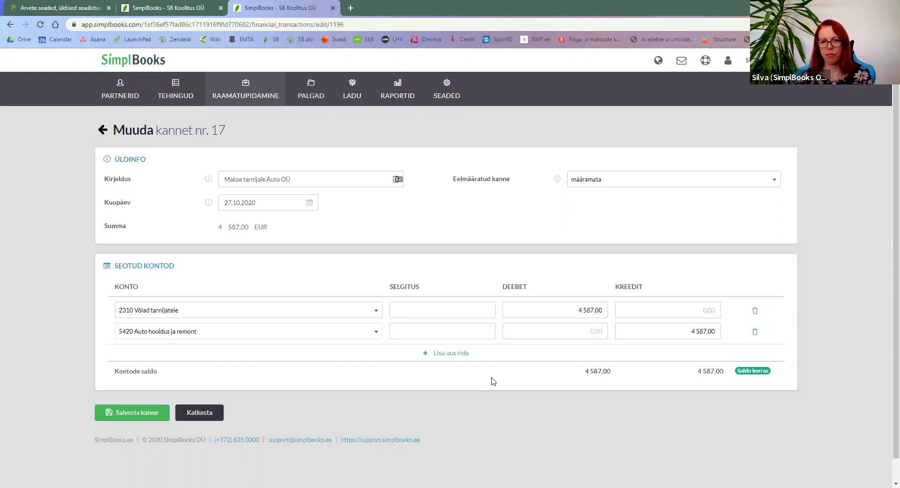
click(133, 415)
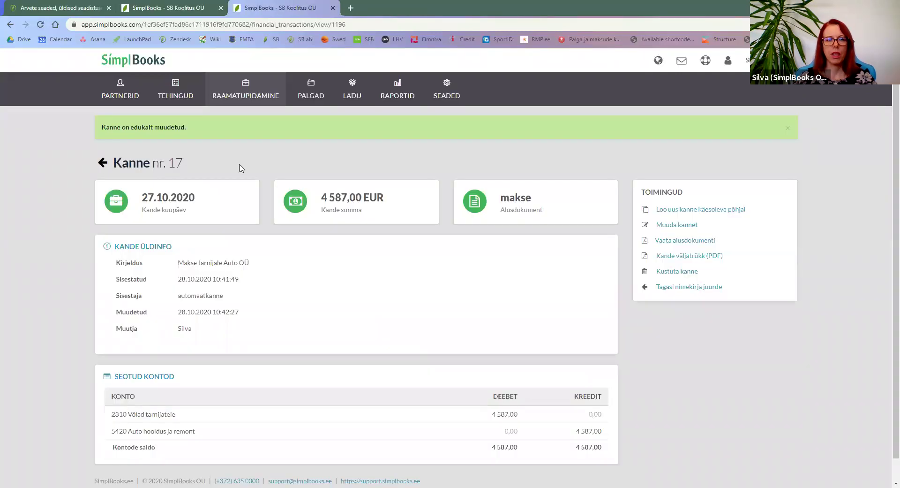
- Show the general ledger (Pearaamat) for account 5420 Auto hooldus ja remont over the current year, 01.01.2020 to 28.10.2020
mouse_move(243, 94)
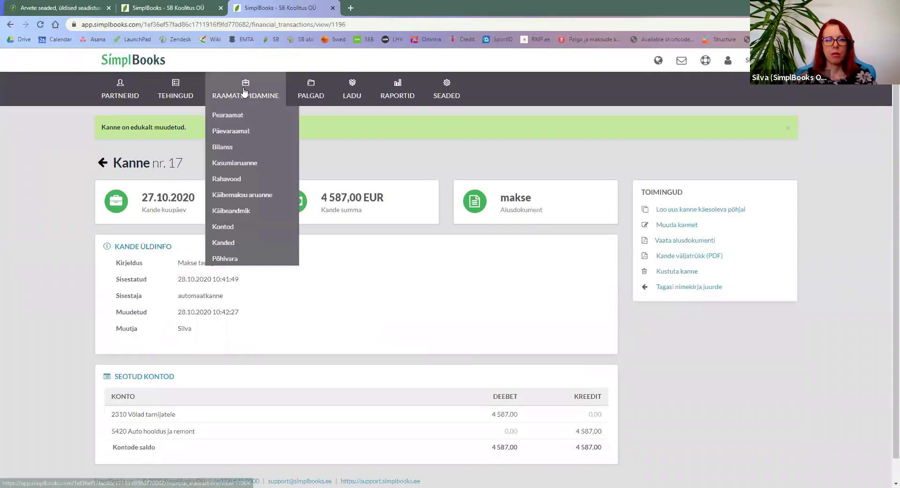
click(228, 118)
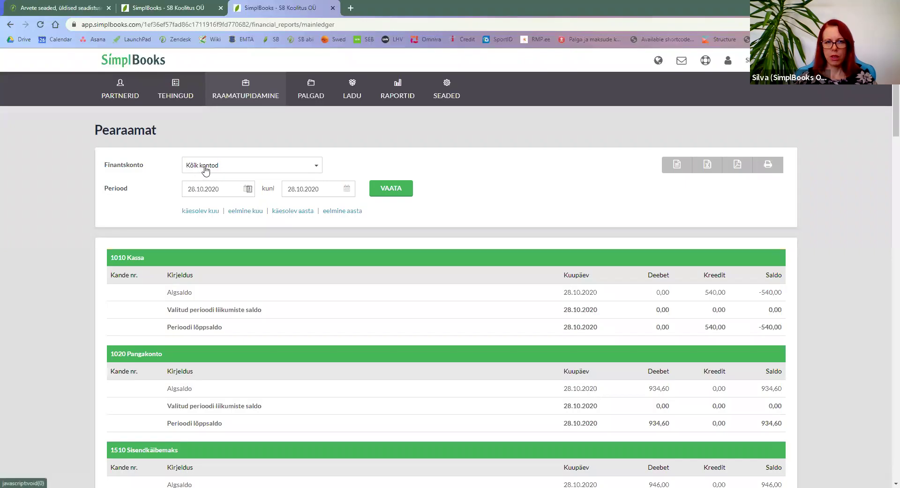
click(205, 168)
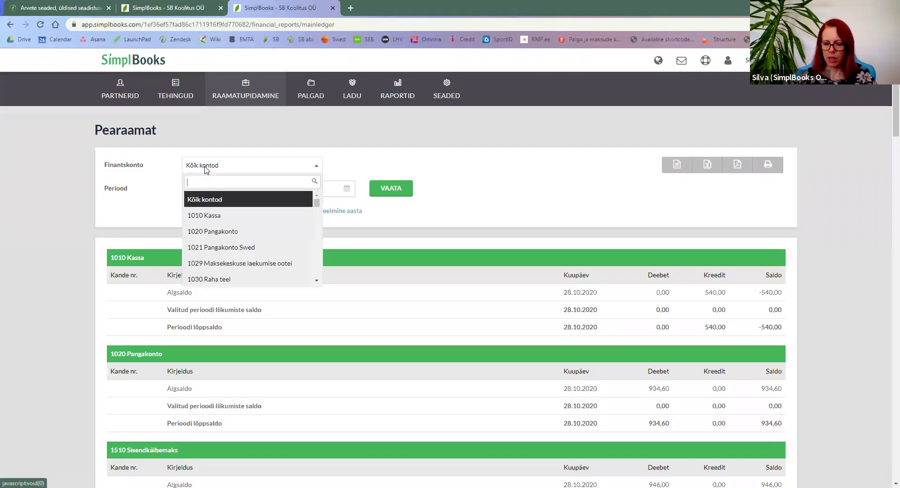
text(540)
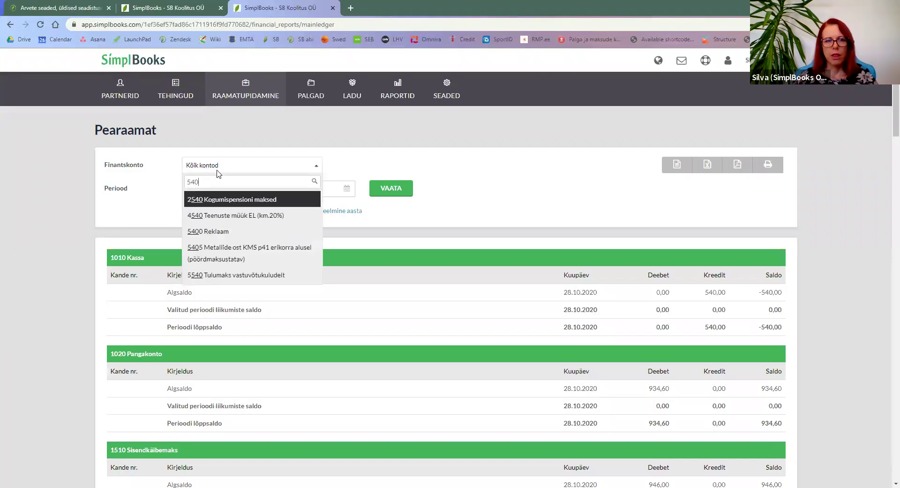
scroll(236, 221, down, 1)
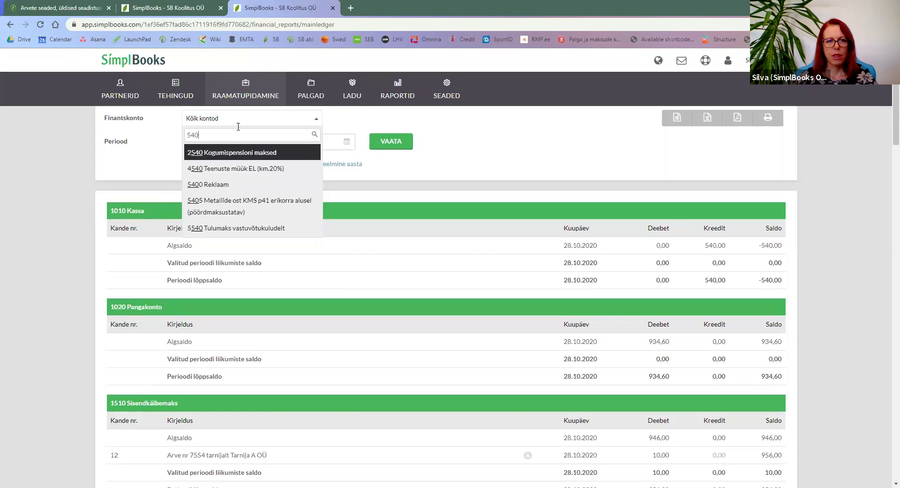
key(BackSpace)
key(BackSpace)
key(BackSpace)
text(auto h)
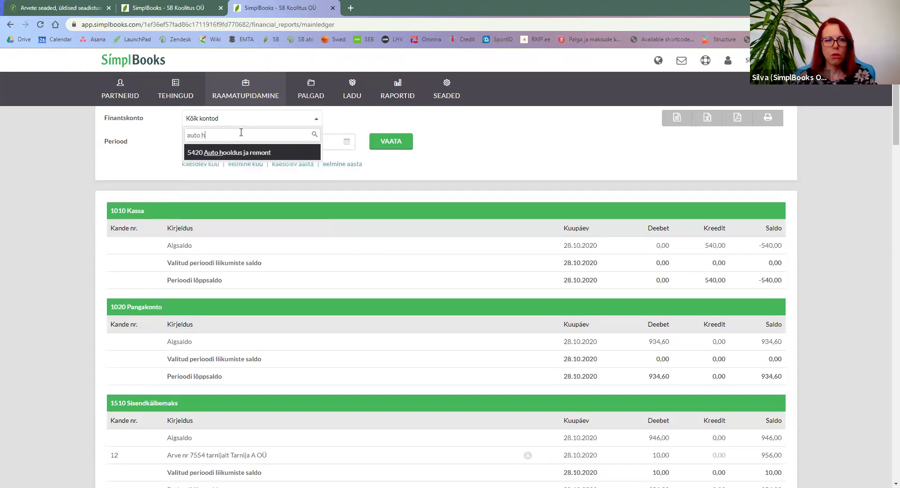
click(242, 152)
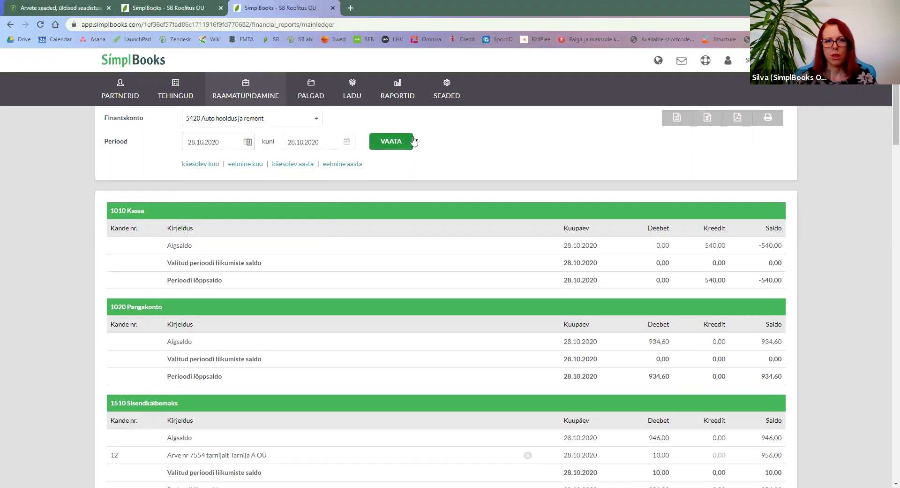
click(296, 165)
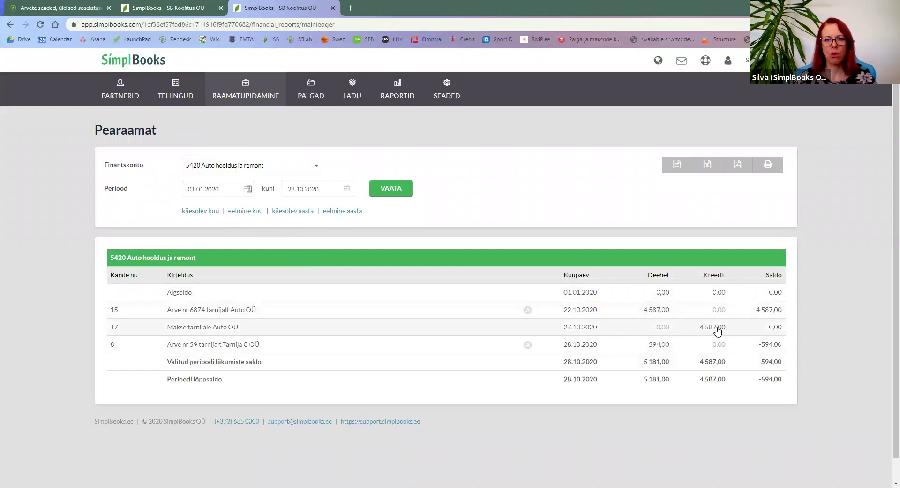
- Open the income statement (Kasumiaruanne) and review its expense accounts, including 5420 Auto hooldus ja remont
mouse_move(256, 93)
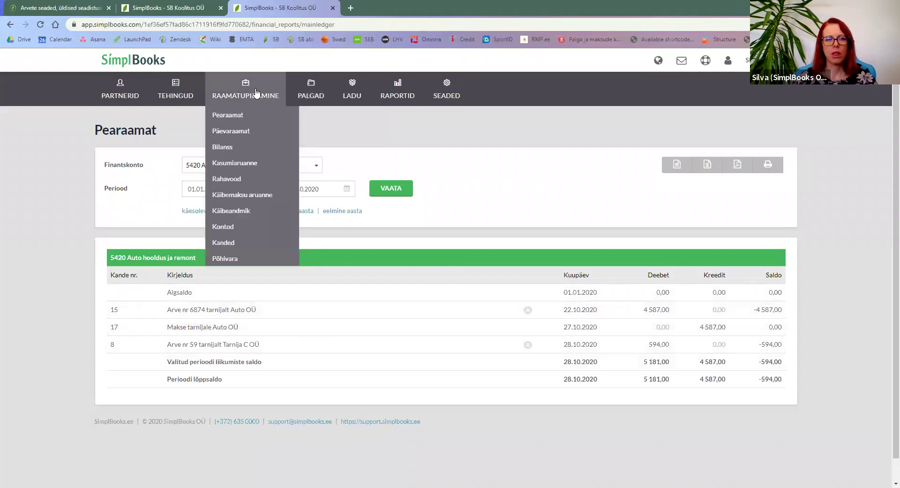
click(252, 169)
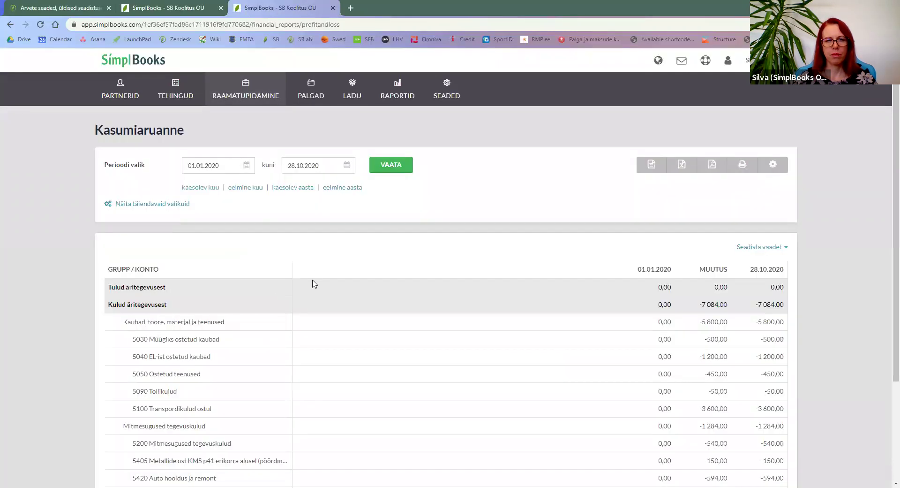
scroll(313, 272, down, 3)
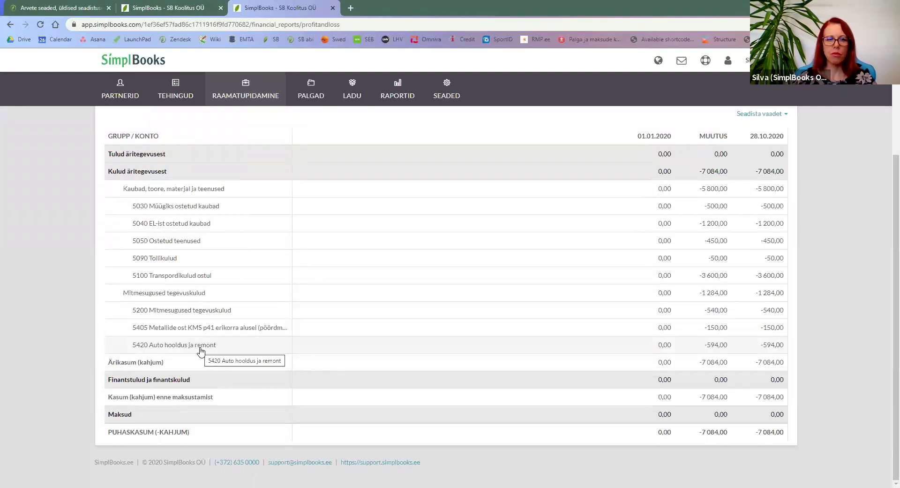
scroll(201, 350, up, 3)
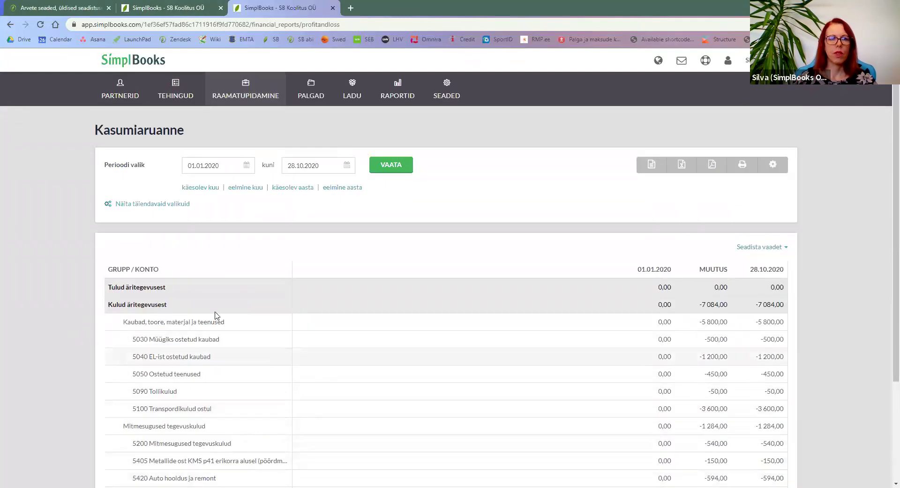
- In the other SimplBooks tab, open the VAT report (Käibemaksu aruanne) and expand row 5.3 to check which account feeds it
click(169, 7)
mouse_move(256, 81)
click(257, 197)
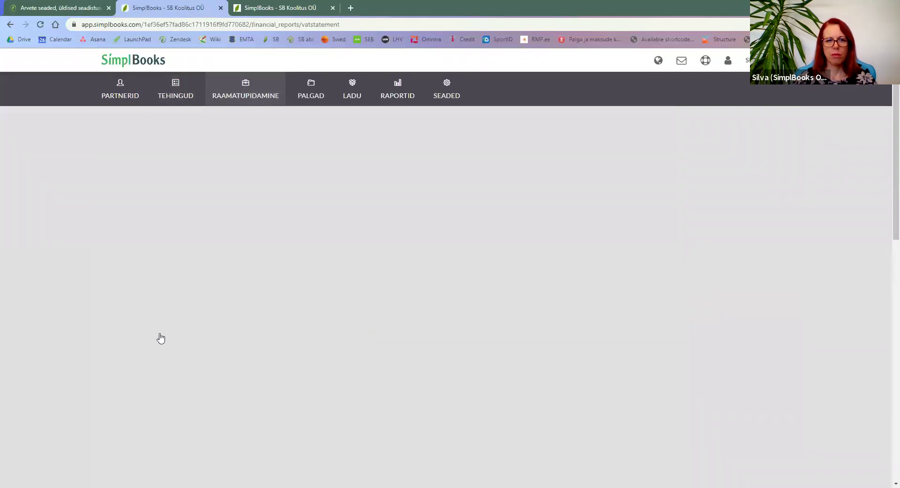
scroll(218, 346, down, 2)
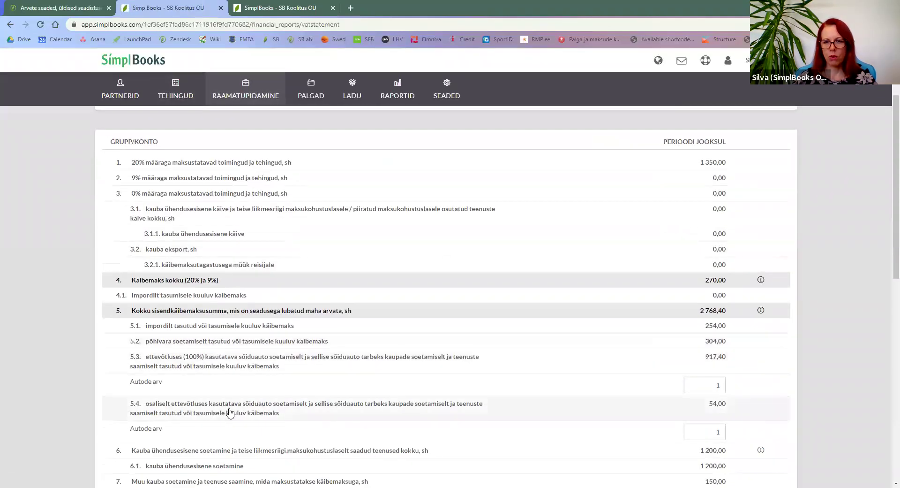
scroll(230, 409, down, 2)
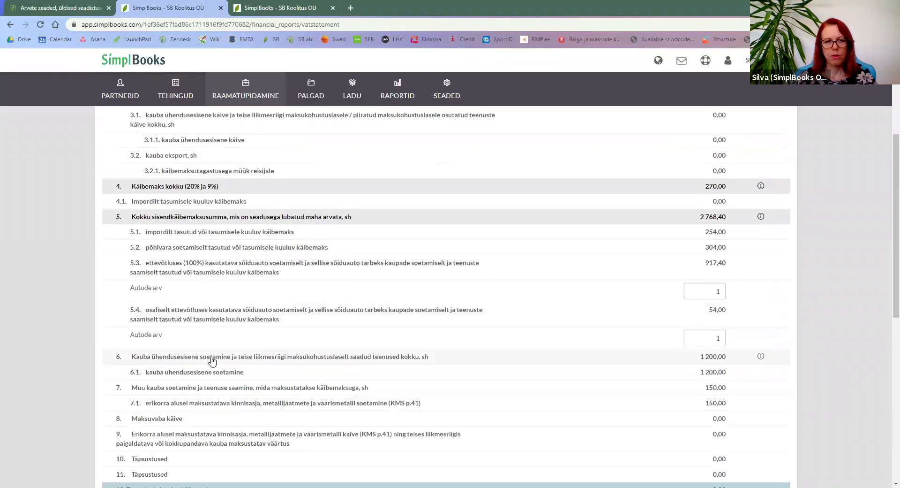
click(214, 267)
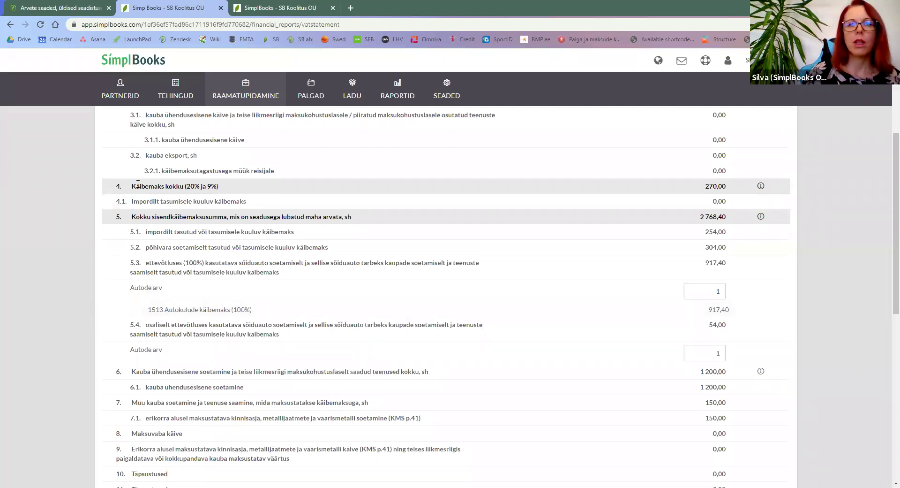
scroll(188, 141, up, 4)
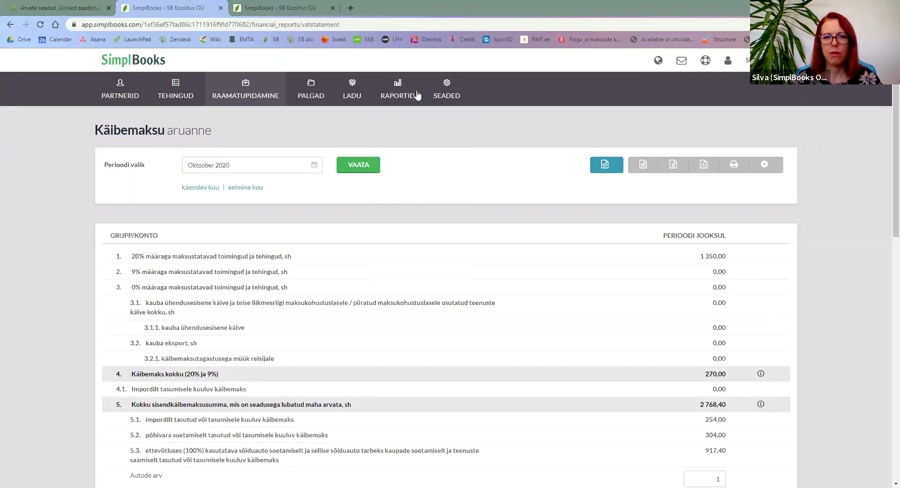
click(848, 347)
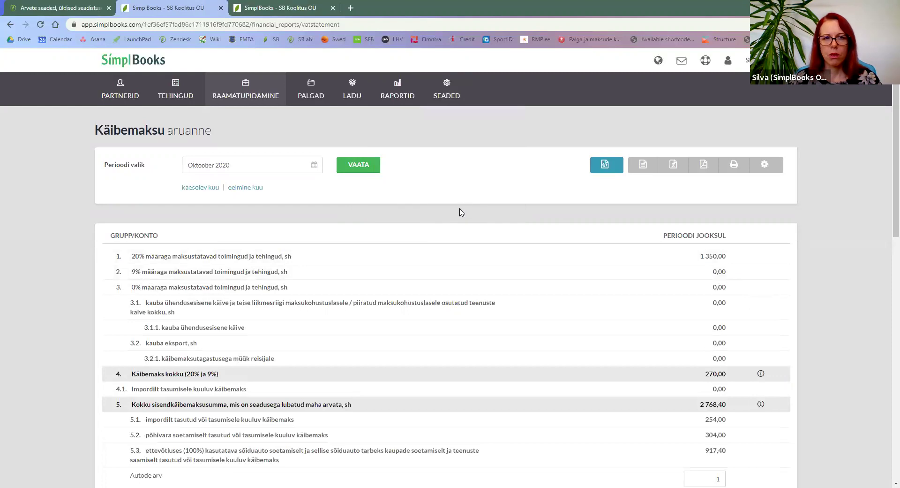
- Open the VAT report's settings and examine the account rules of the input VAT rows 5.2, 5.3 and 5.4
click(764, 166)
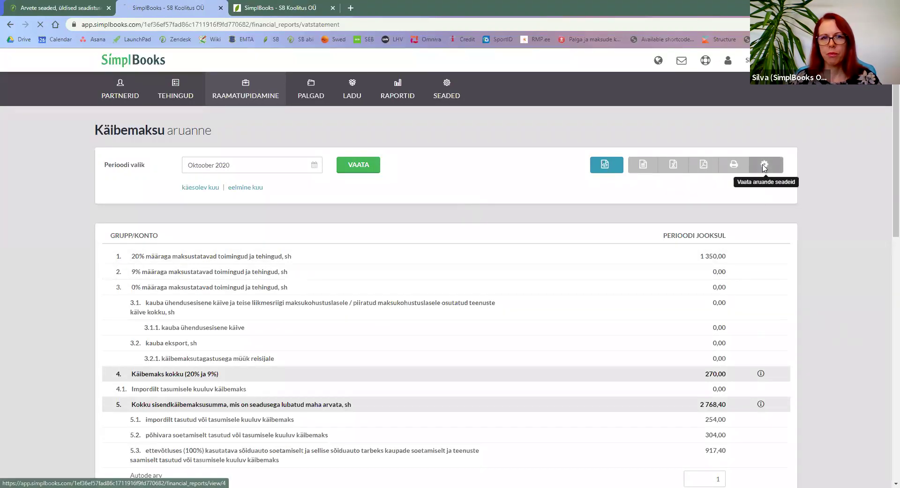
scroll(638, 386, down, 2)
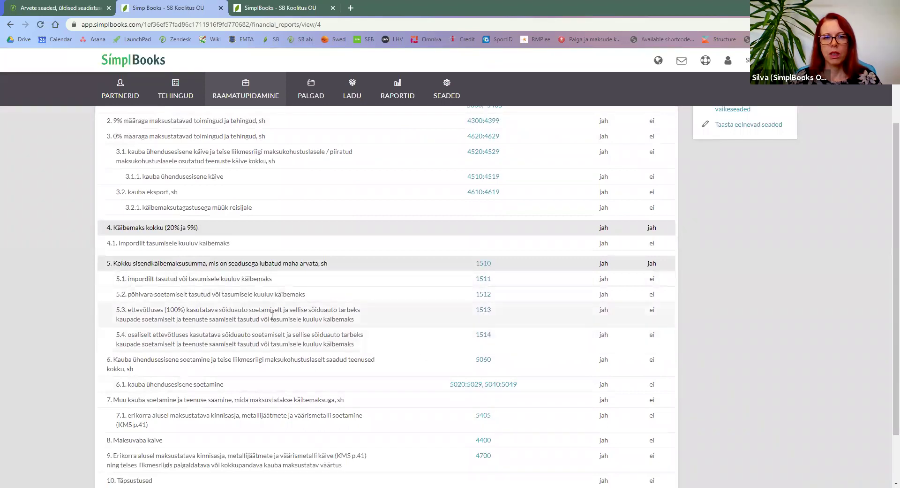
mouse_move(486, 312)
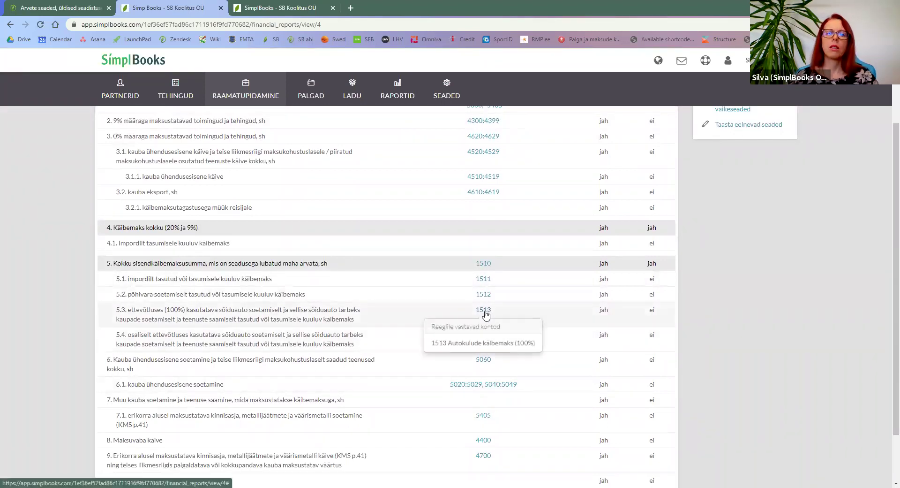
mouse_move(485, 337)
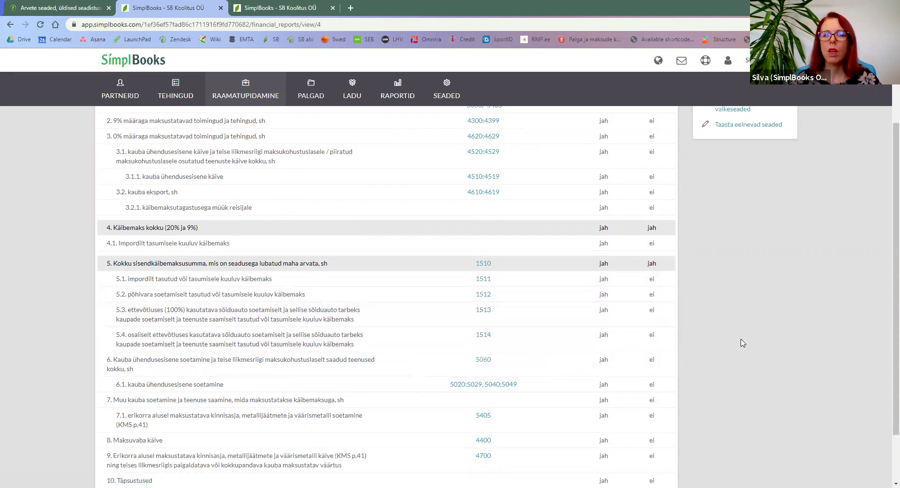
scroll(741, 343, up, 2)
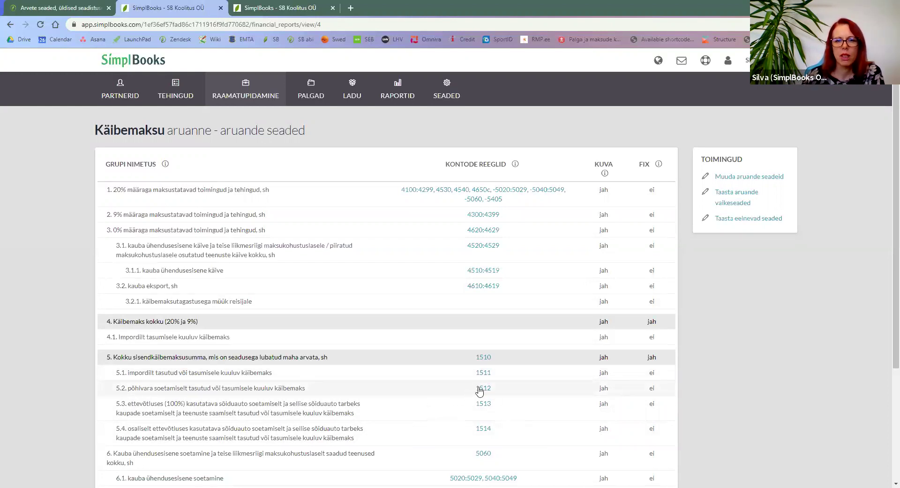
mouse_move(484, 390)
mouse_move(482, 406)
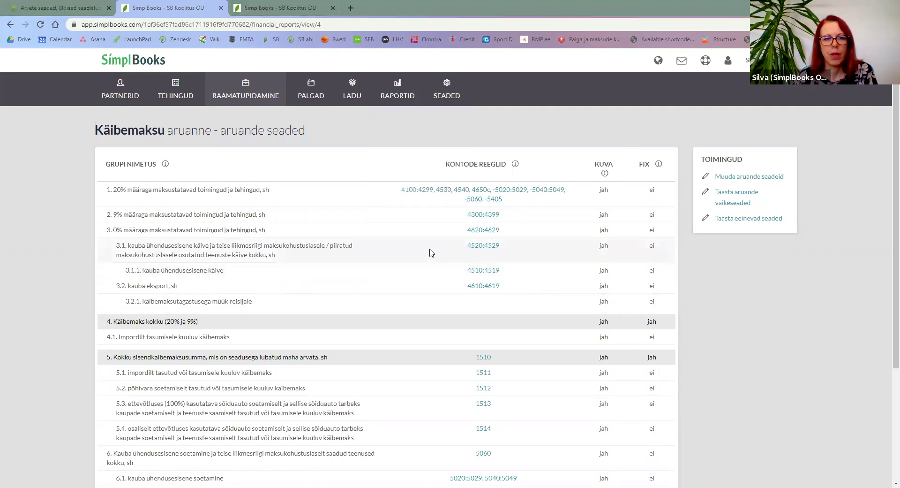
- Return from the report settings to the Käibemaksu aruanne, and switch back to the tab with the Kasumiaruanne
mouse_move(244, 91)
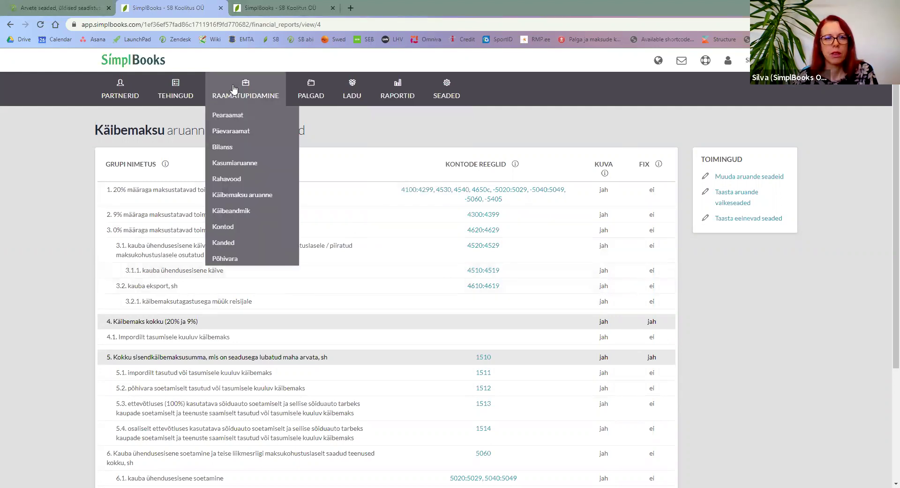
click(229, 197)
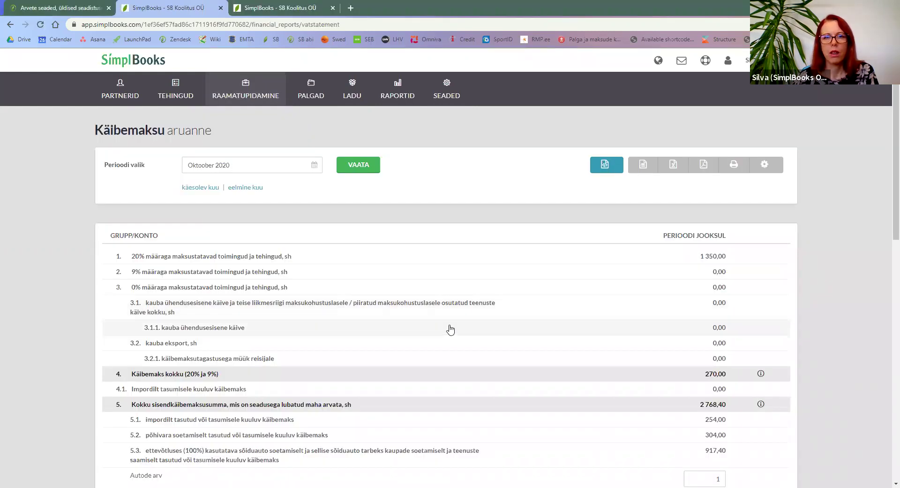
key(ctrl+Tab)
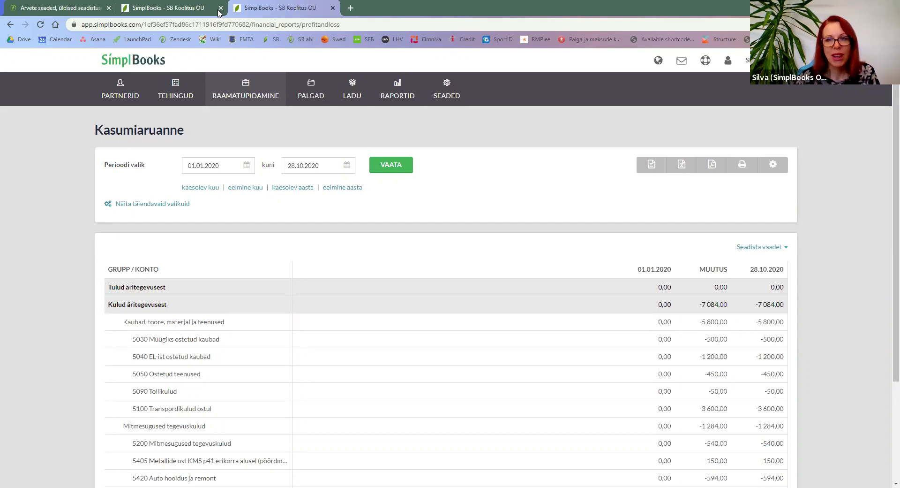
click(436, 70)
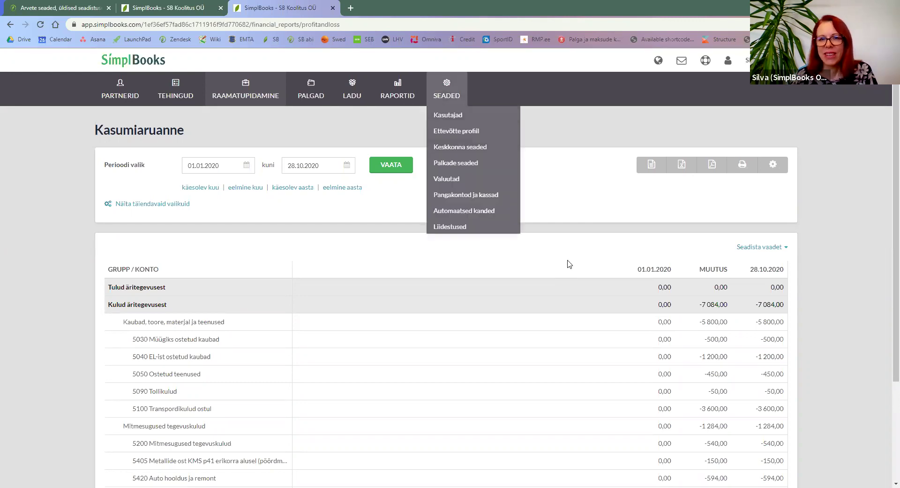